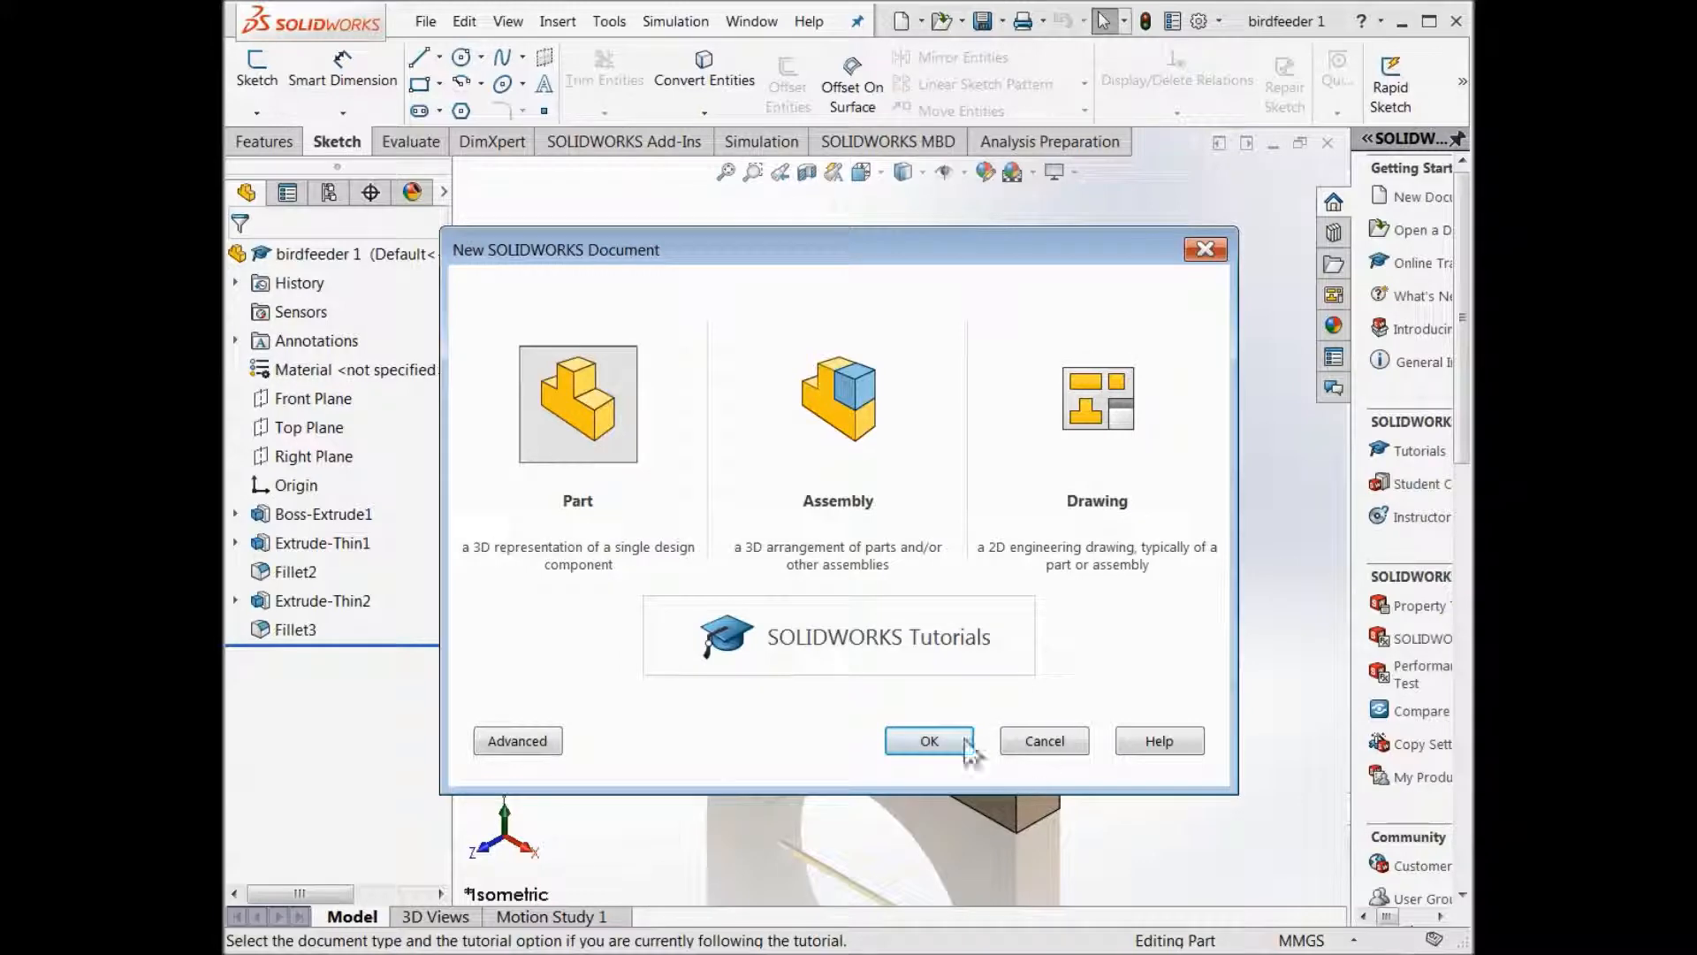
Create a new part document and start a sketch on the Front Plane.
click(948, 744)
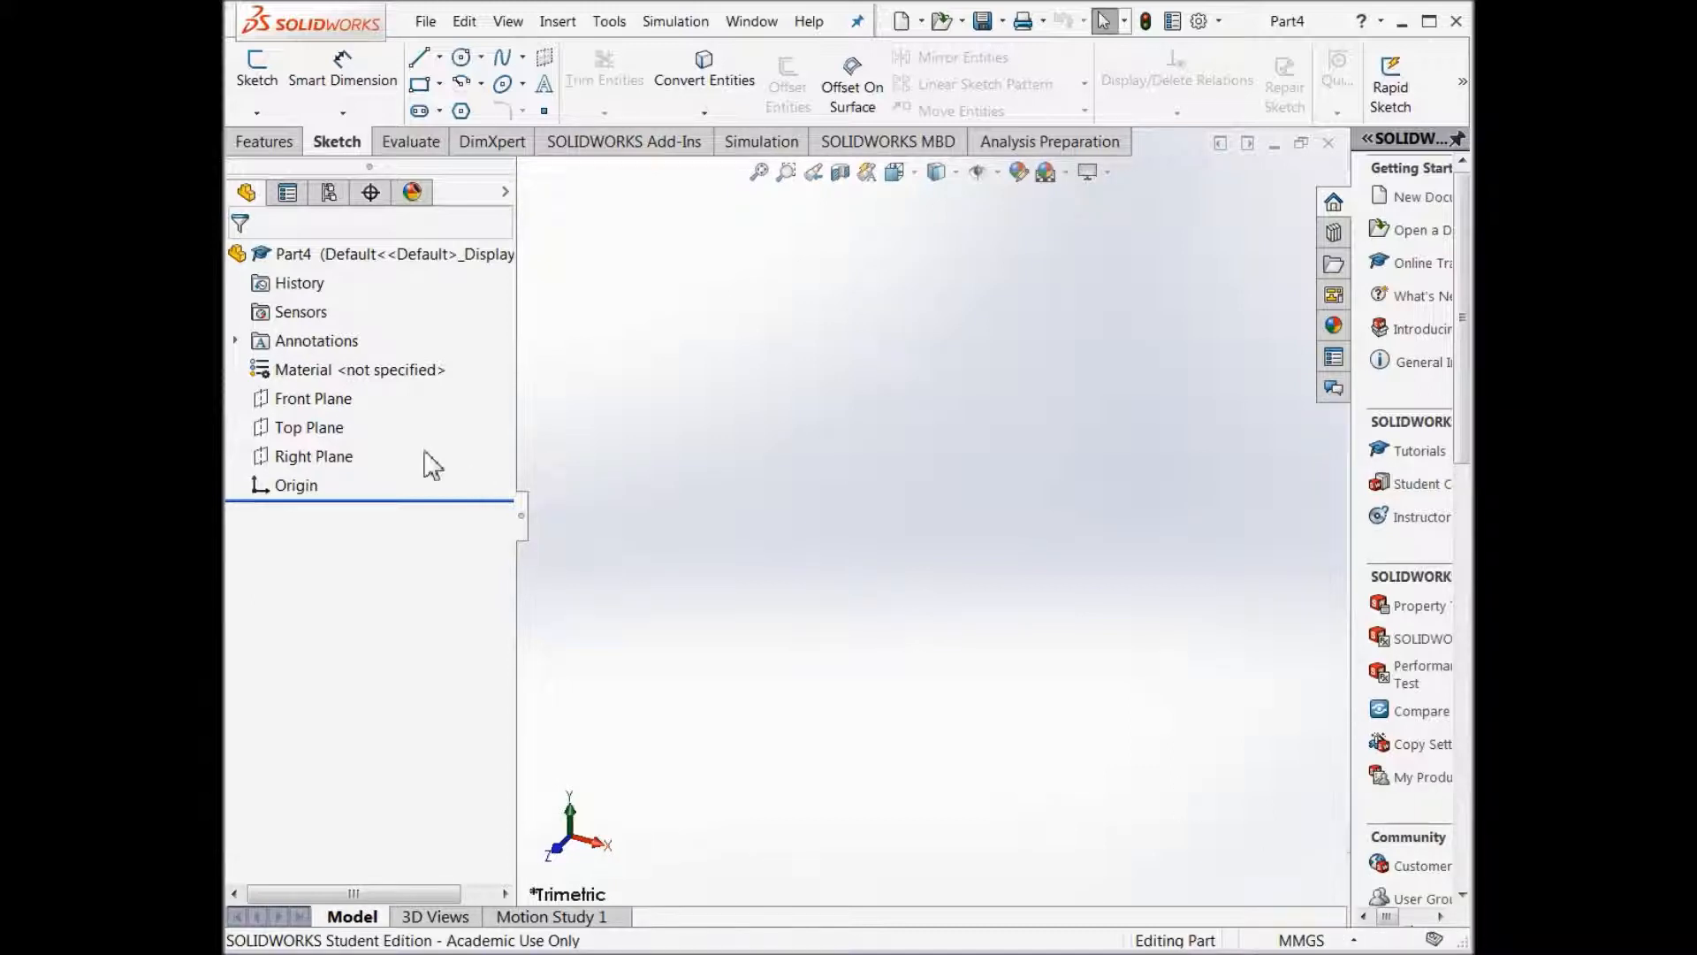
click(289, 405)
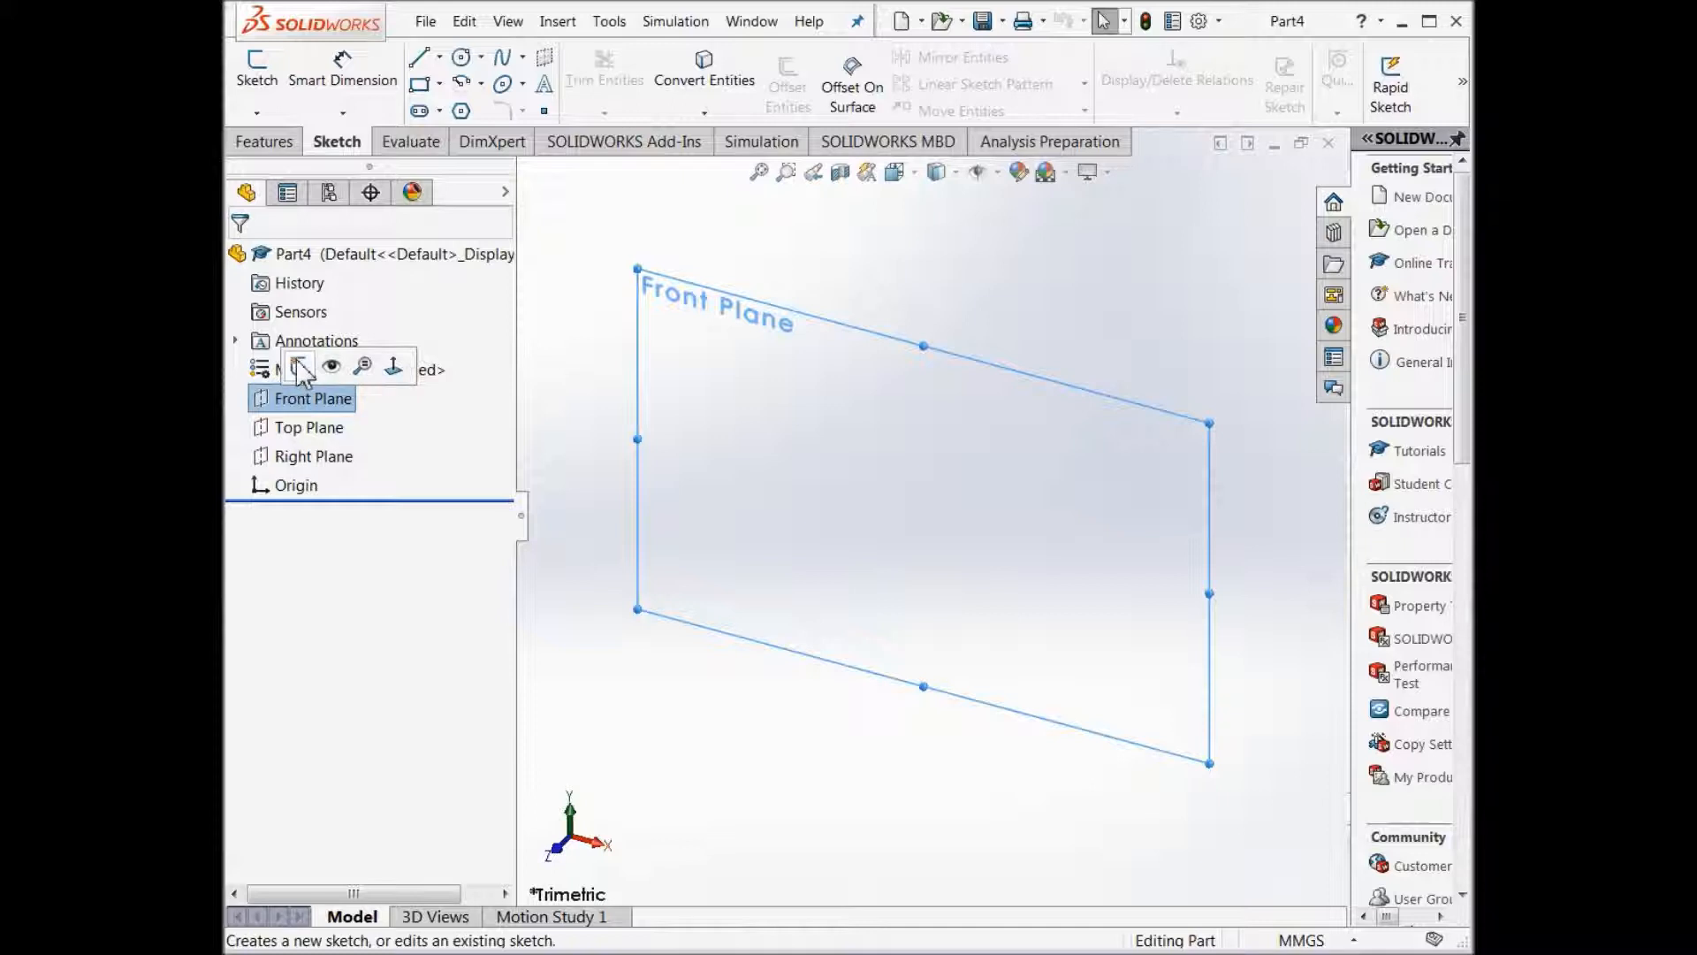
click(299, 367)
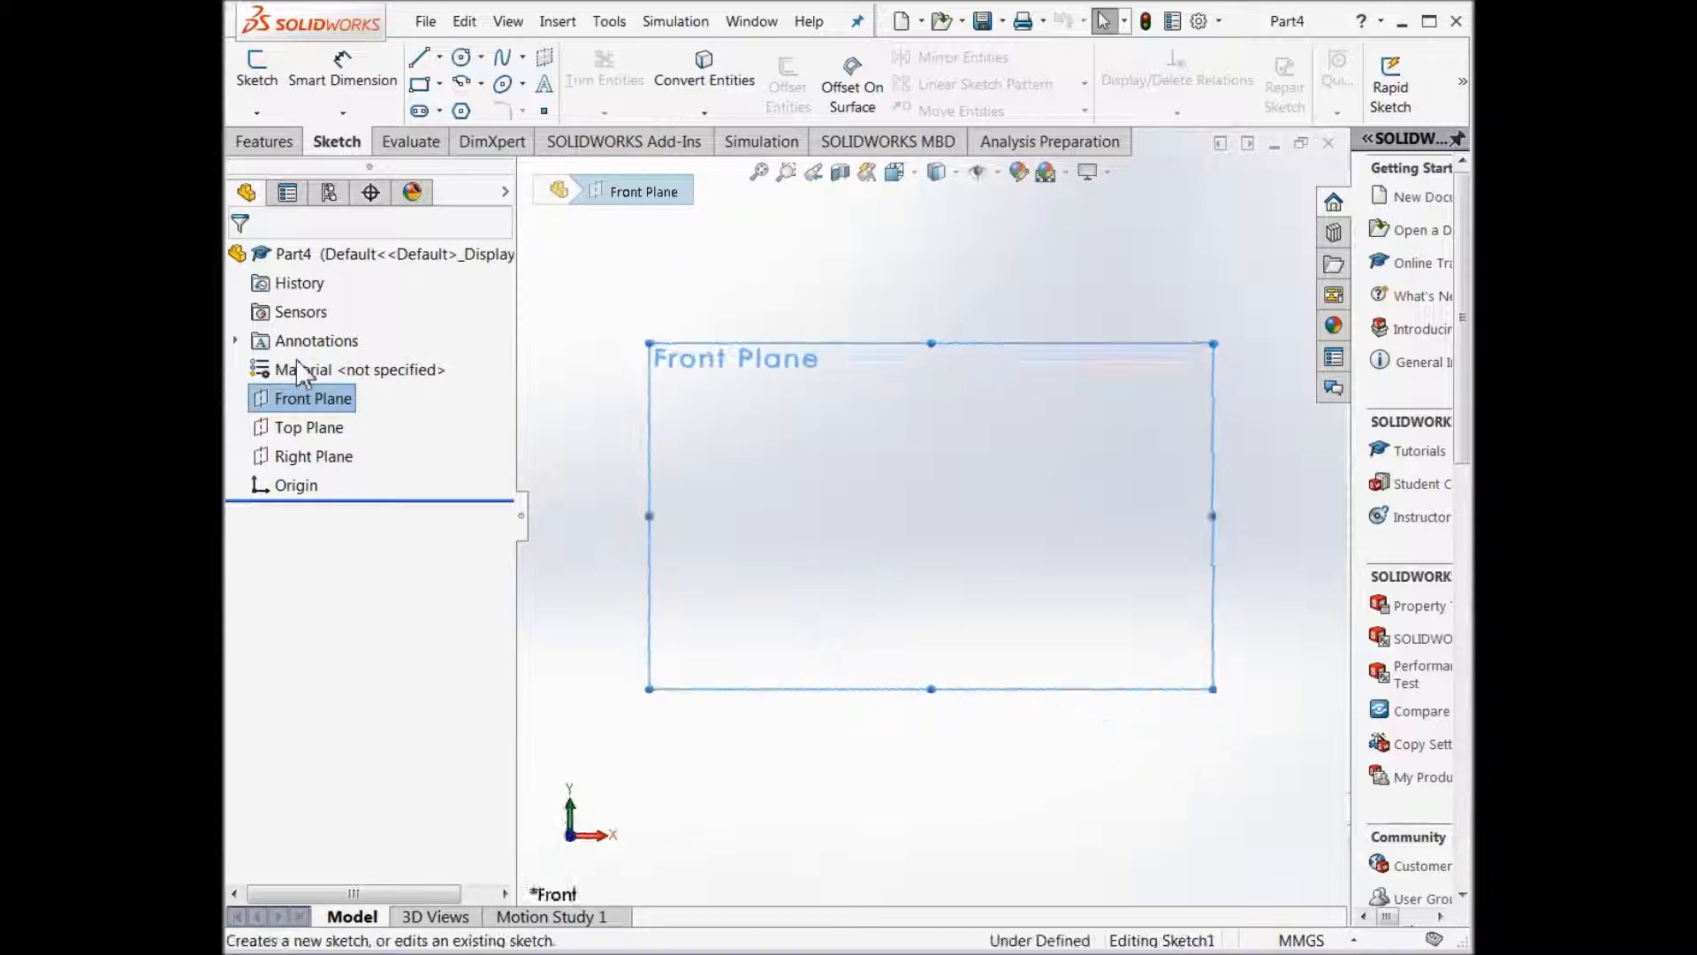
Sketch a closed house-shaped outline with vertical sides about 85 mm tall, a flat base, two sloping roof edges and a short flat top.
click(420, 58)
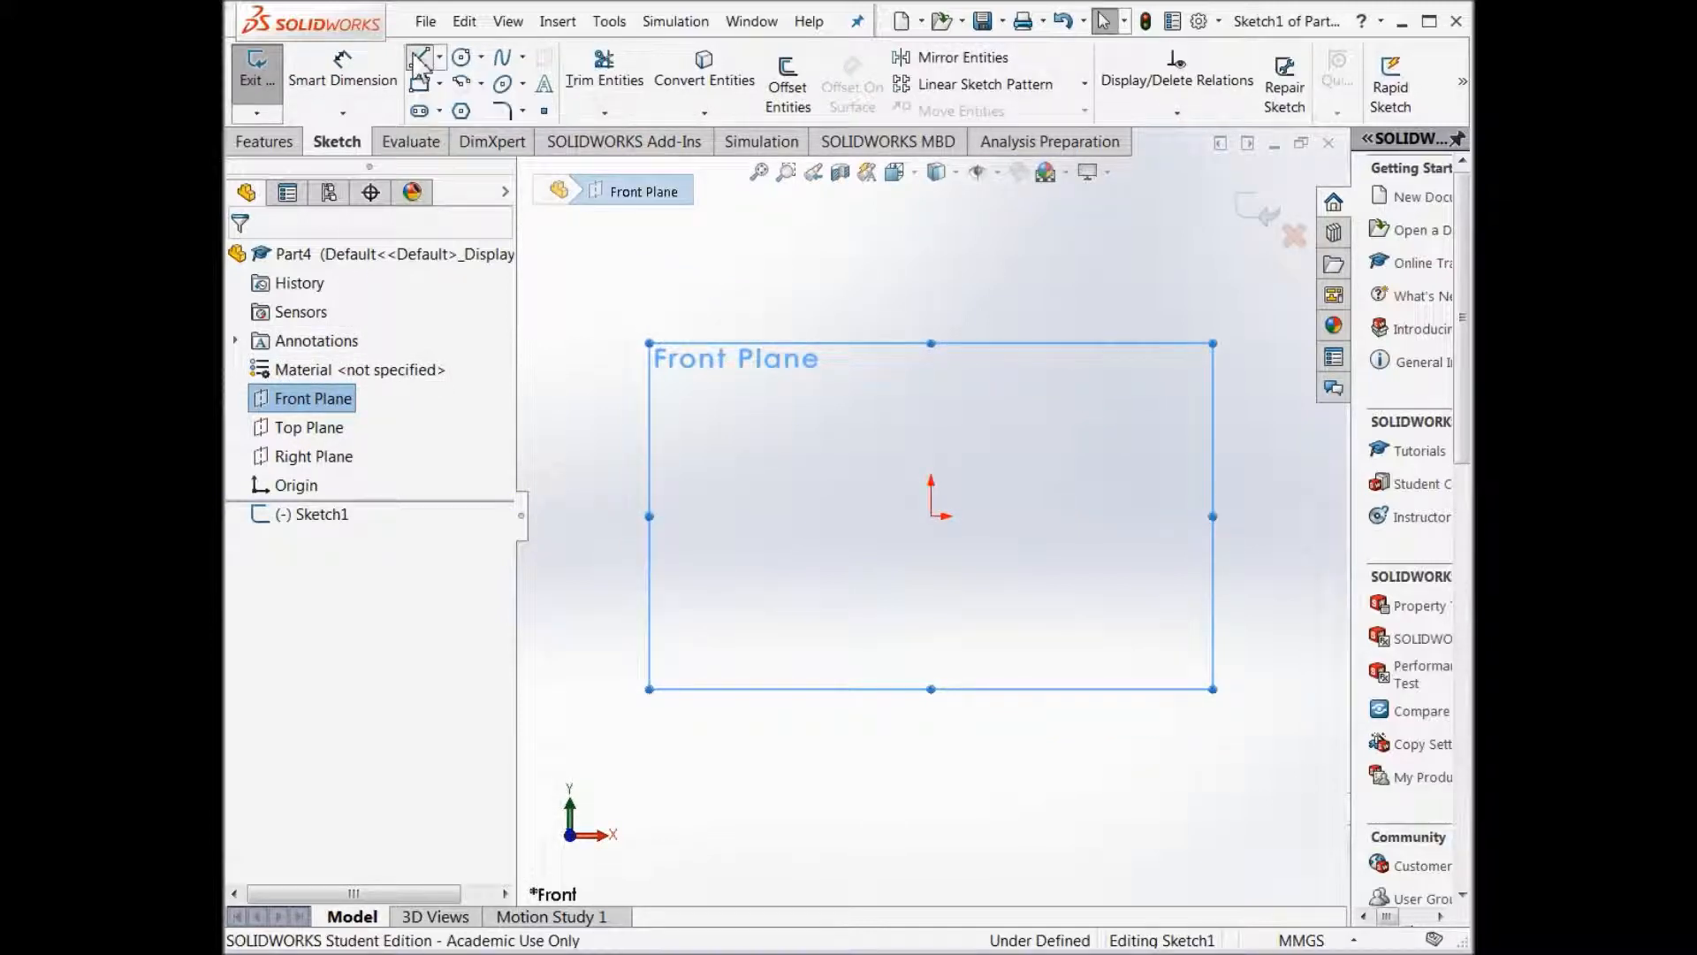
click(698, 515)
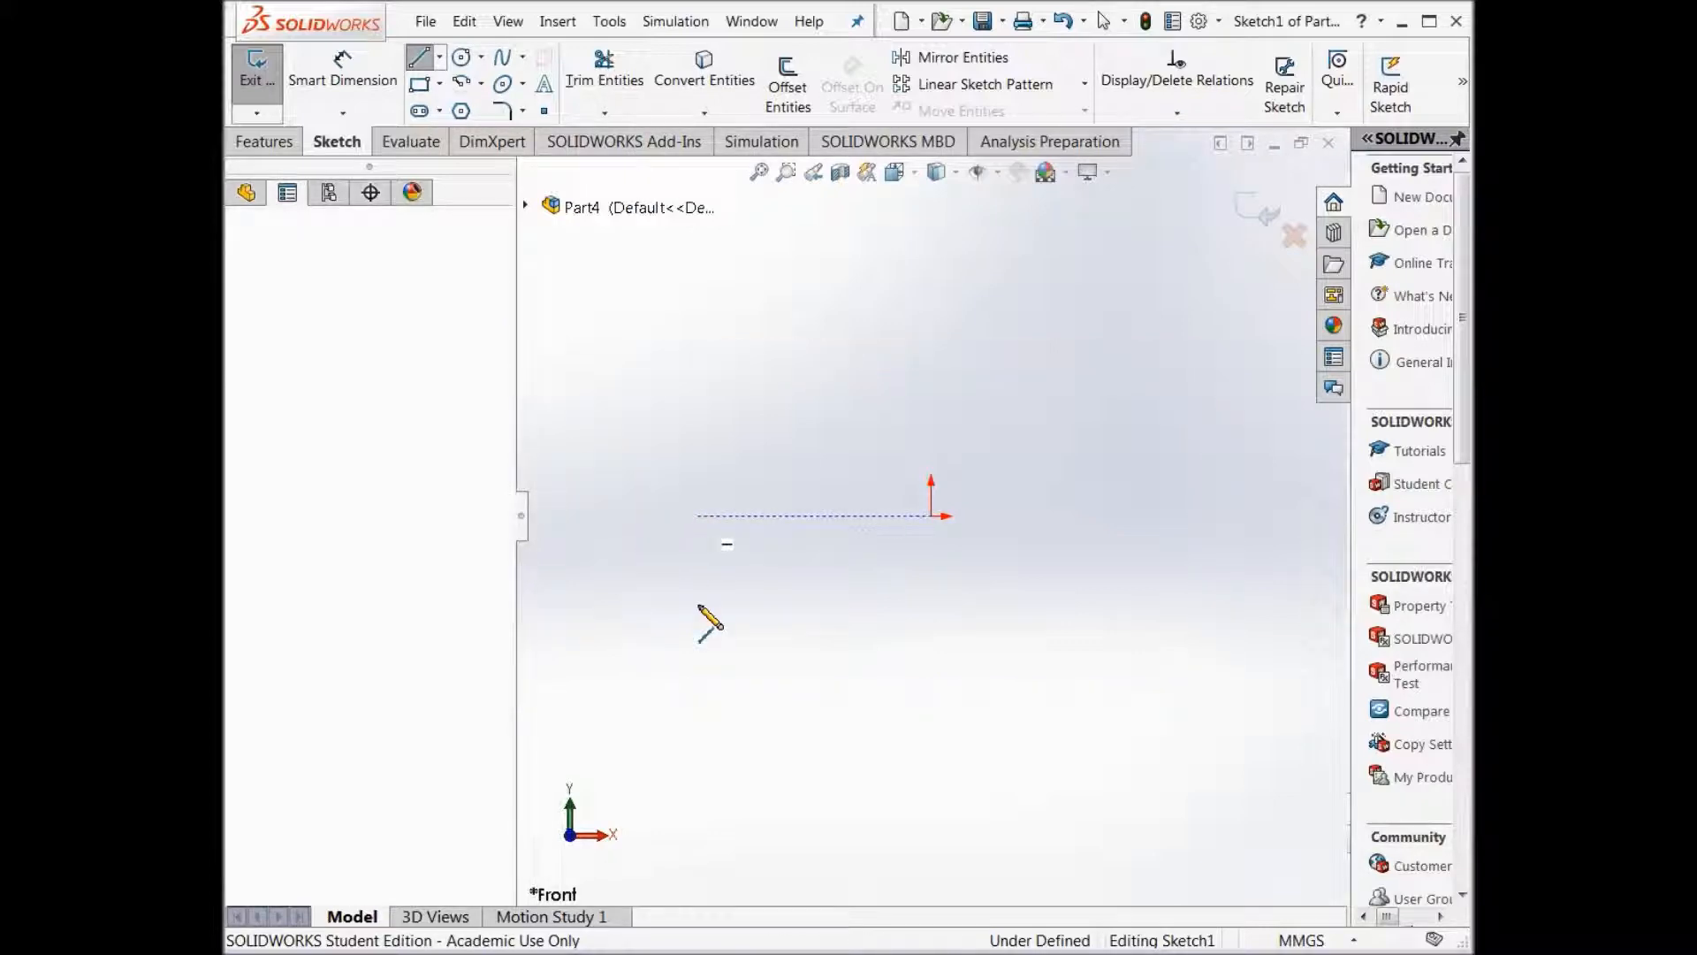
click(697, 784)
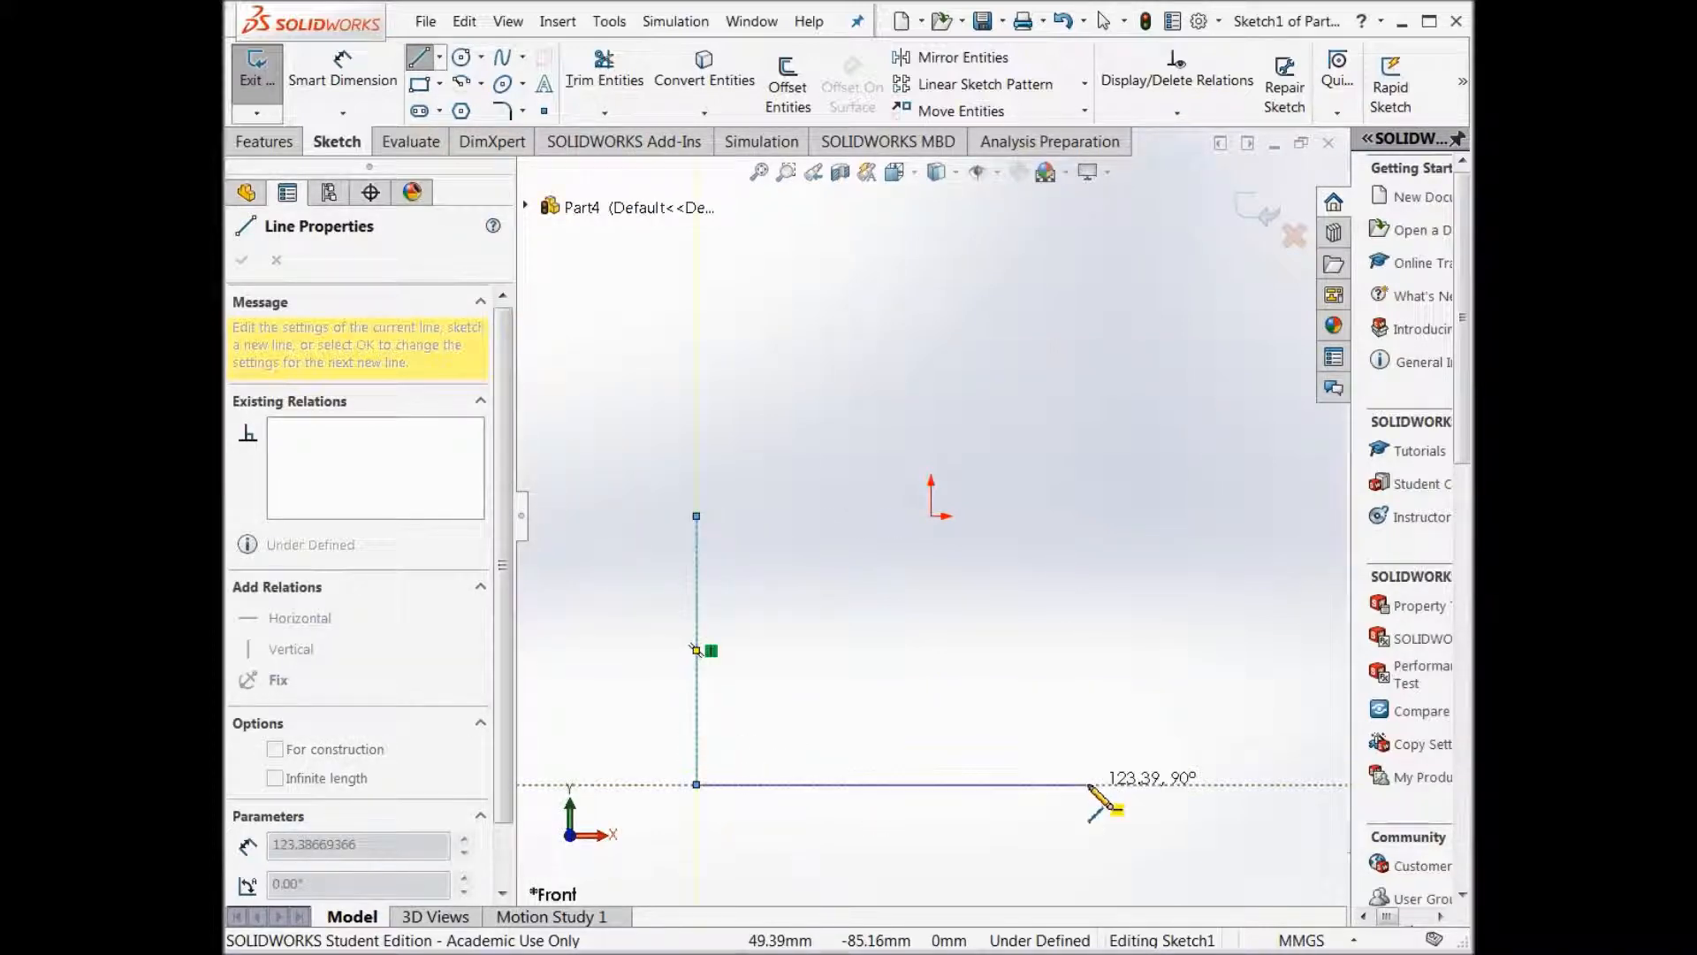
click(1027, 785)
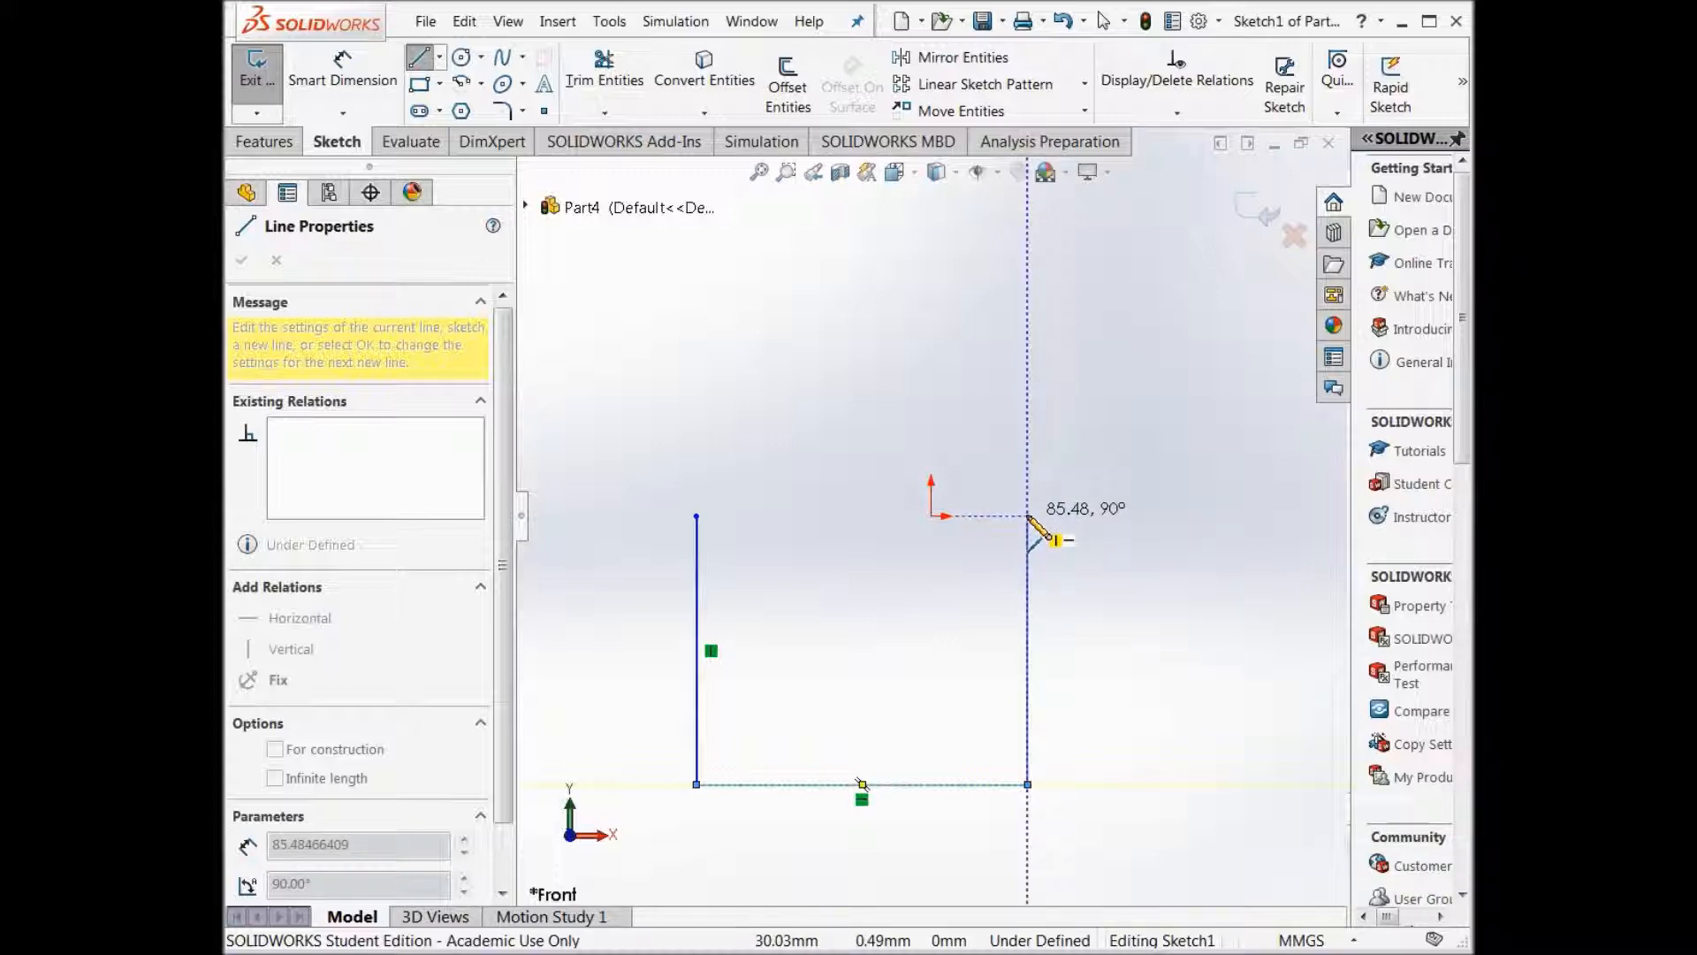
click(1027, 516)
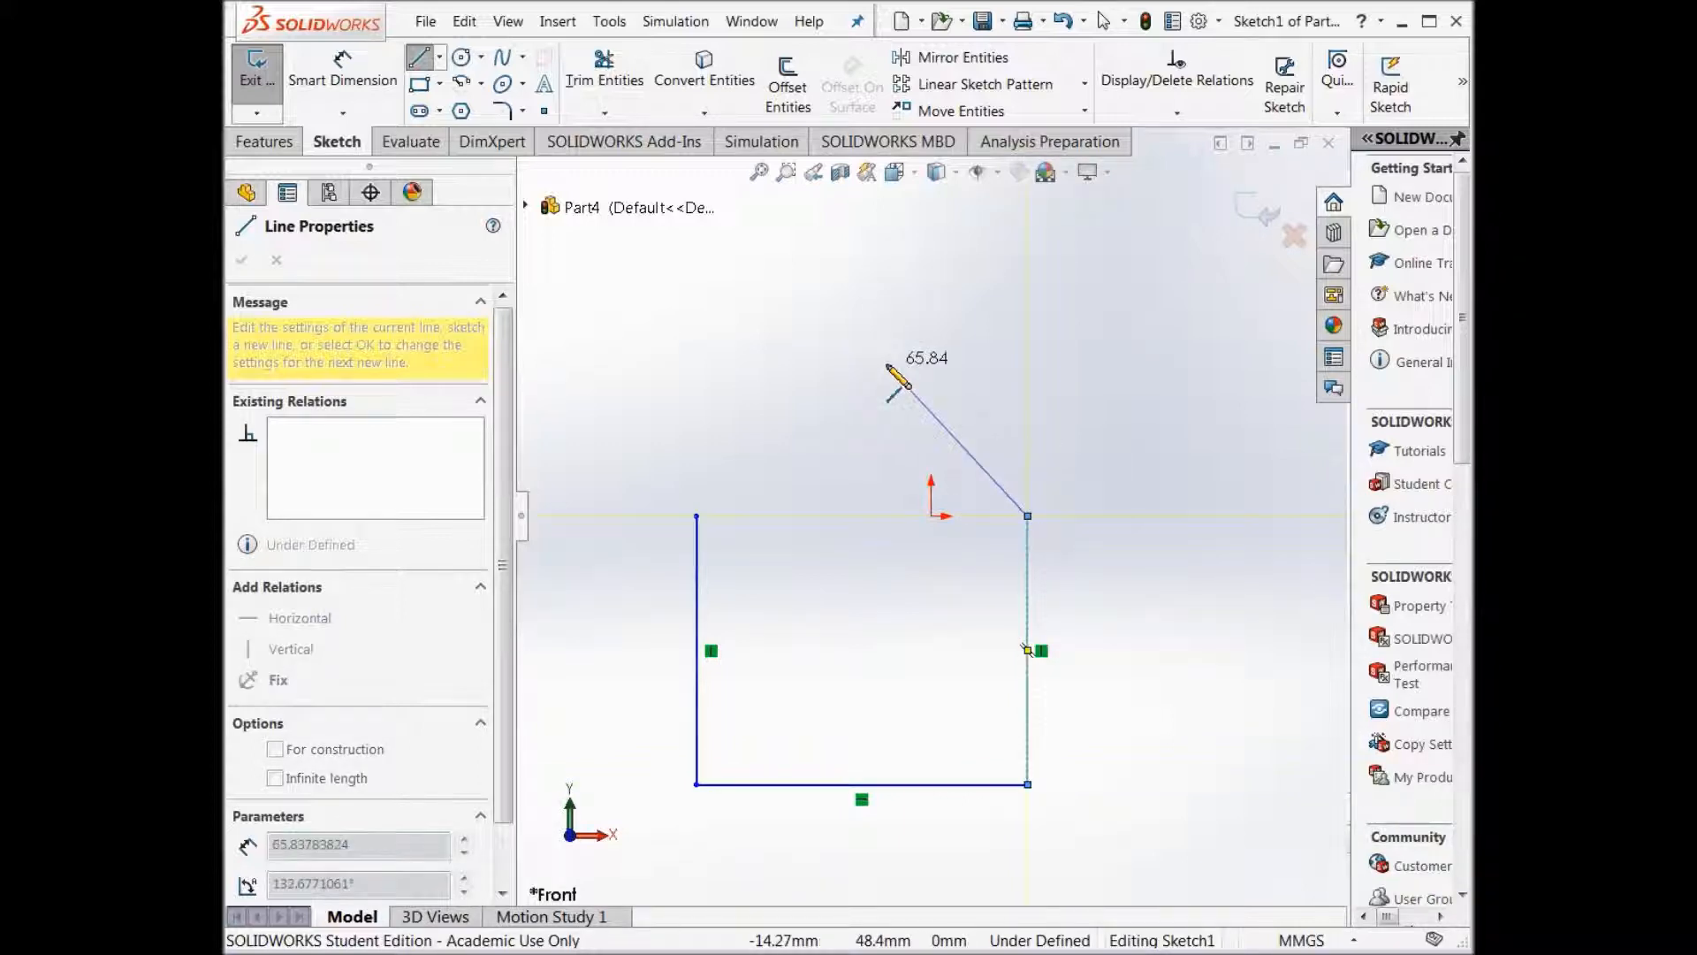
click(911, 370)
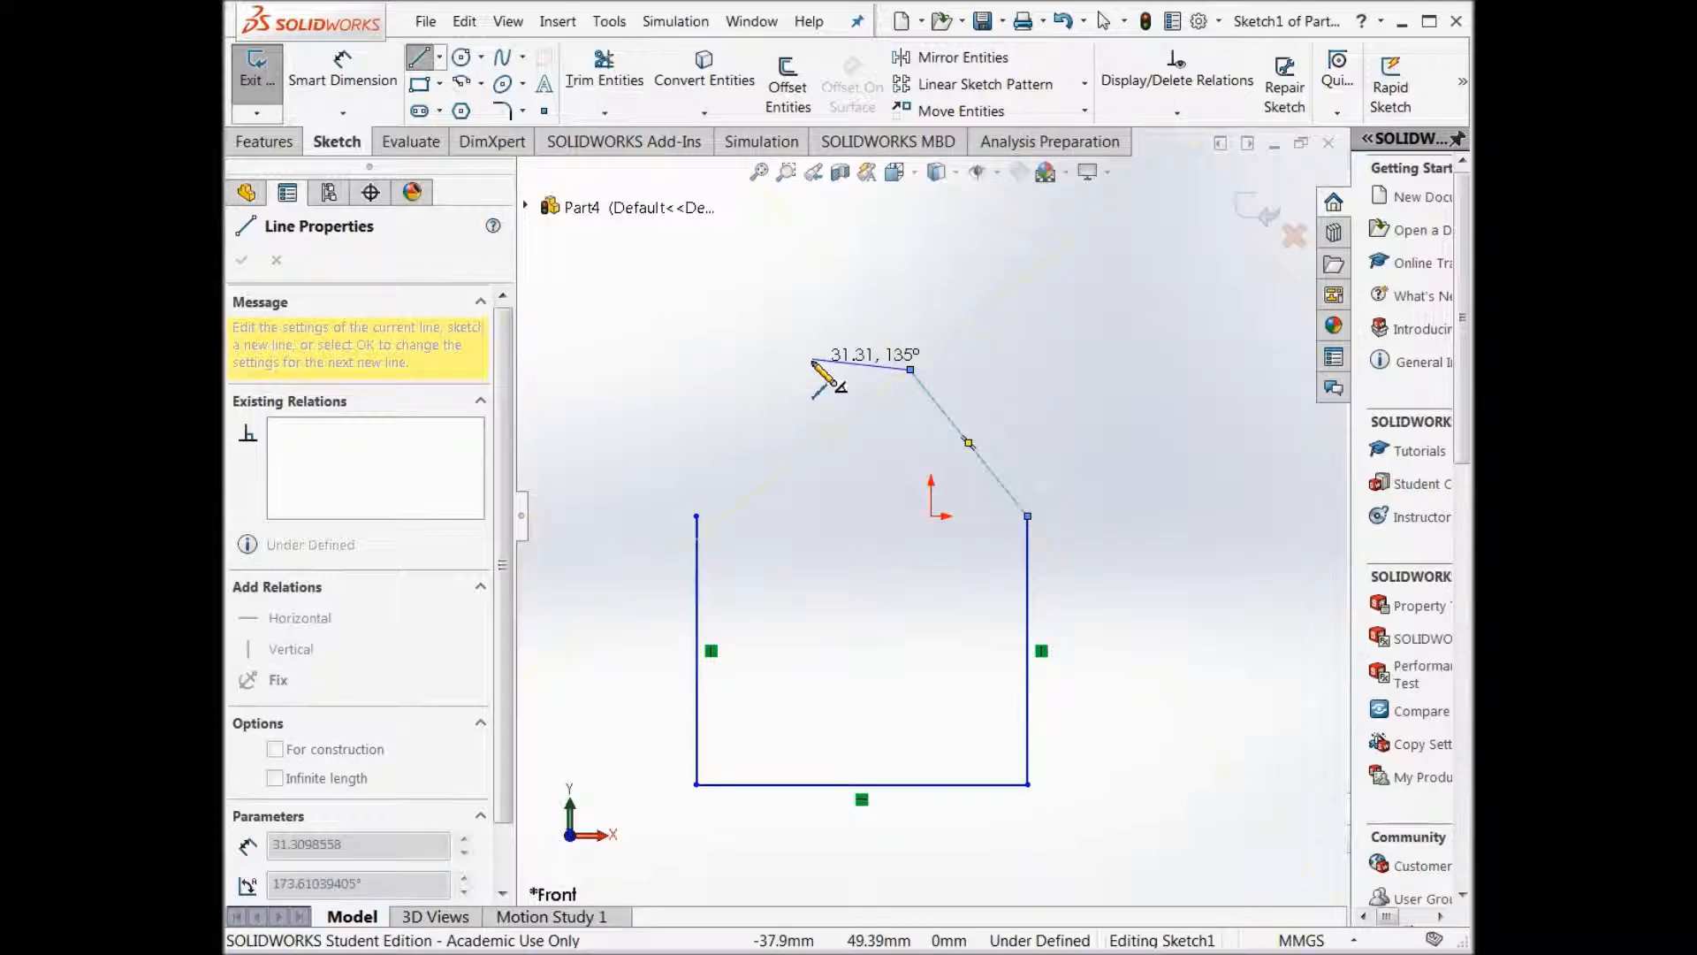
click(811, 370)
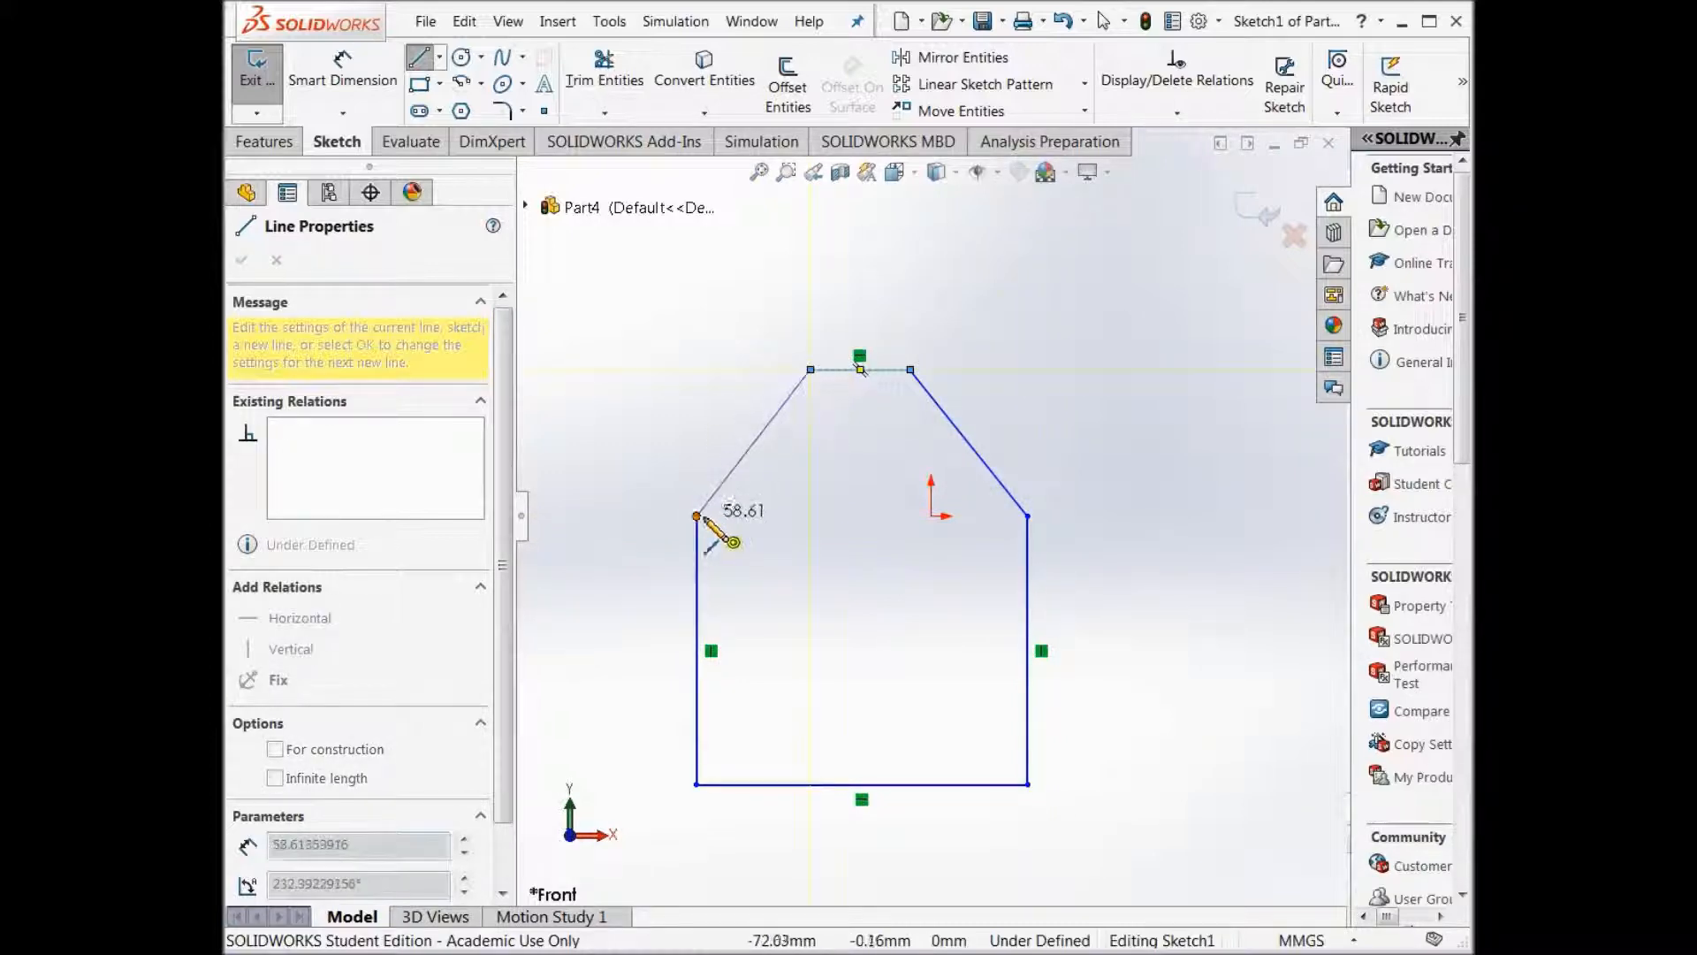
click(697, 516)
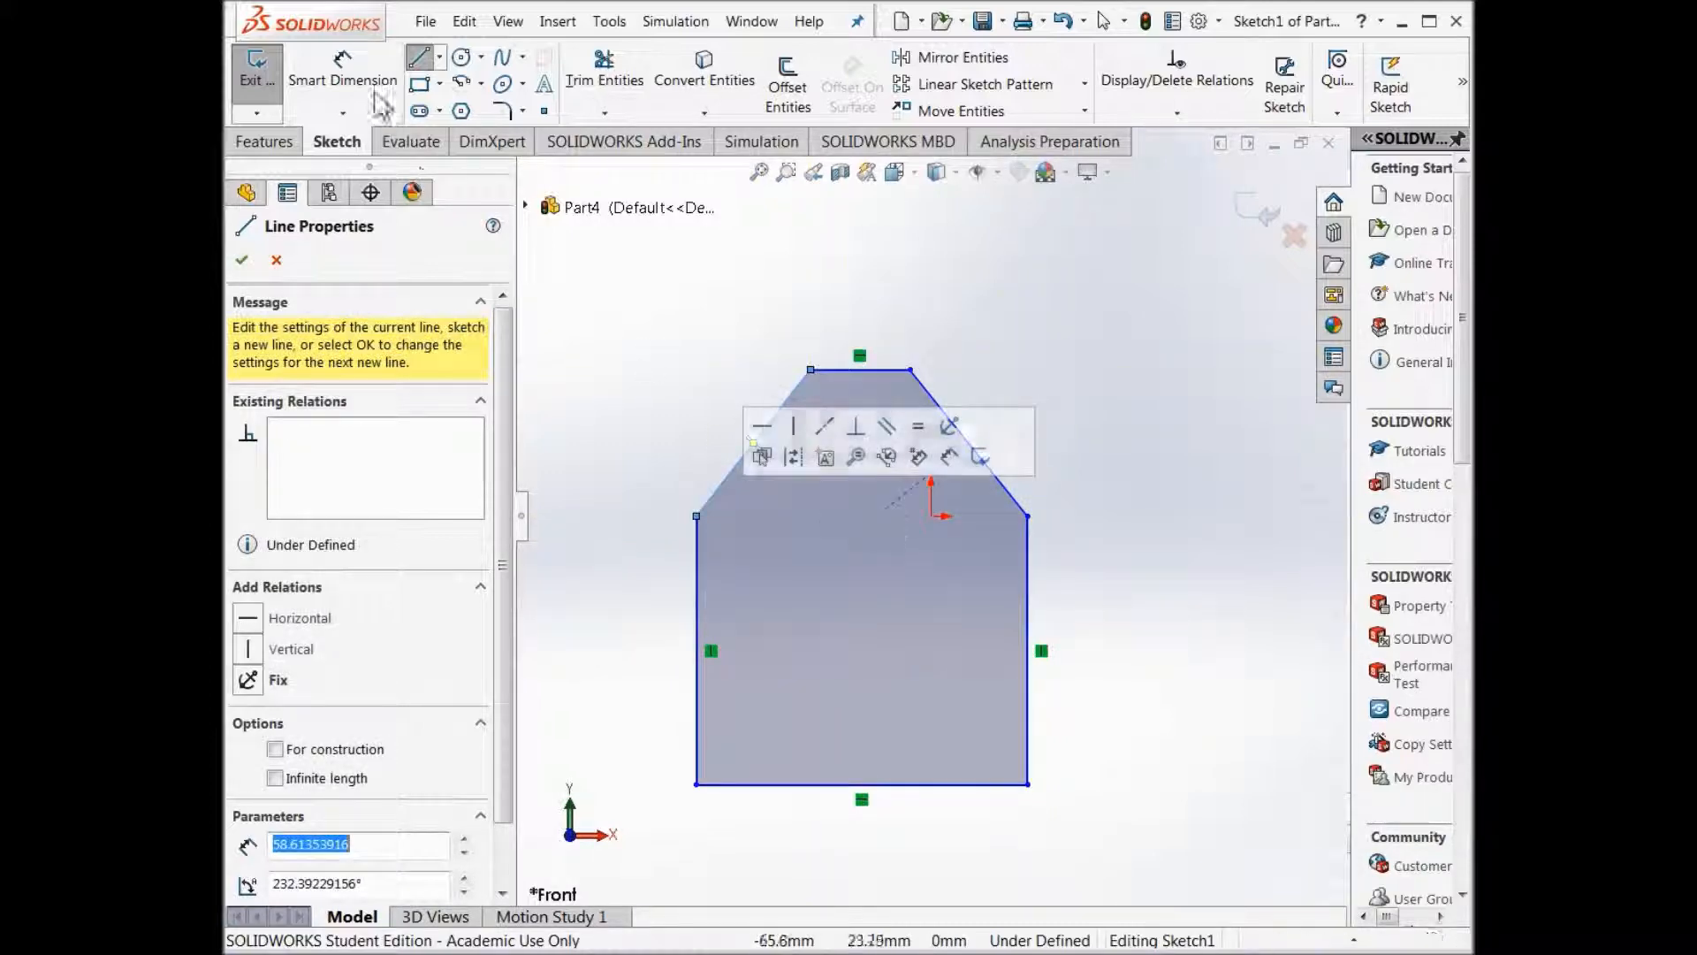
Dimension the outline's left vertical side at 115 mm.
click(341, 67)
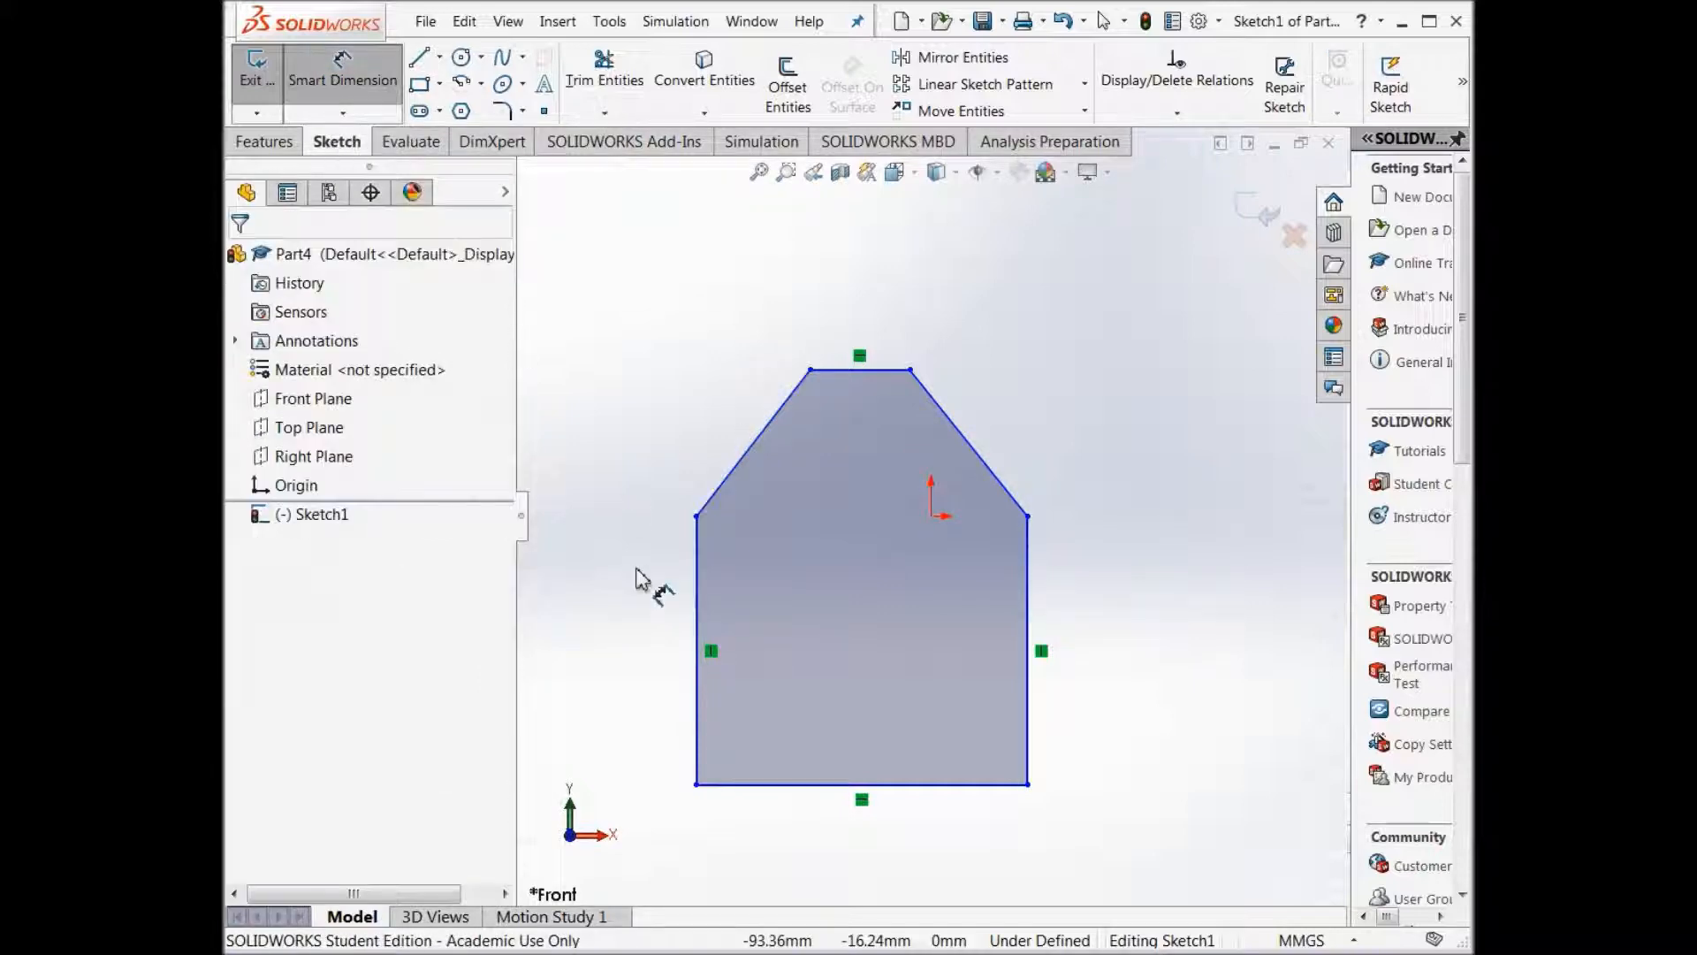
click(698, 635)
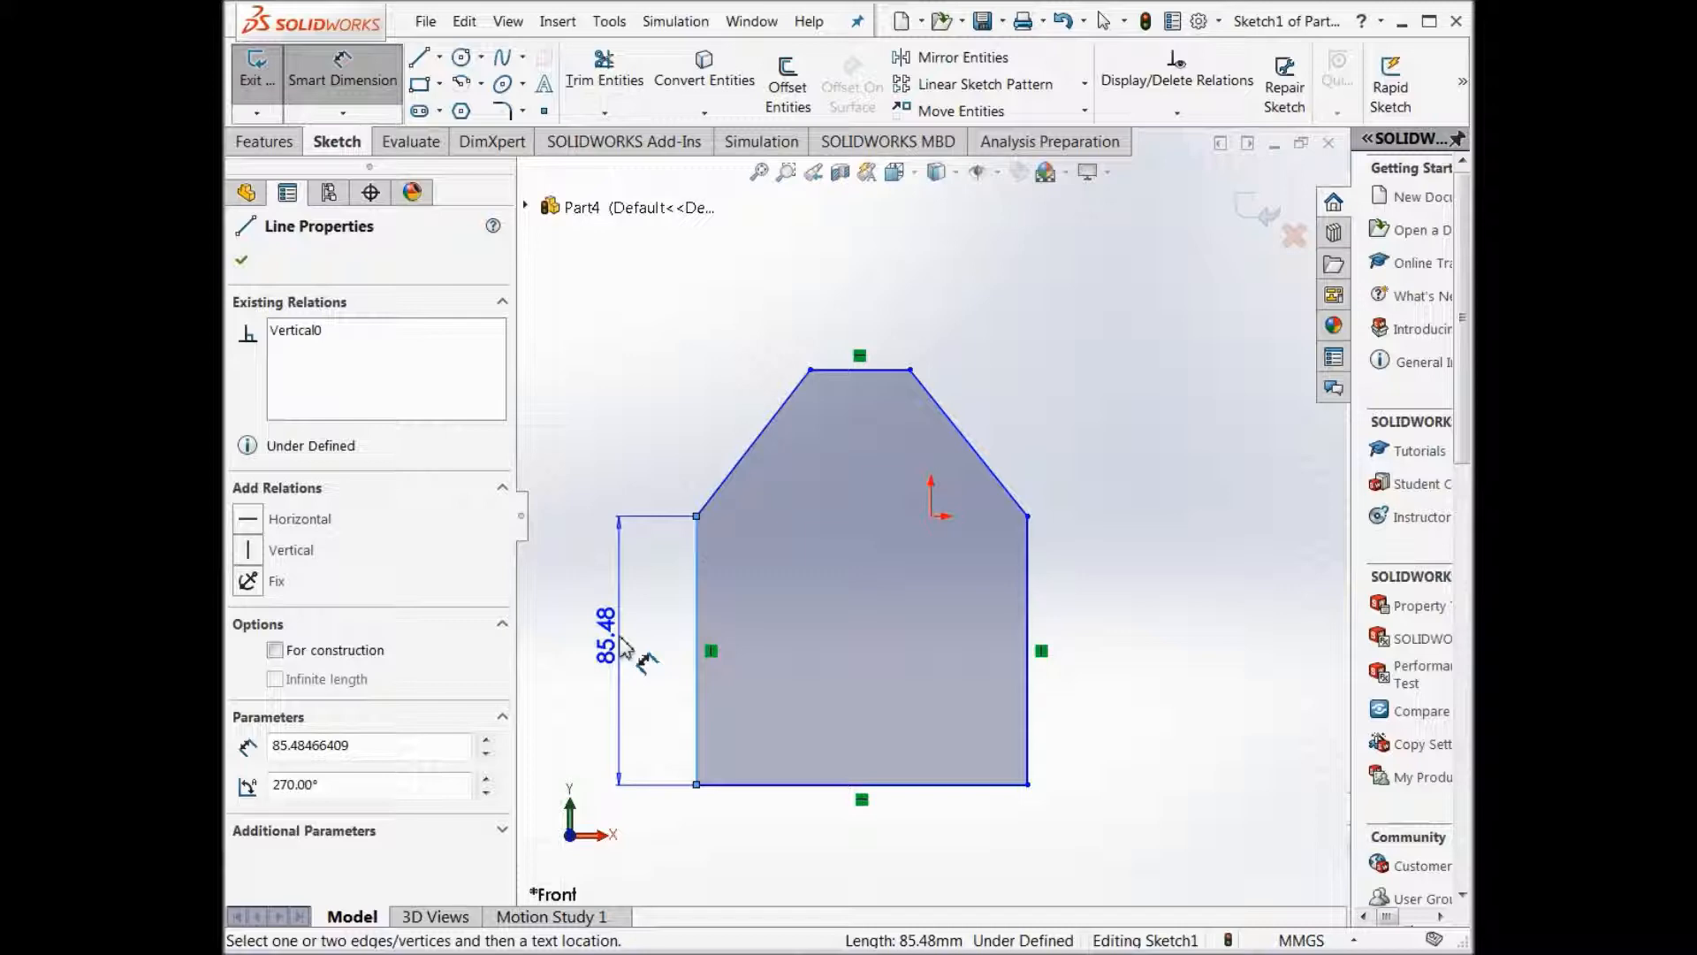
click(624, 648)
text(1)
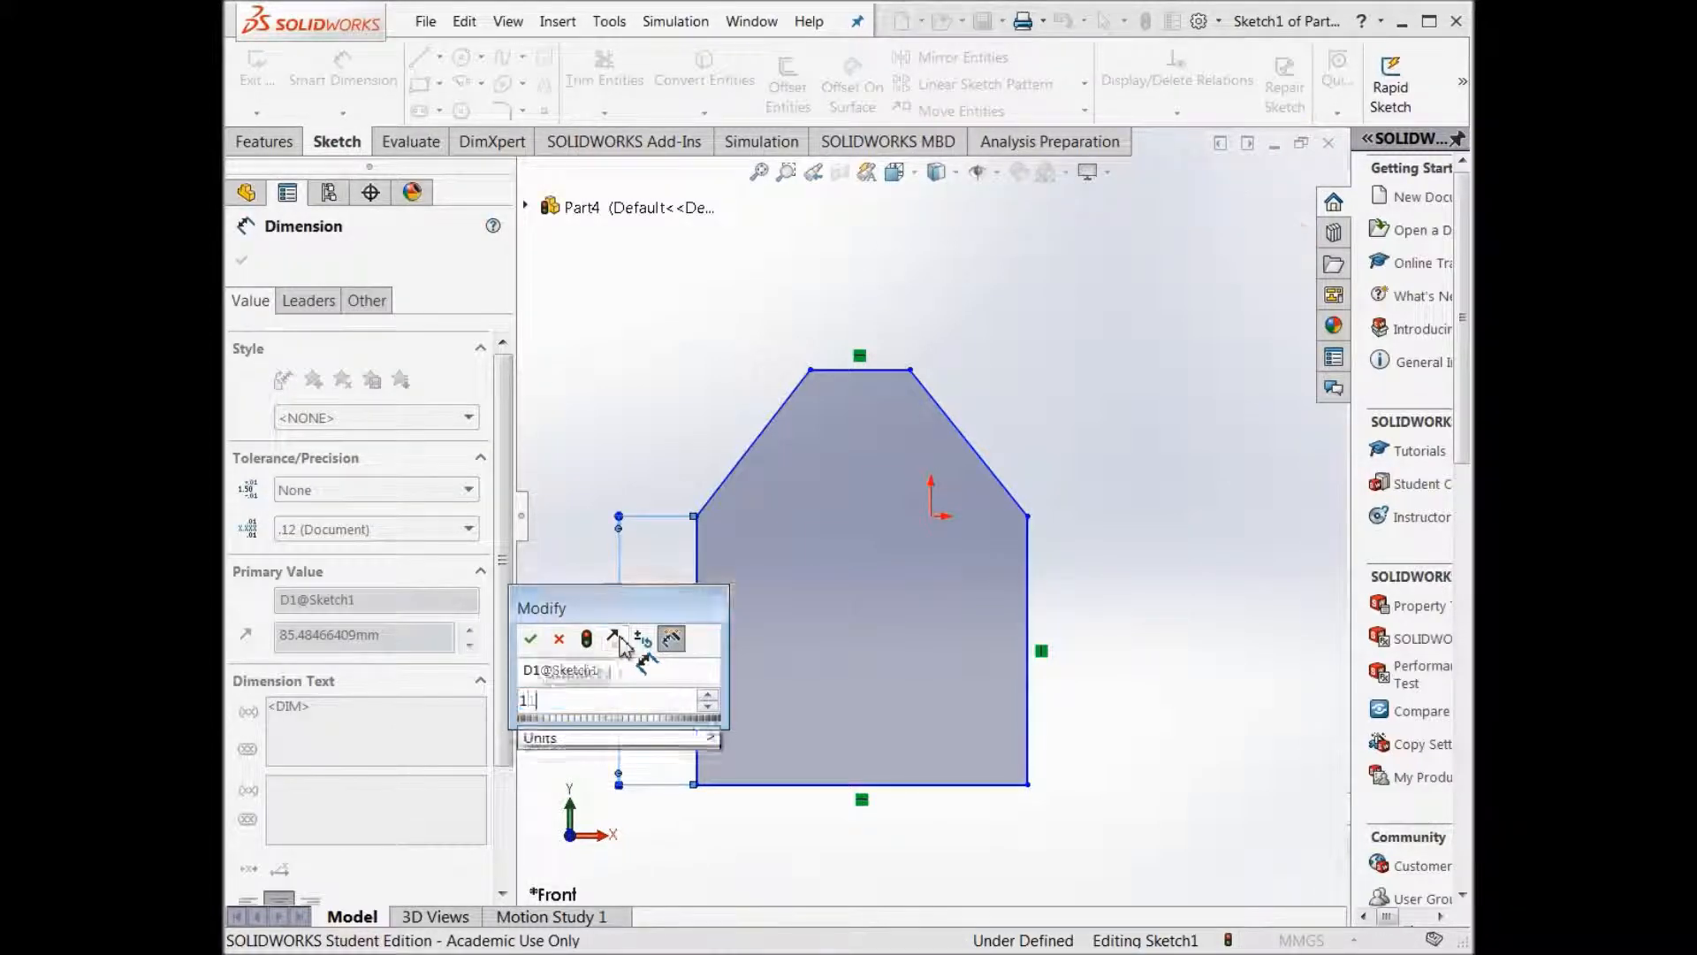
text(15)
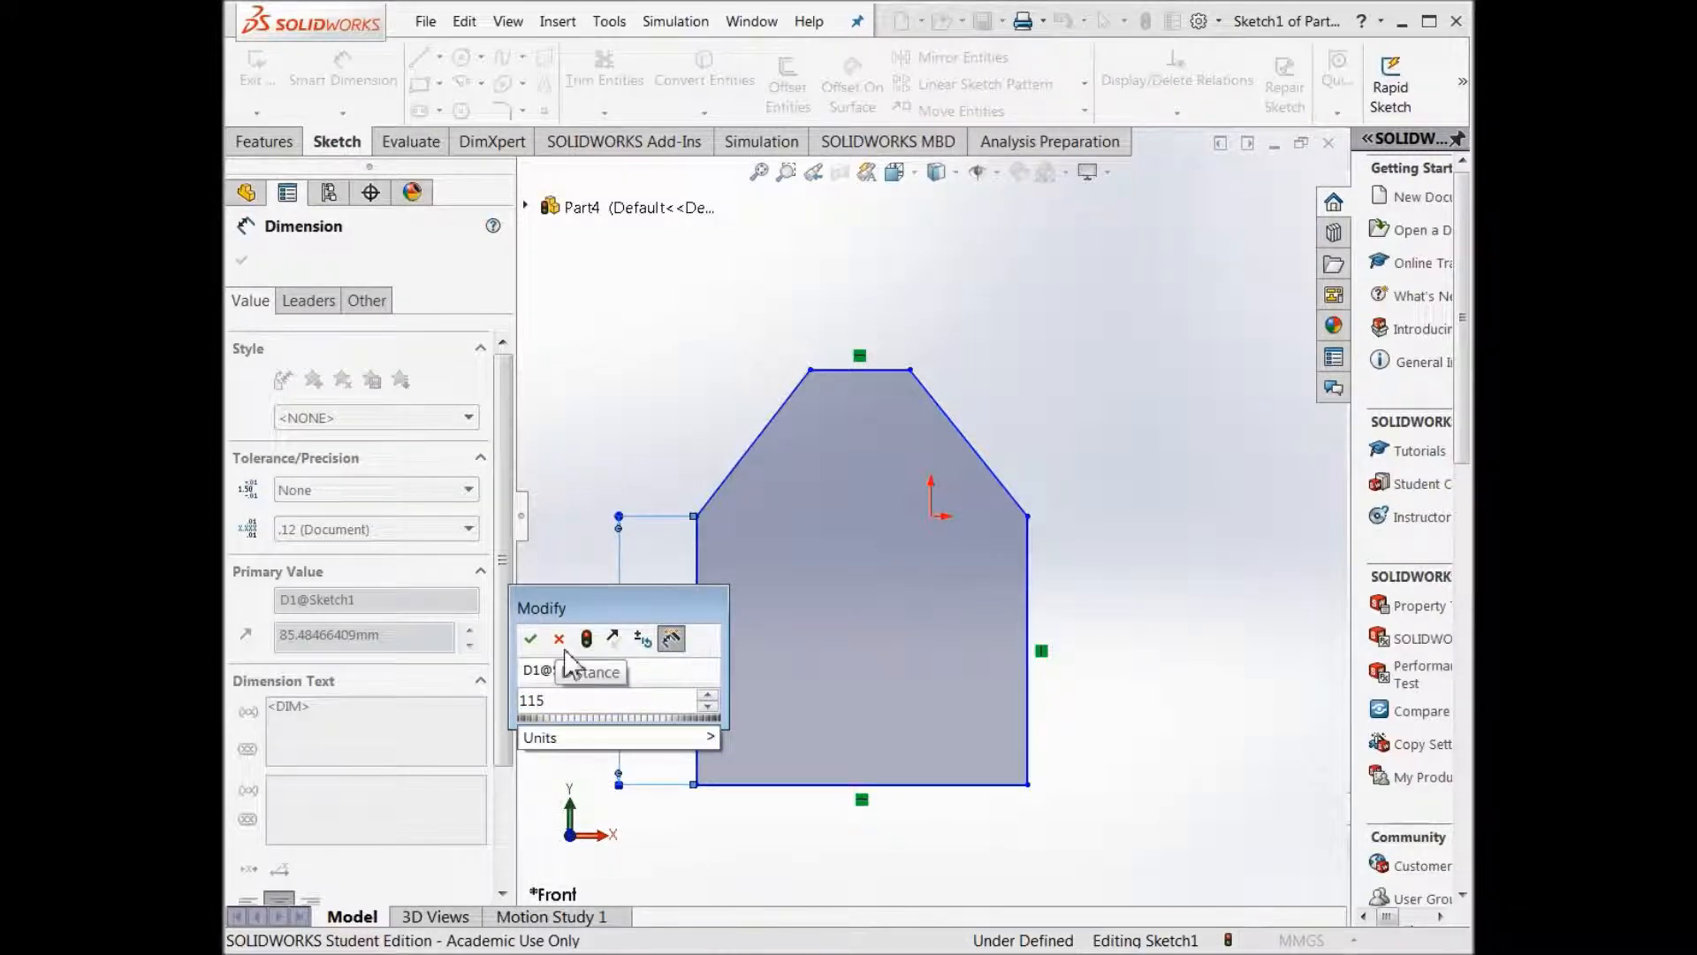
click(531, 638)
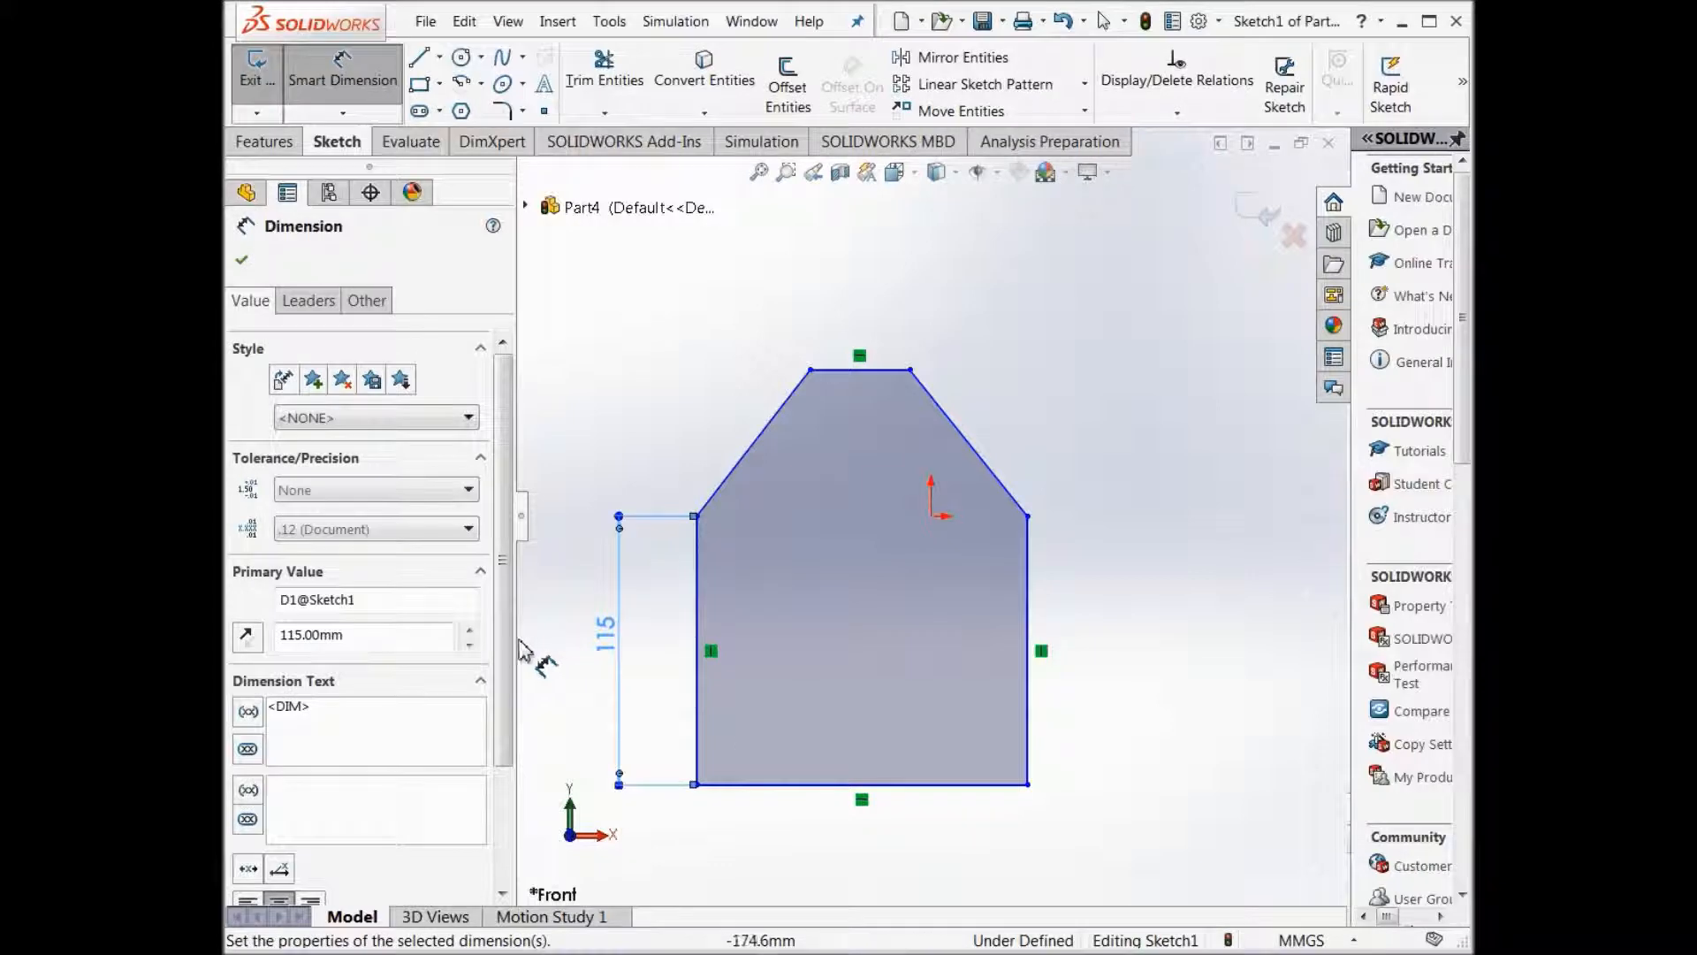
Dimension the outline's bottom edge at 140 mm and its right vertical side at 115 mm.
click(828, 787)
click(826, 833)
text(140)
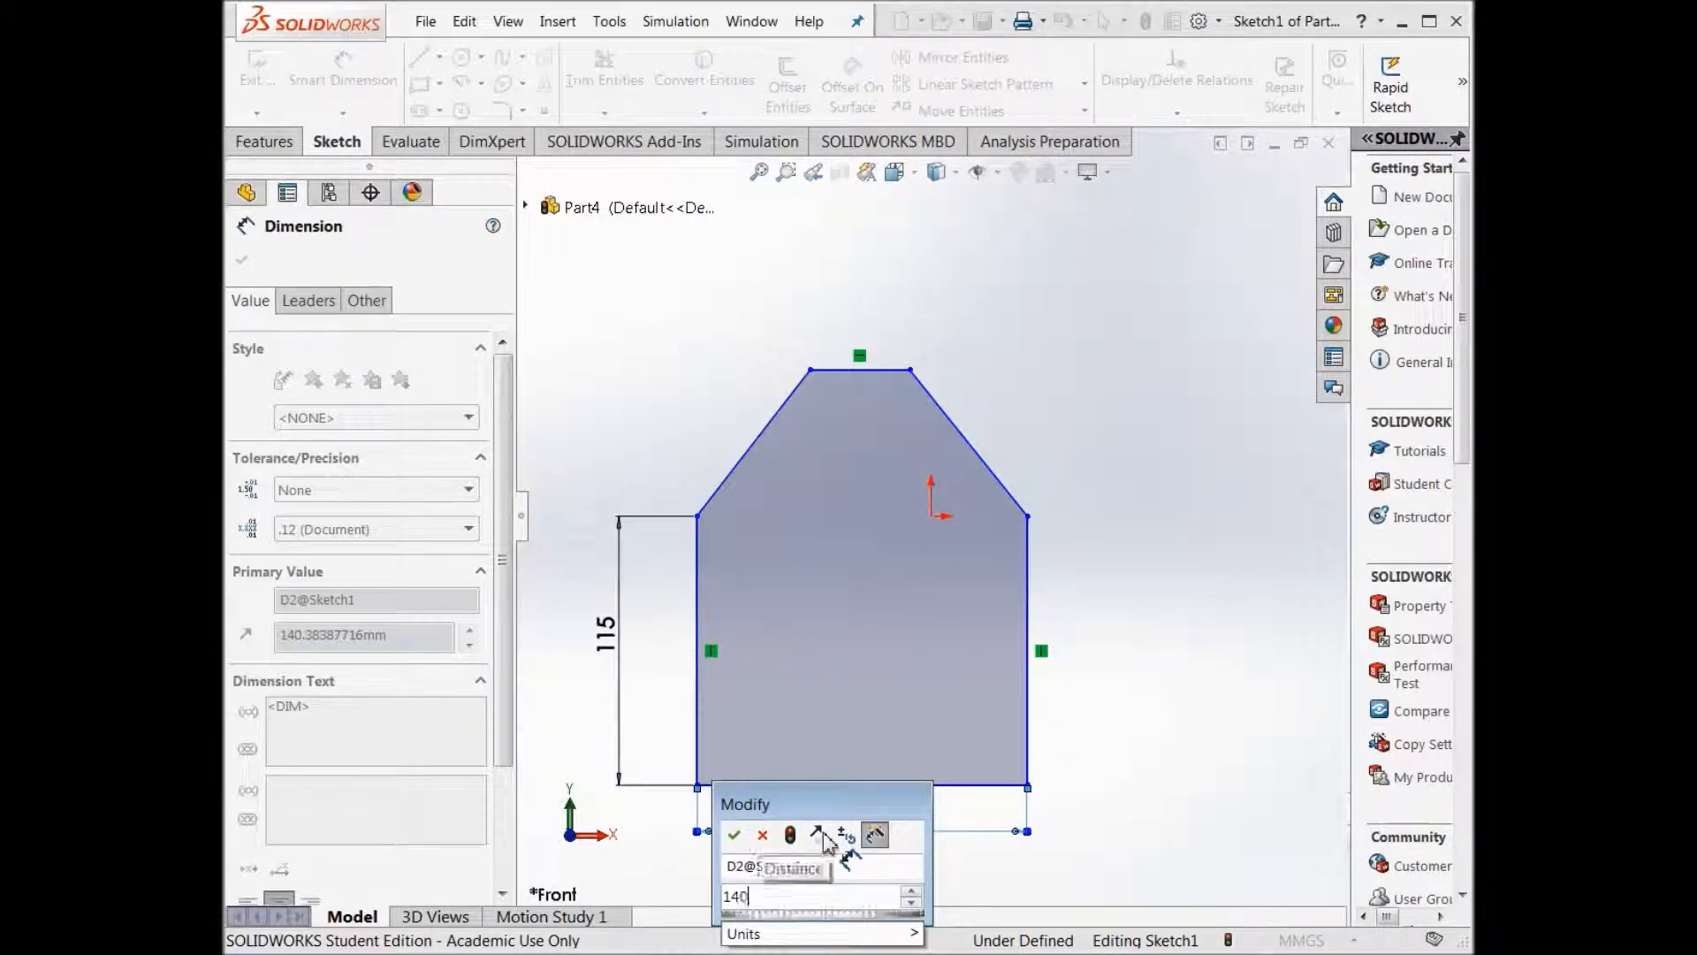
click(732, 836)
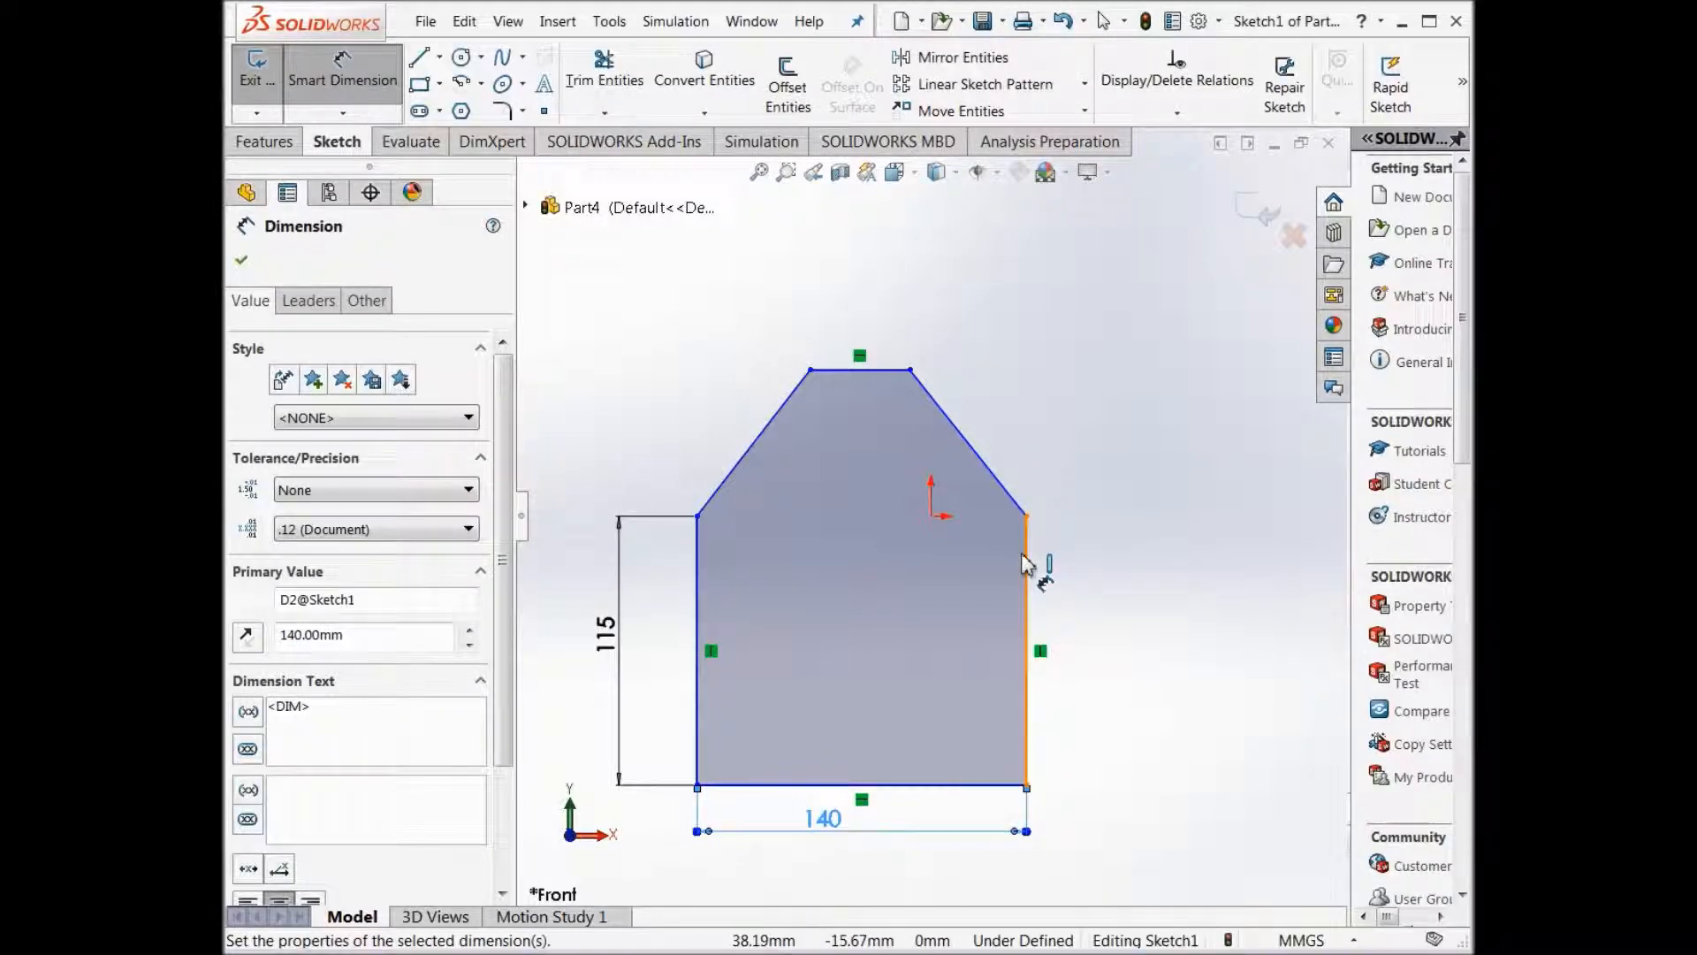
click(1037, 617)
click(1112, 619)
text(115)
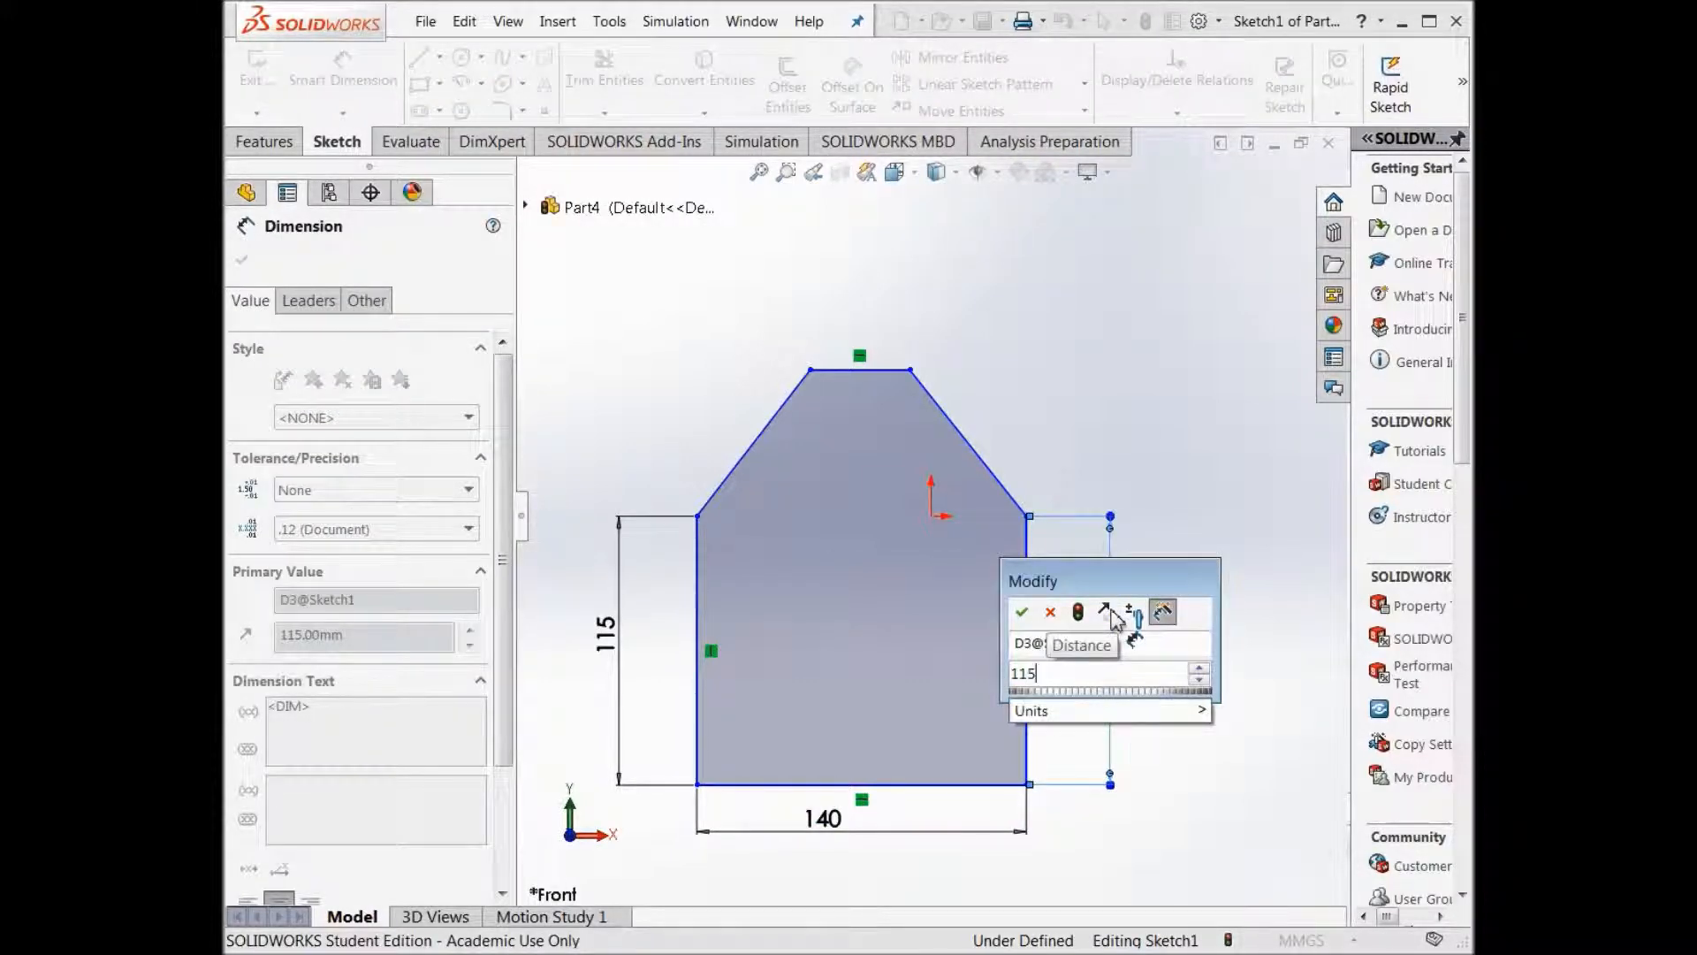
click(1023, 611)
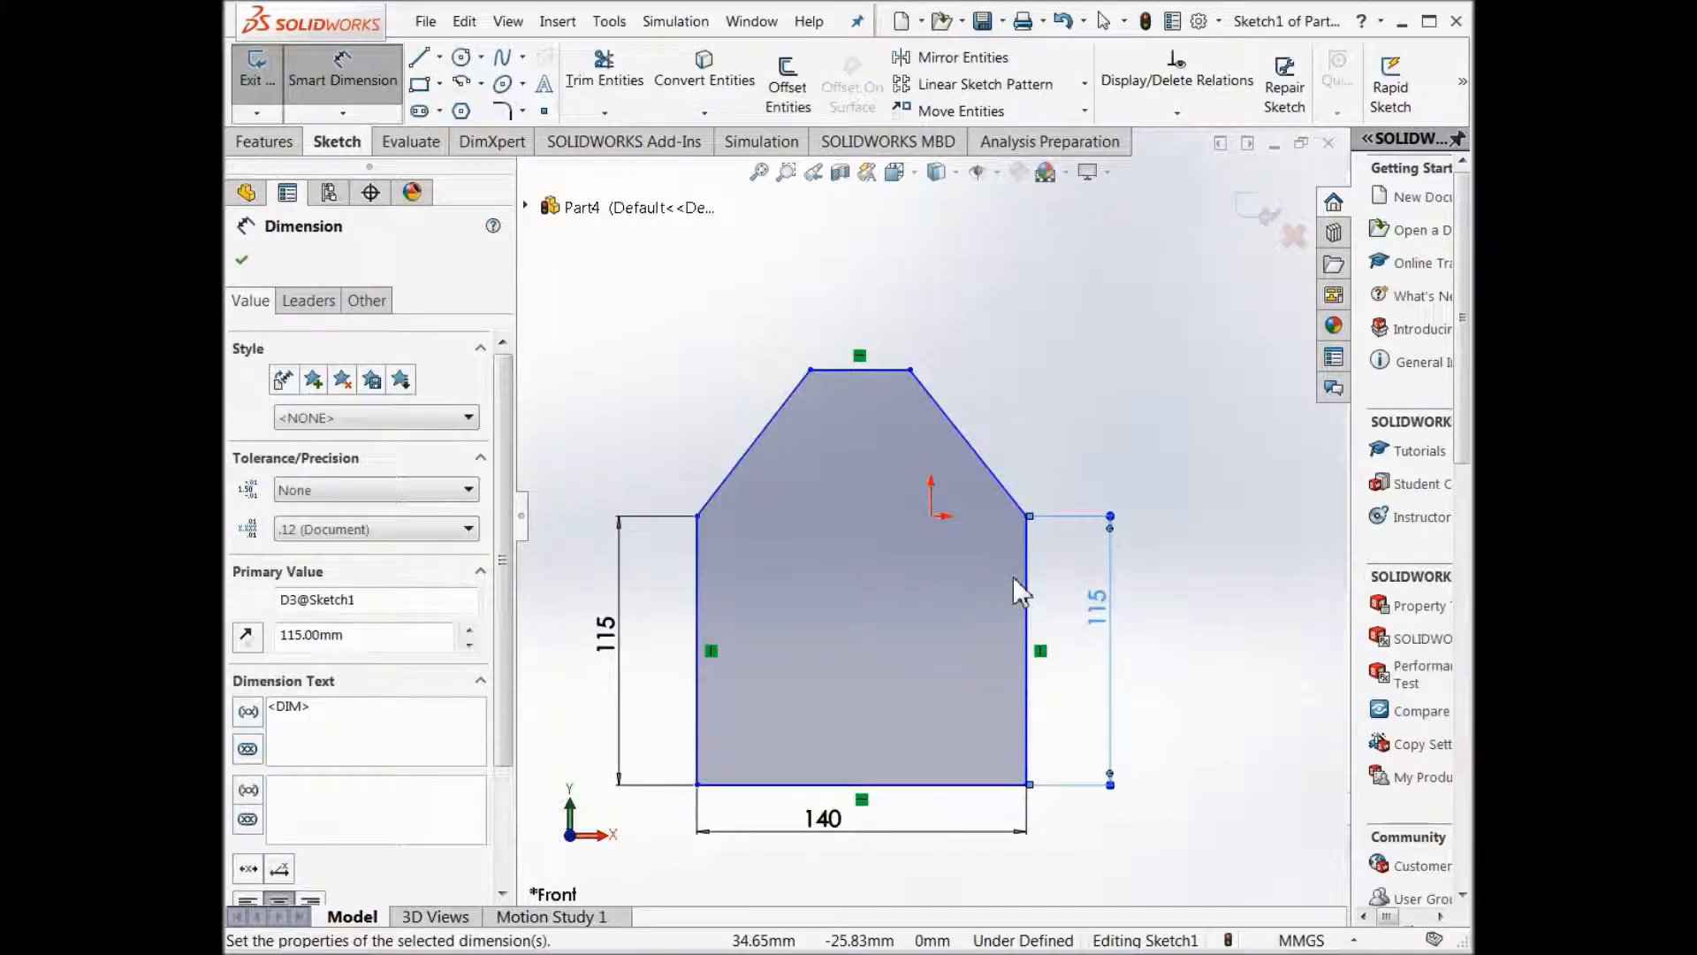
Dimension both sloping roof edges at 90 mm each.
click(983, 466)
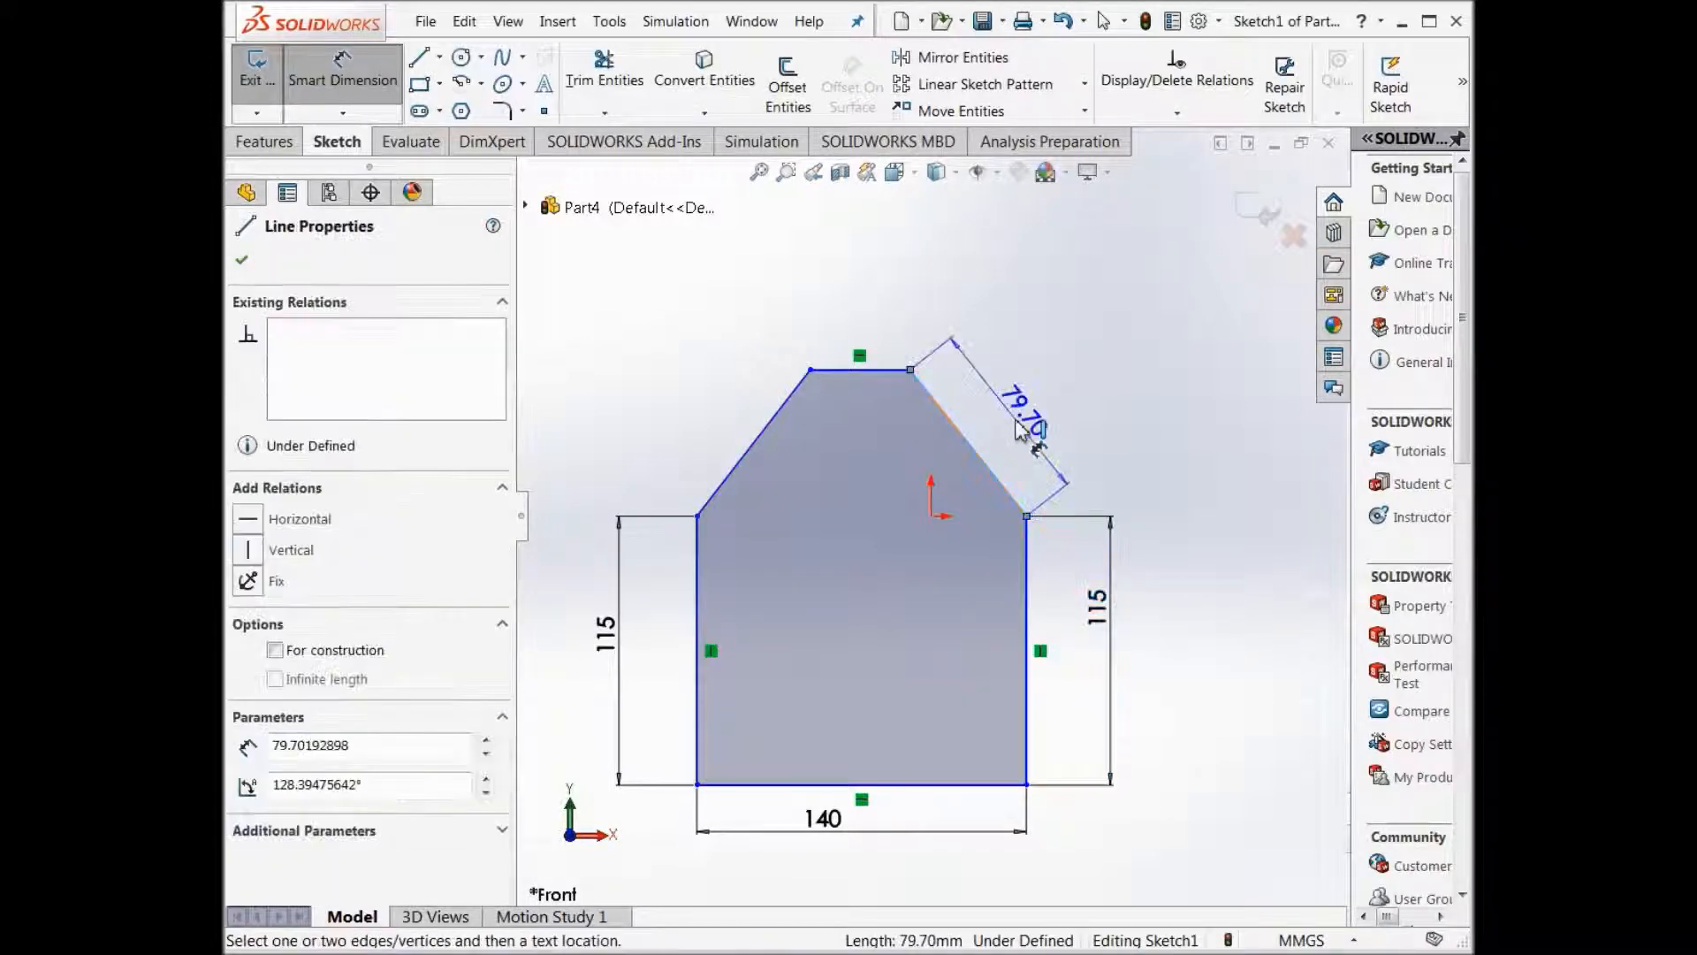
click(1026, 433)
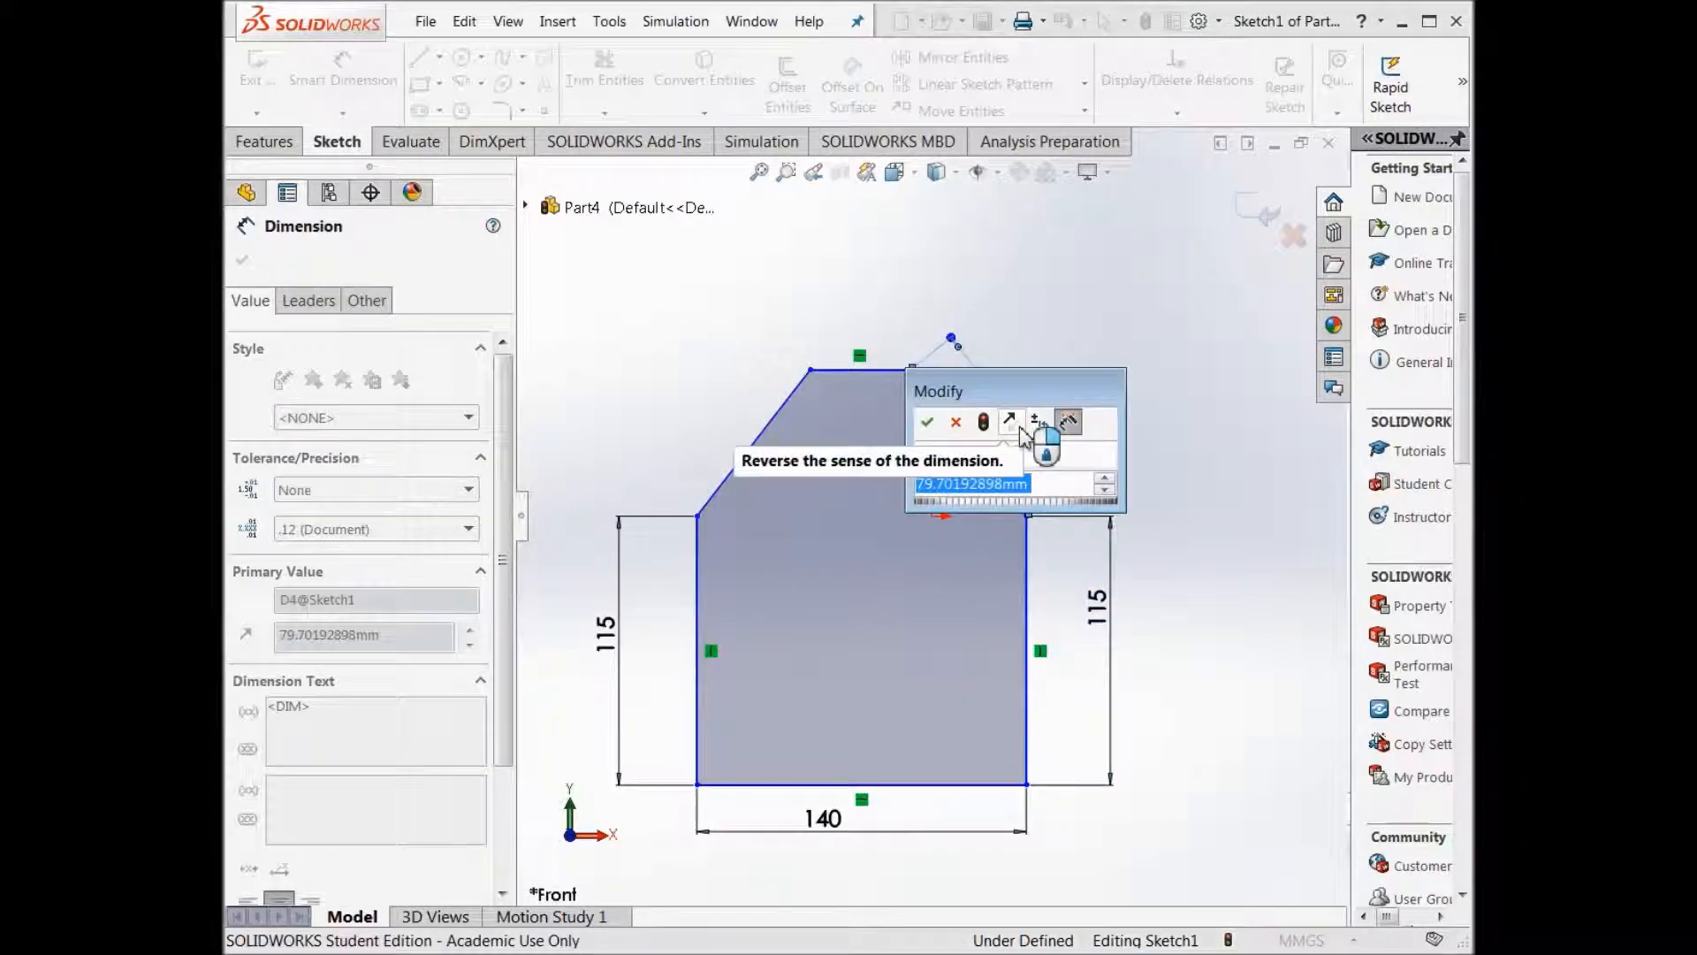
text(90)
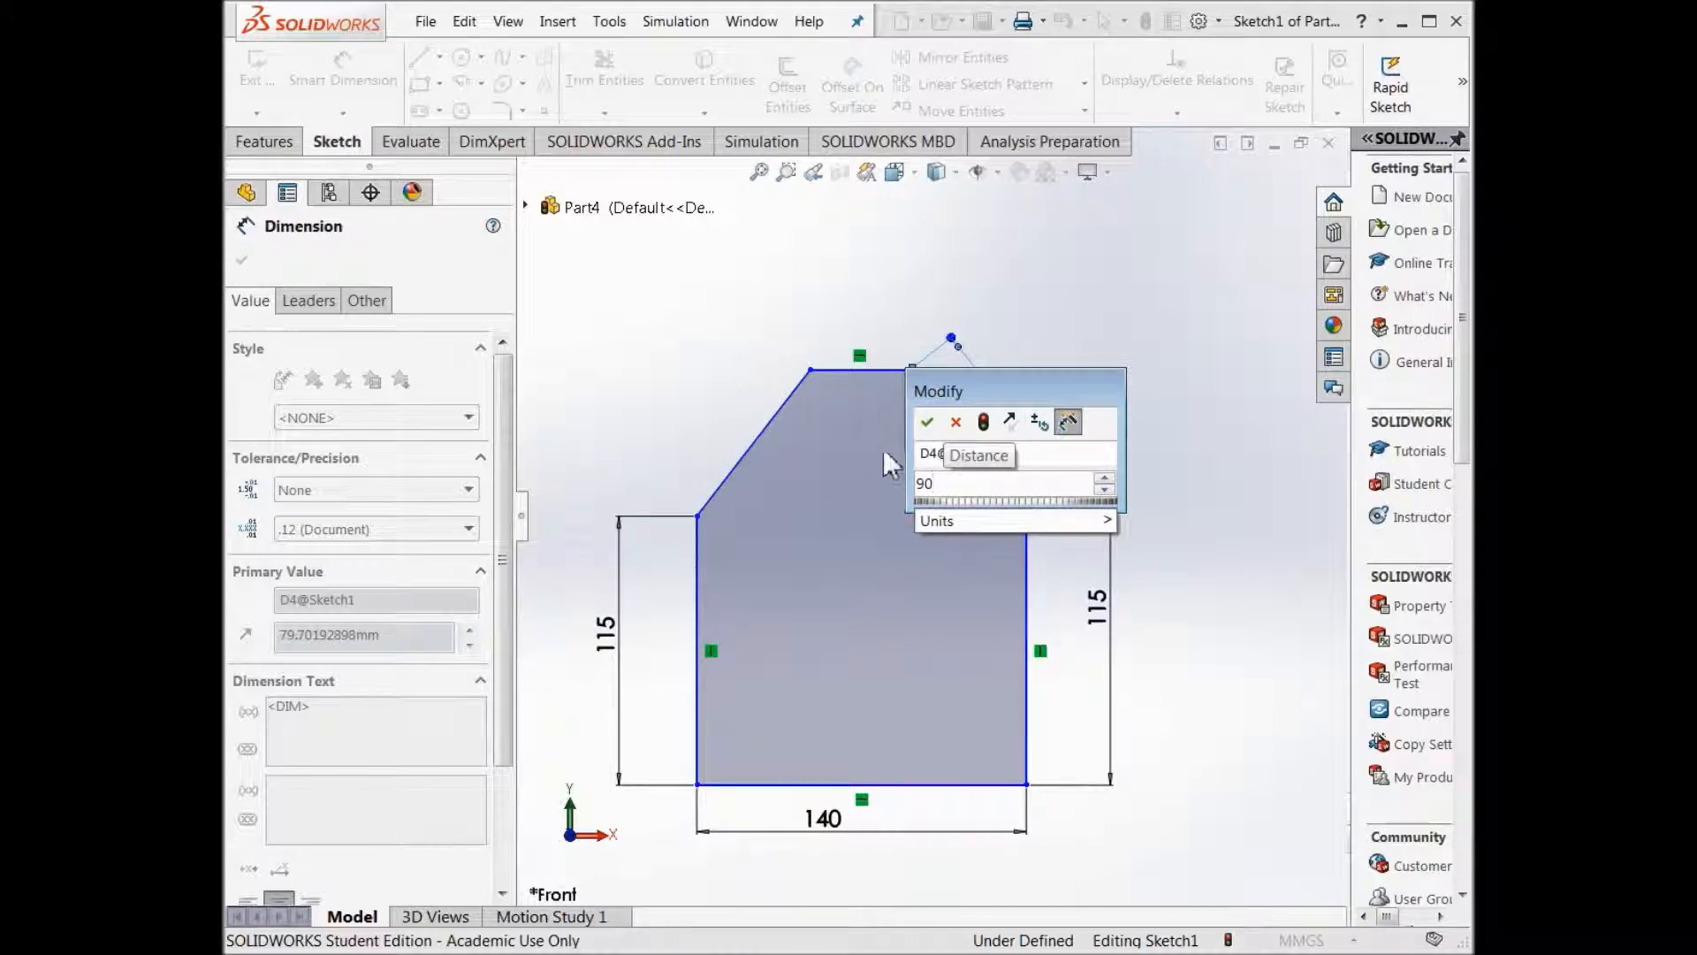
click(927, 422)
click(768, 460)
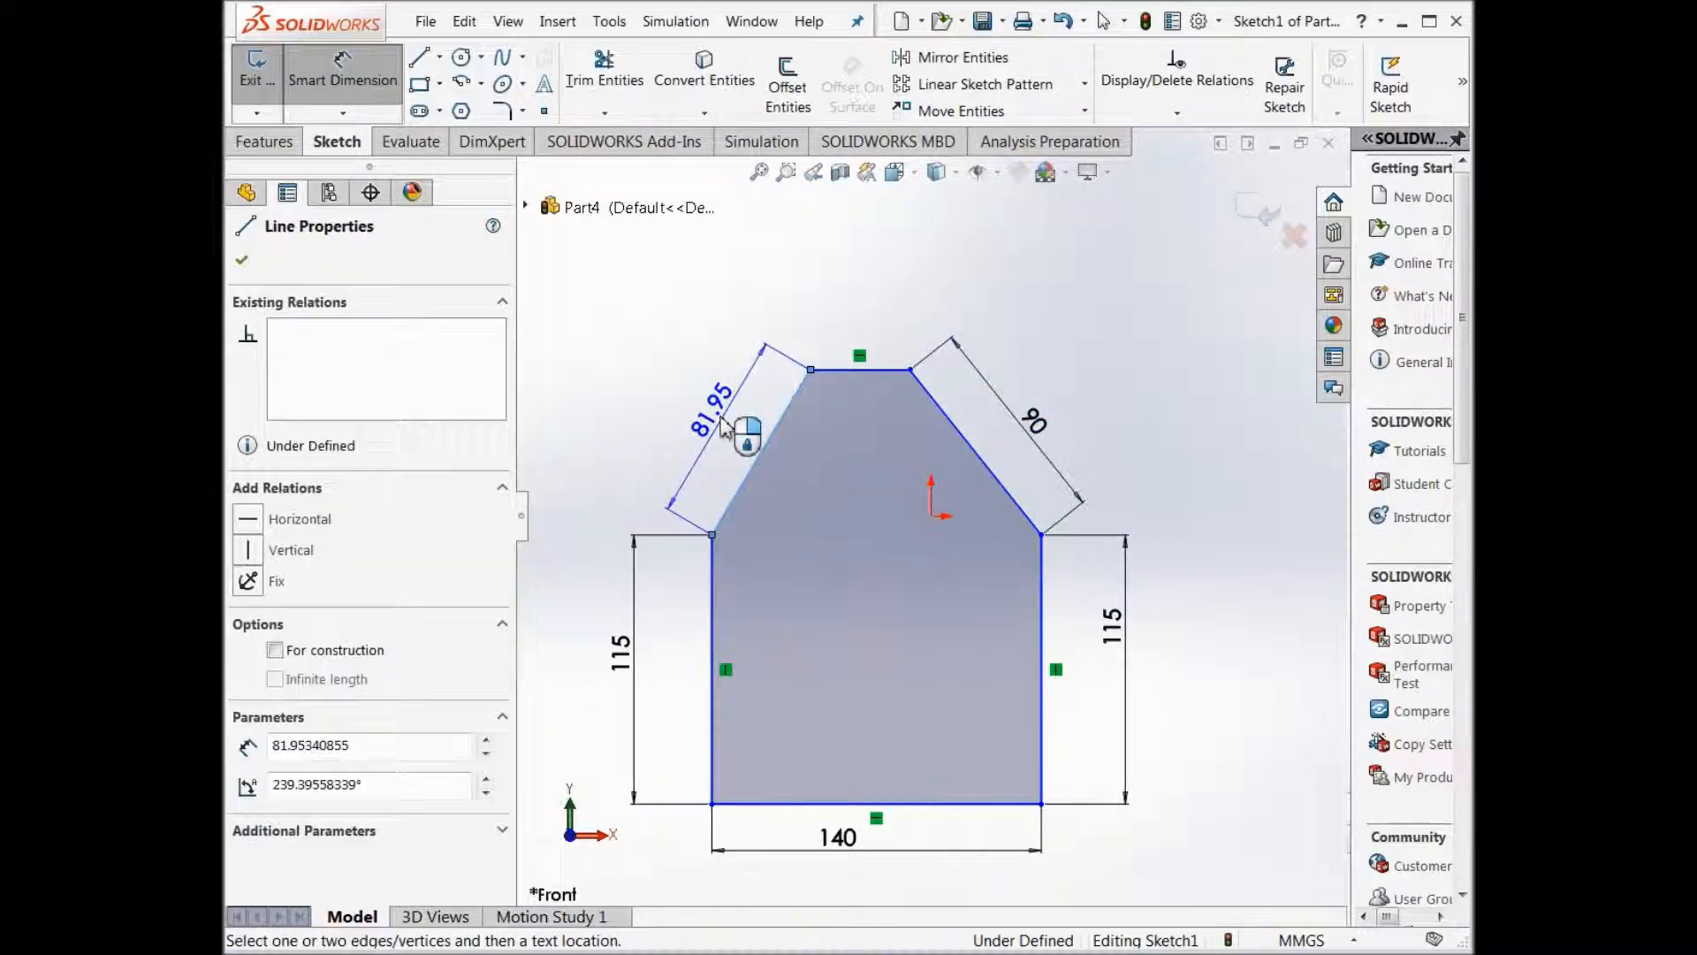
click(711, 389)
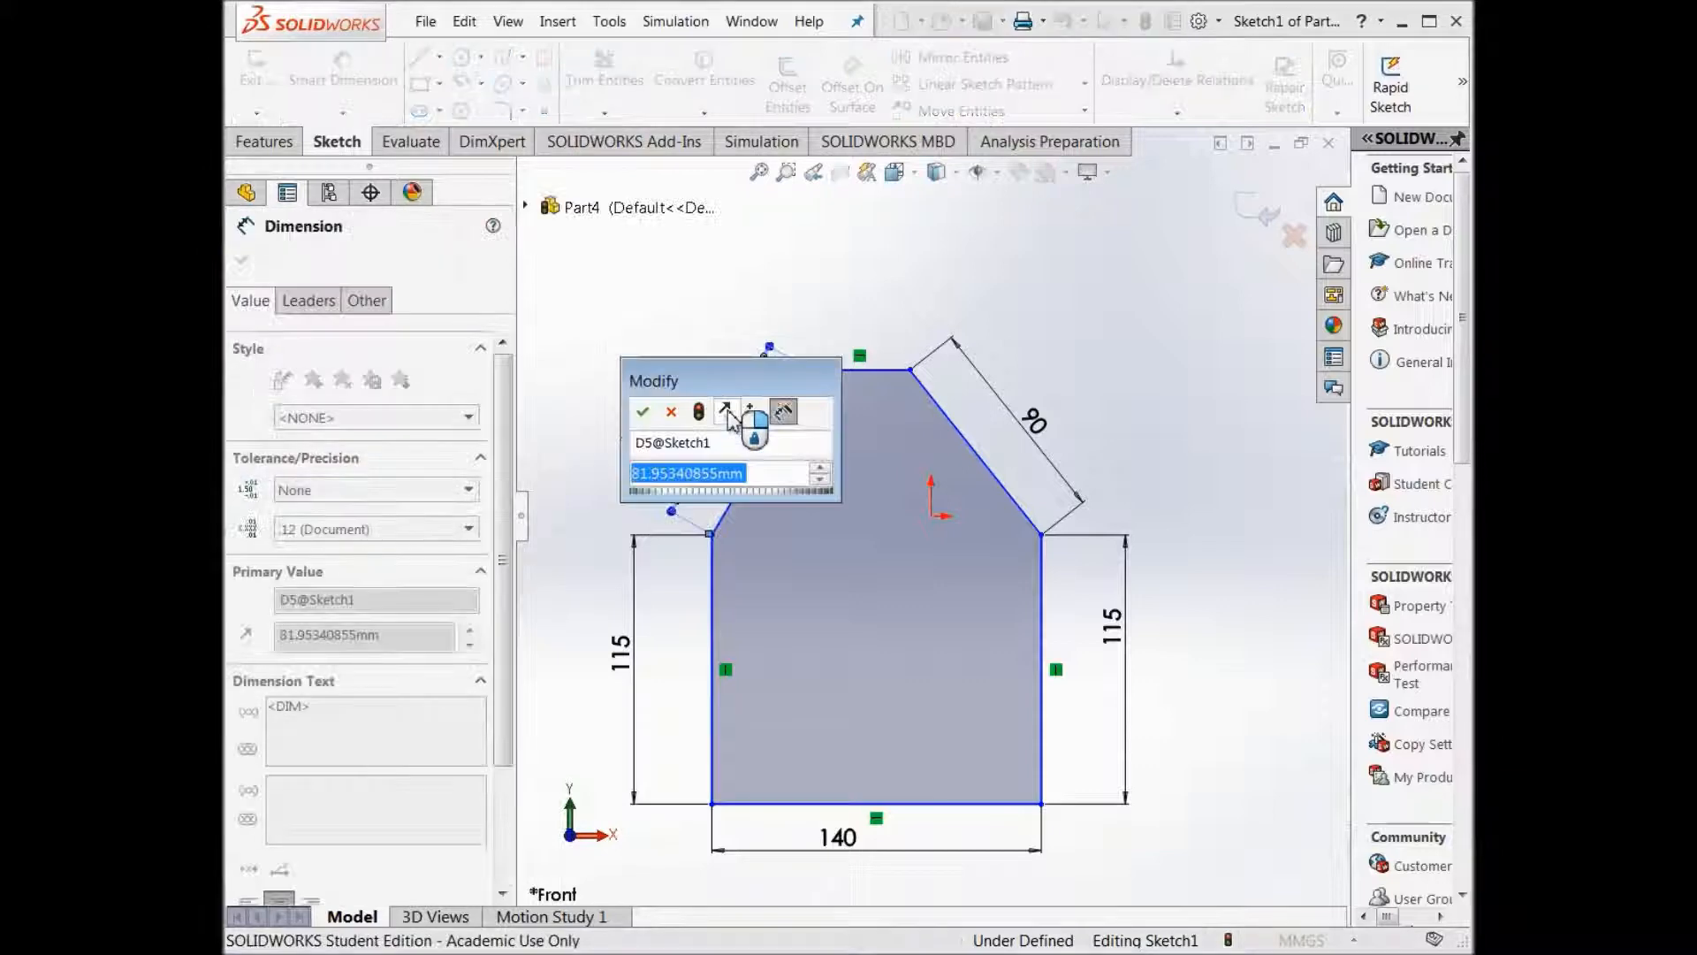
text(90)
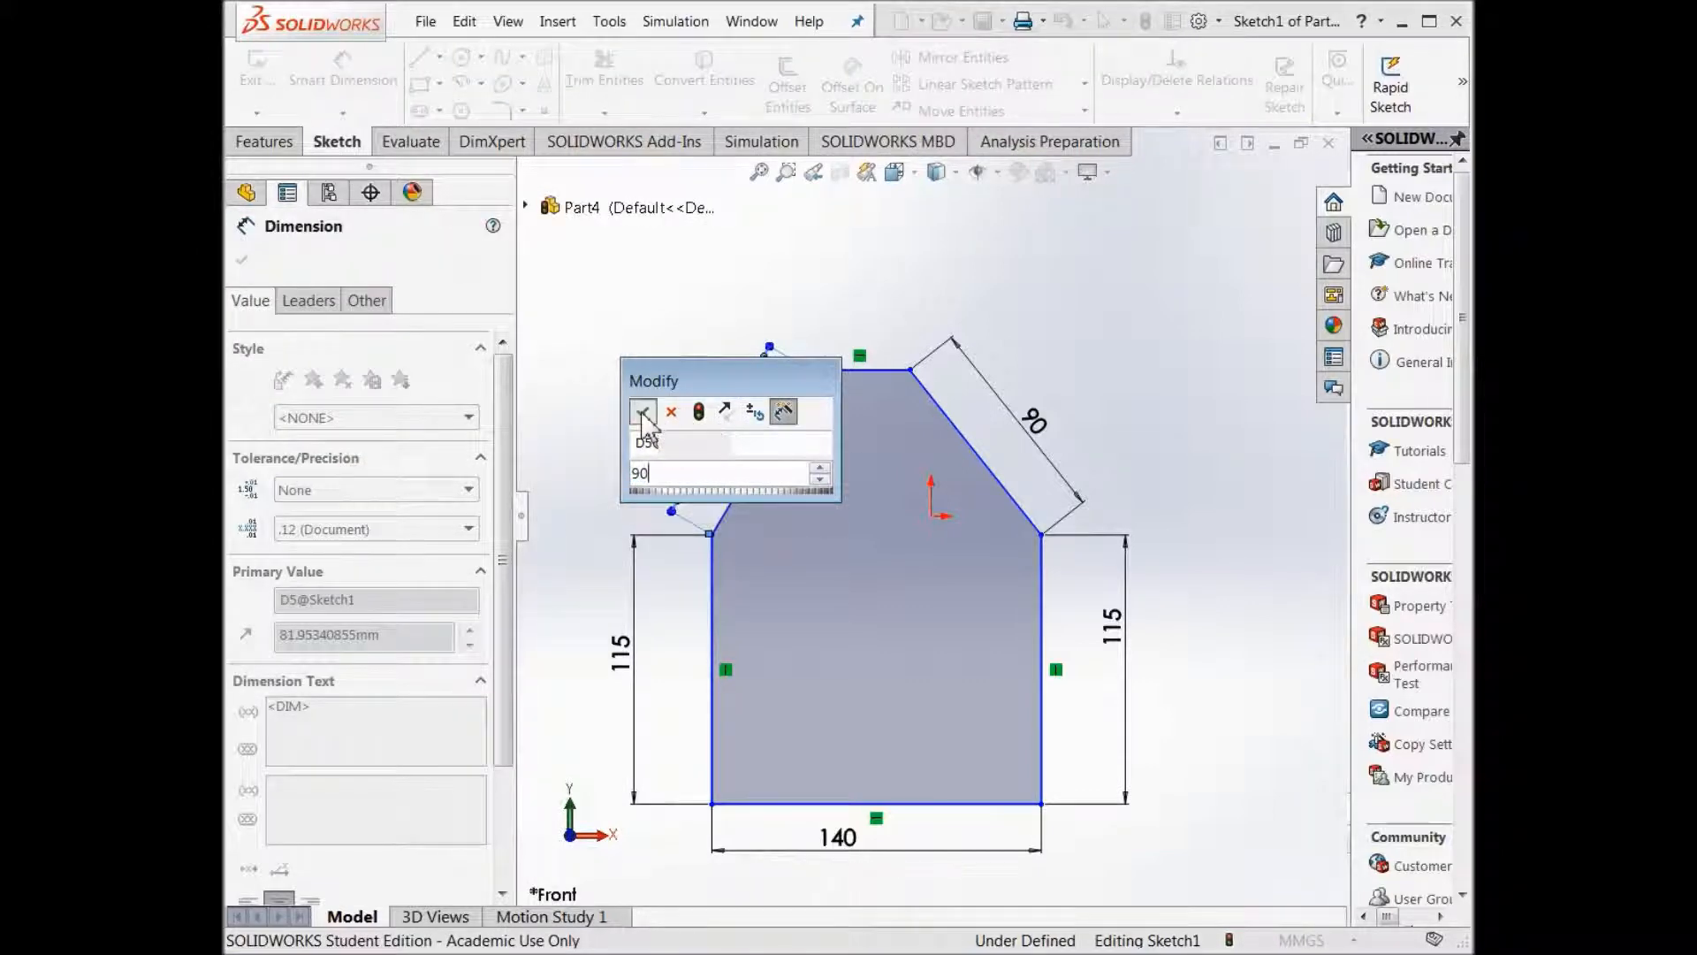
click(643, 412)
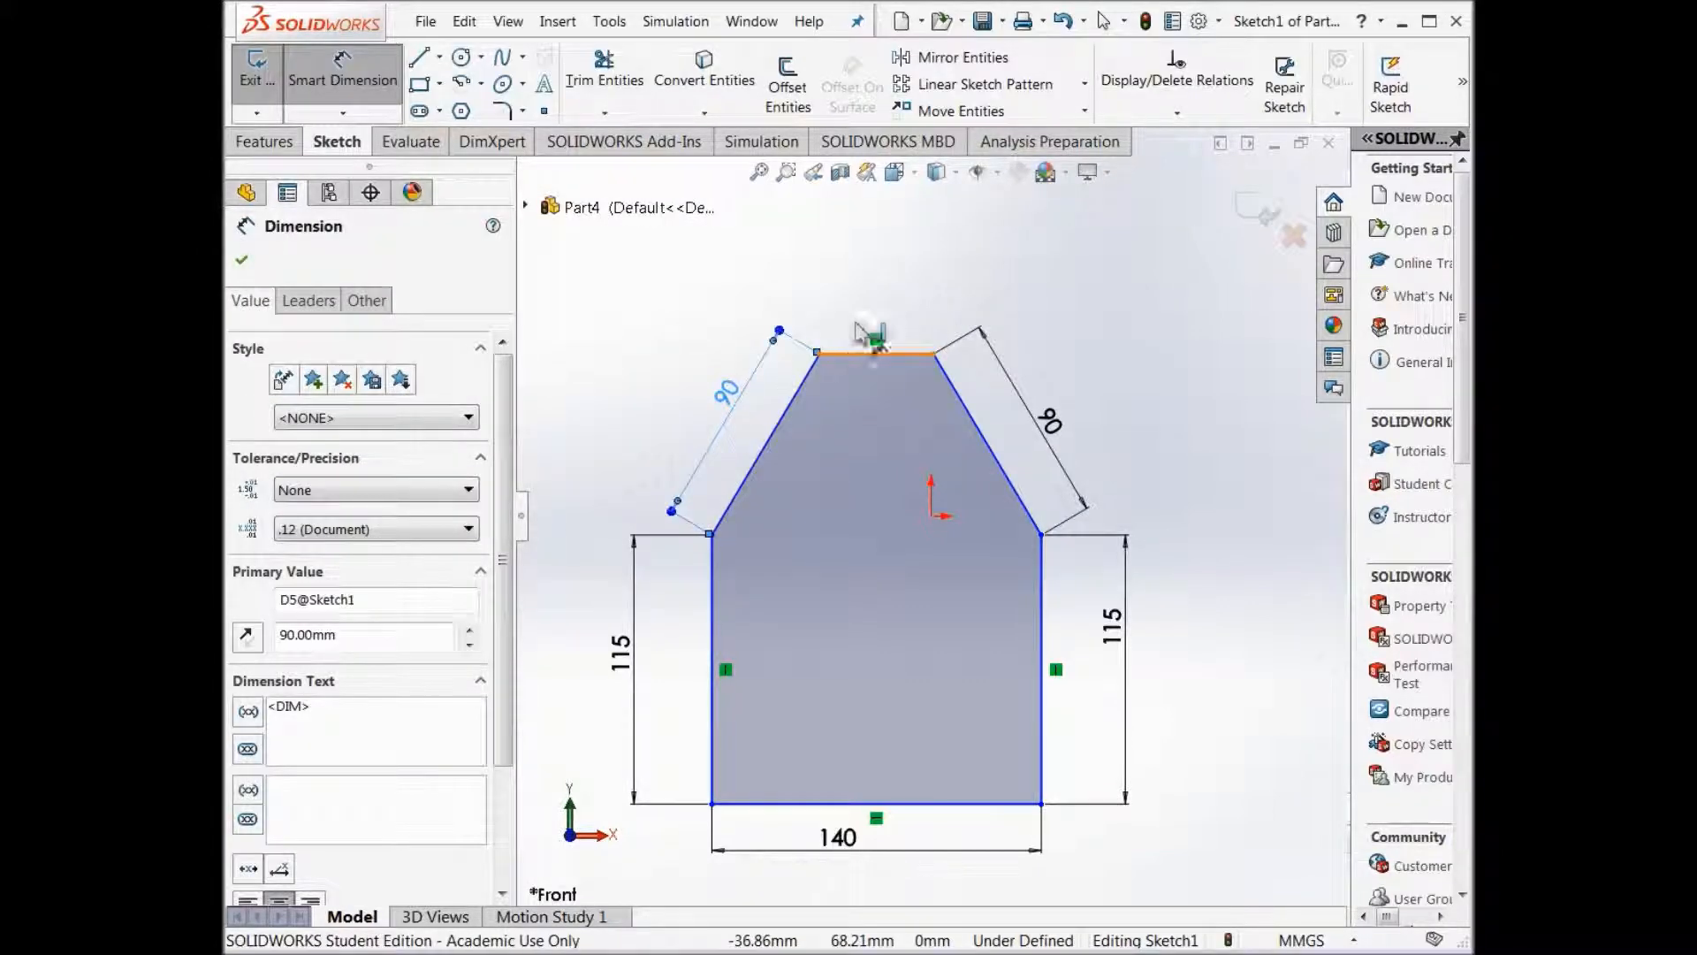
Dimension the short flat top edge at 20 mm.
click(847, 355)
click(862, 299)
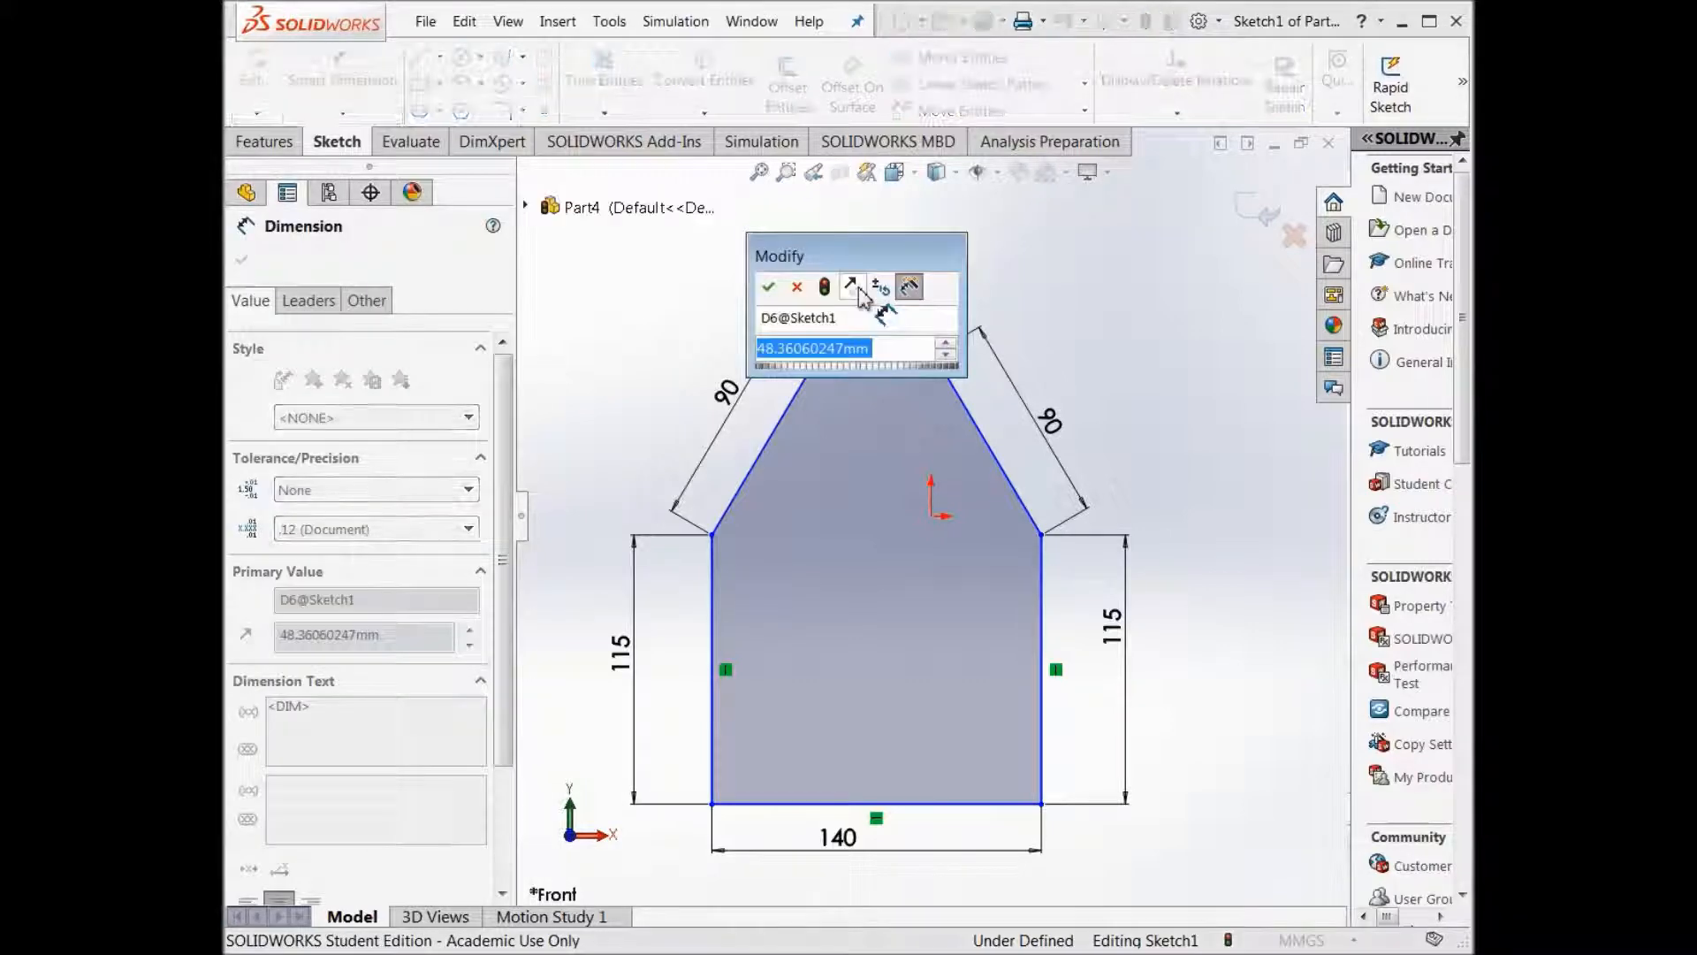
text(20)
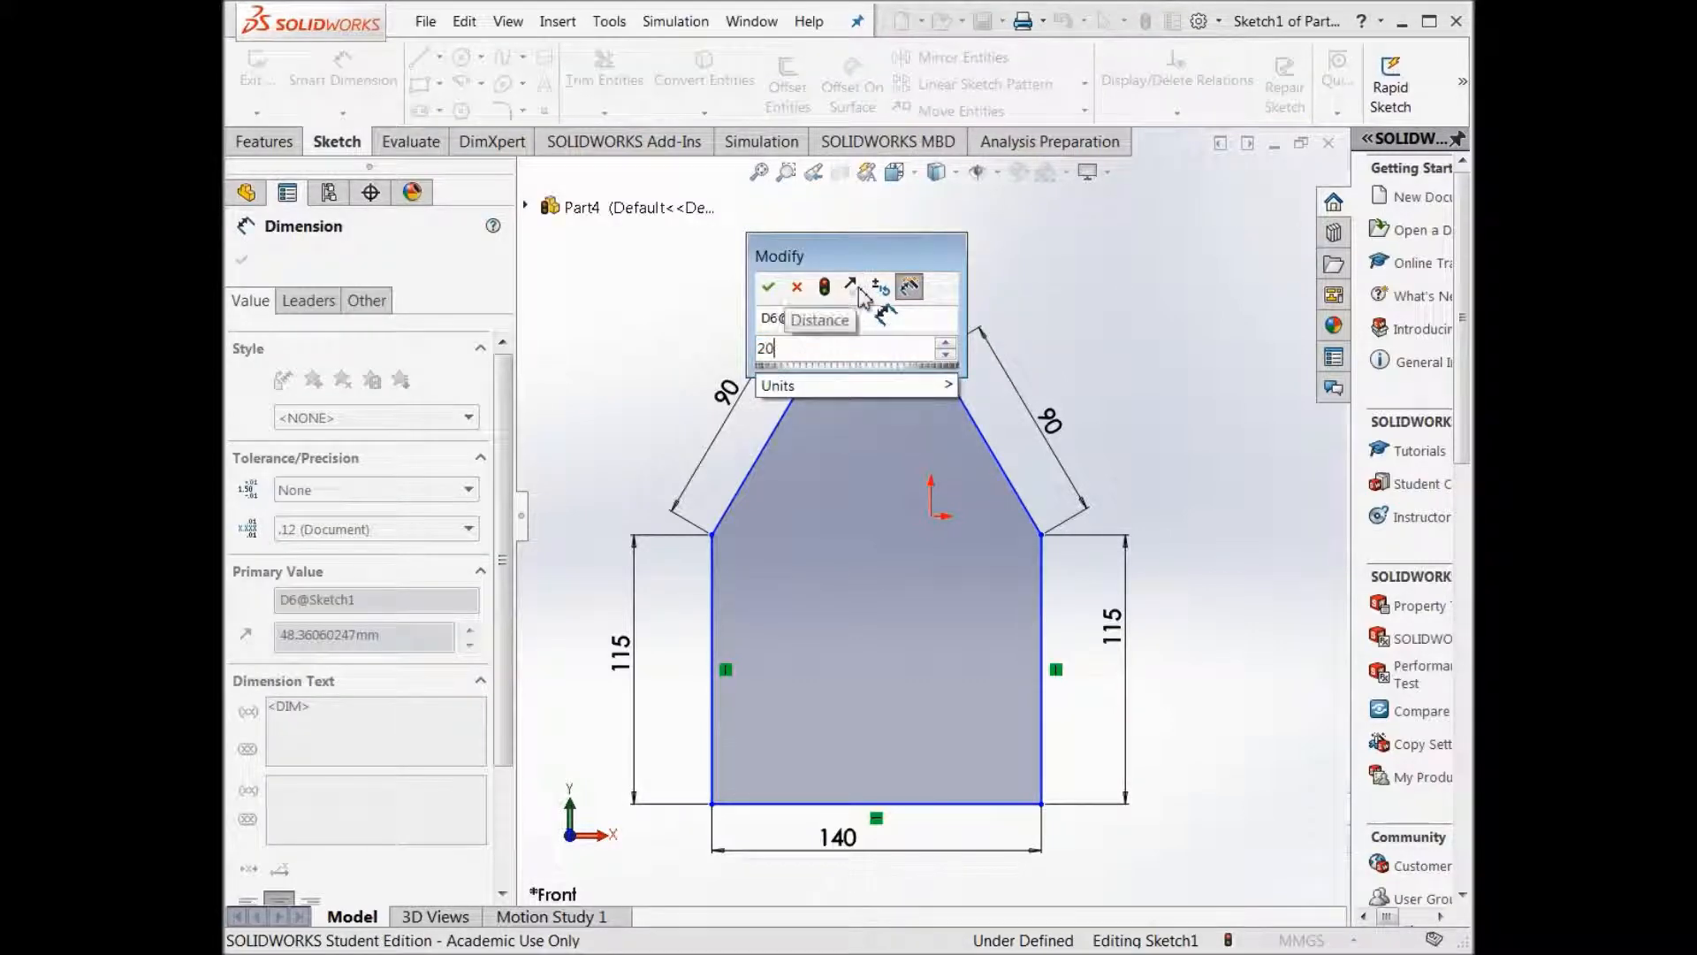
click(768, 286)
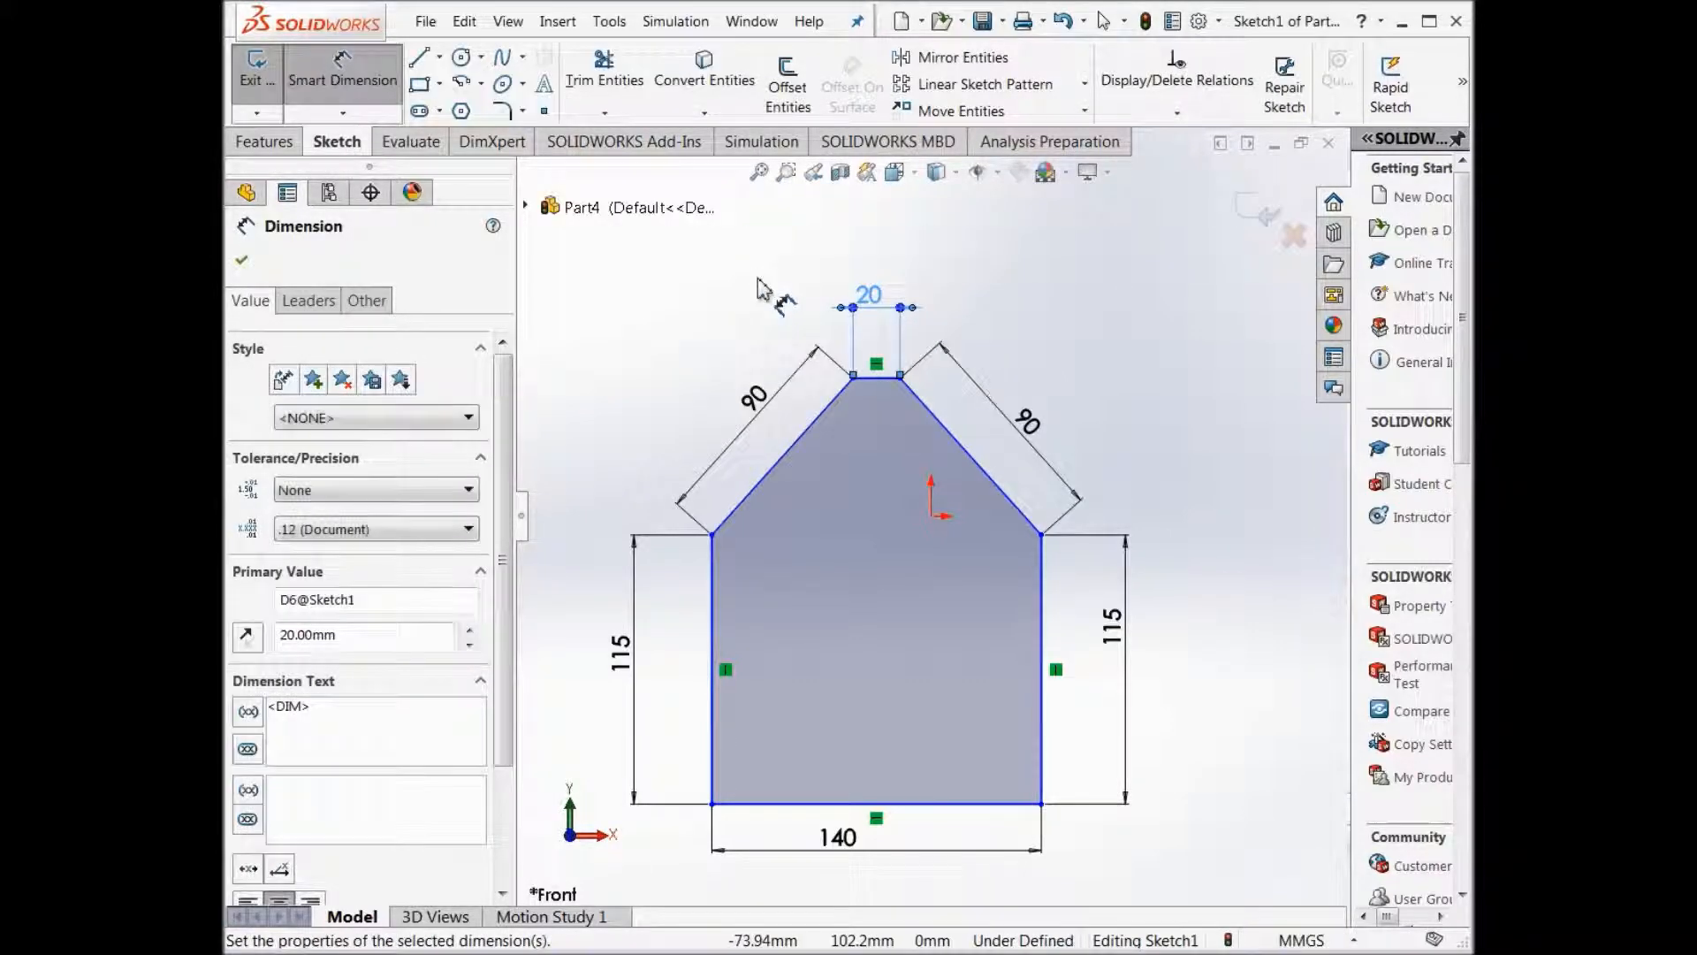
Draw a horizontal line joining the tops of both vertical sides, plus a vertical line from its midpoint to the bottom edge's midpoint.
click(421, 60)
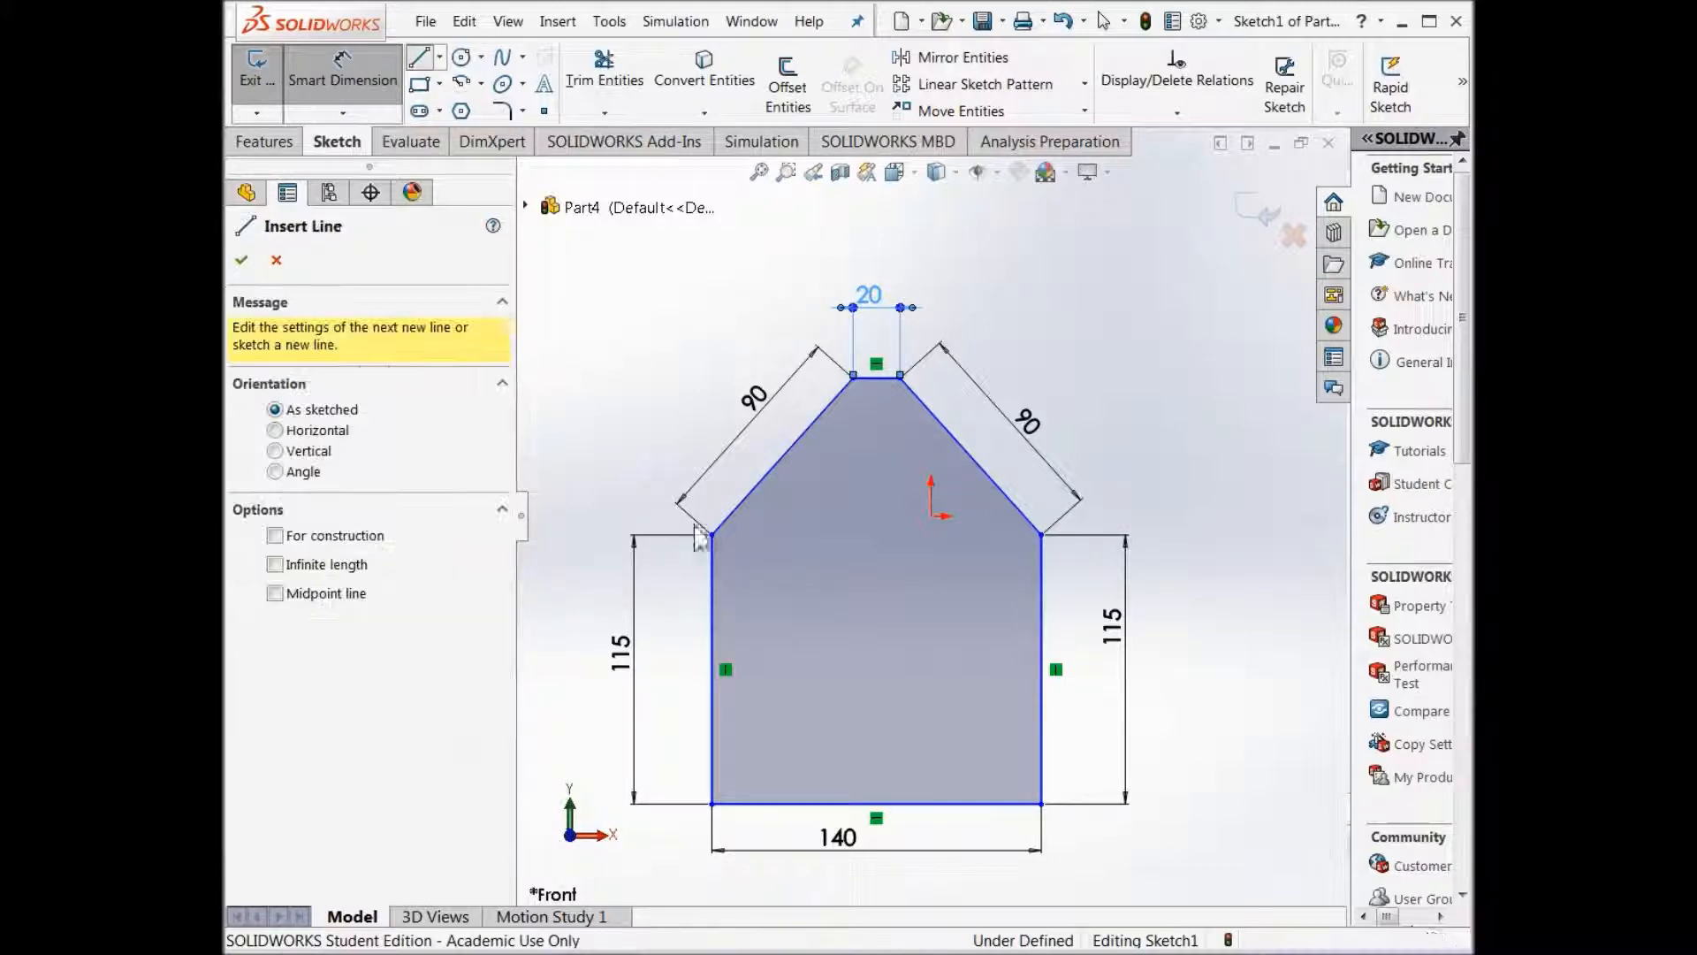
click(1041, 534)
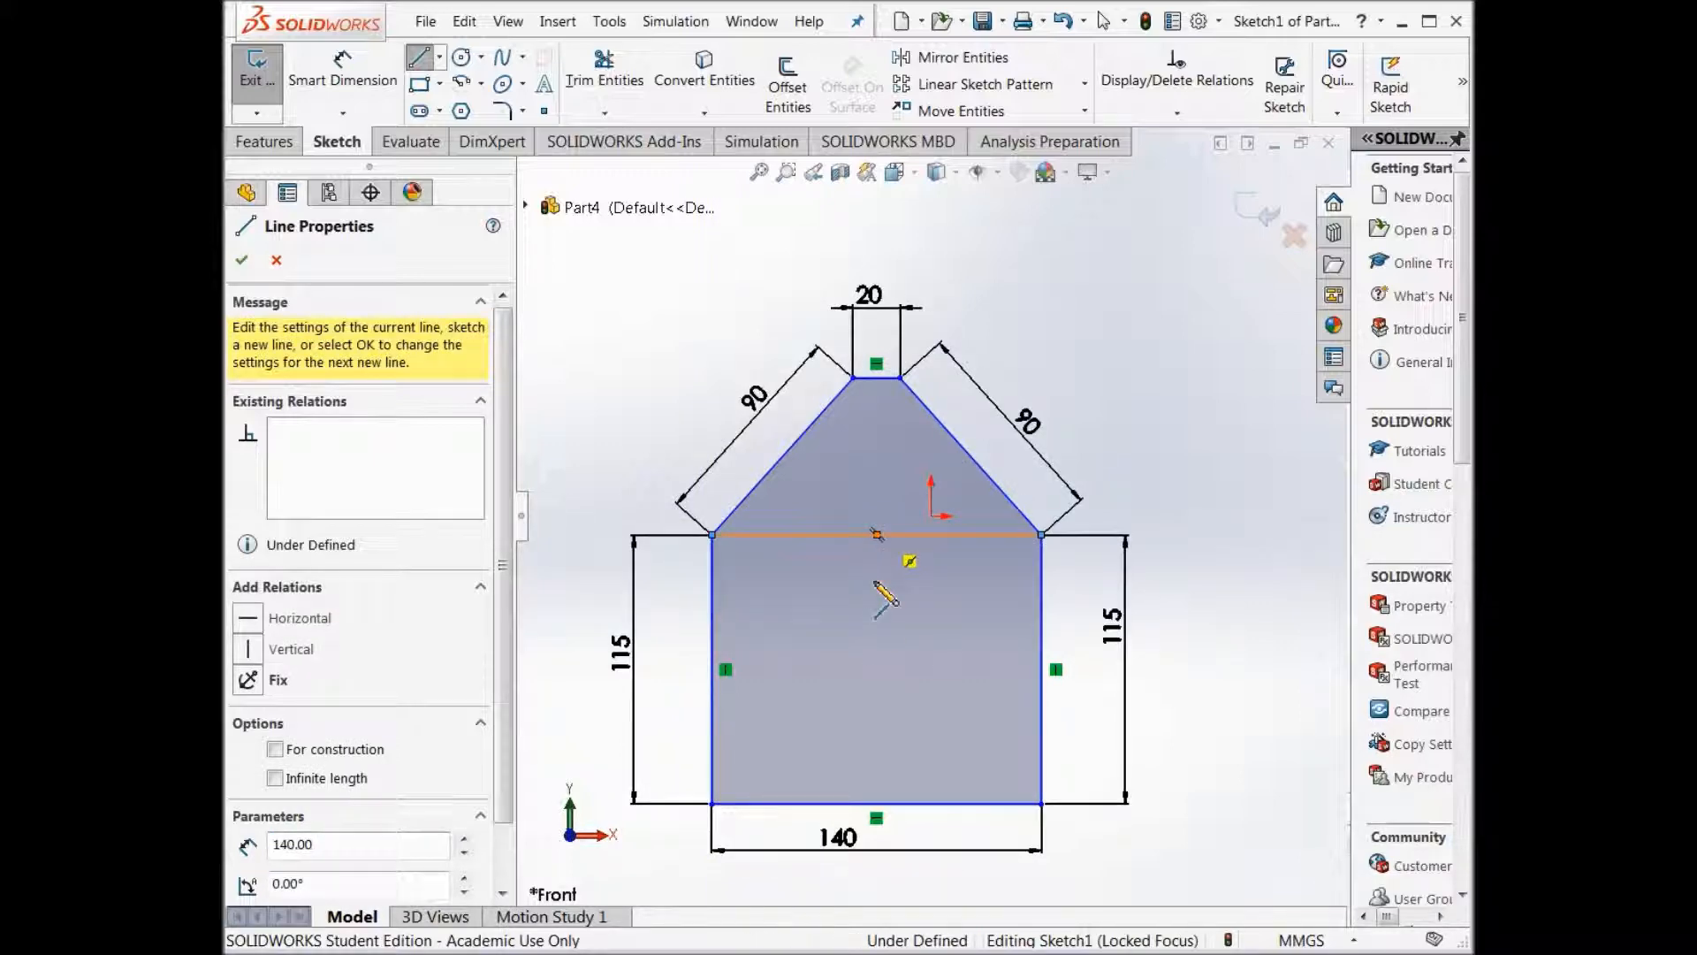
click(877, 534)
click(877, 803)
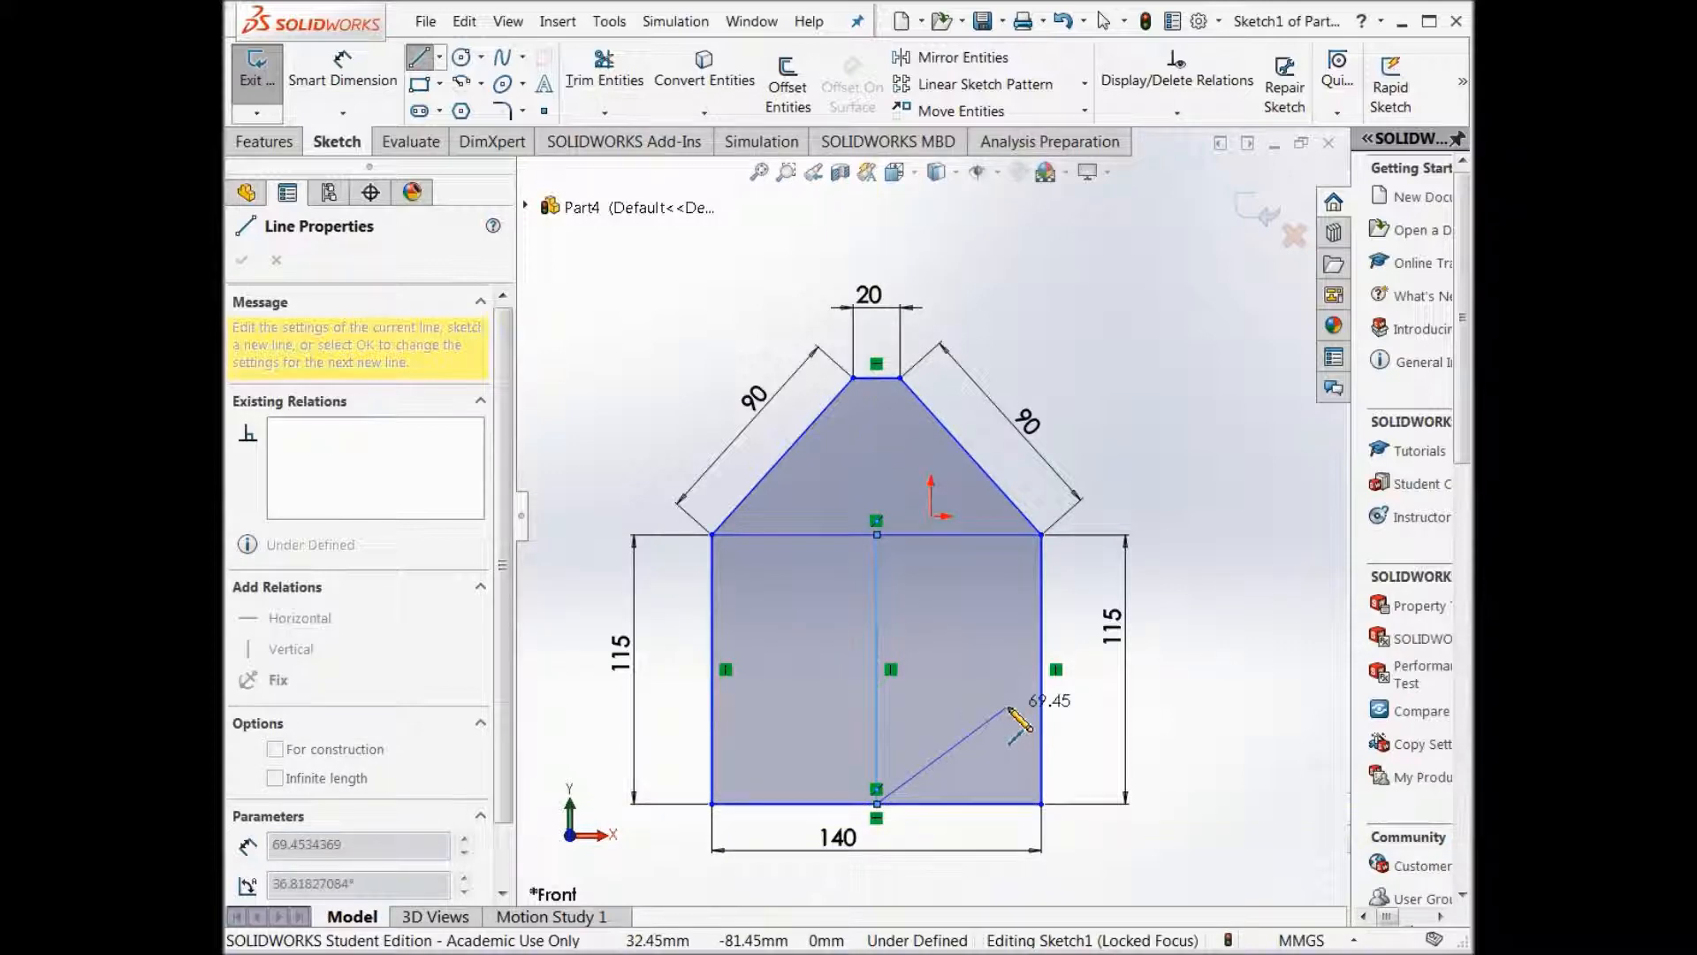
key(Escape)
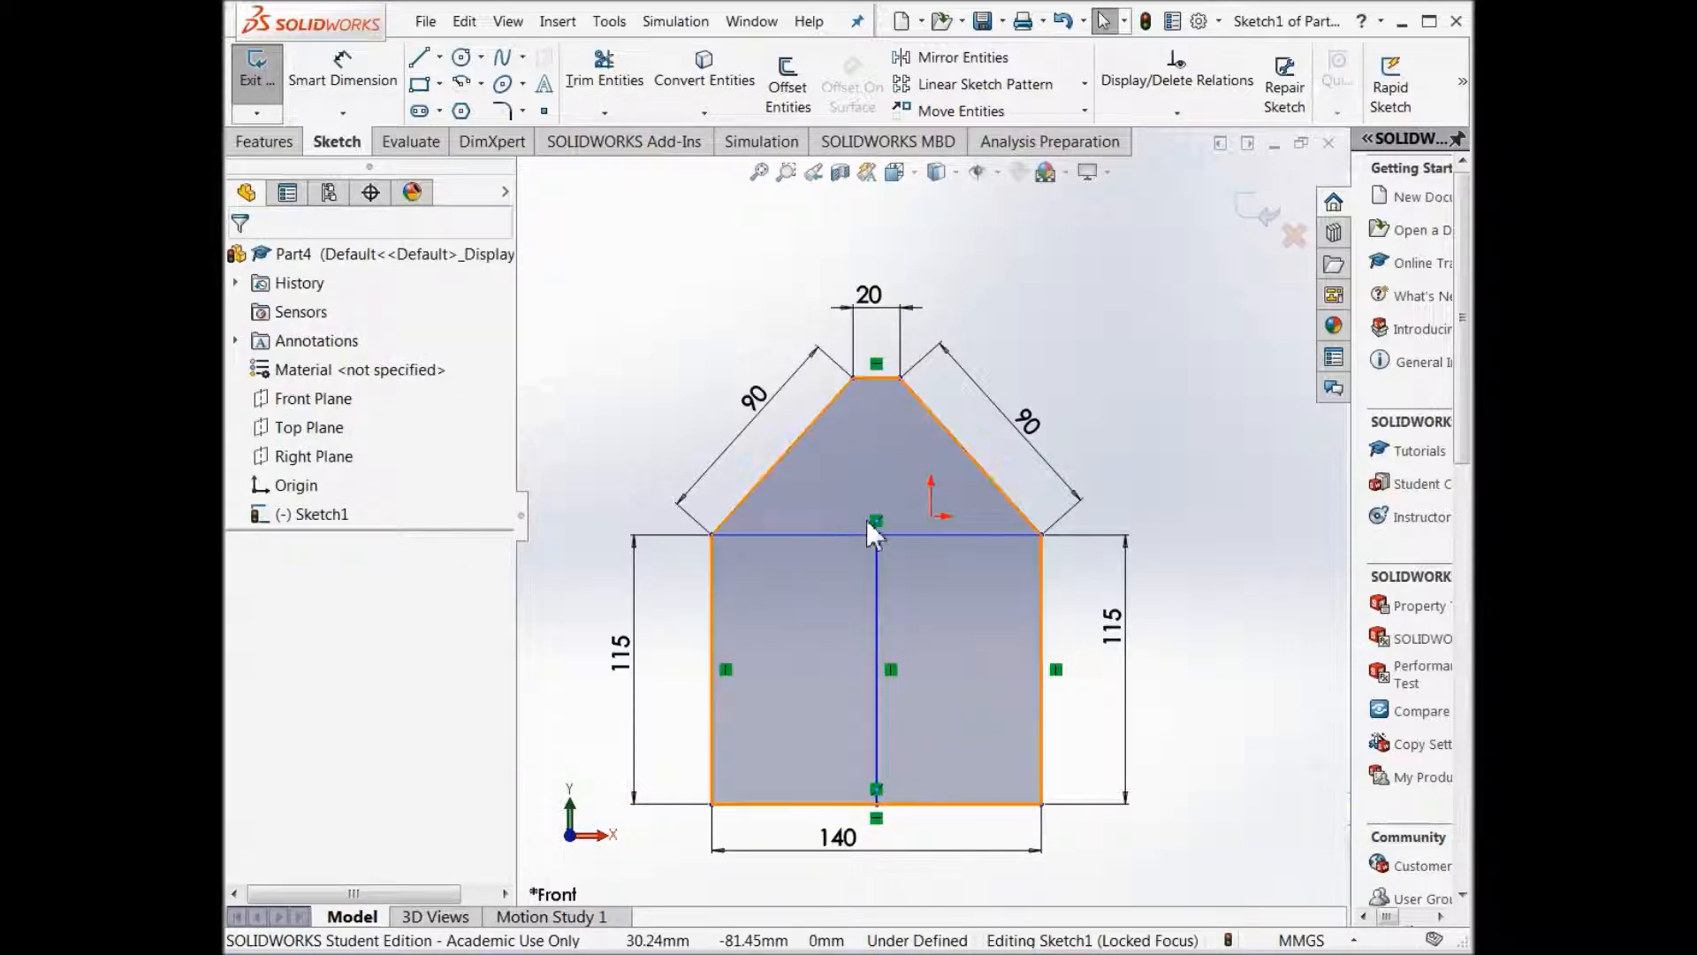
Draw a circle of about 46 mm radius centred on the vertical reference line, reaching up to the horizontal reference line.
click(461, 58)
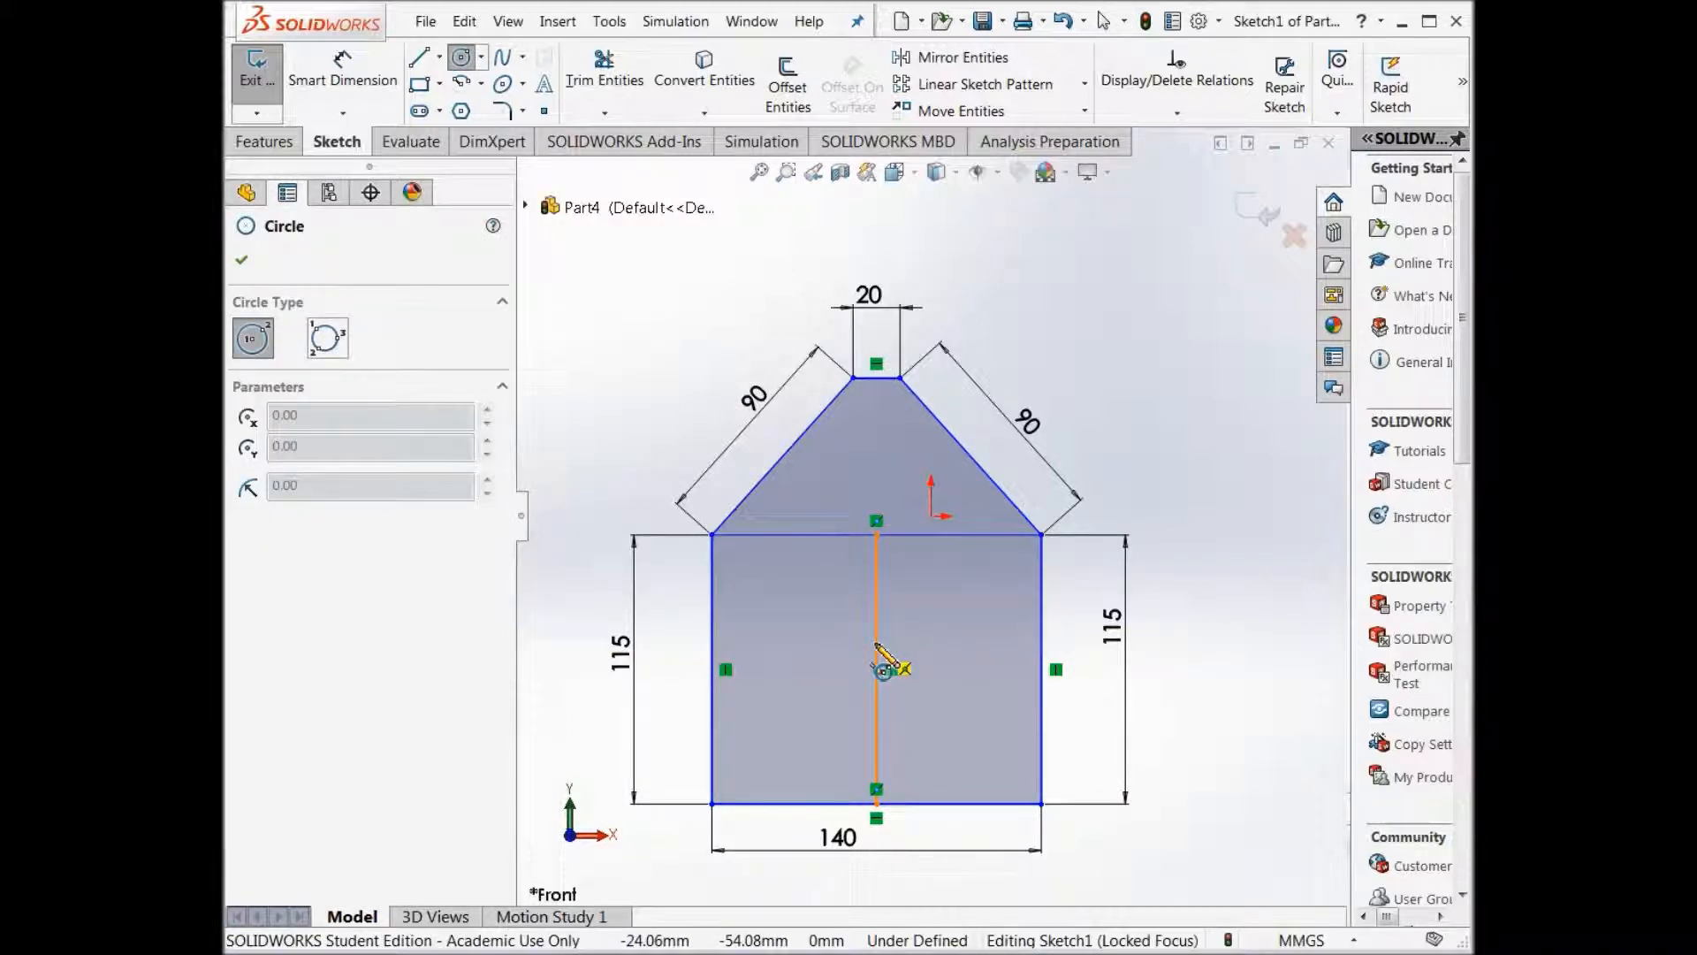
click(877, 643)
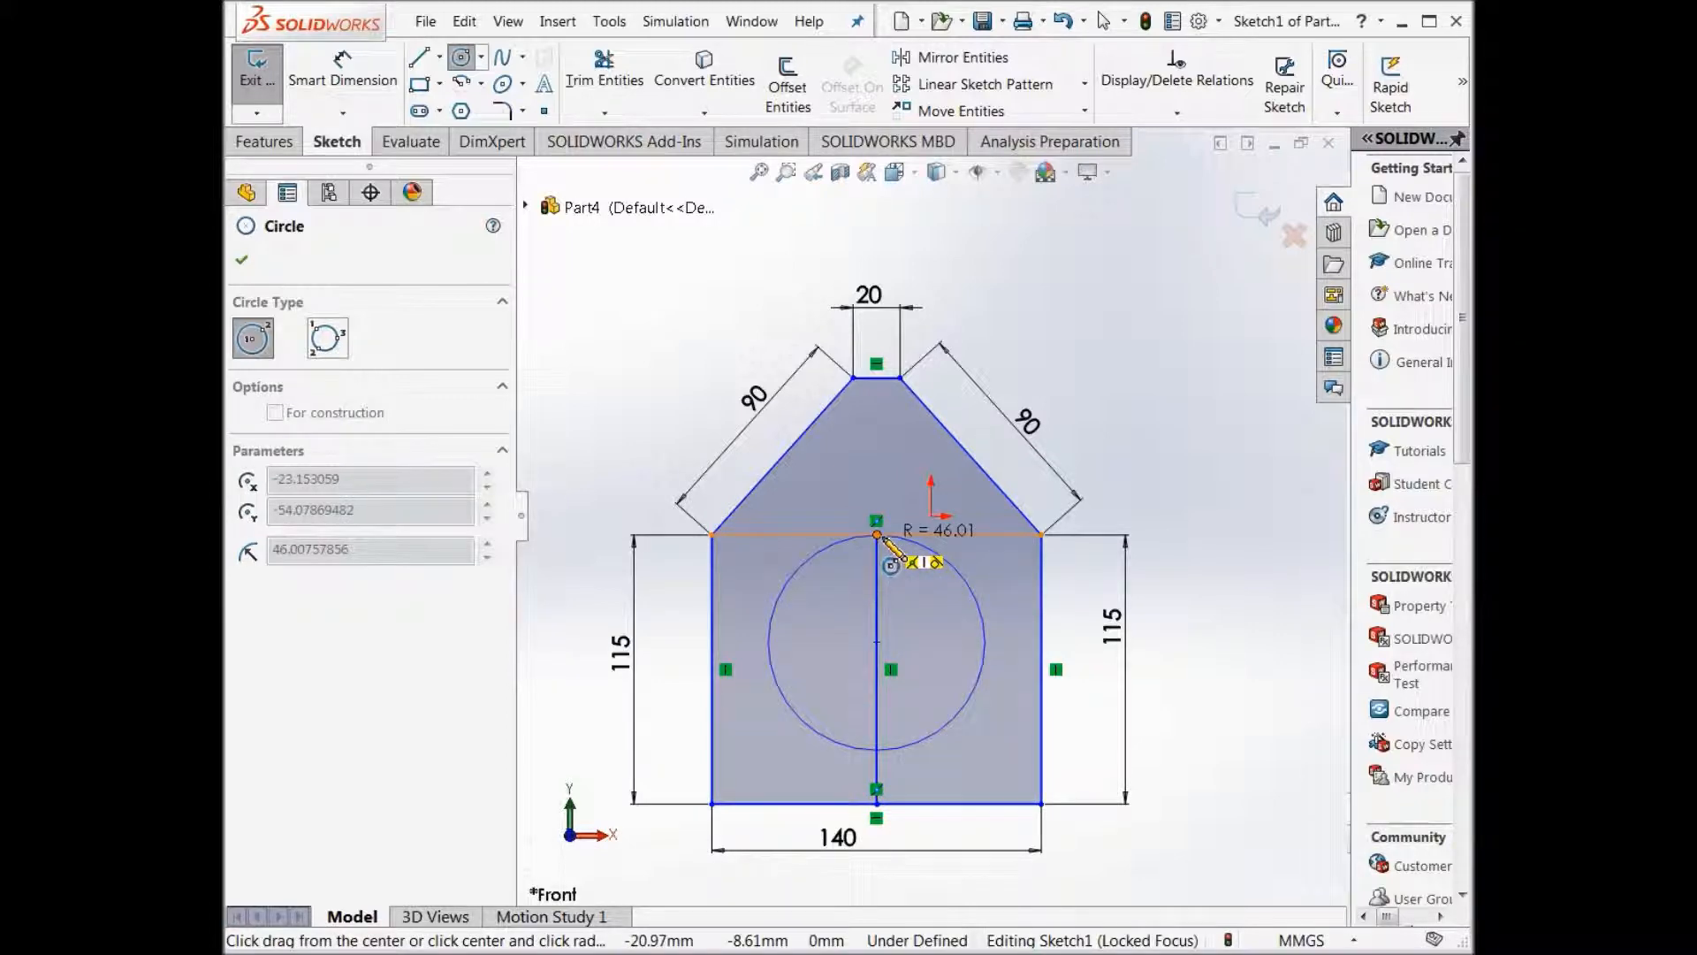
click(883, 540)
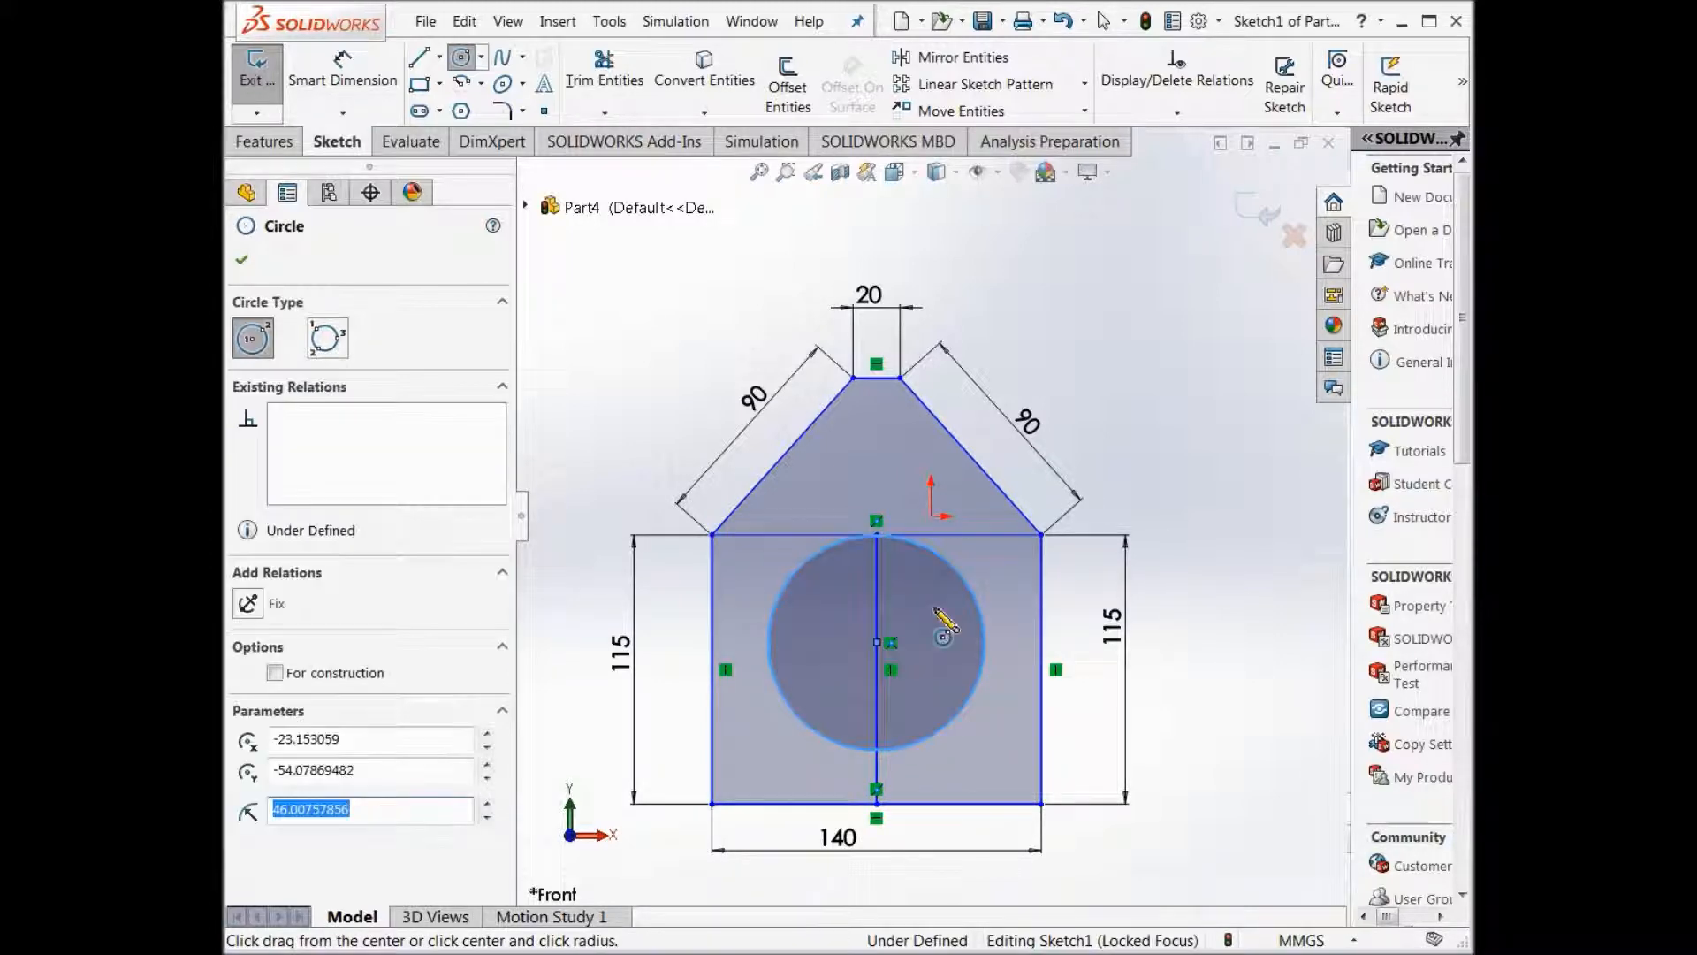
Dimension the circle's diameter at 95 mm.
click(344, 88)
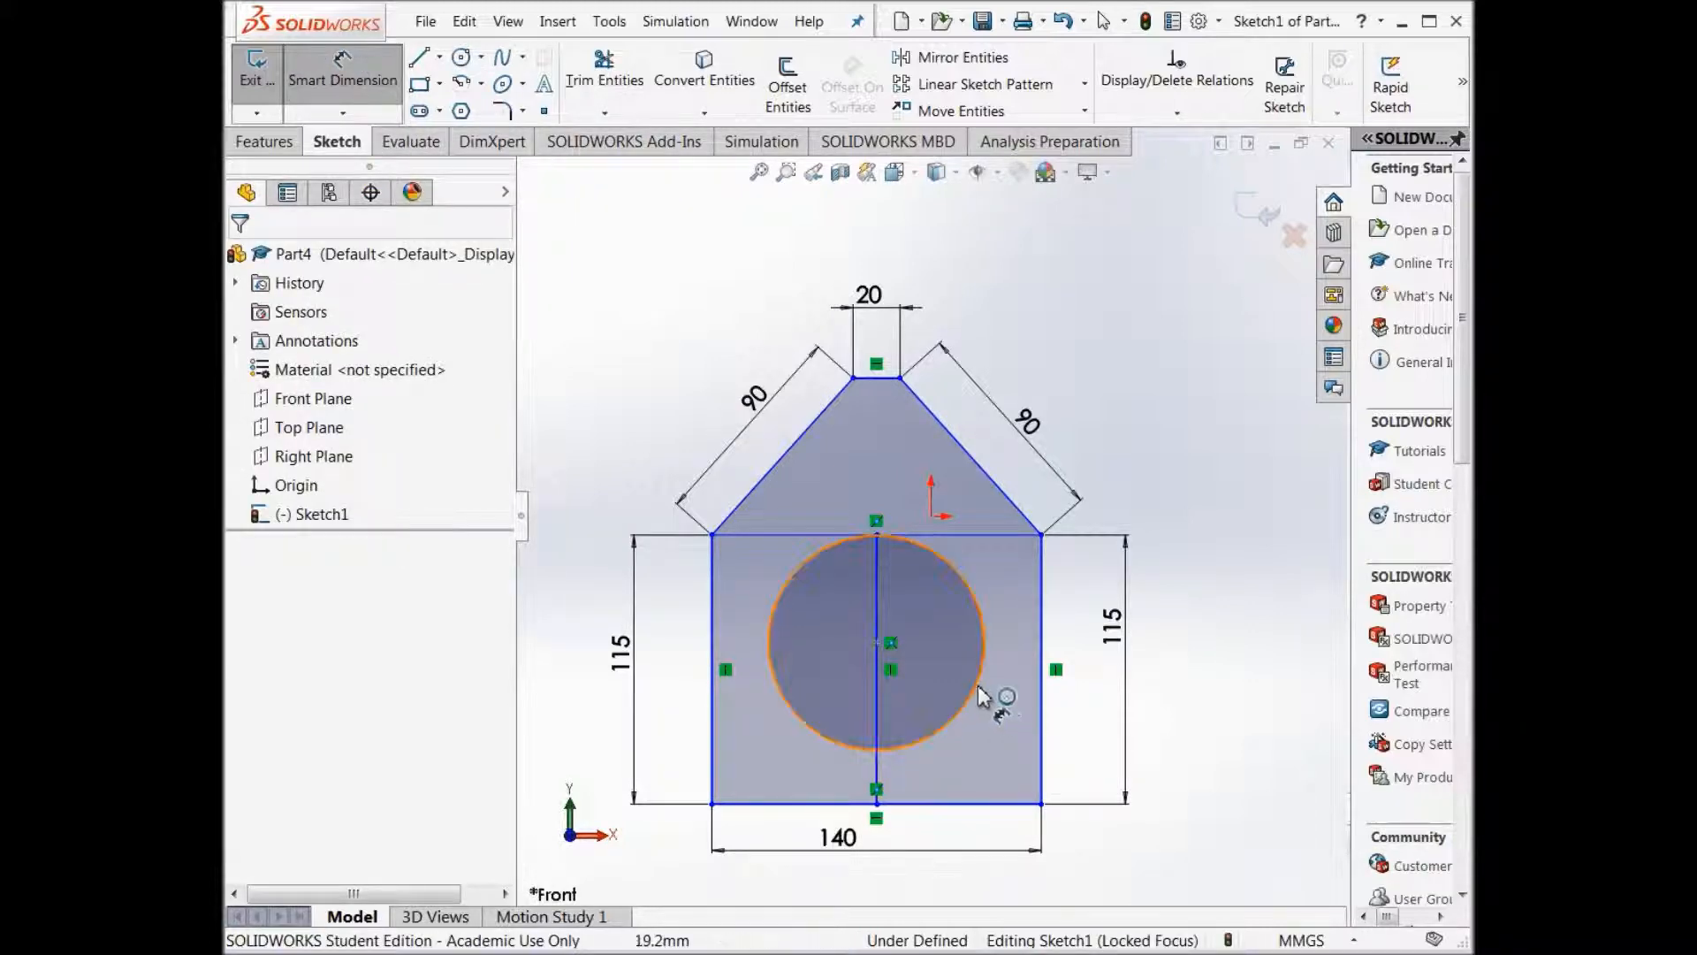
click(979, 696)
click(1199, 669)
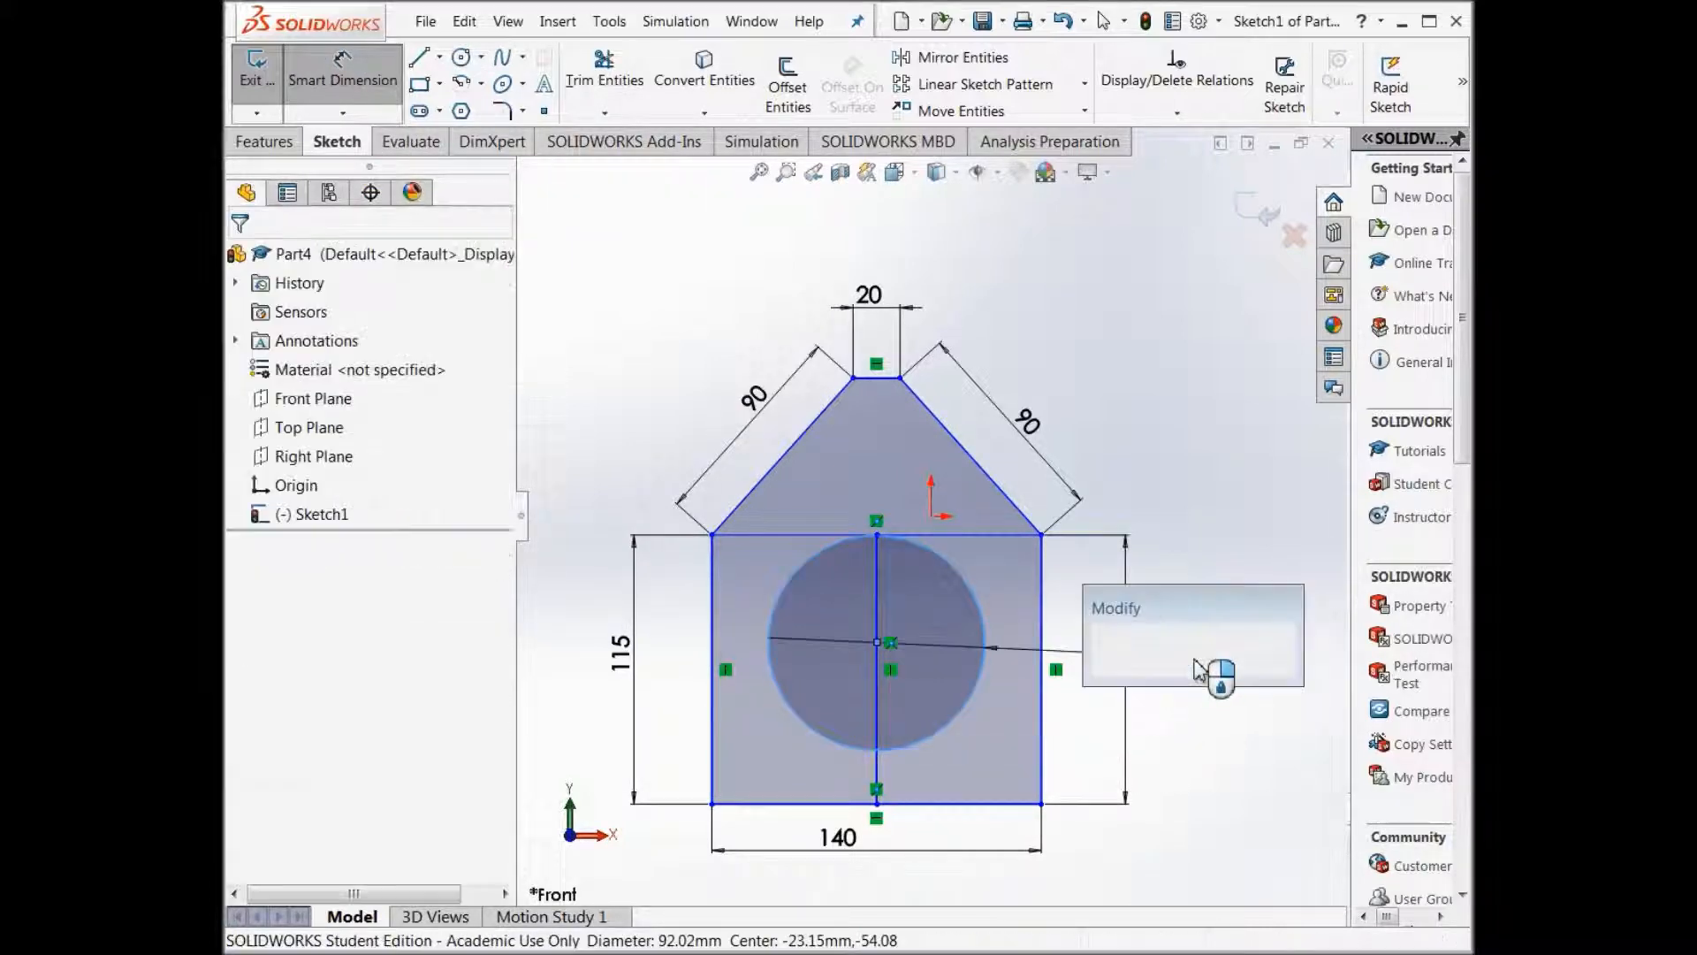
text(95)
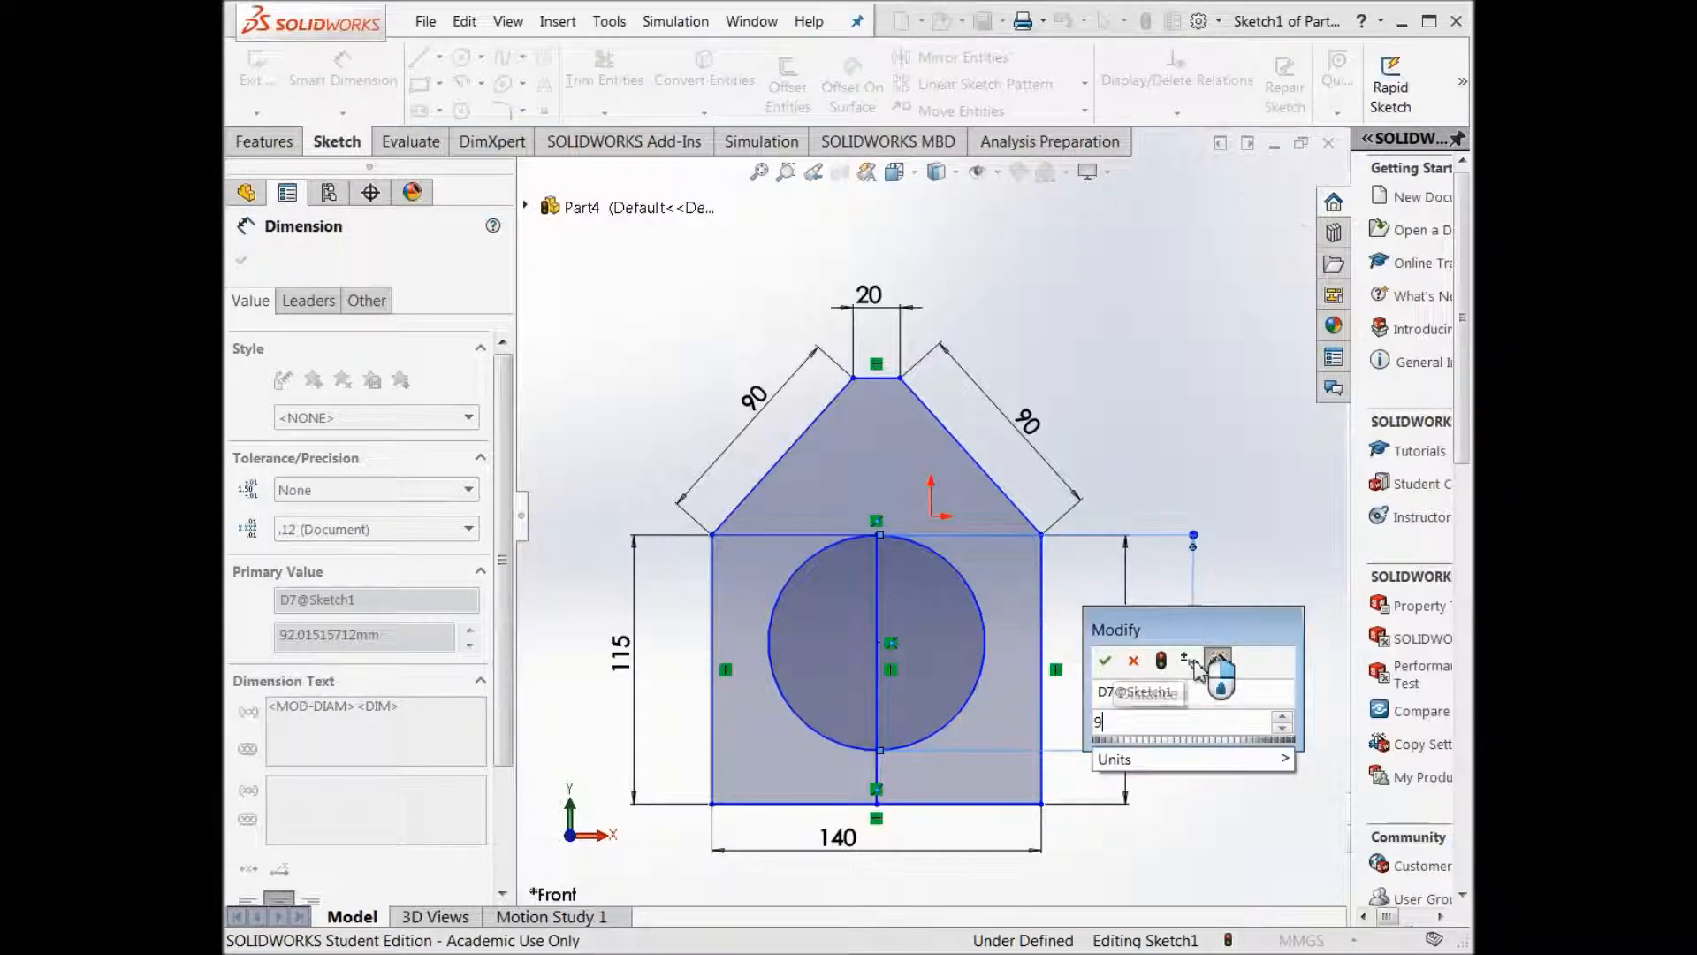
click(1100, 663)
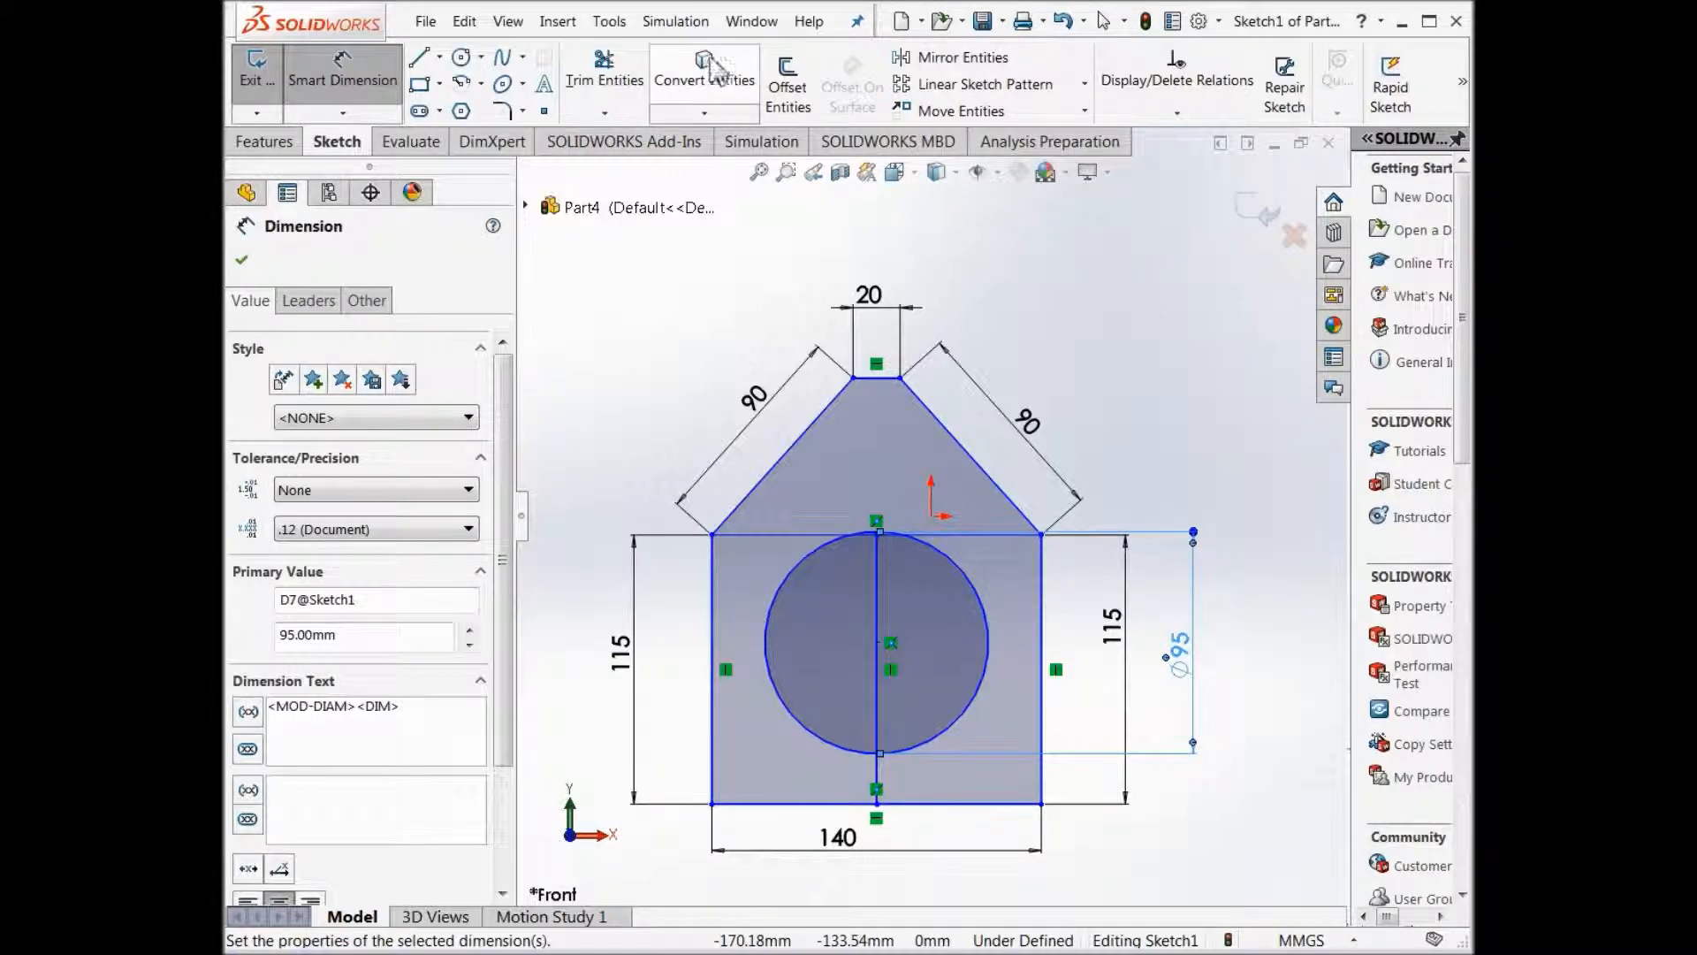
Trim away the horizontal and vertical reference lines, leaving only the house outline and the circle.
click(610, 75)
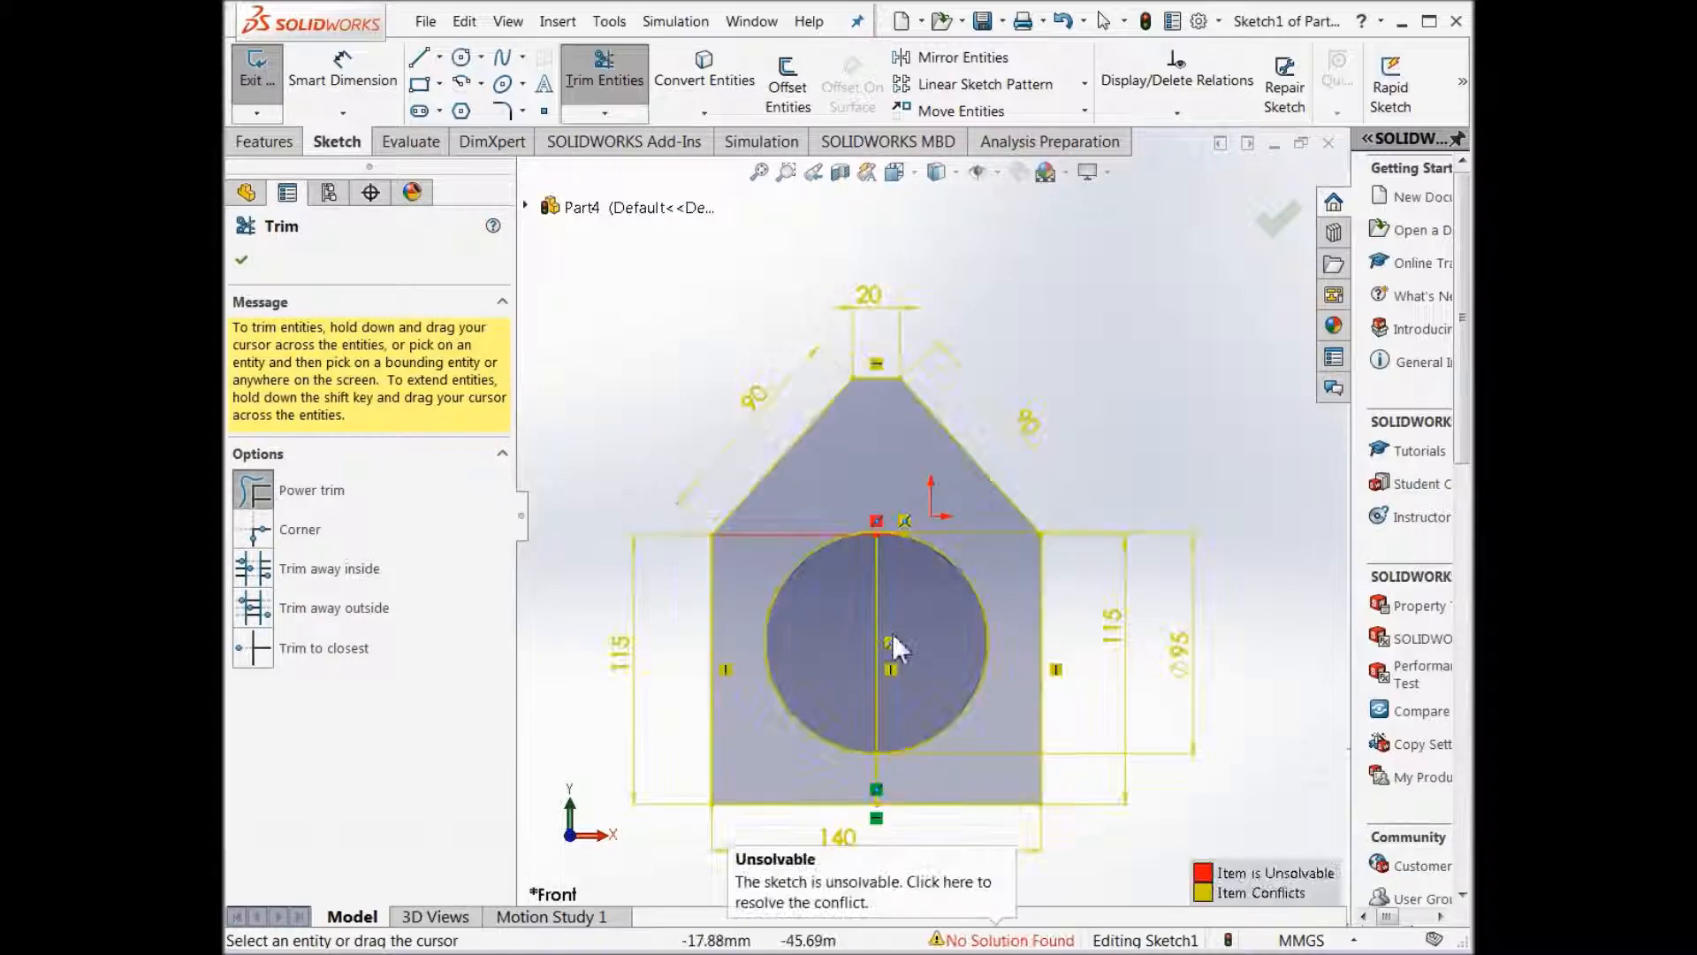
drag(907, 634, 863, 629)
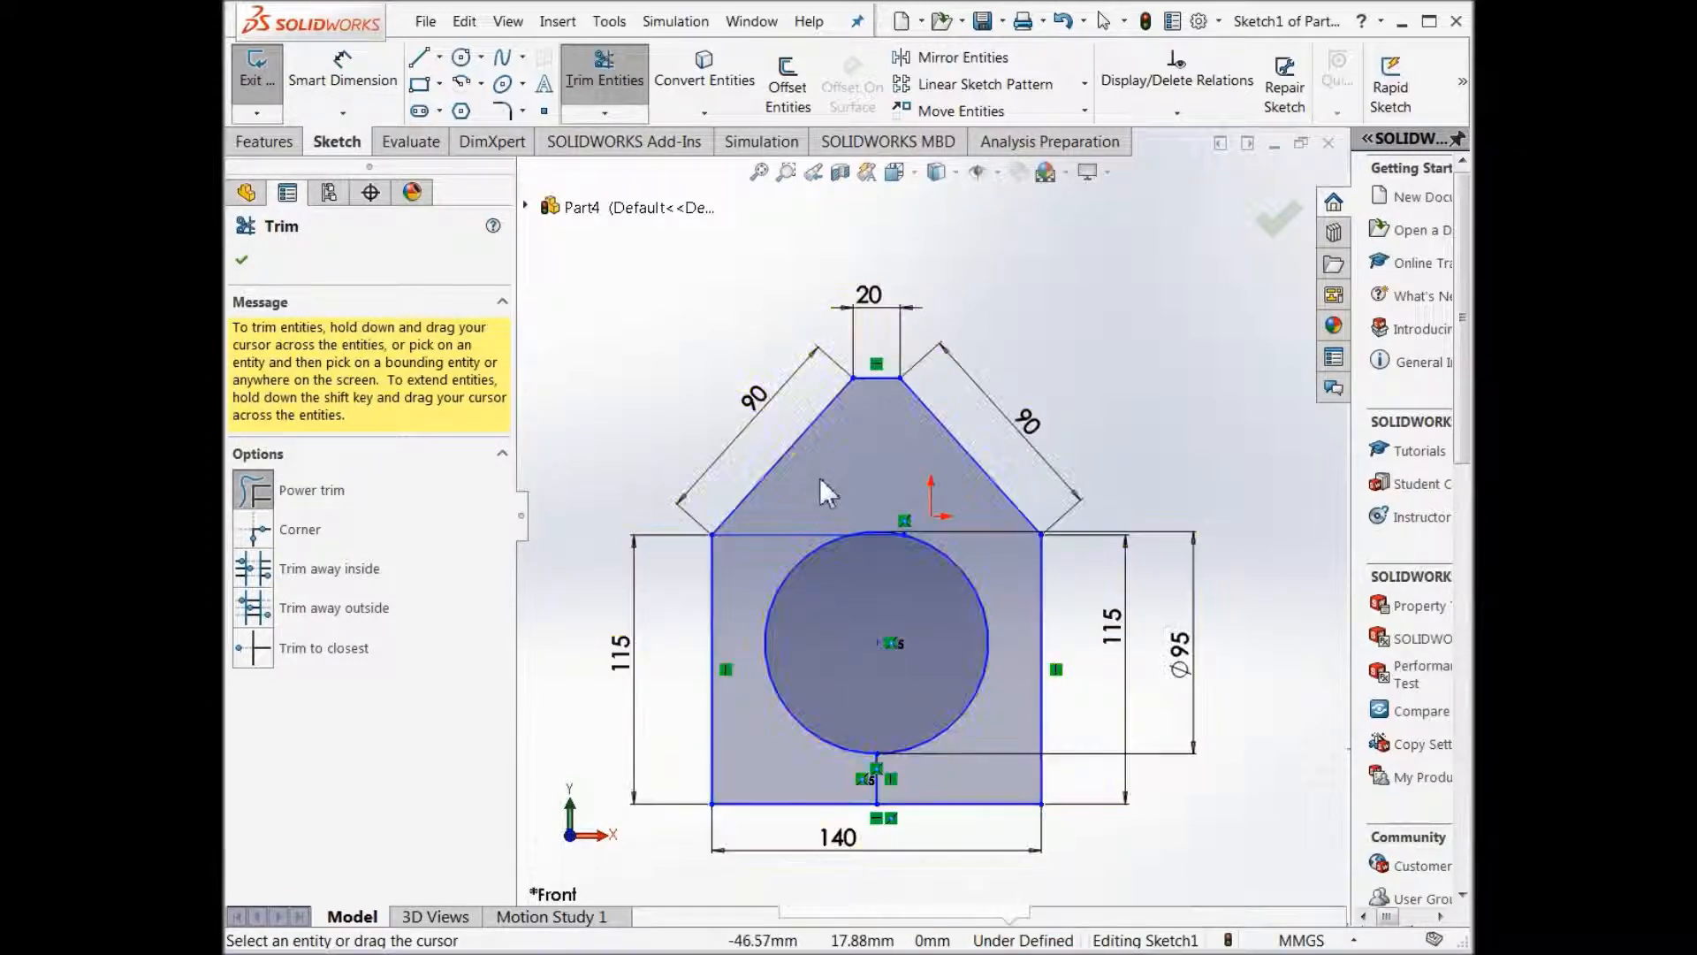
scroll(879, 533, down, 3)
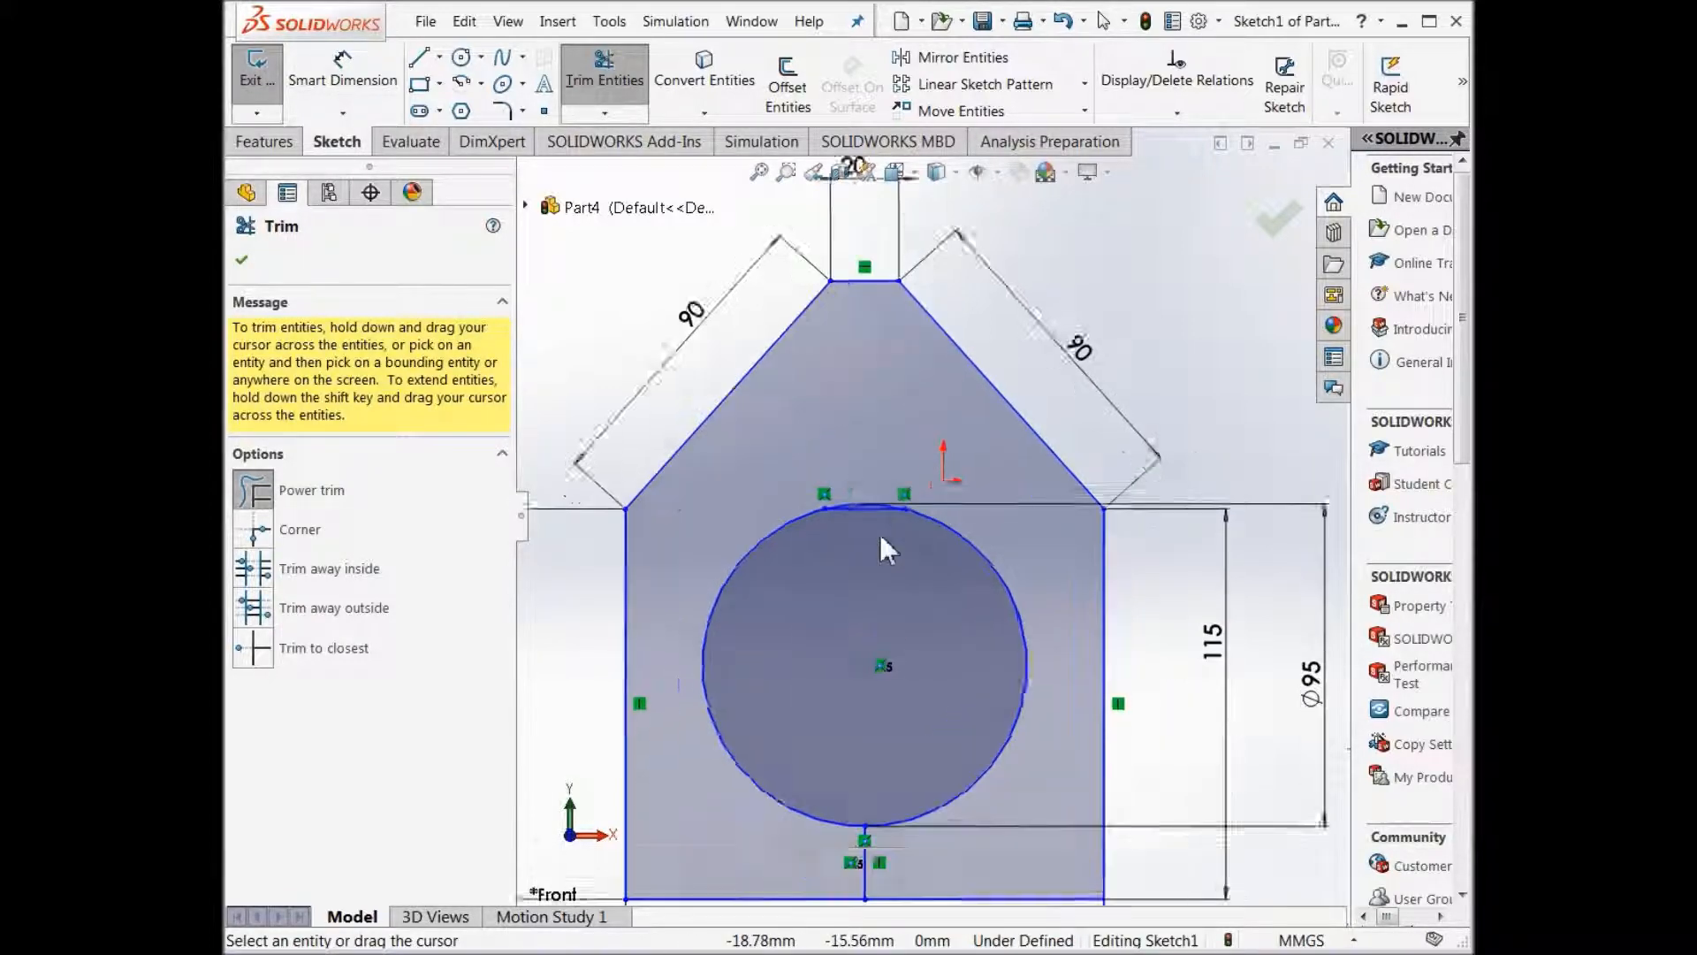
scroll(885, 524, down, 1)
click(863, 499)
scroll(826, 615, up, 2)
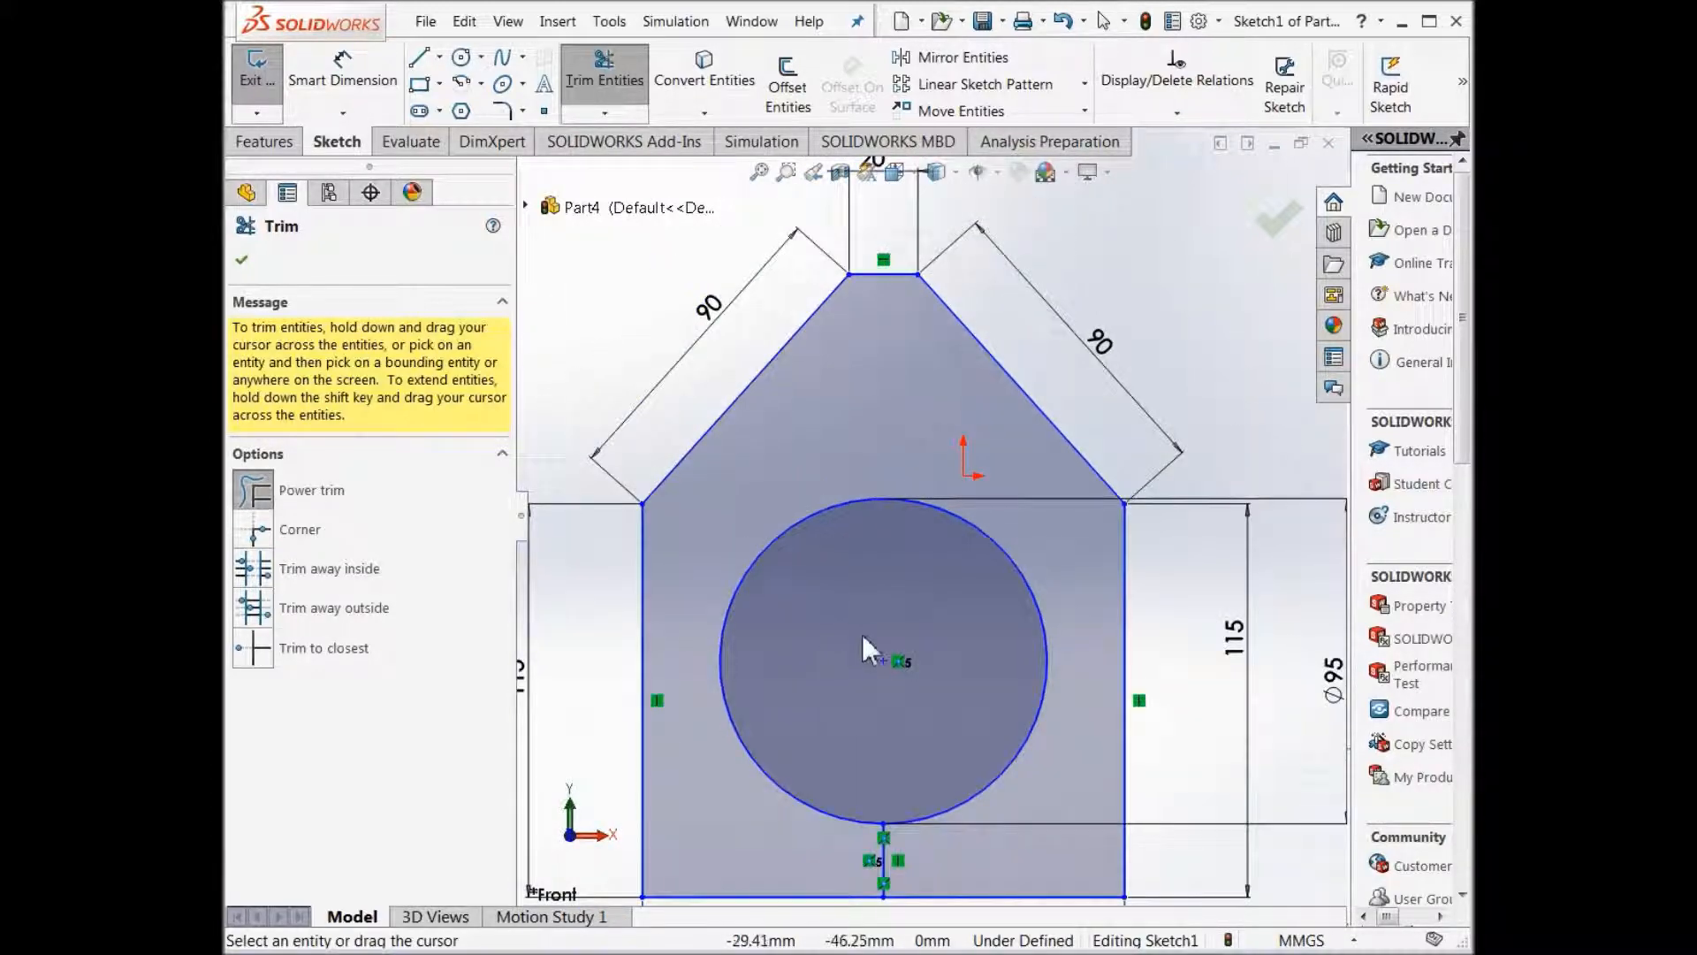
click(883, 859)
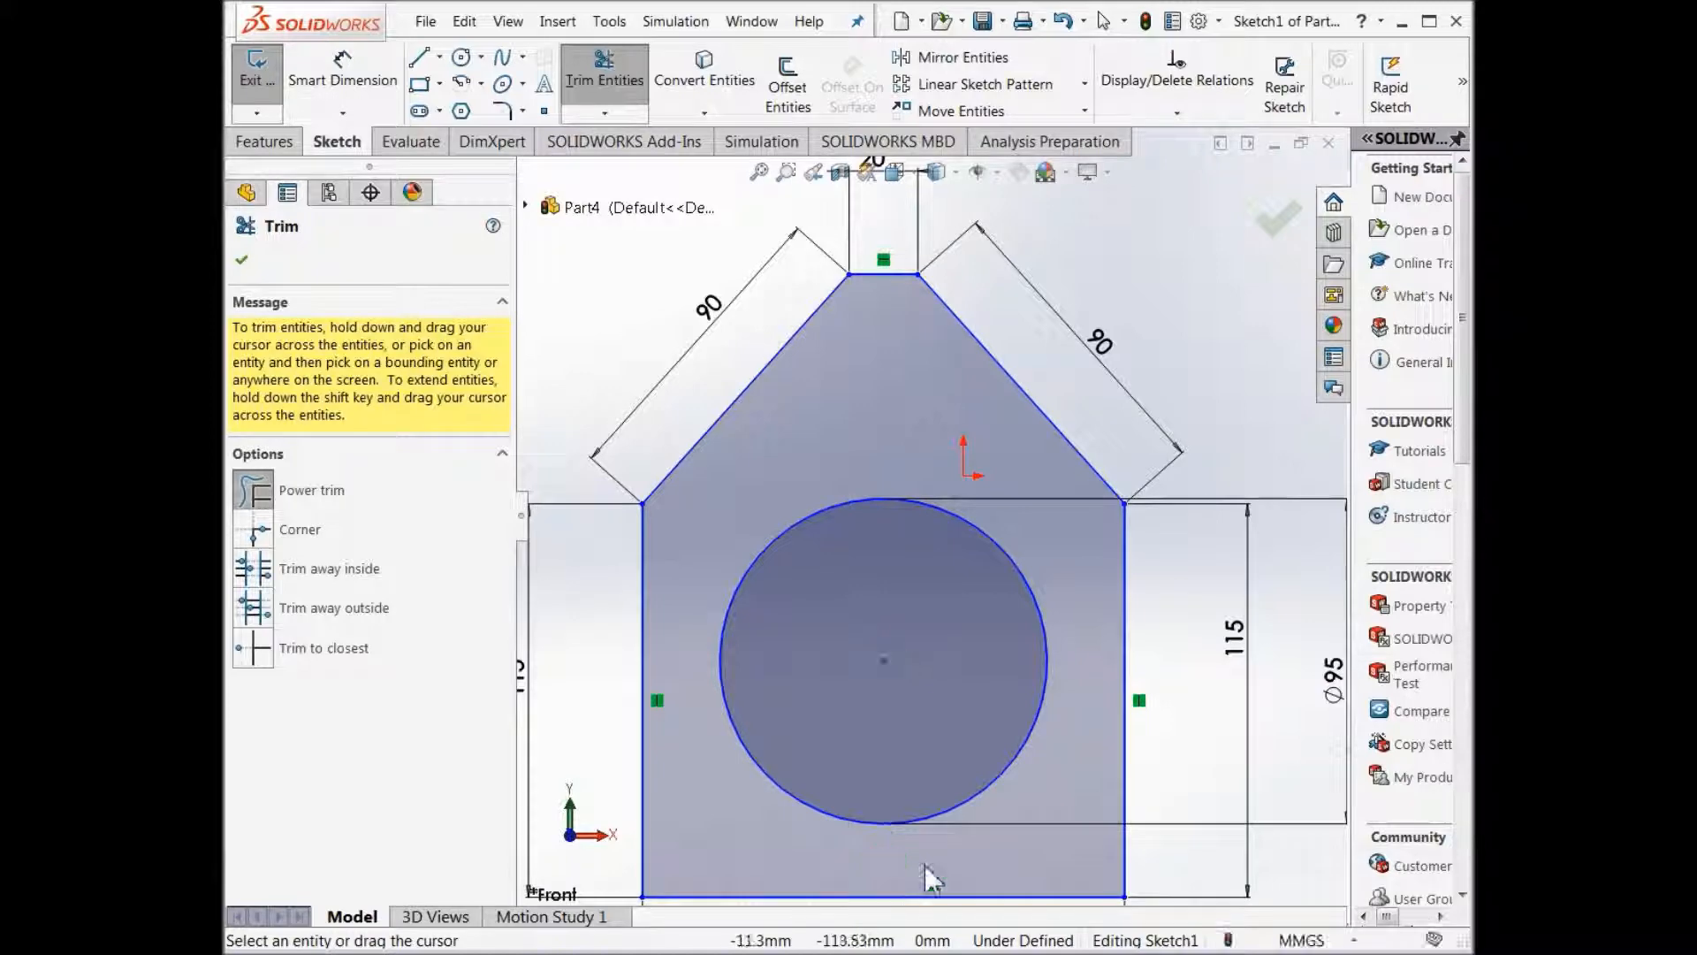
scroll(899, 824, up, 1)
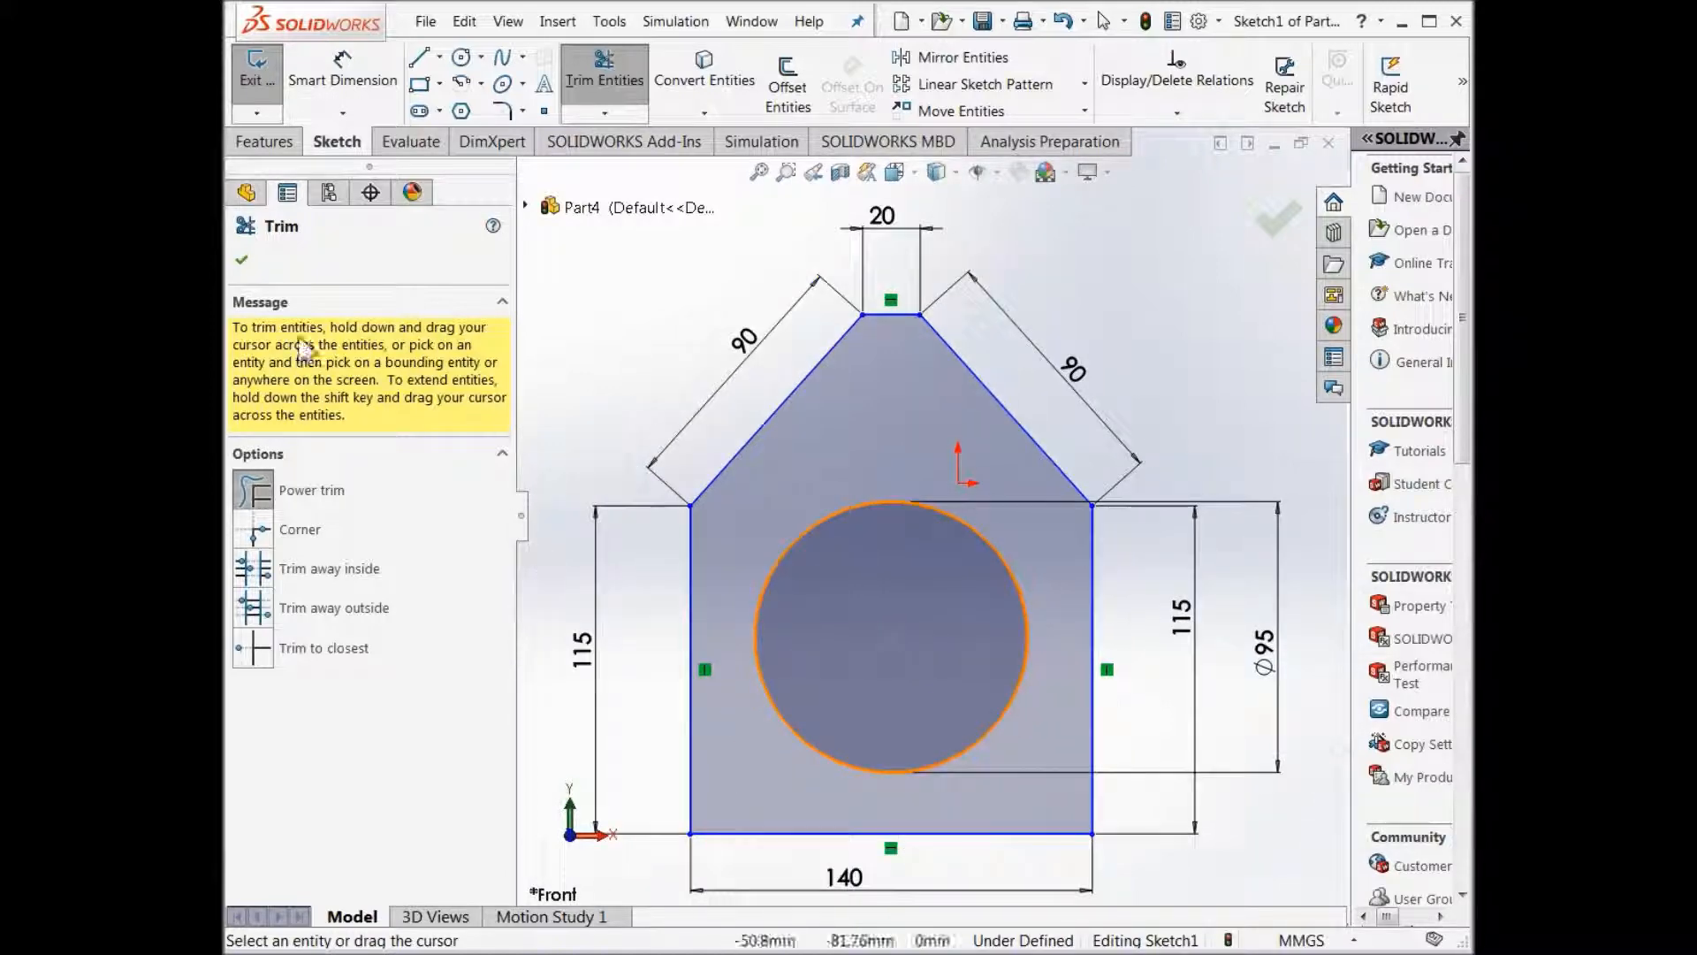
click(241, 259)
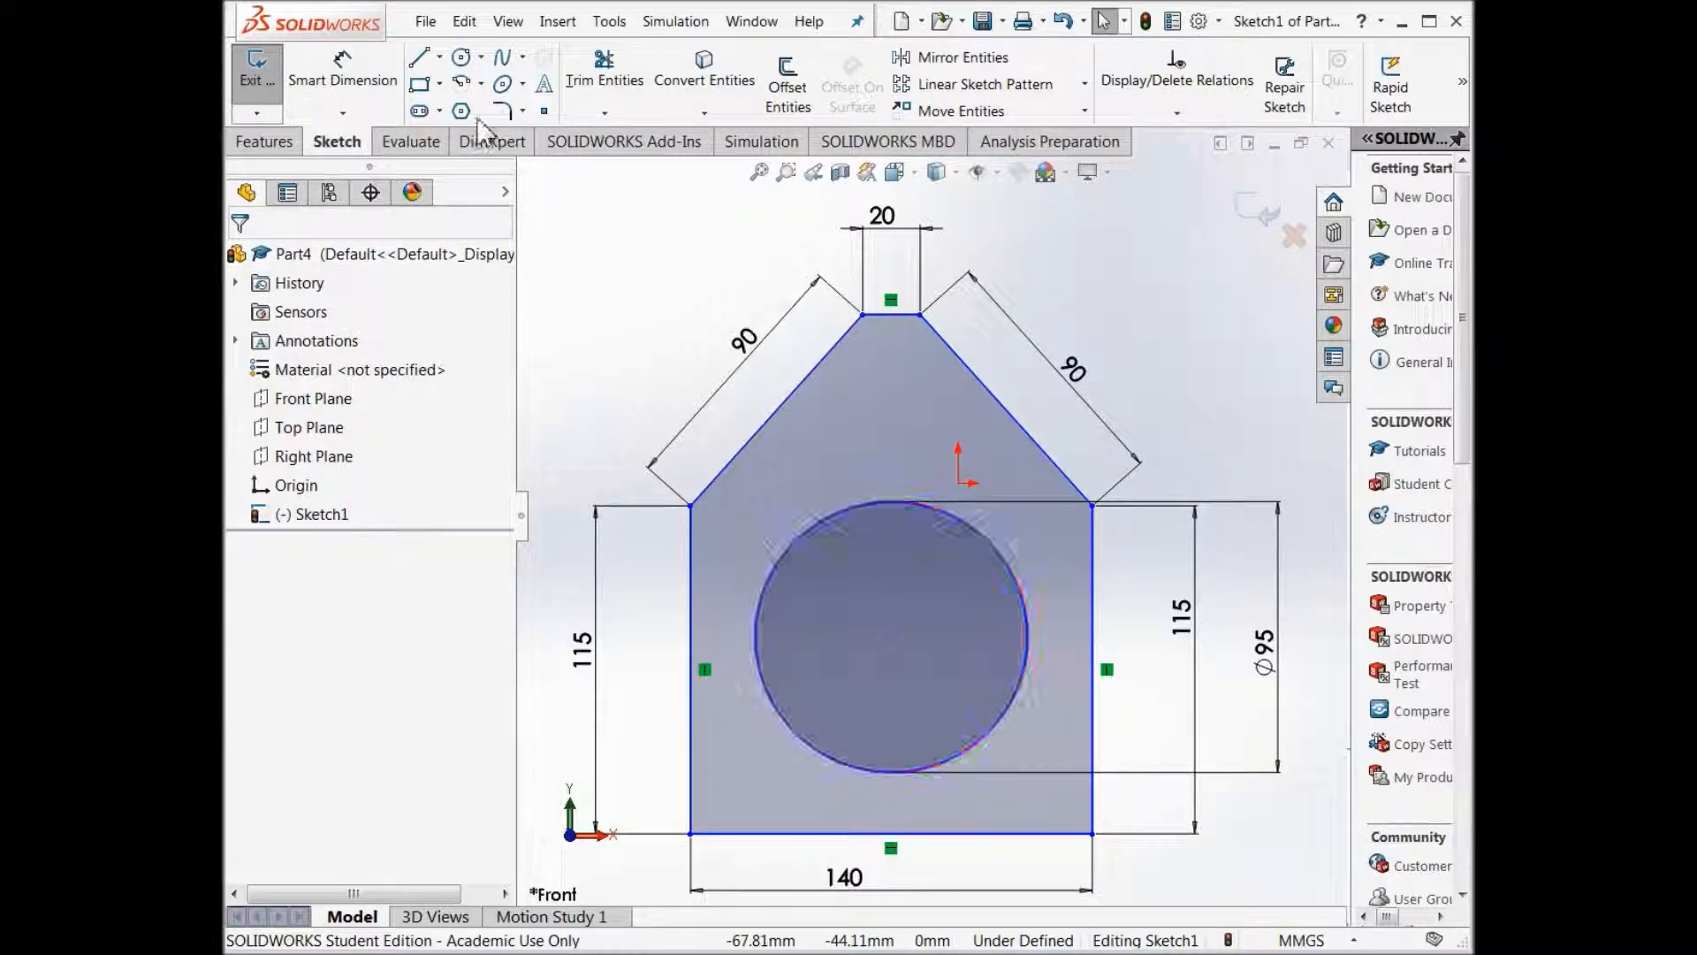
Extrude the house profile with its circular hole as a blind boss, 10 mm in each of both directions.
click(256, 141)
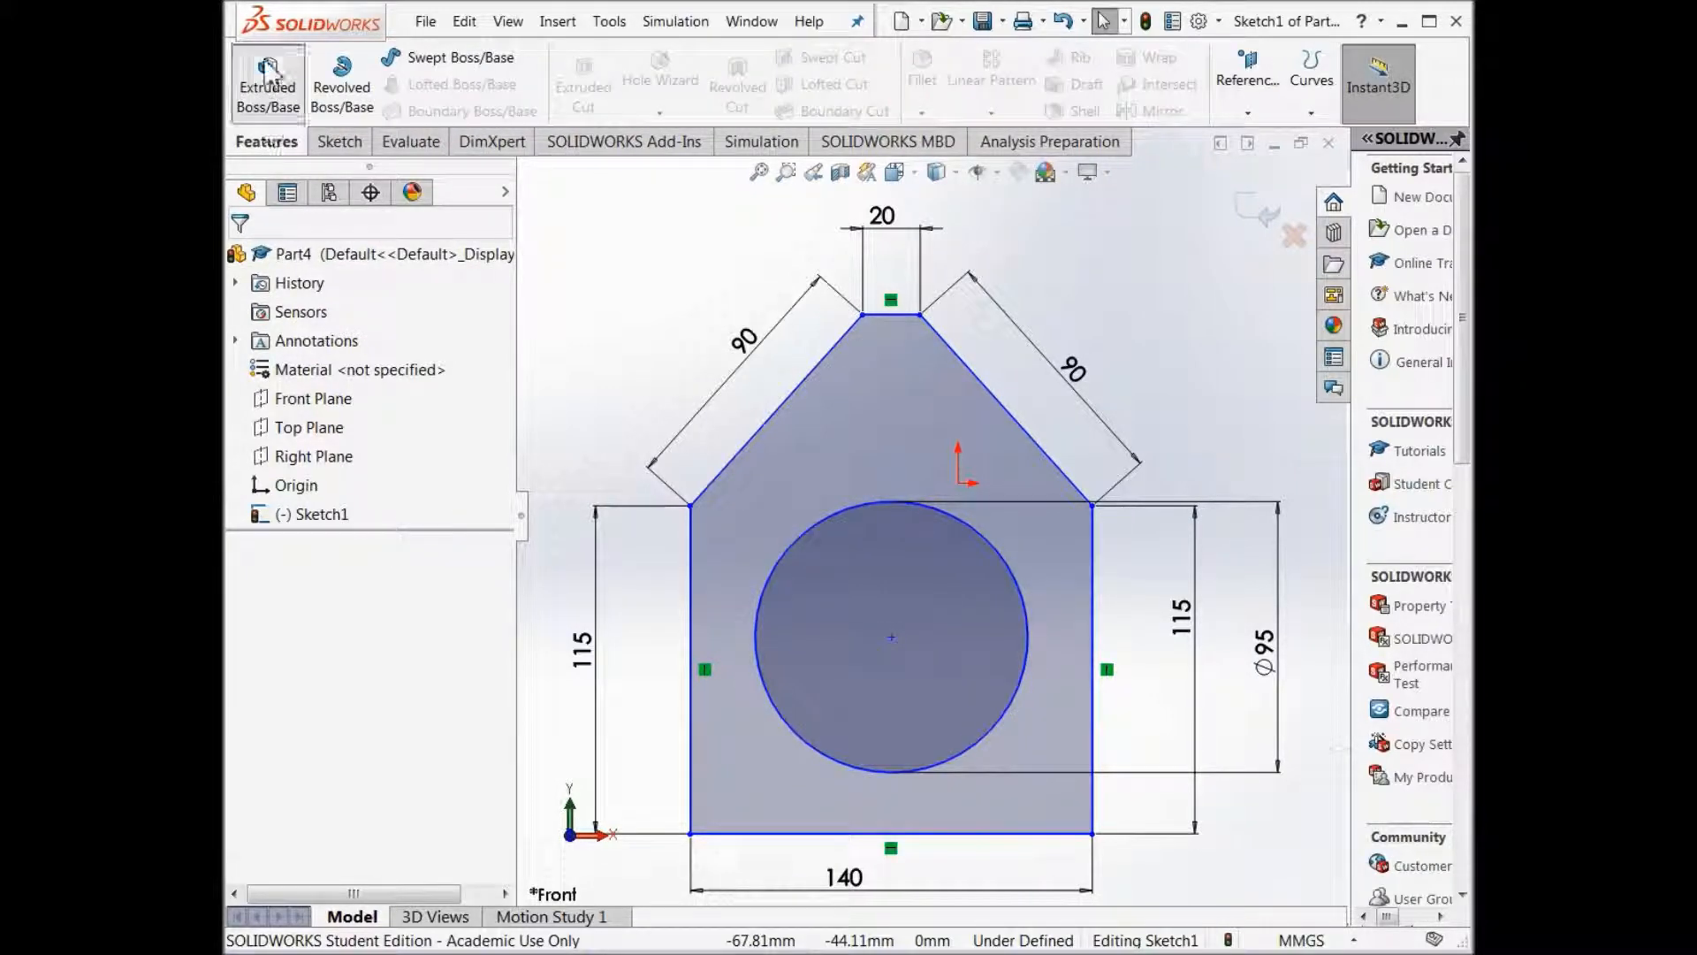
click(265, 76)
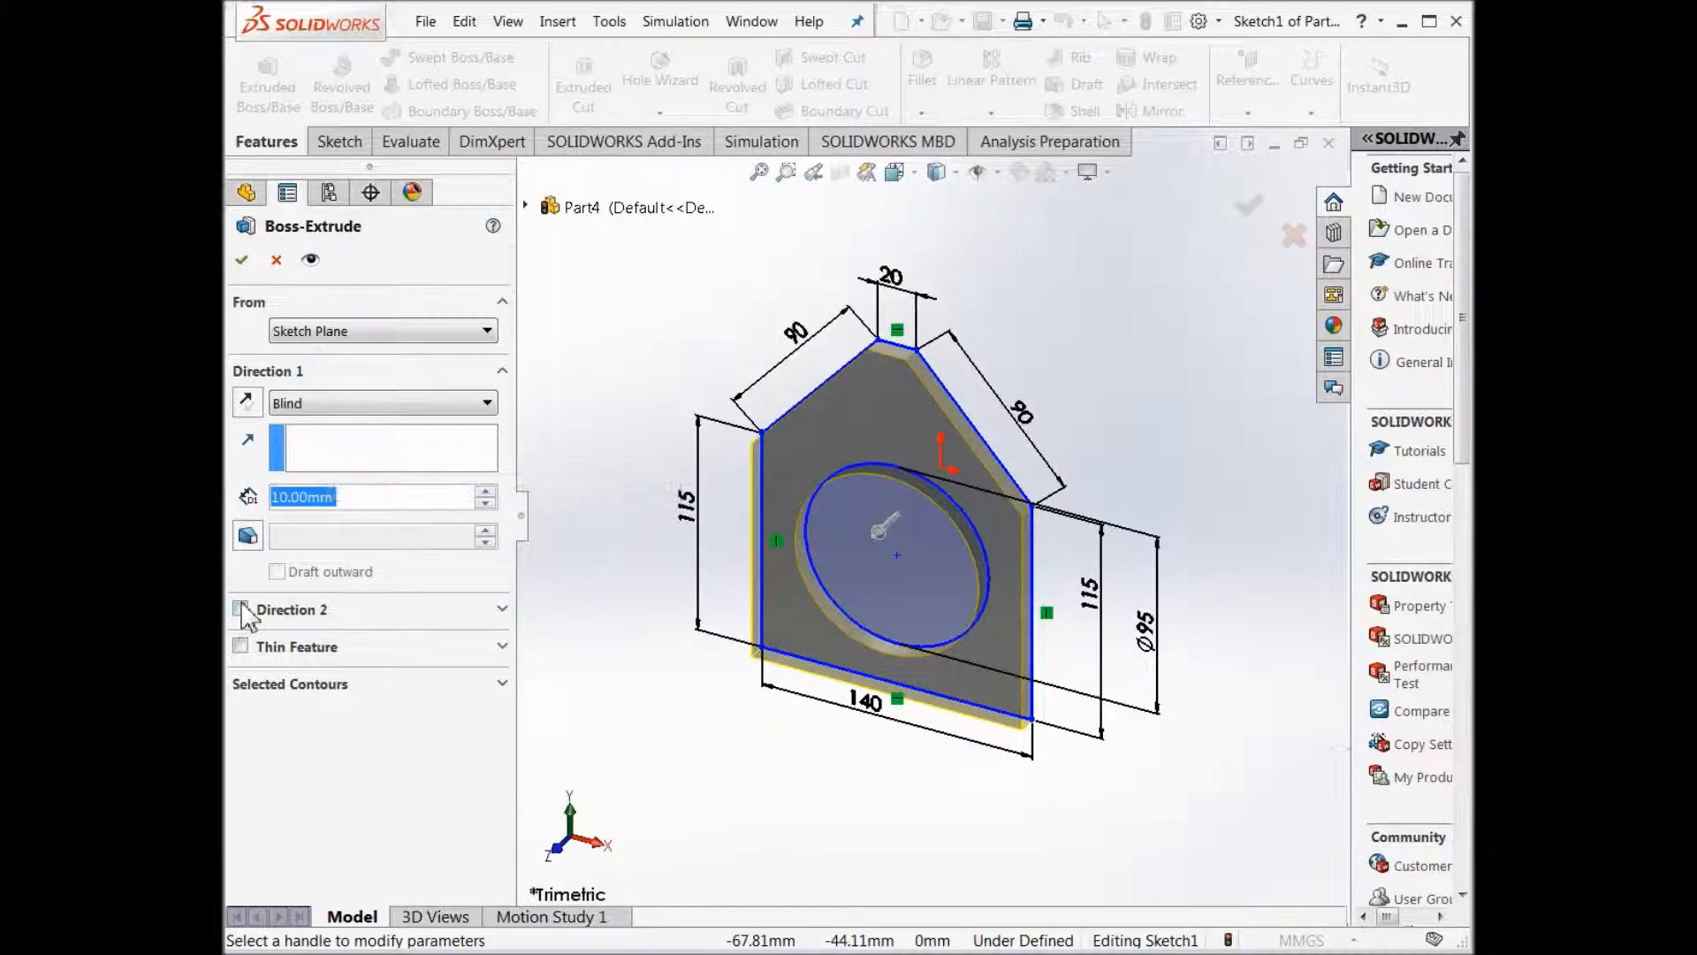
middle_drag(871, 742, 788, 720)
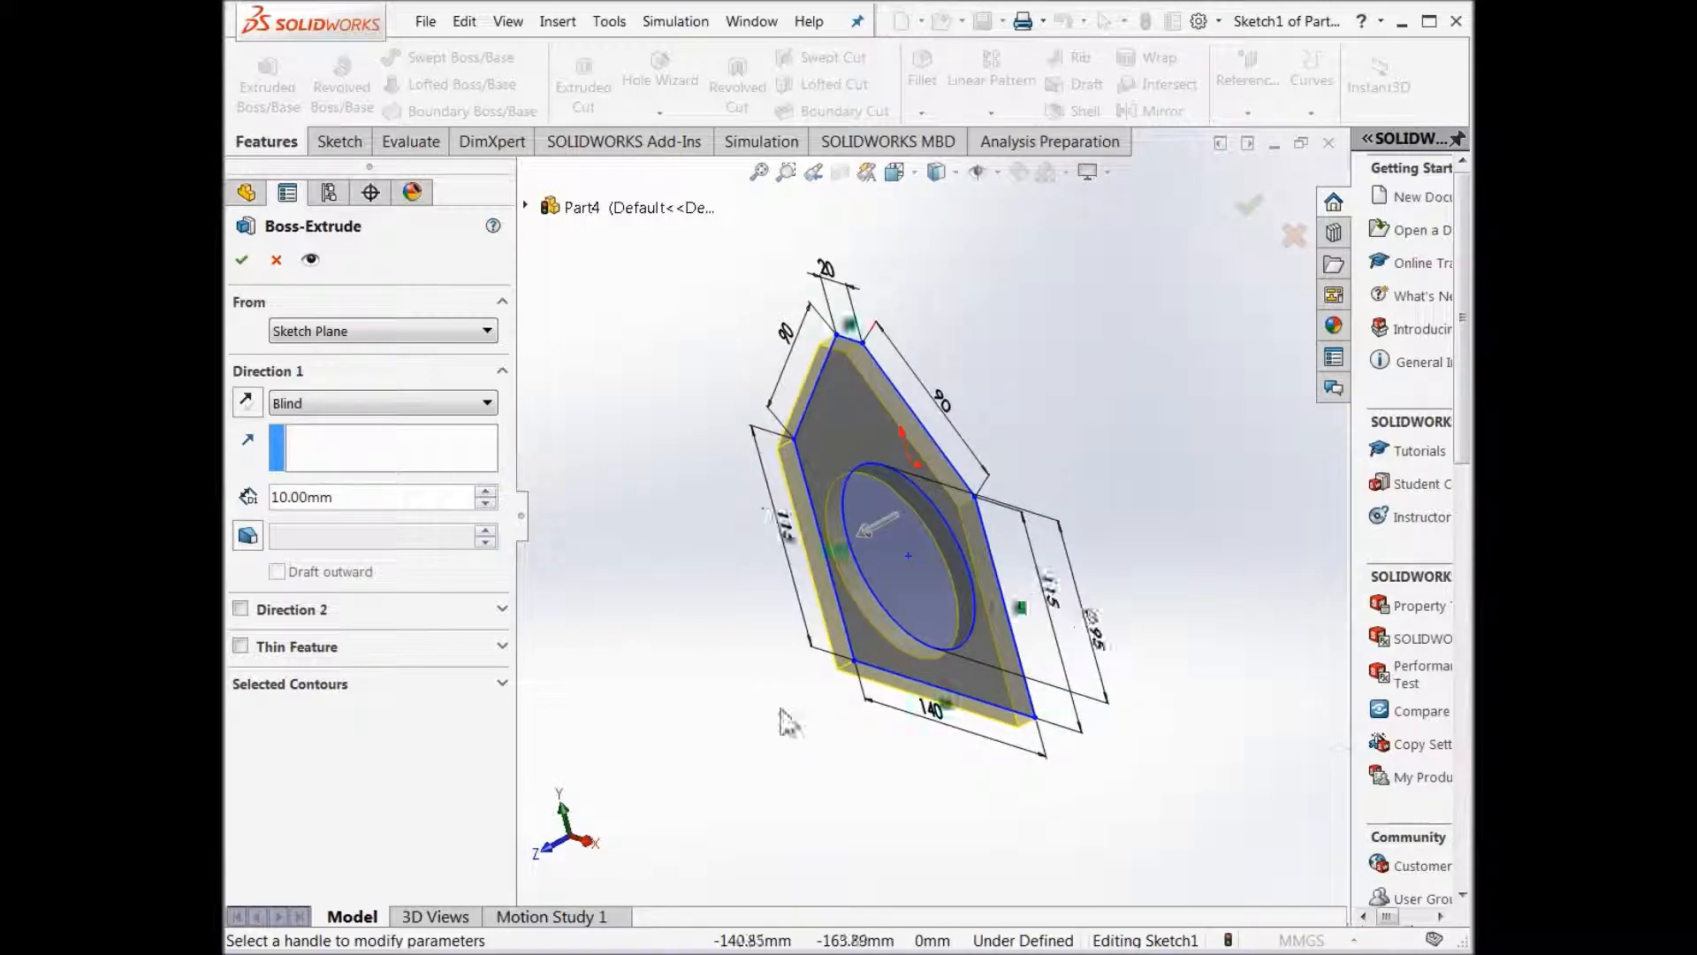
click(240, 610)
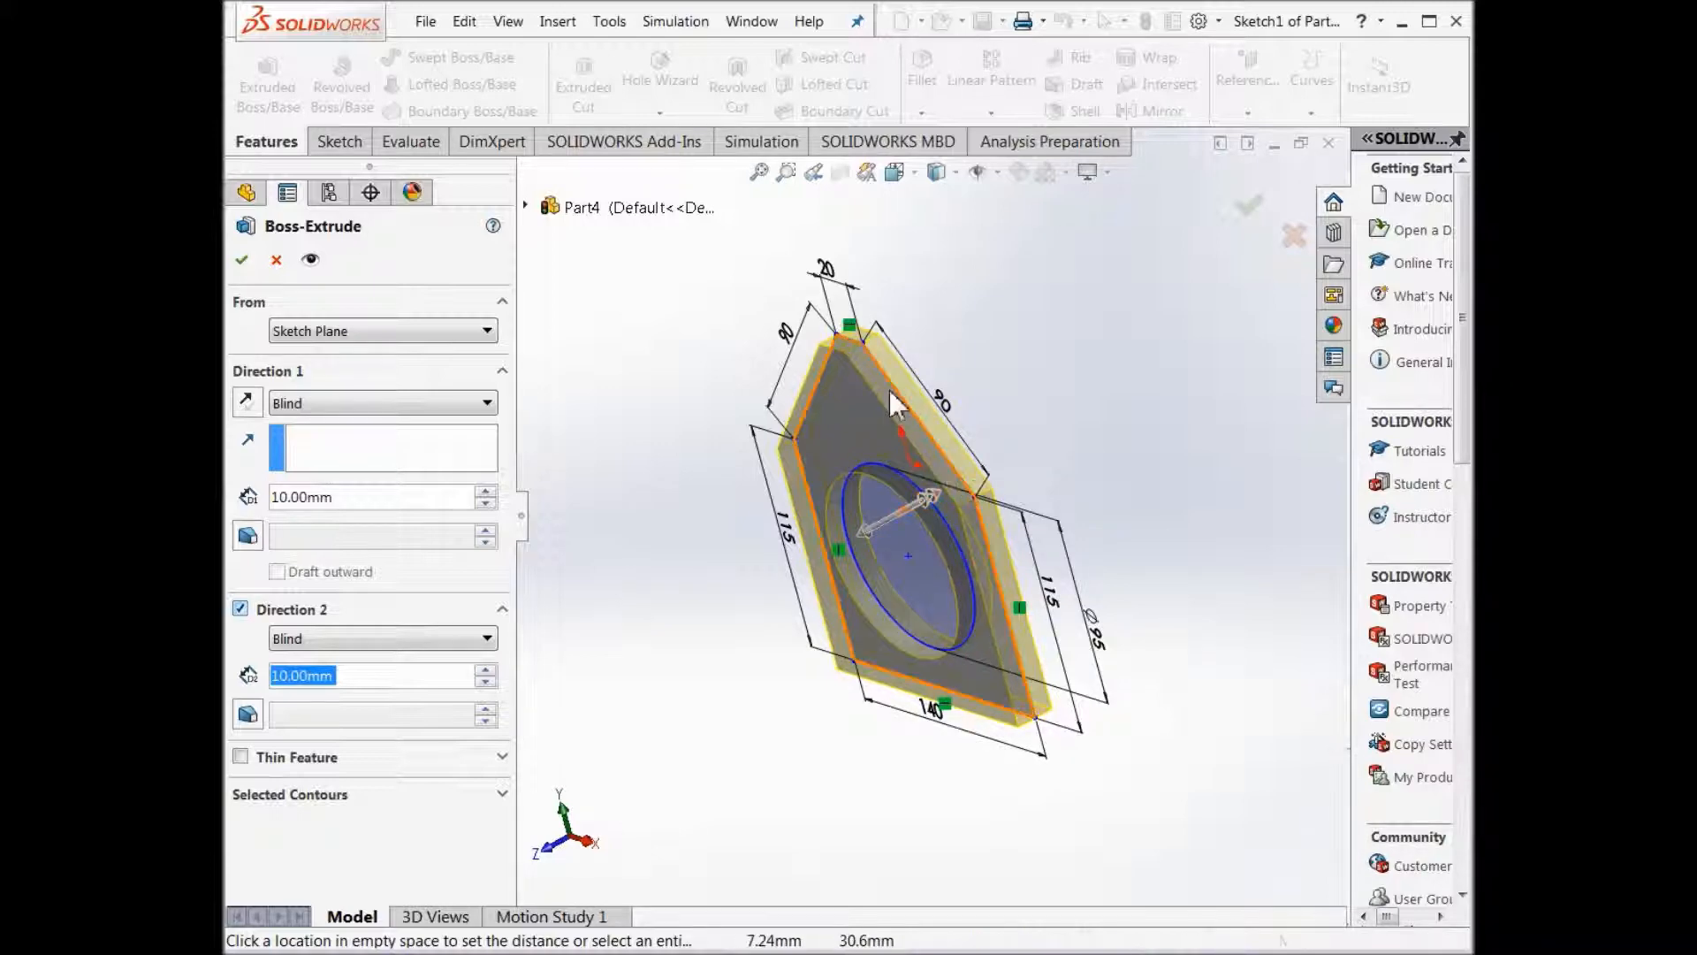
scroll(920, 424, down, 3)
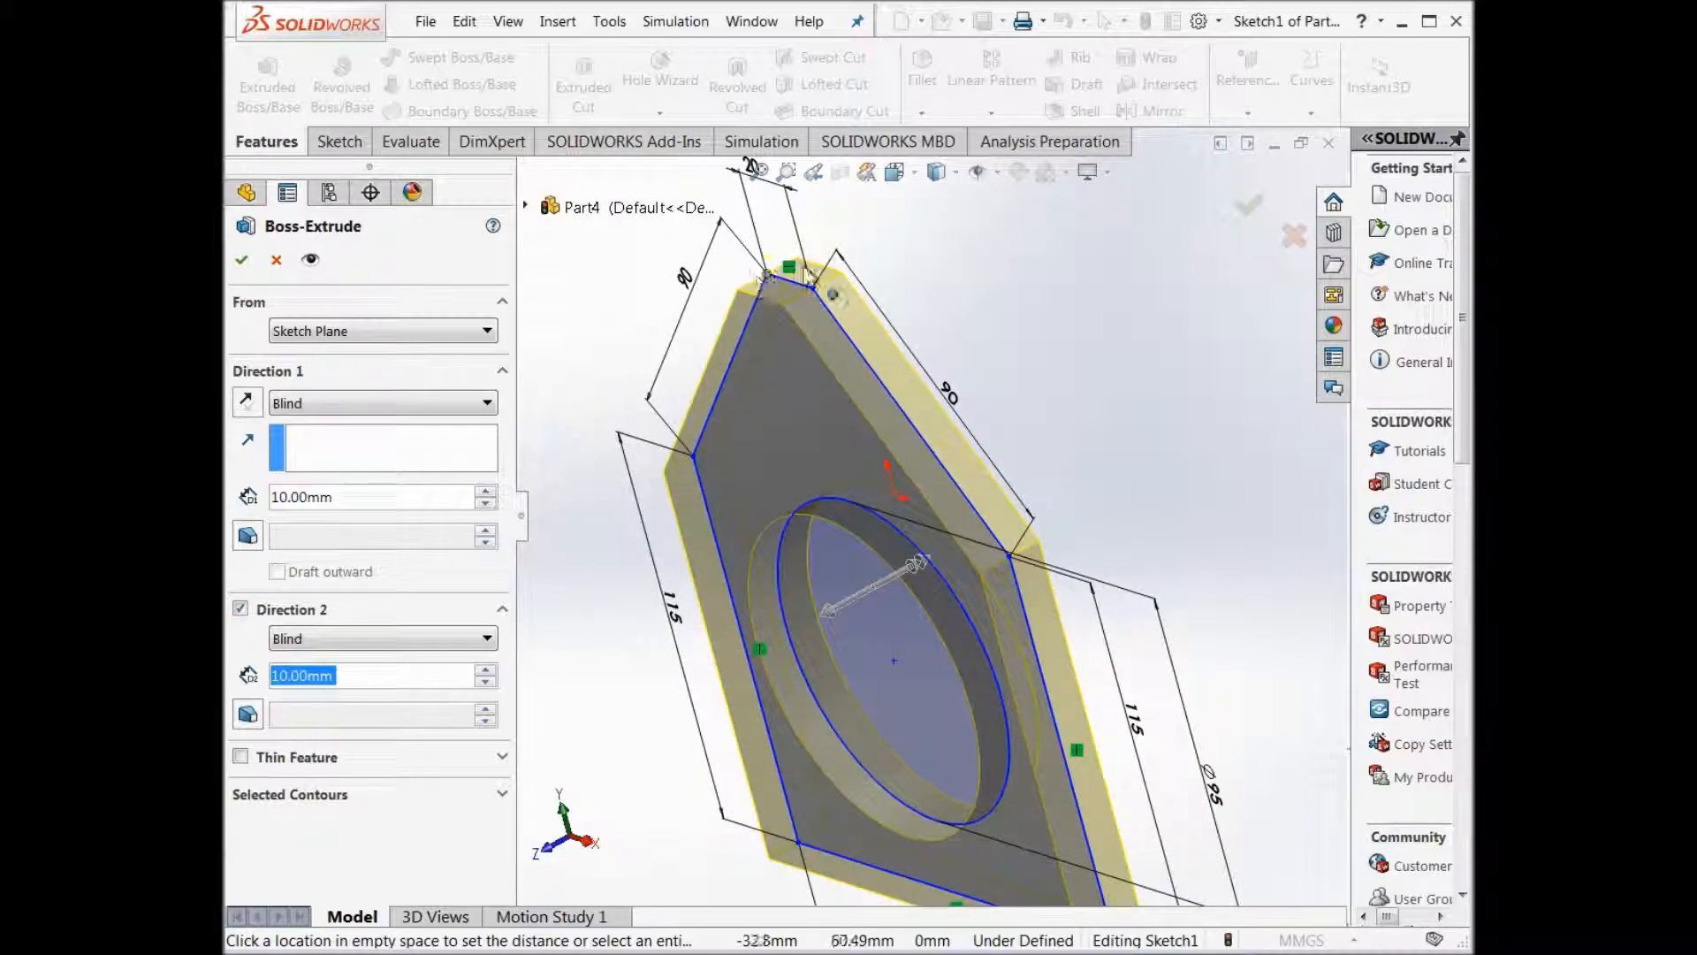
click(1006, 555)
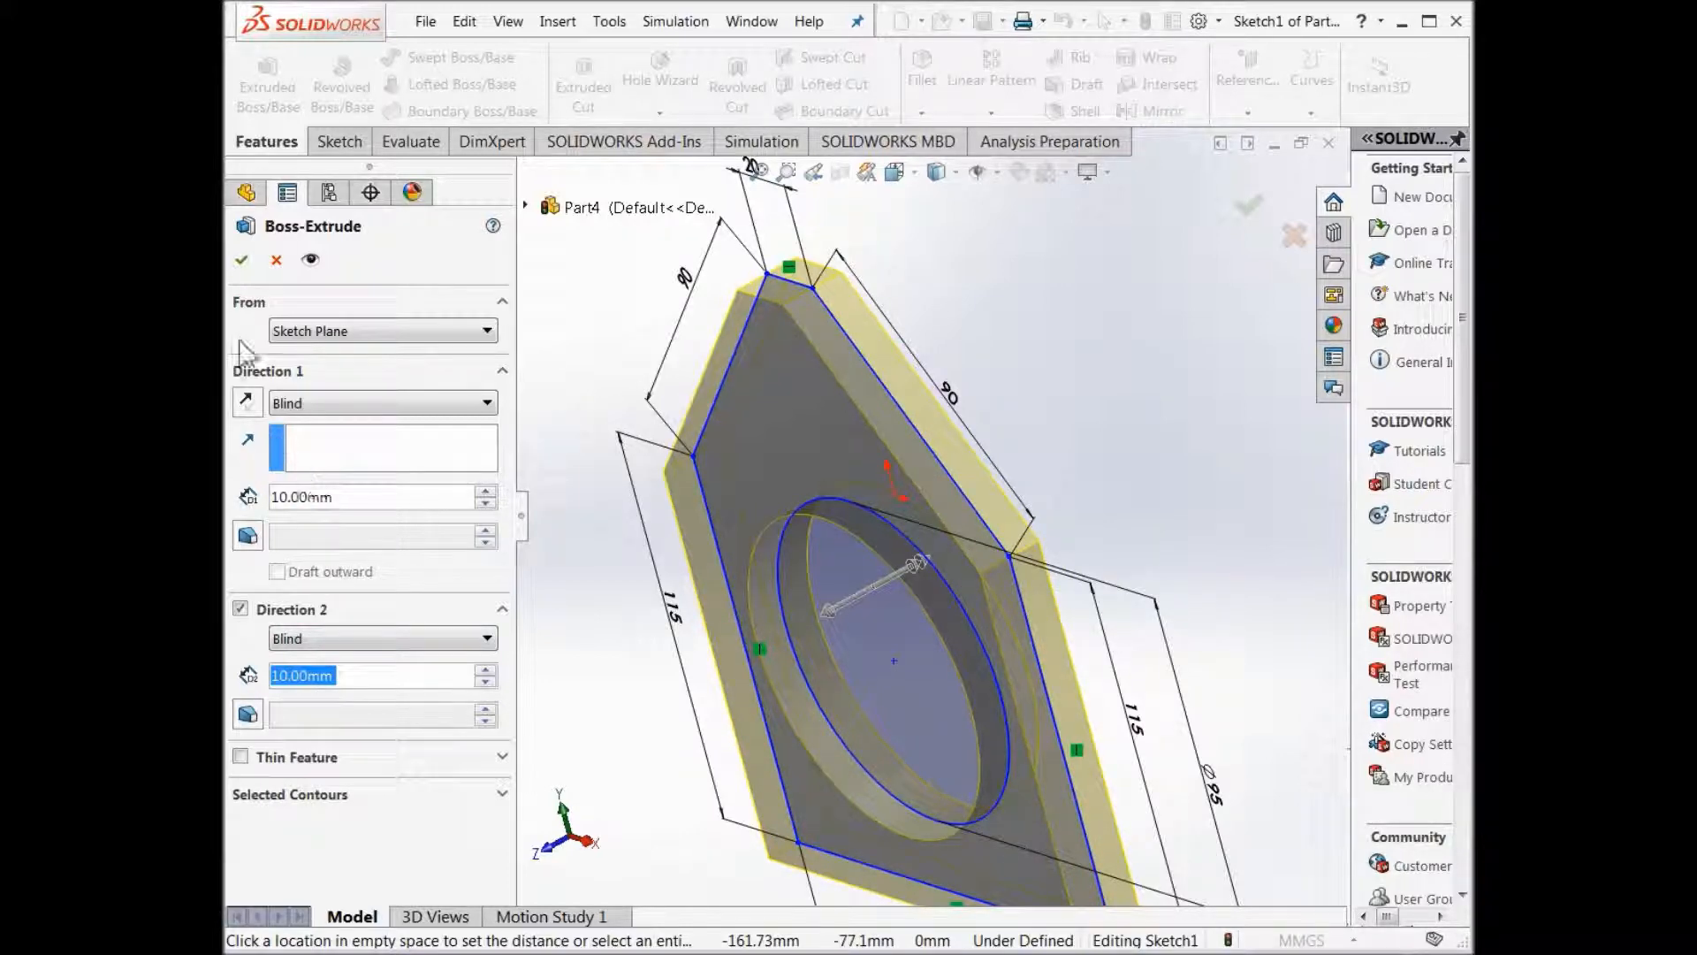
click(242, 260)
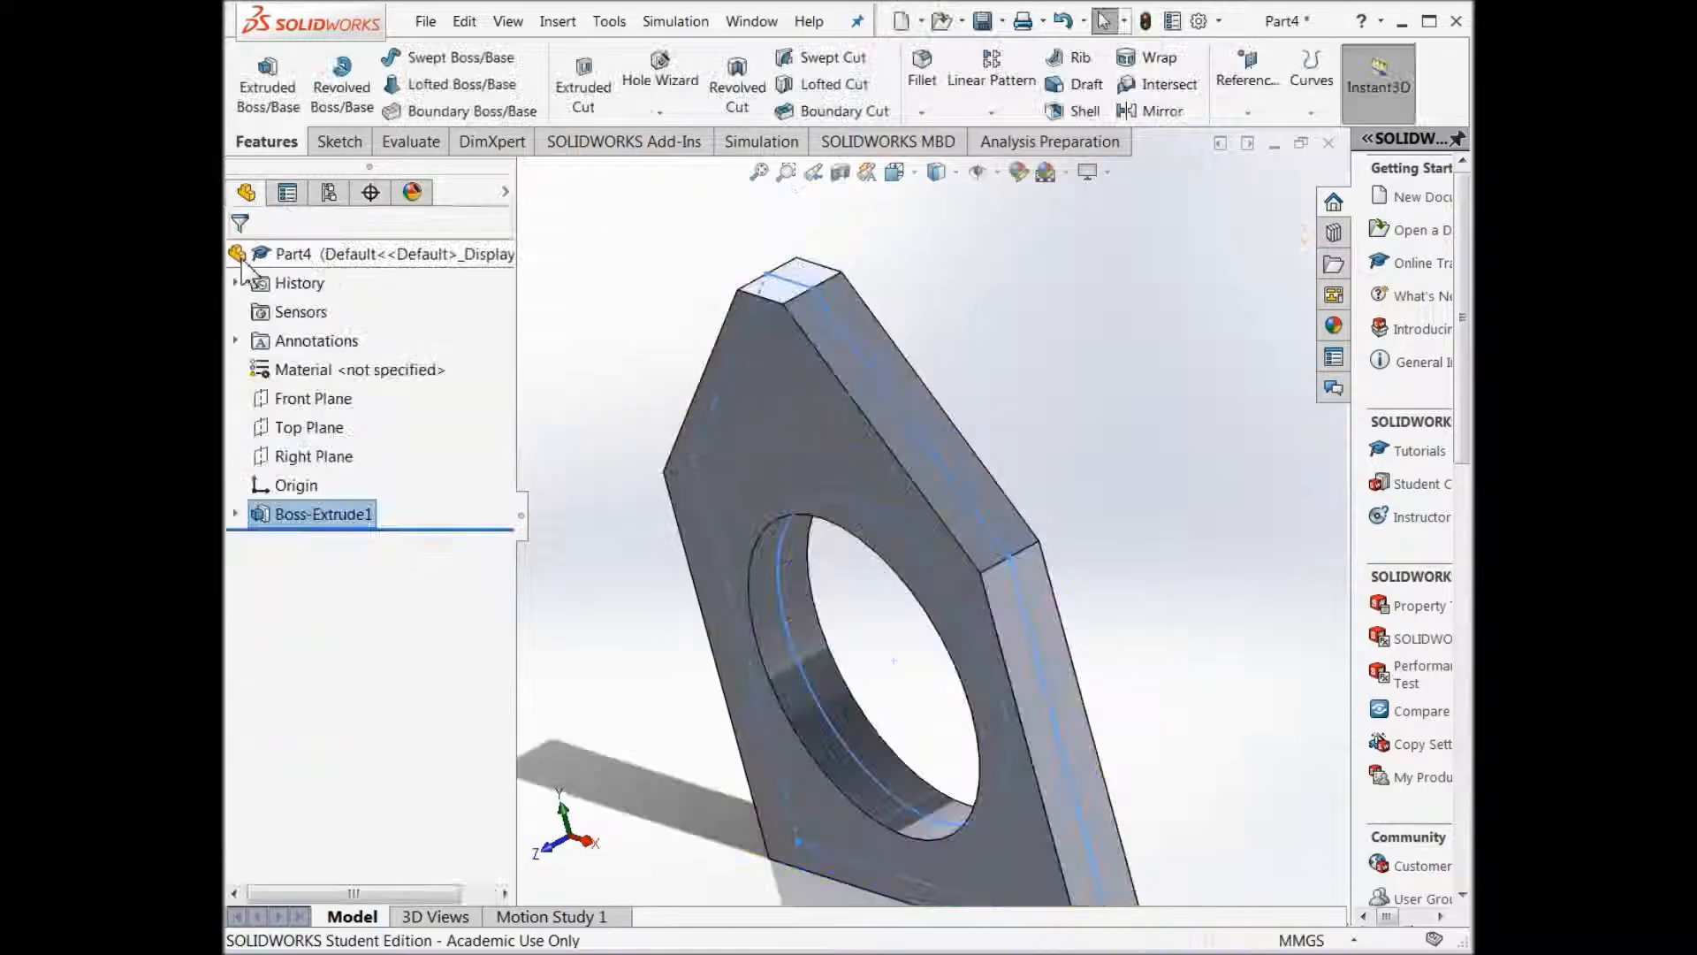
scroll(822, 451, up, 3)
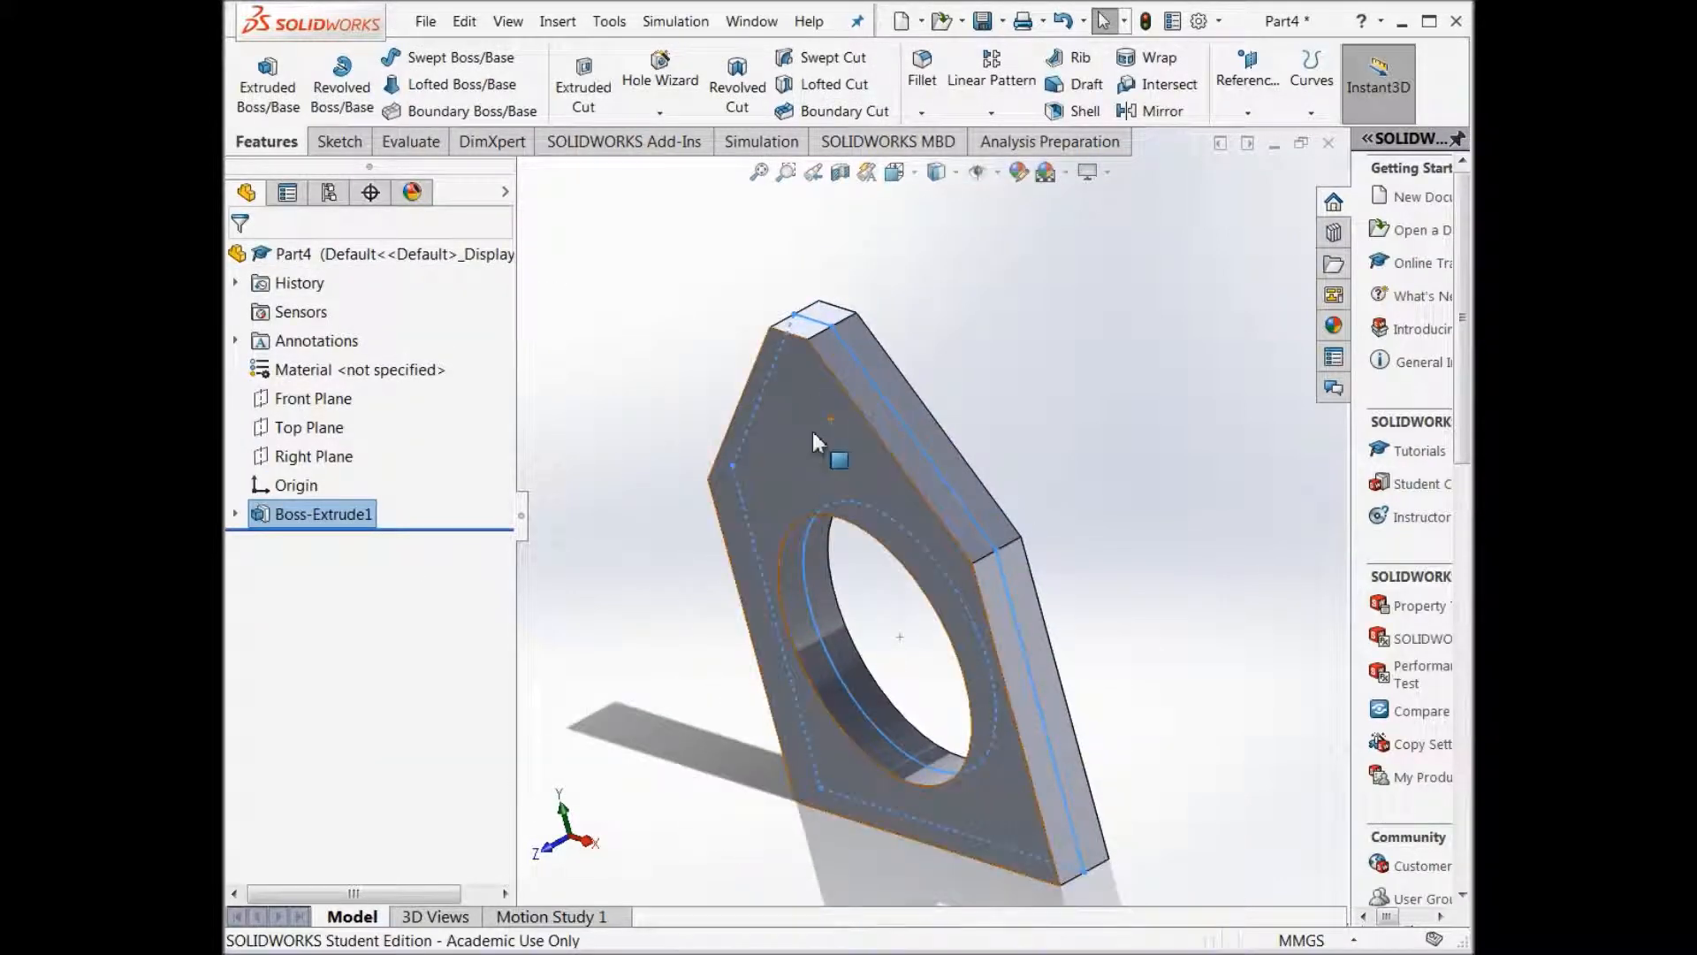
middle_drag(935, 625, 1052, 455)
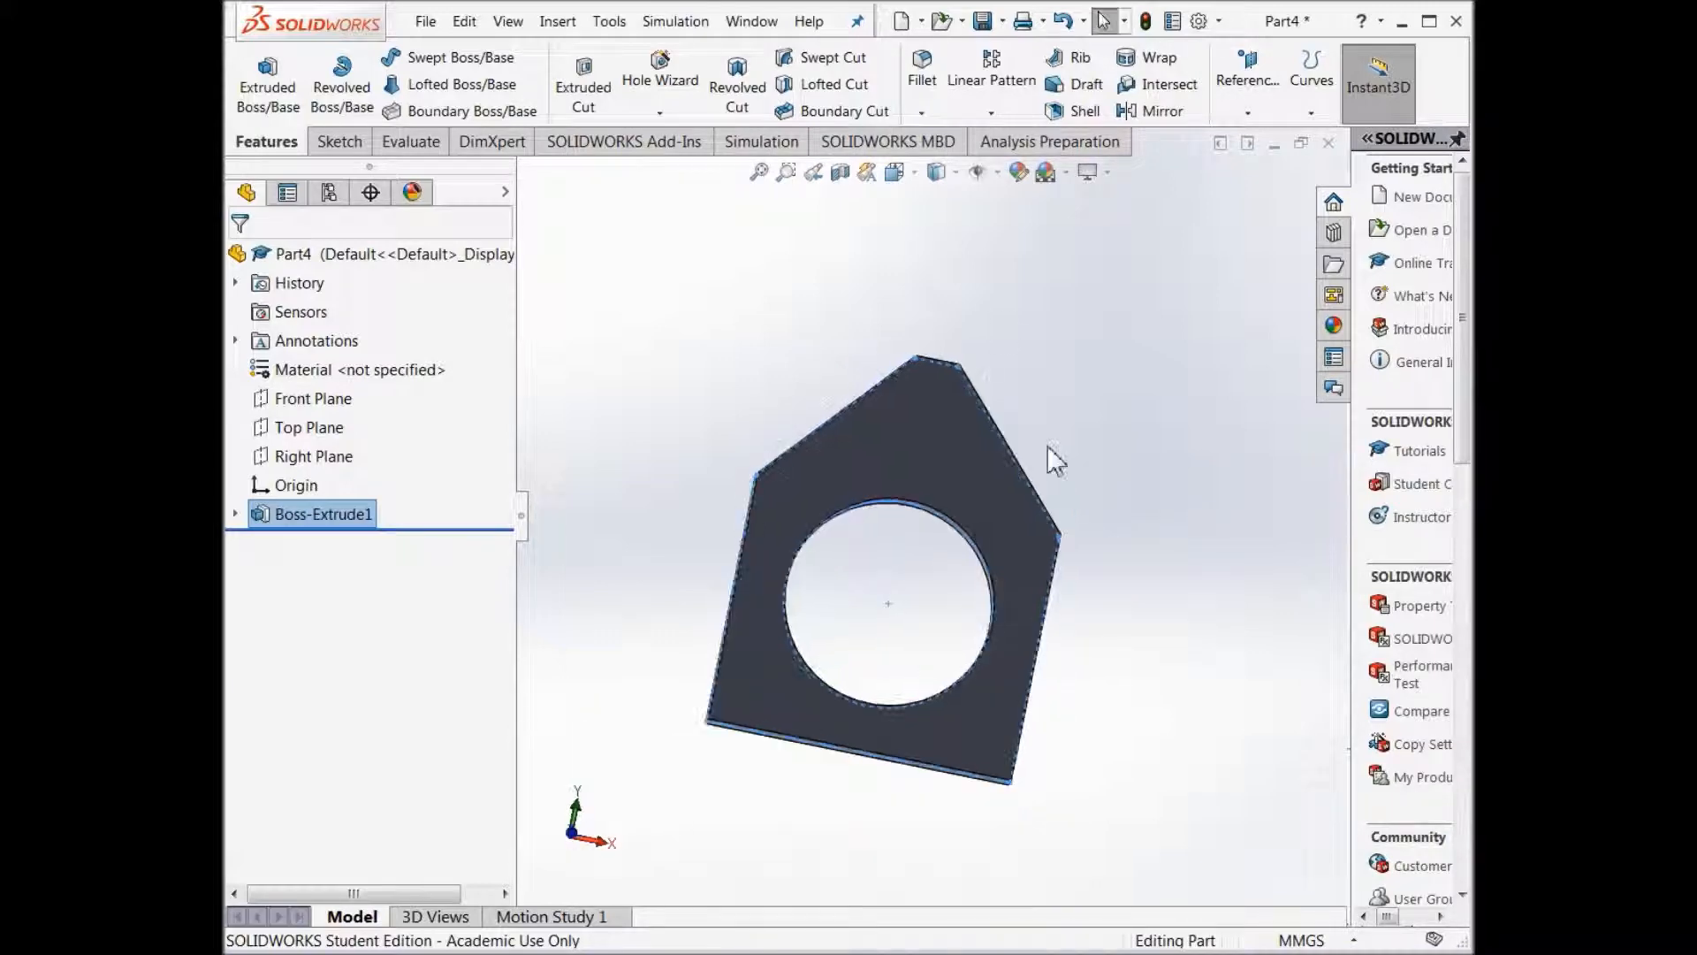
click(939, 173)
mouse_move(1105, 408)
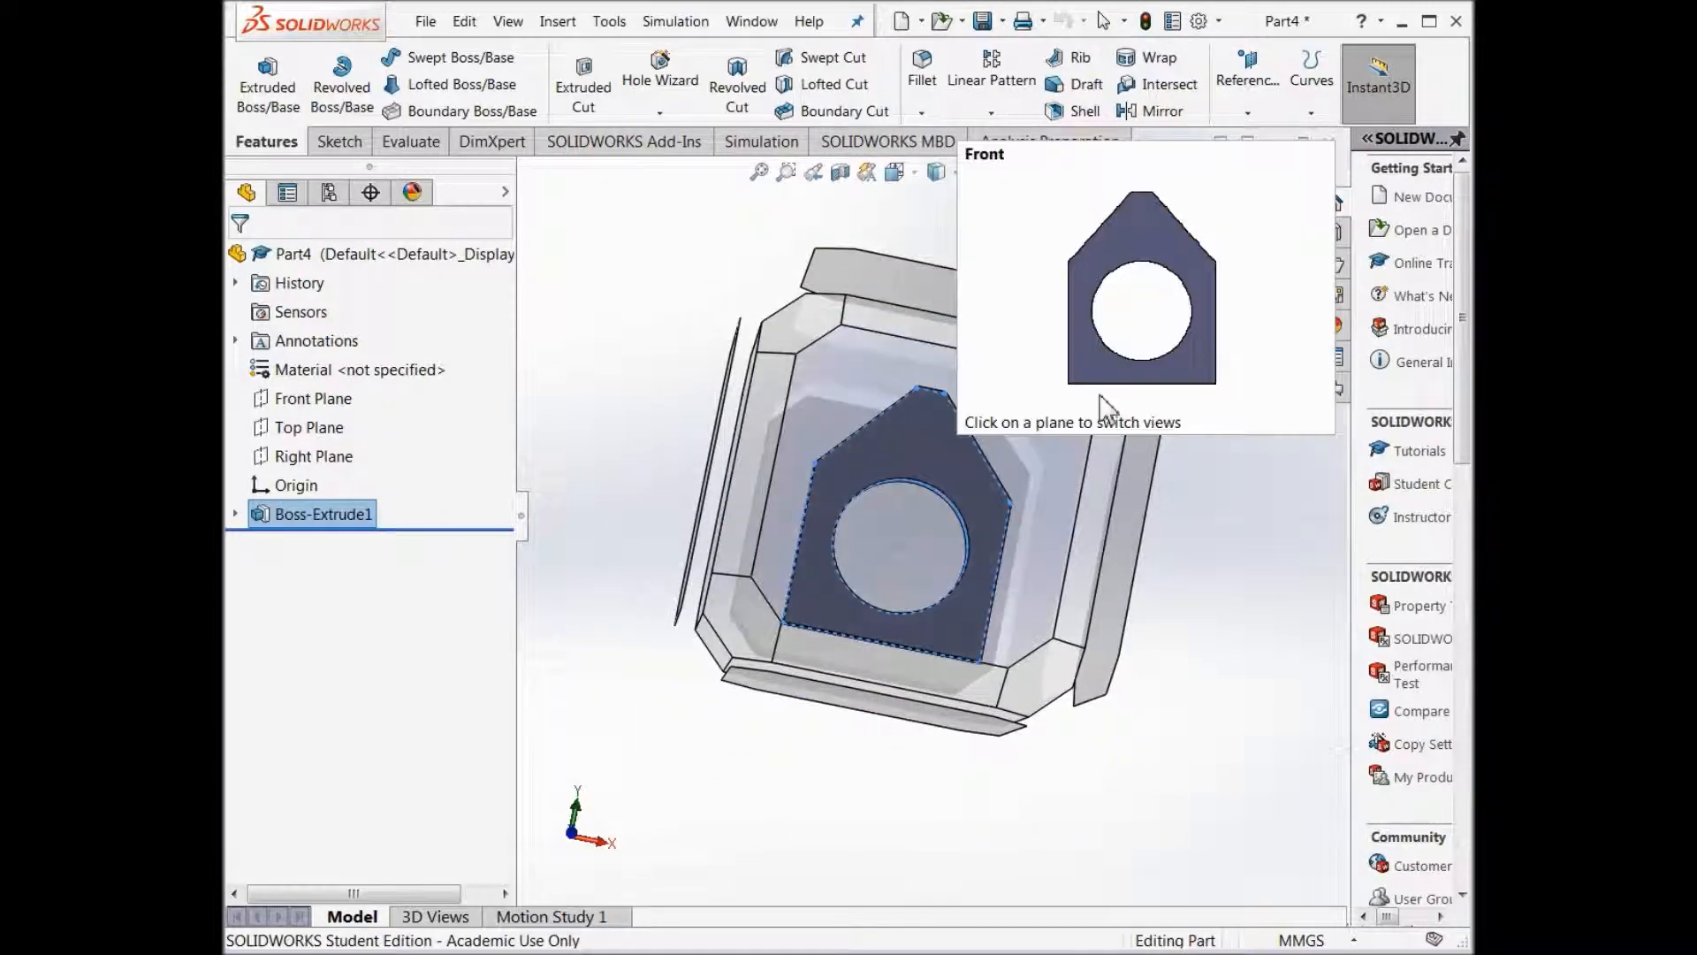
click(817, 327)
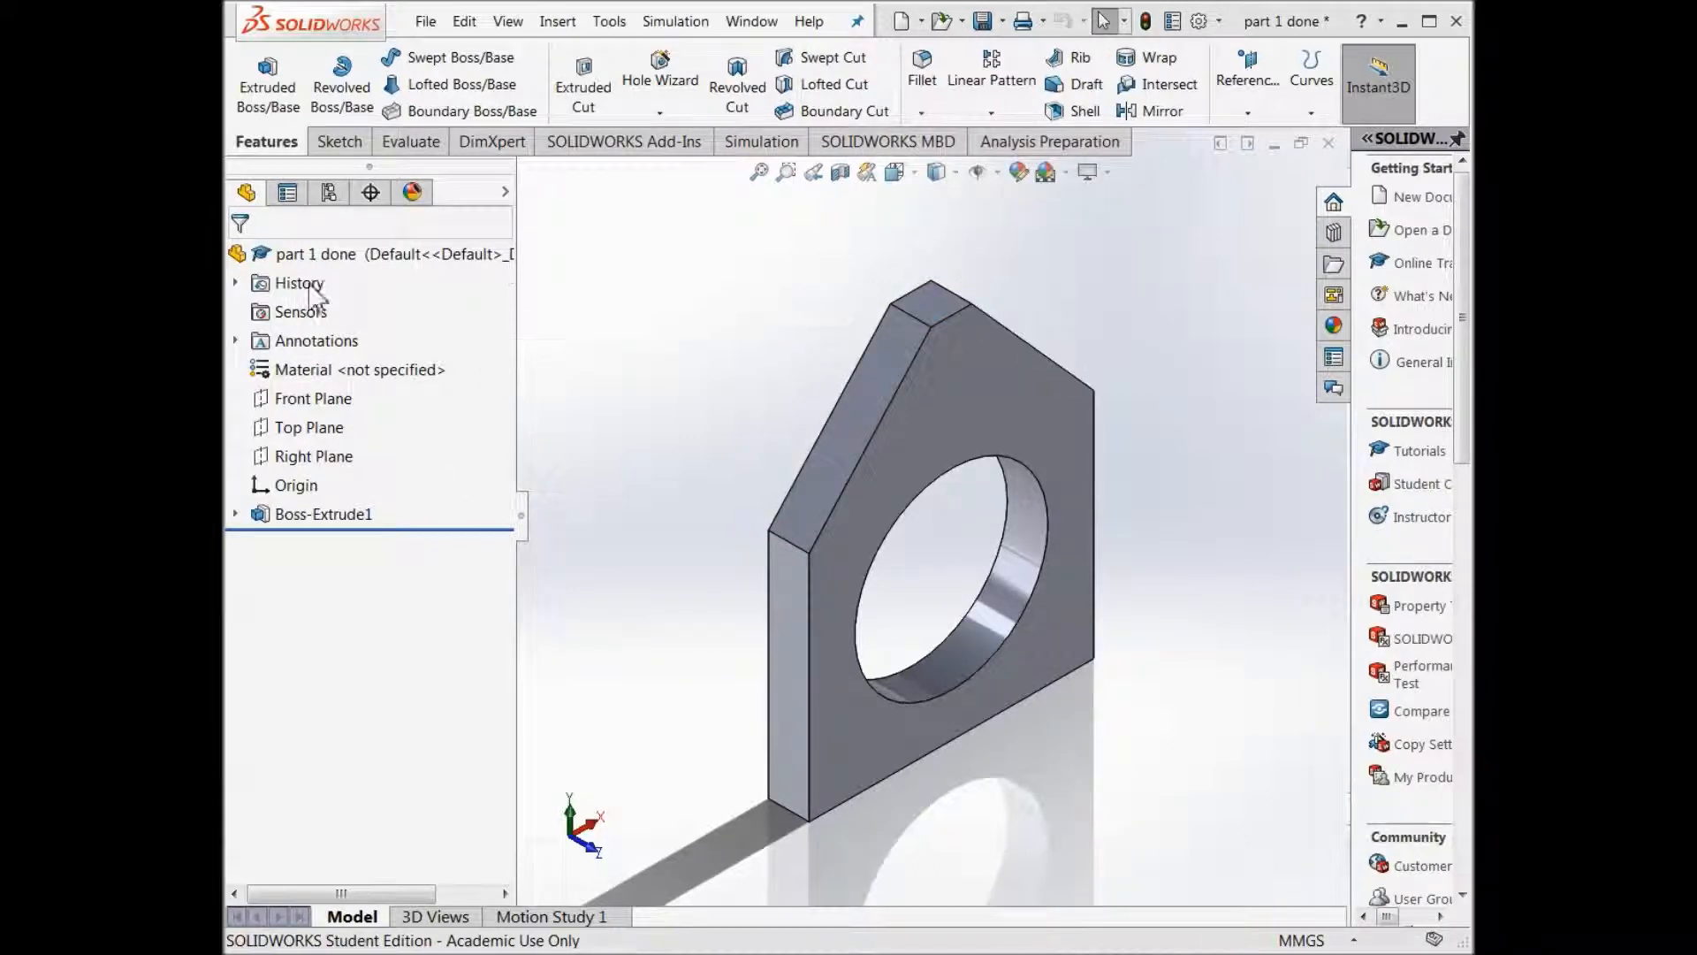
Start a Front Plane sketch and draw a line about 99 mm long from the flat top's left corner along the left roof slope.
click(916, 172)
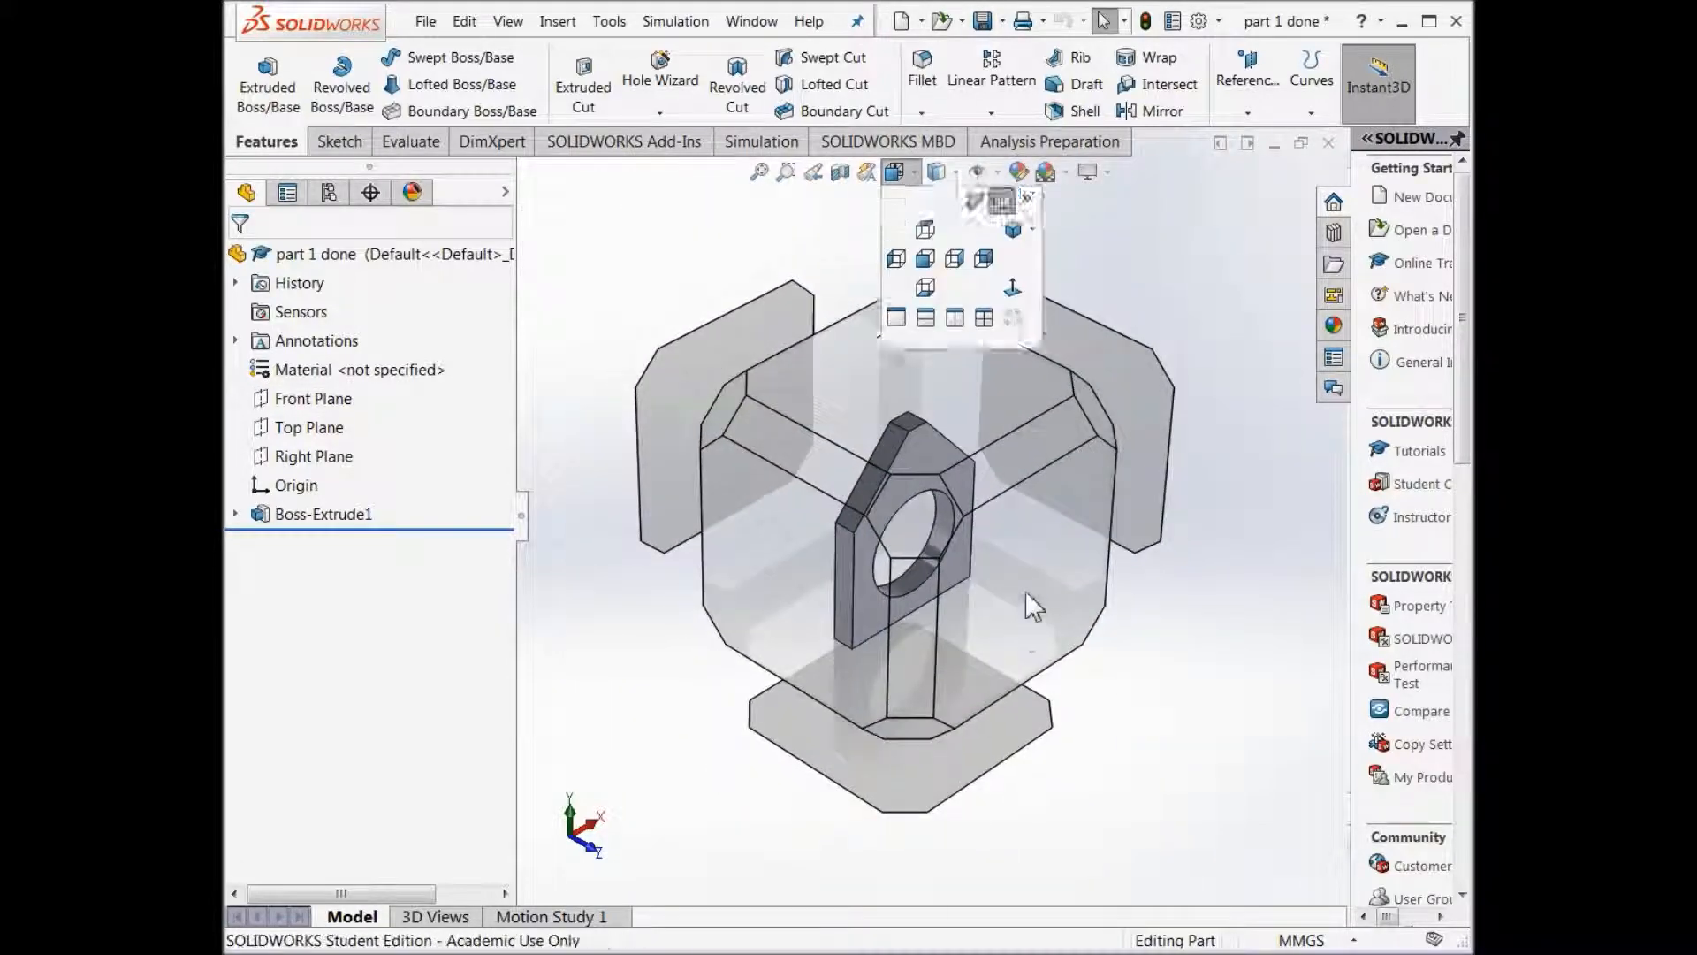
click(1021, 598)
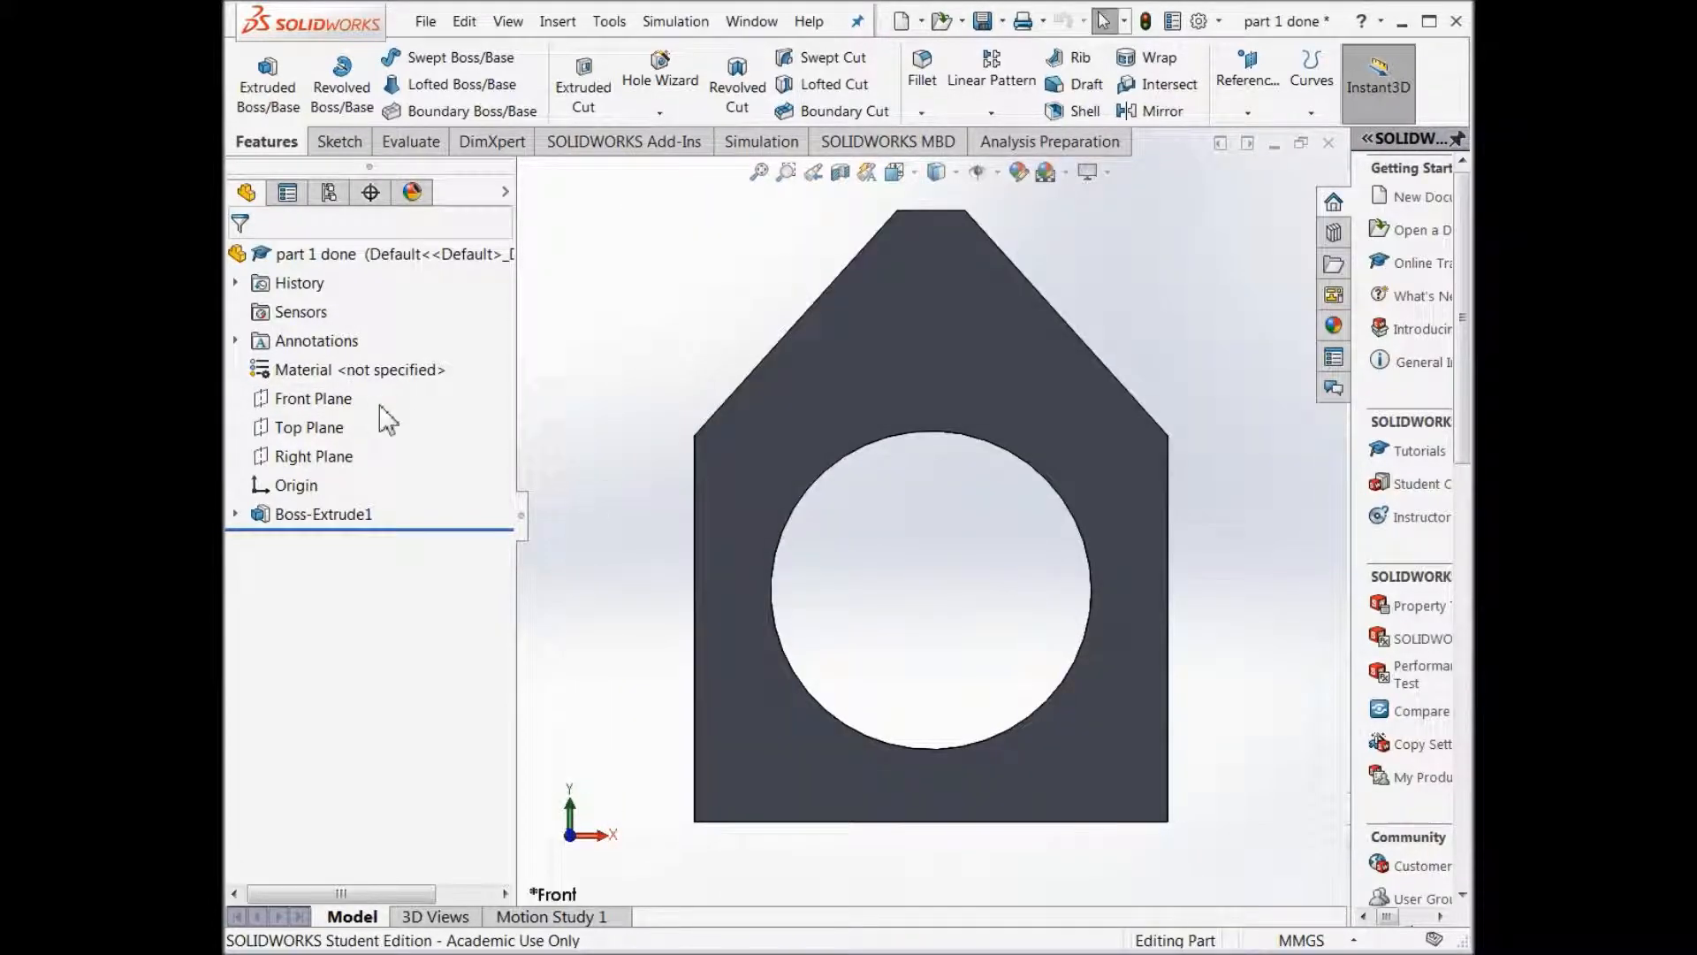
right_click(341, 410)
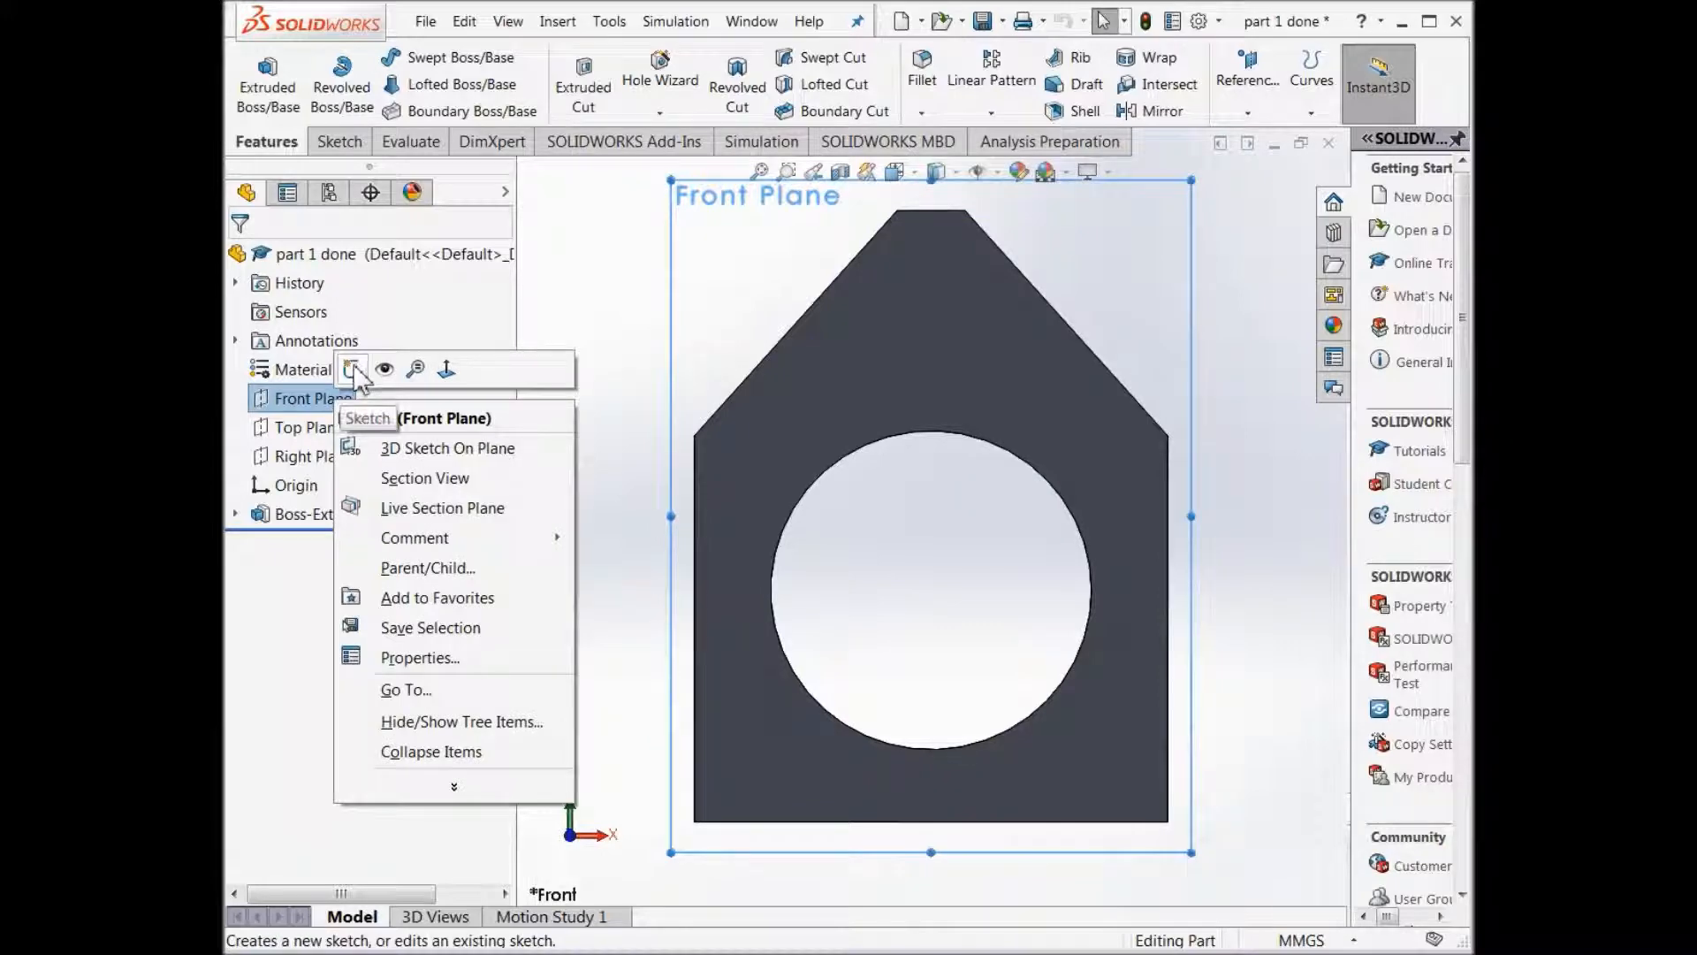
click(353, 368)
click(421, 59)
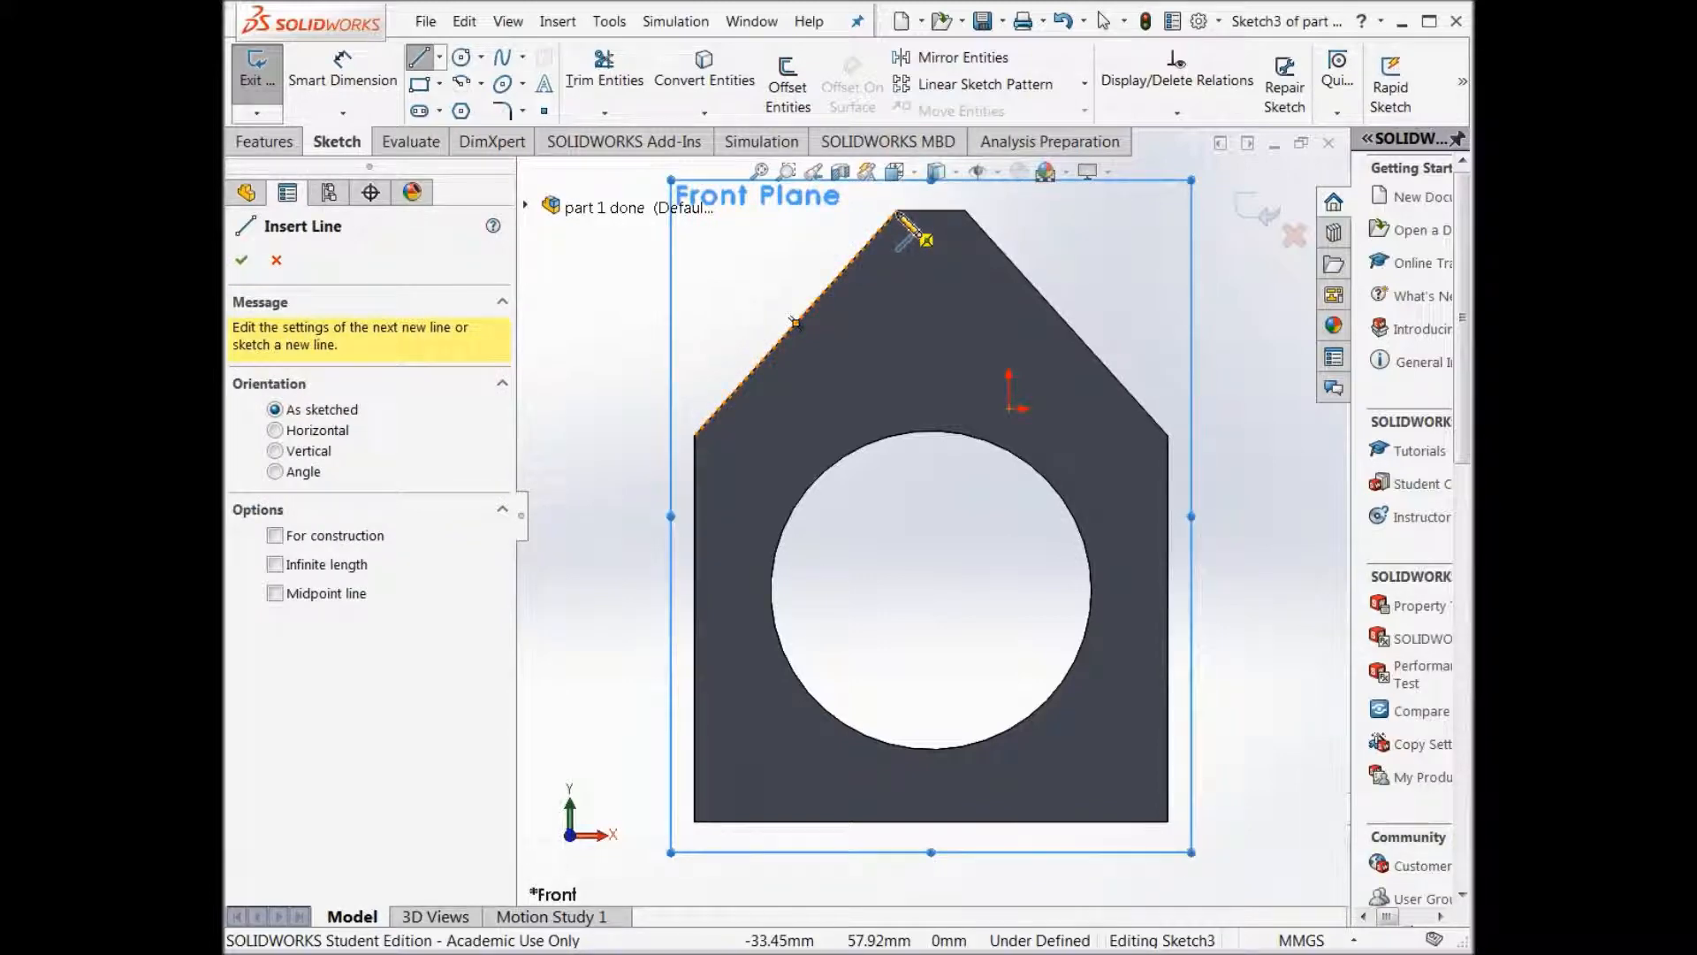
click(896, 211)
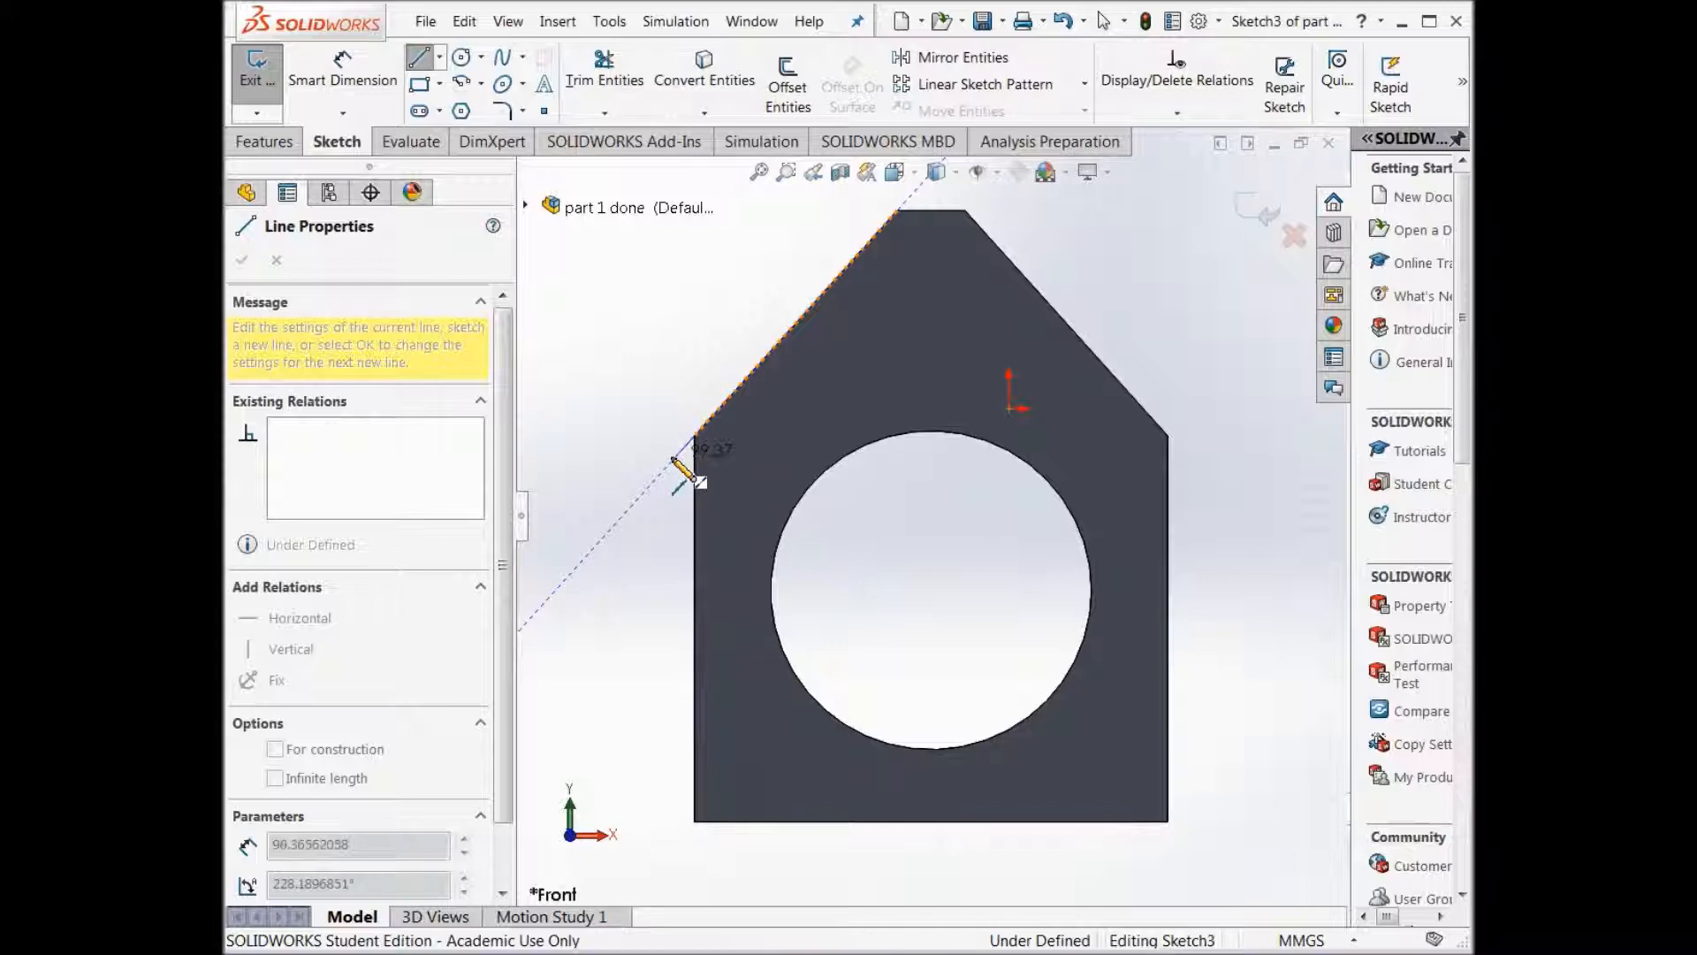
click(674, 459)
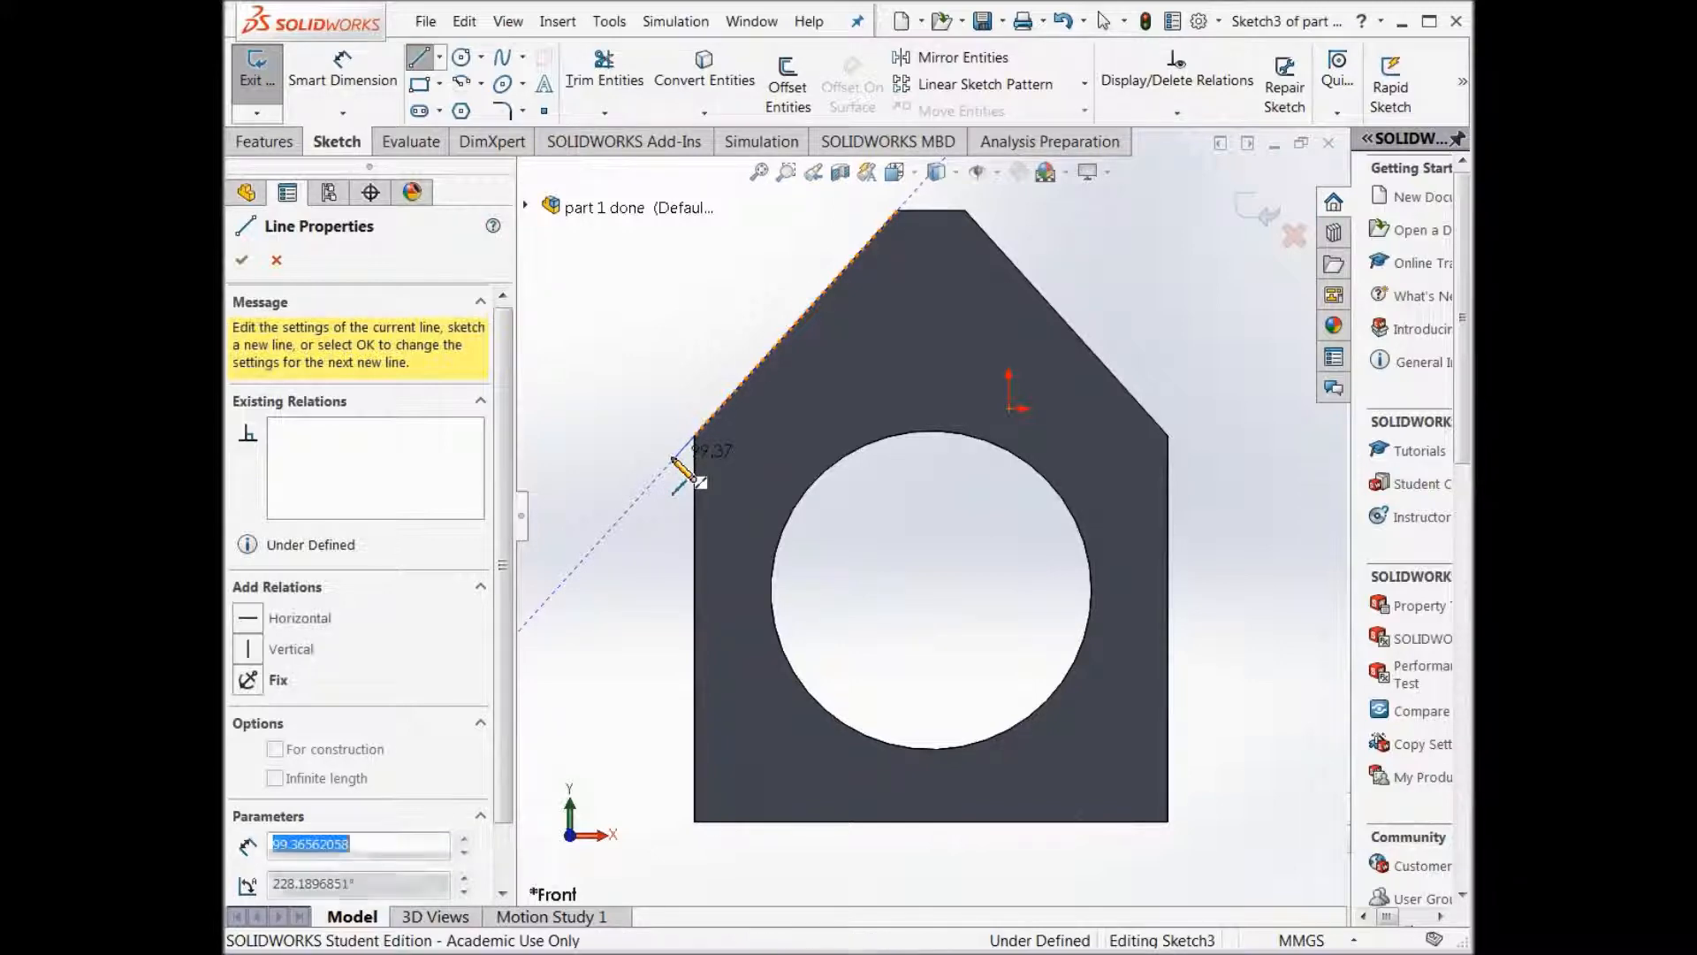
Dimension the sketch line along the left roof slope at 100 mm.
click(346, 95)
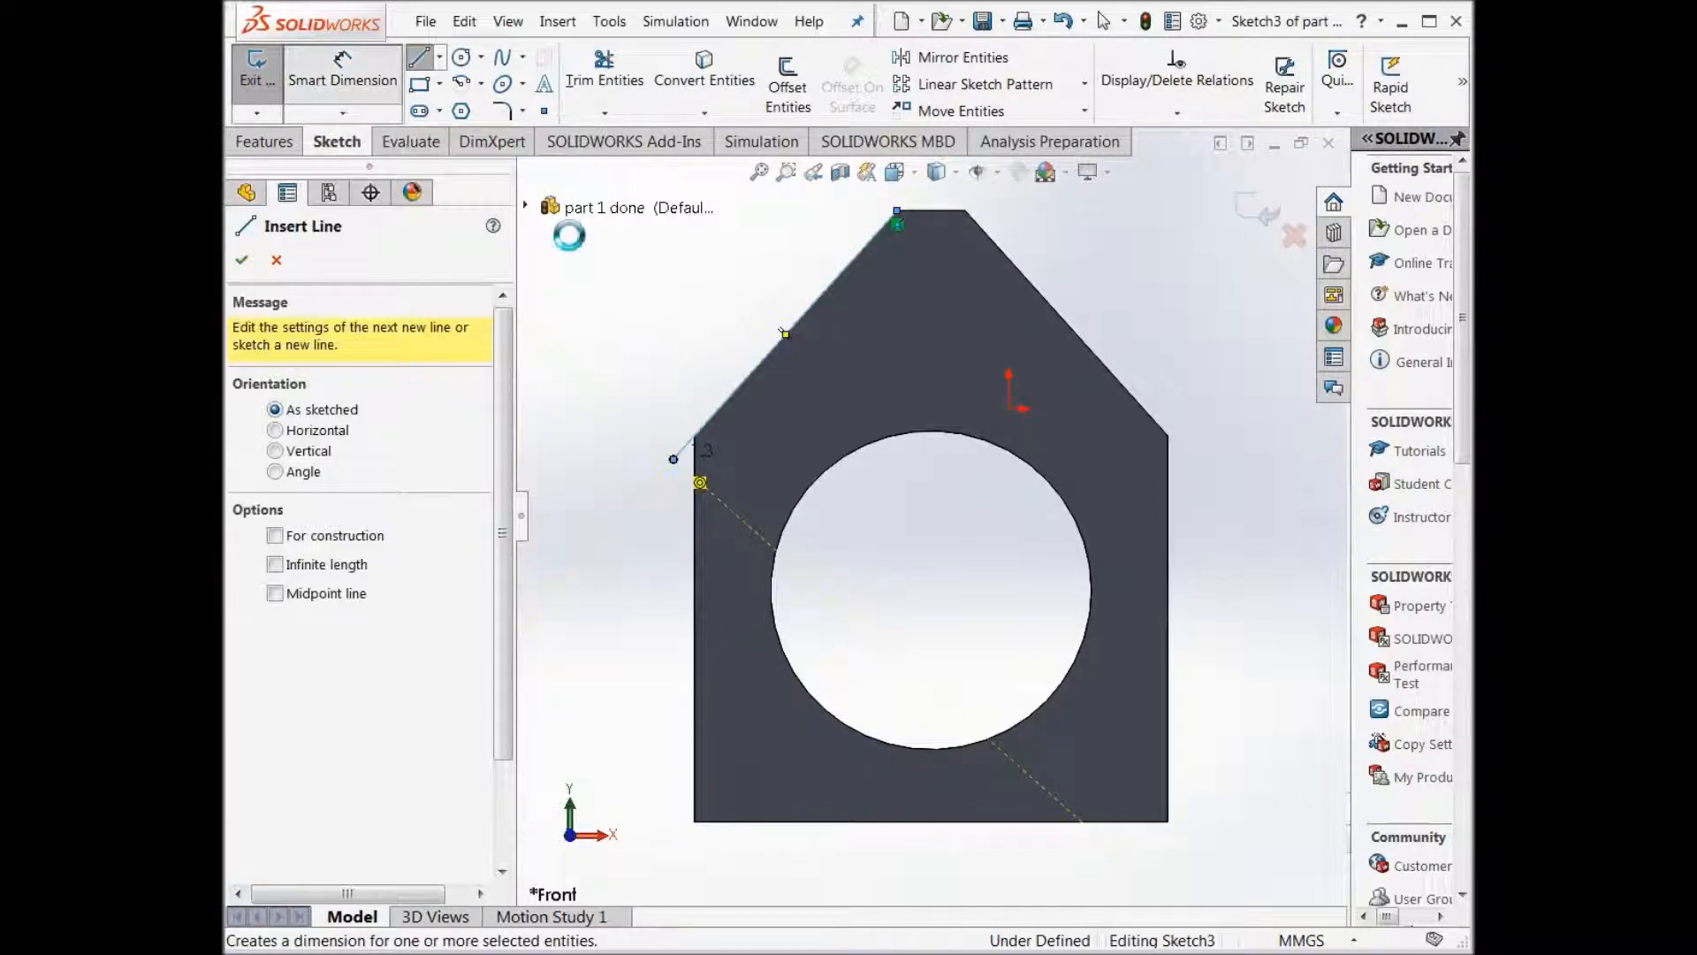
click(751, 381)
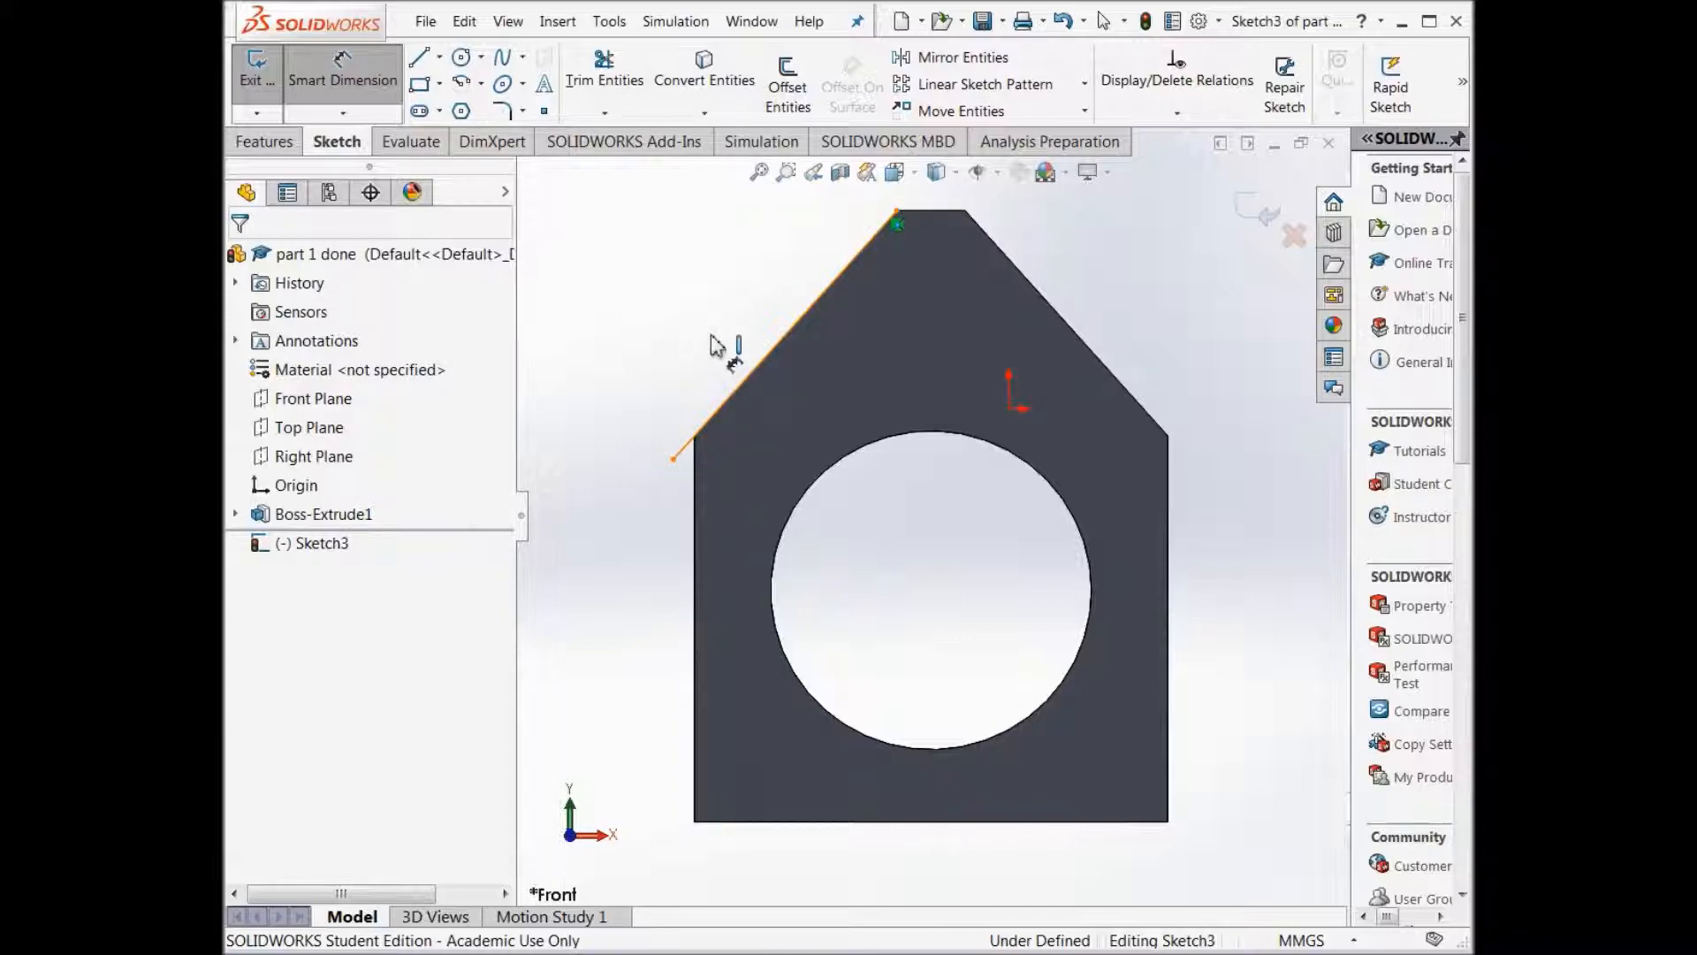
click(714, 344)
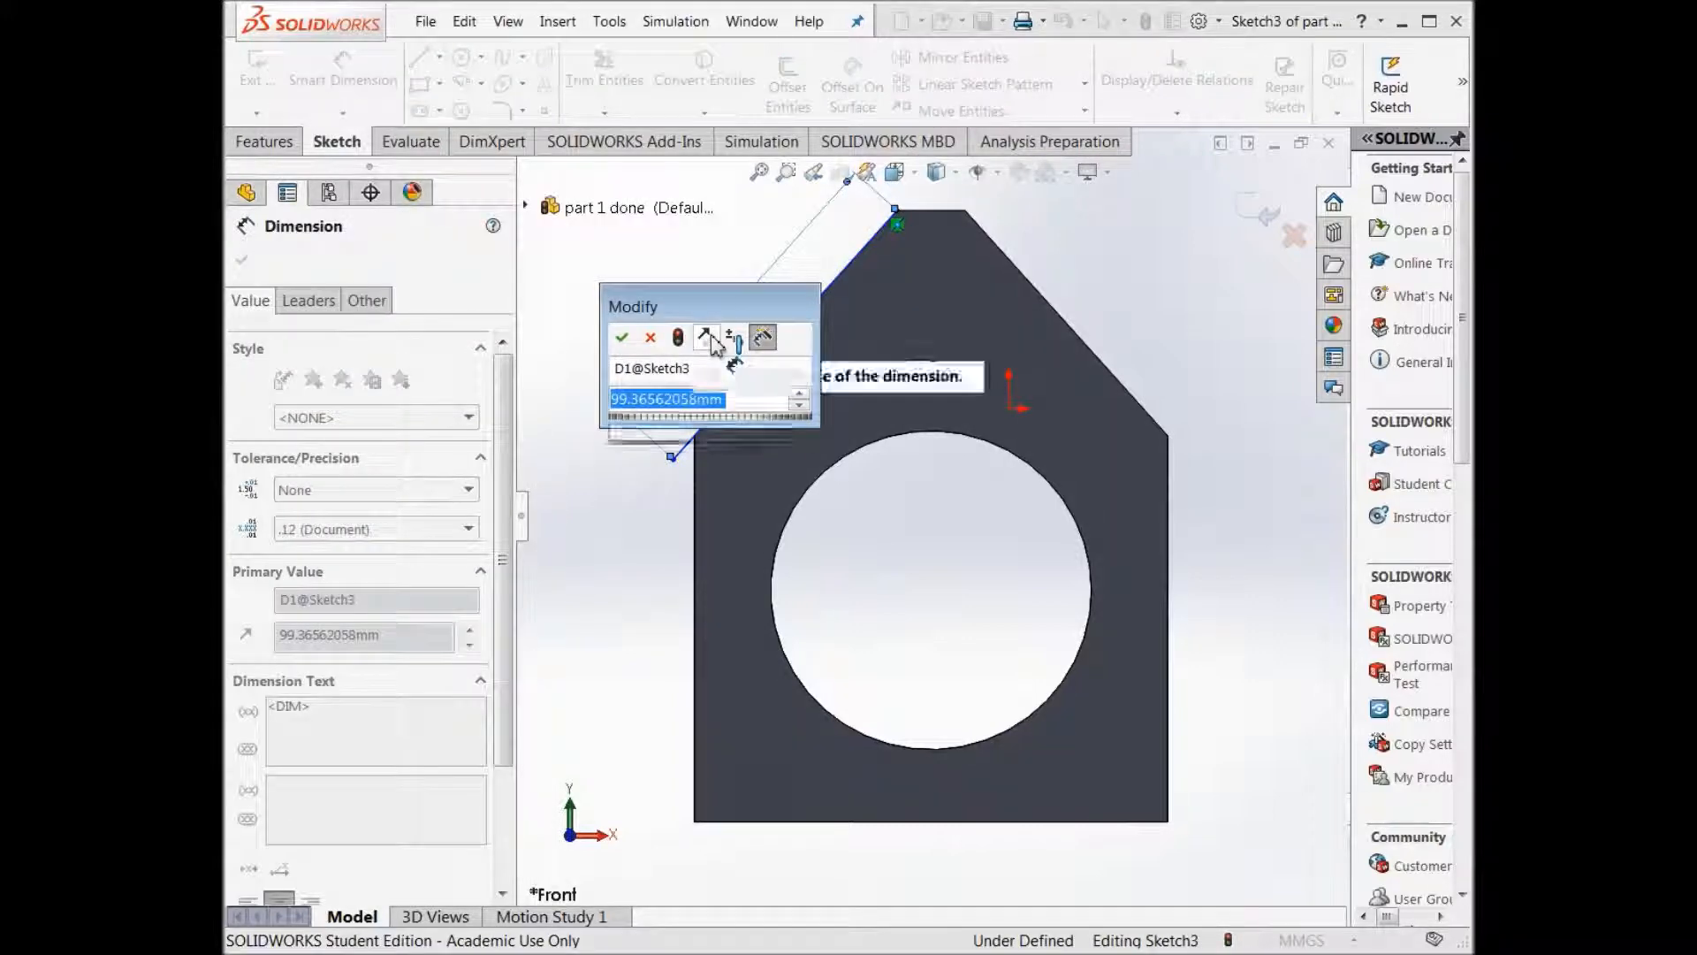
text(100)
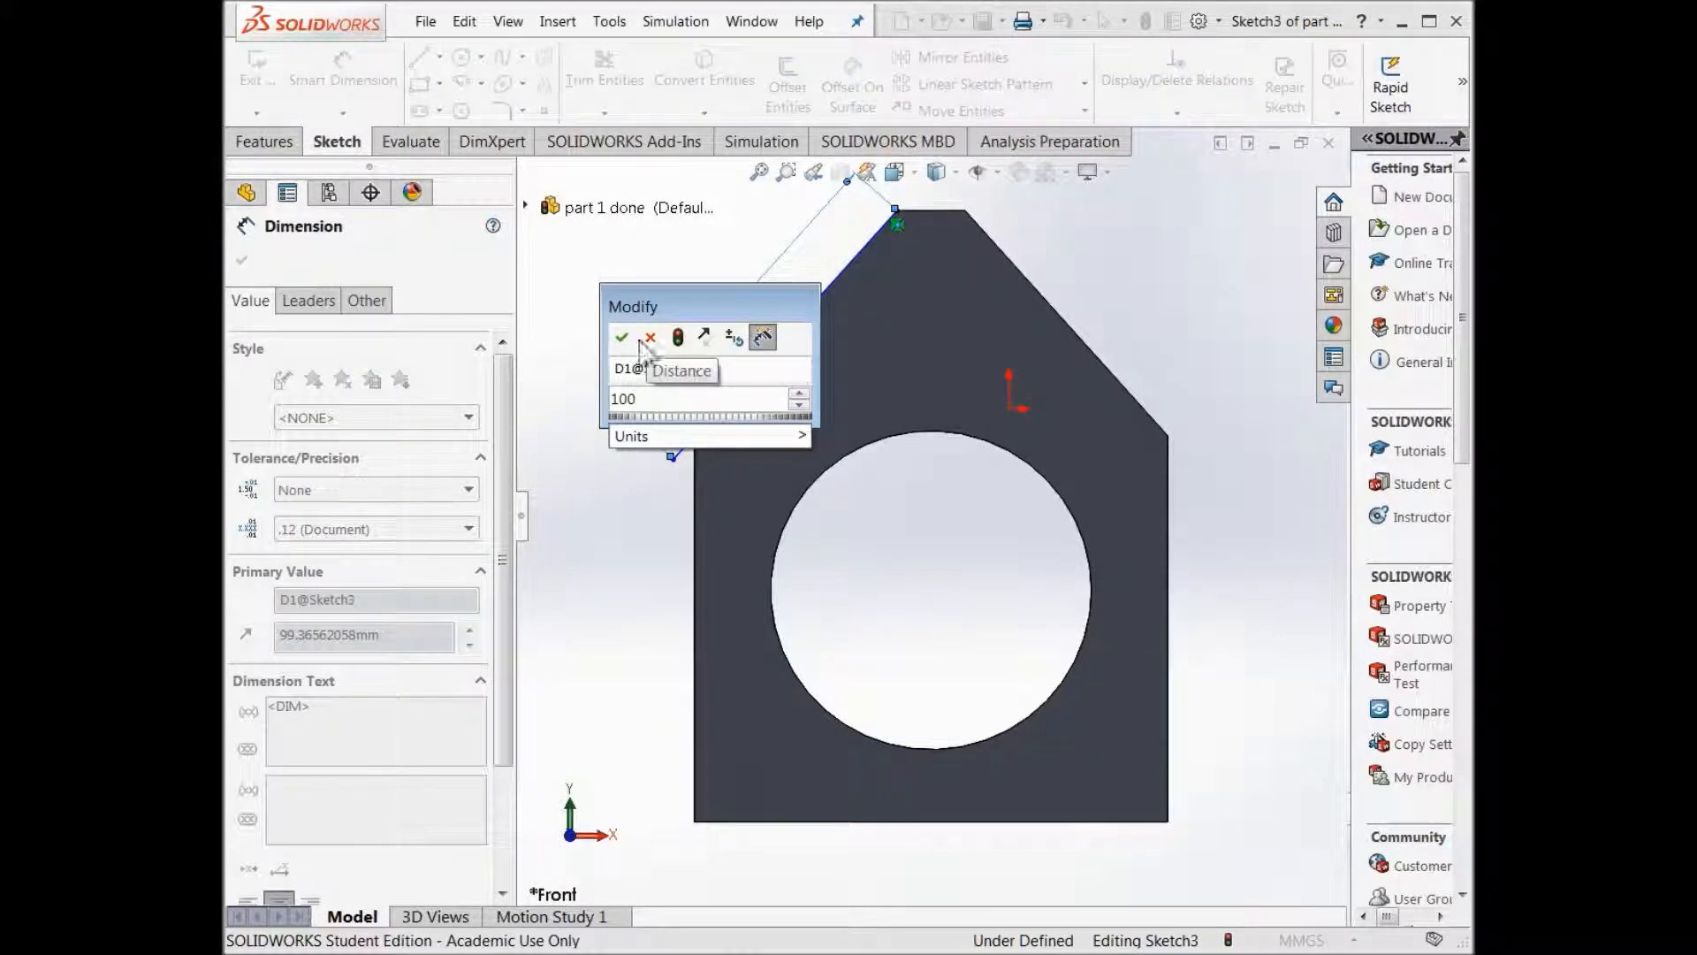
click(622, 341)
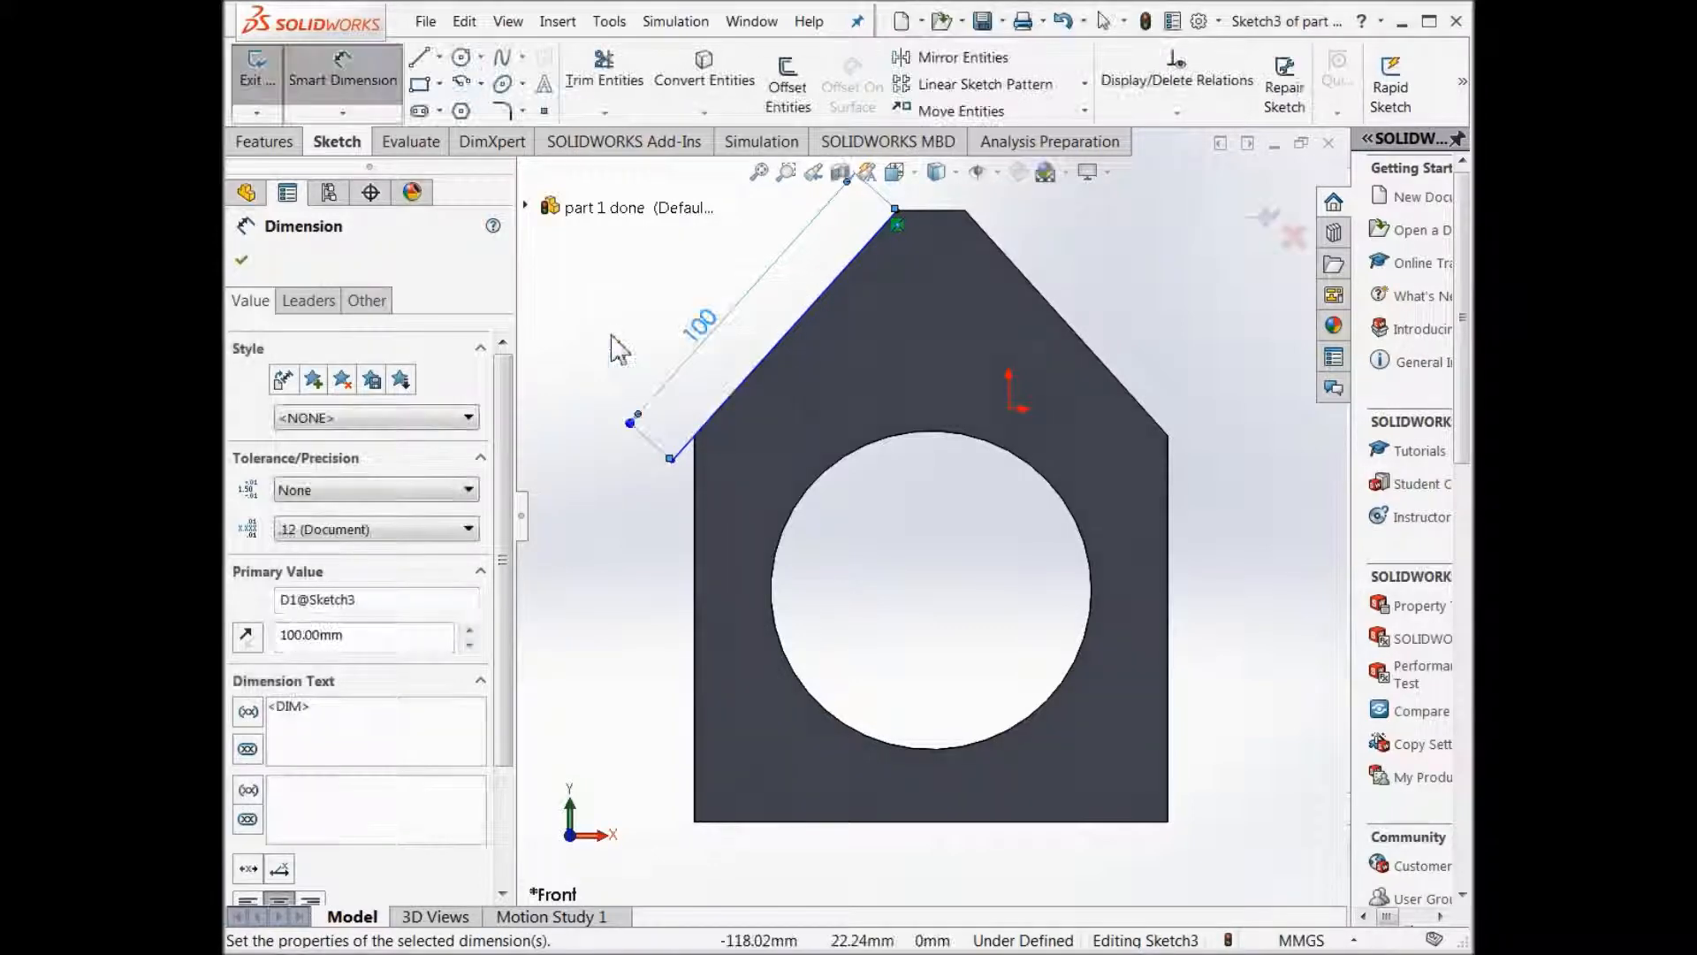
Draw connected lines across the flat top and about 94 mm down the right roof slope, slightly past the wall corner.
click(423, 59)
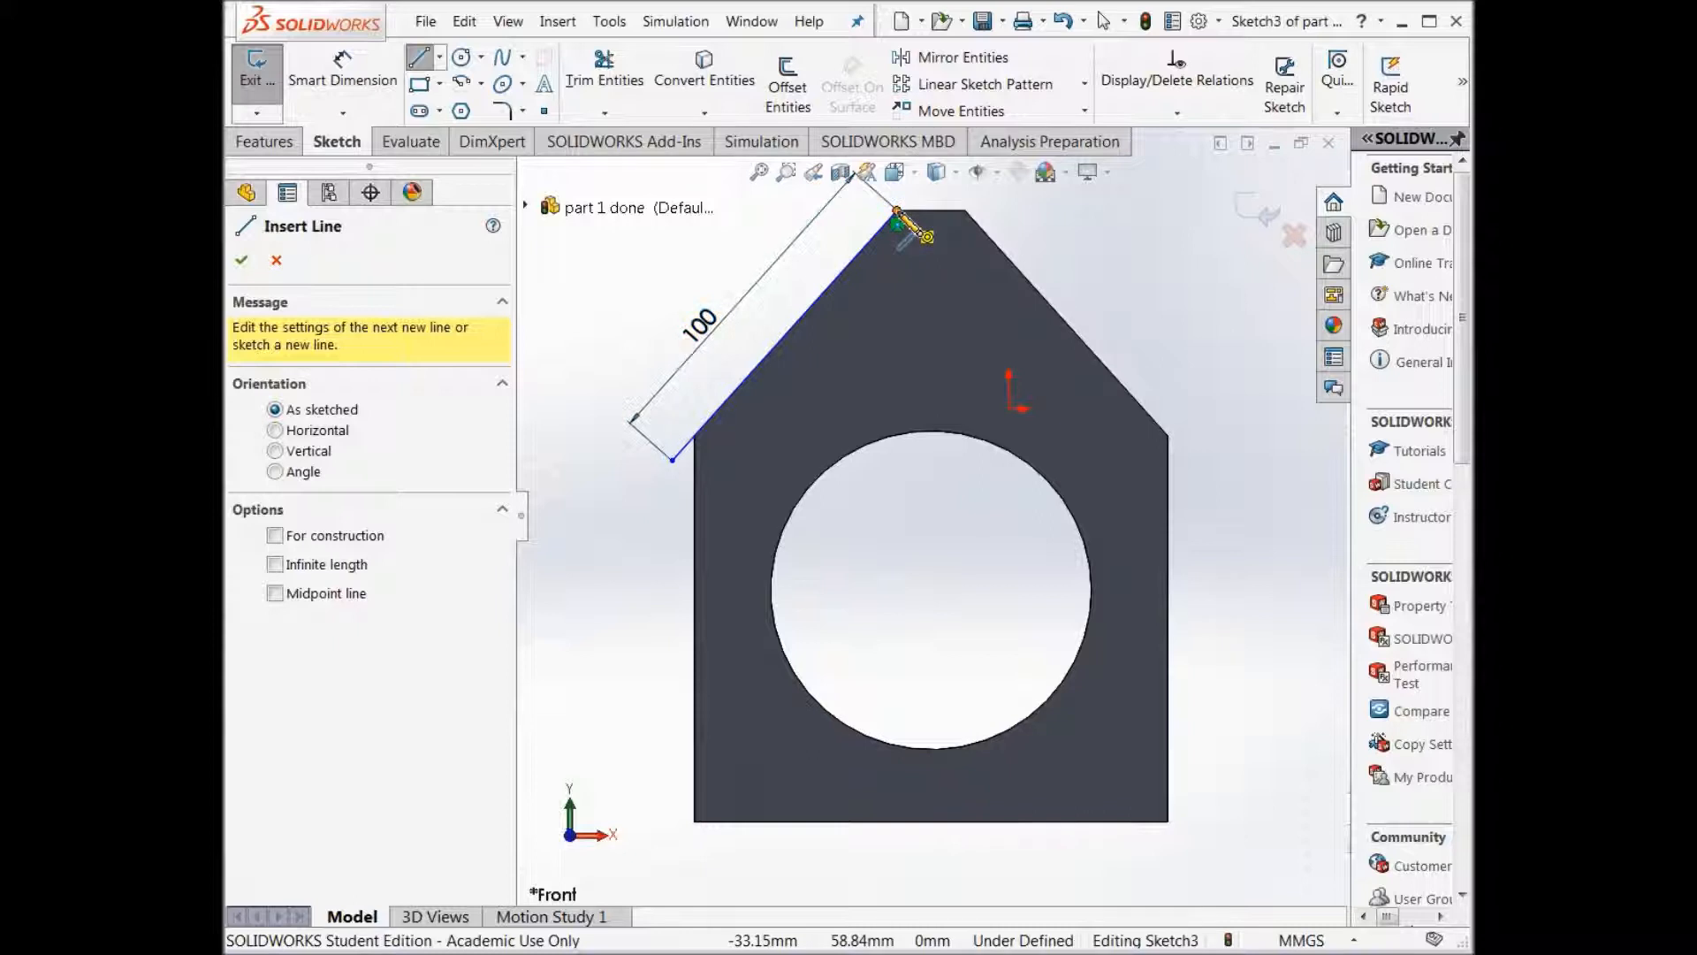
click(967, 212)
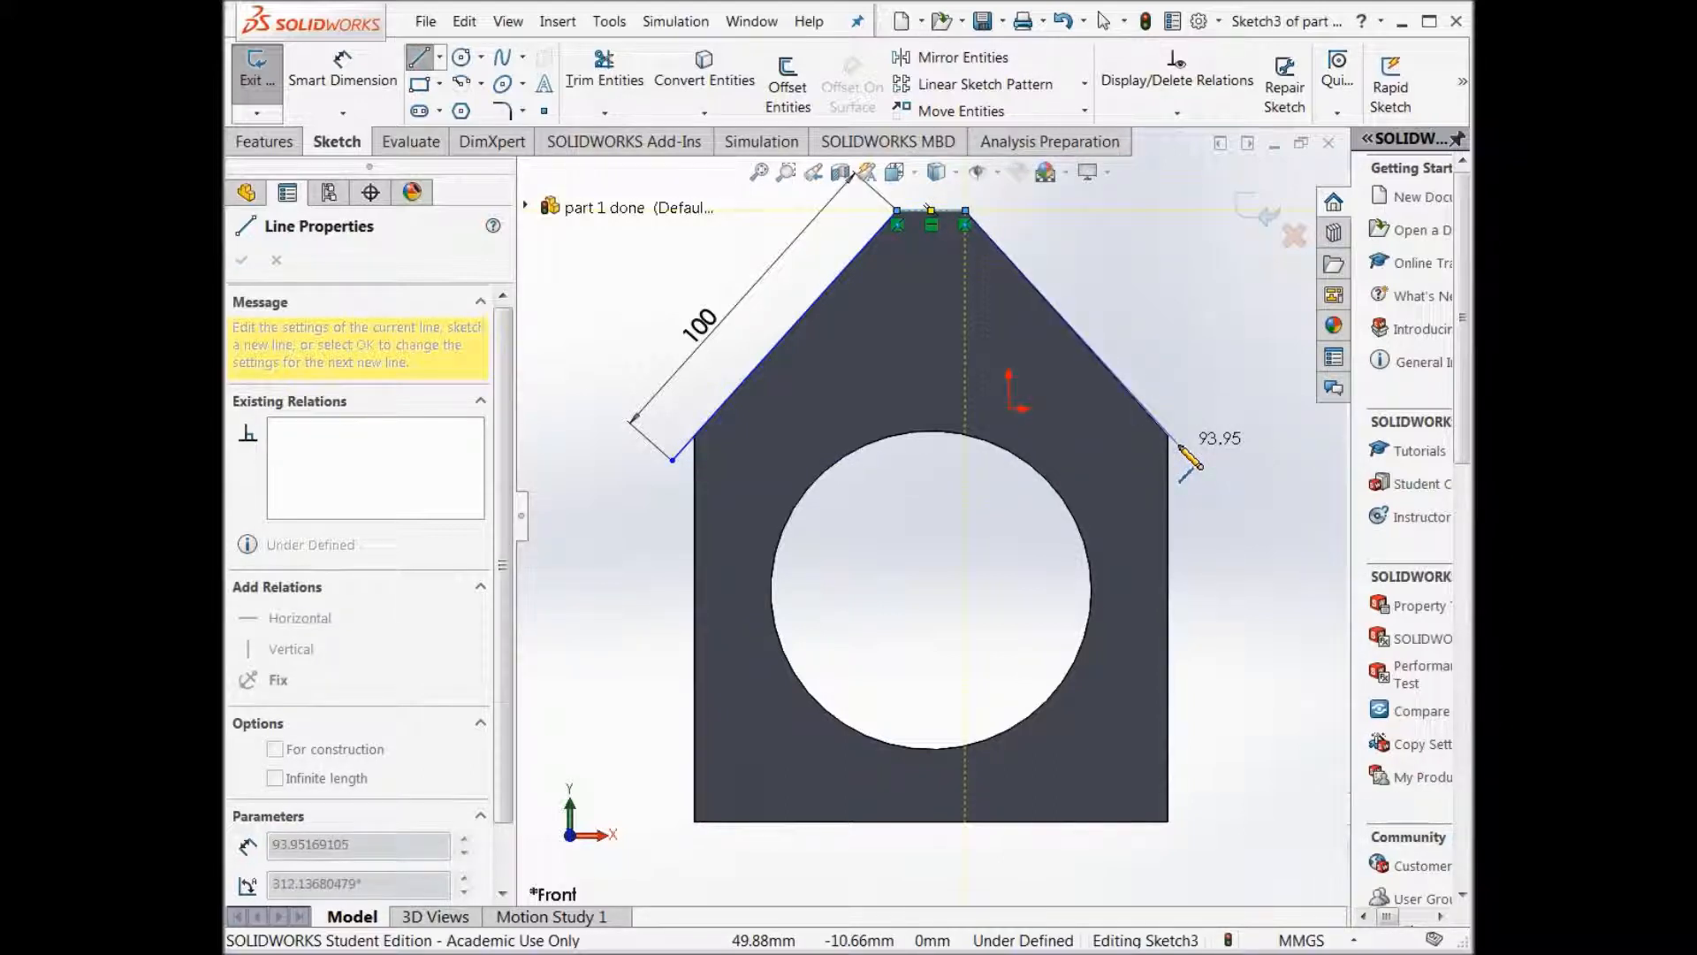
click(1178, 443)
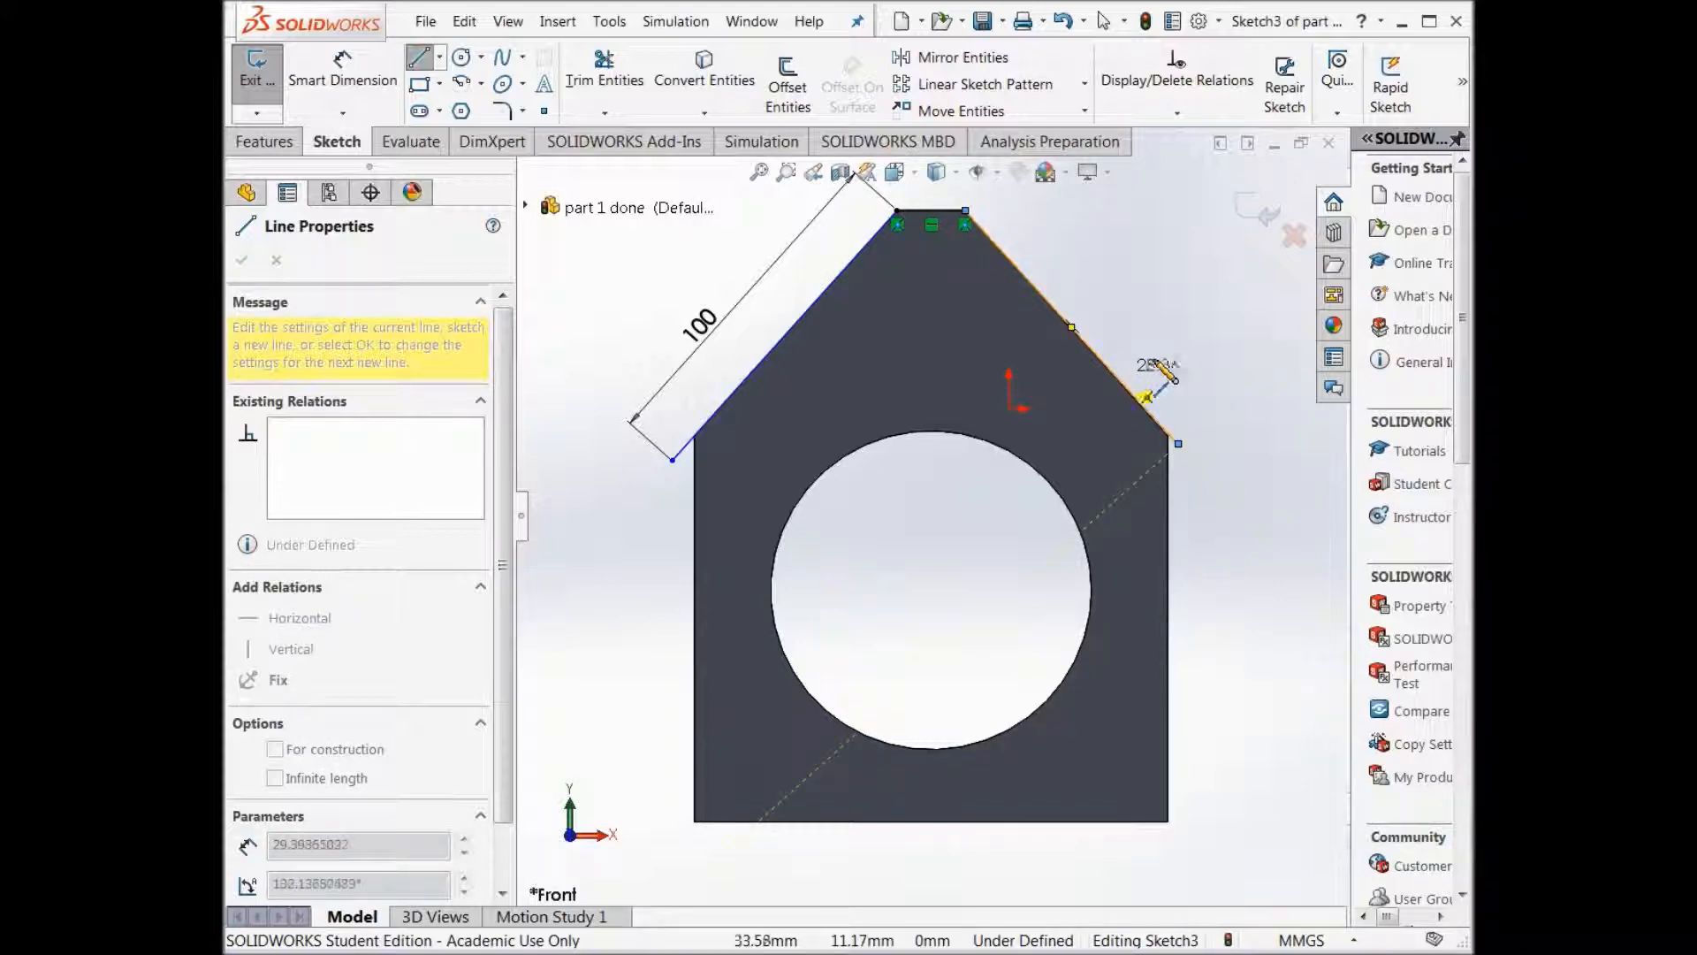
key(Escape)
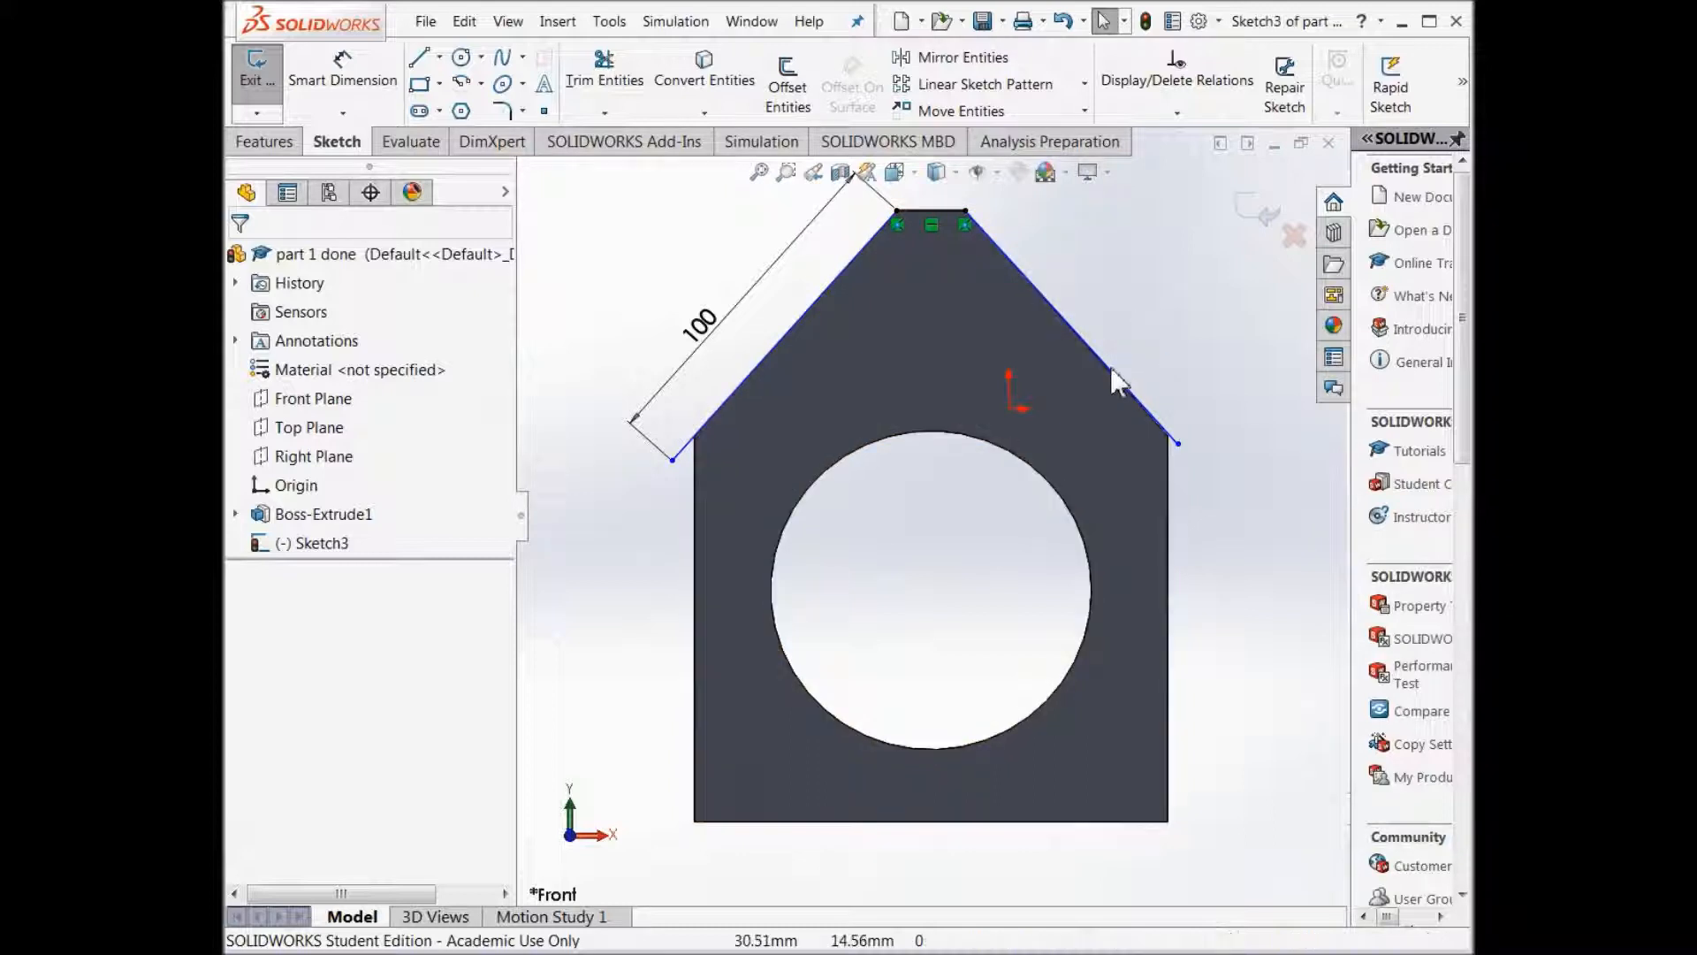
Dimension the sketch line along the right roof slope at 100 mm.
click(343, 72)
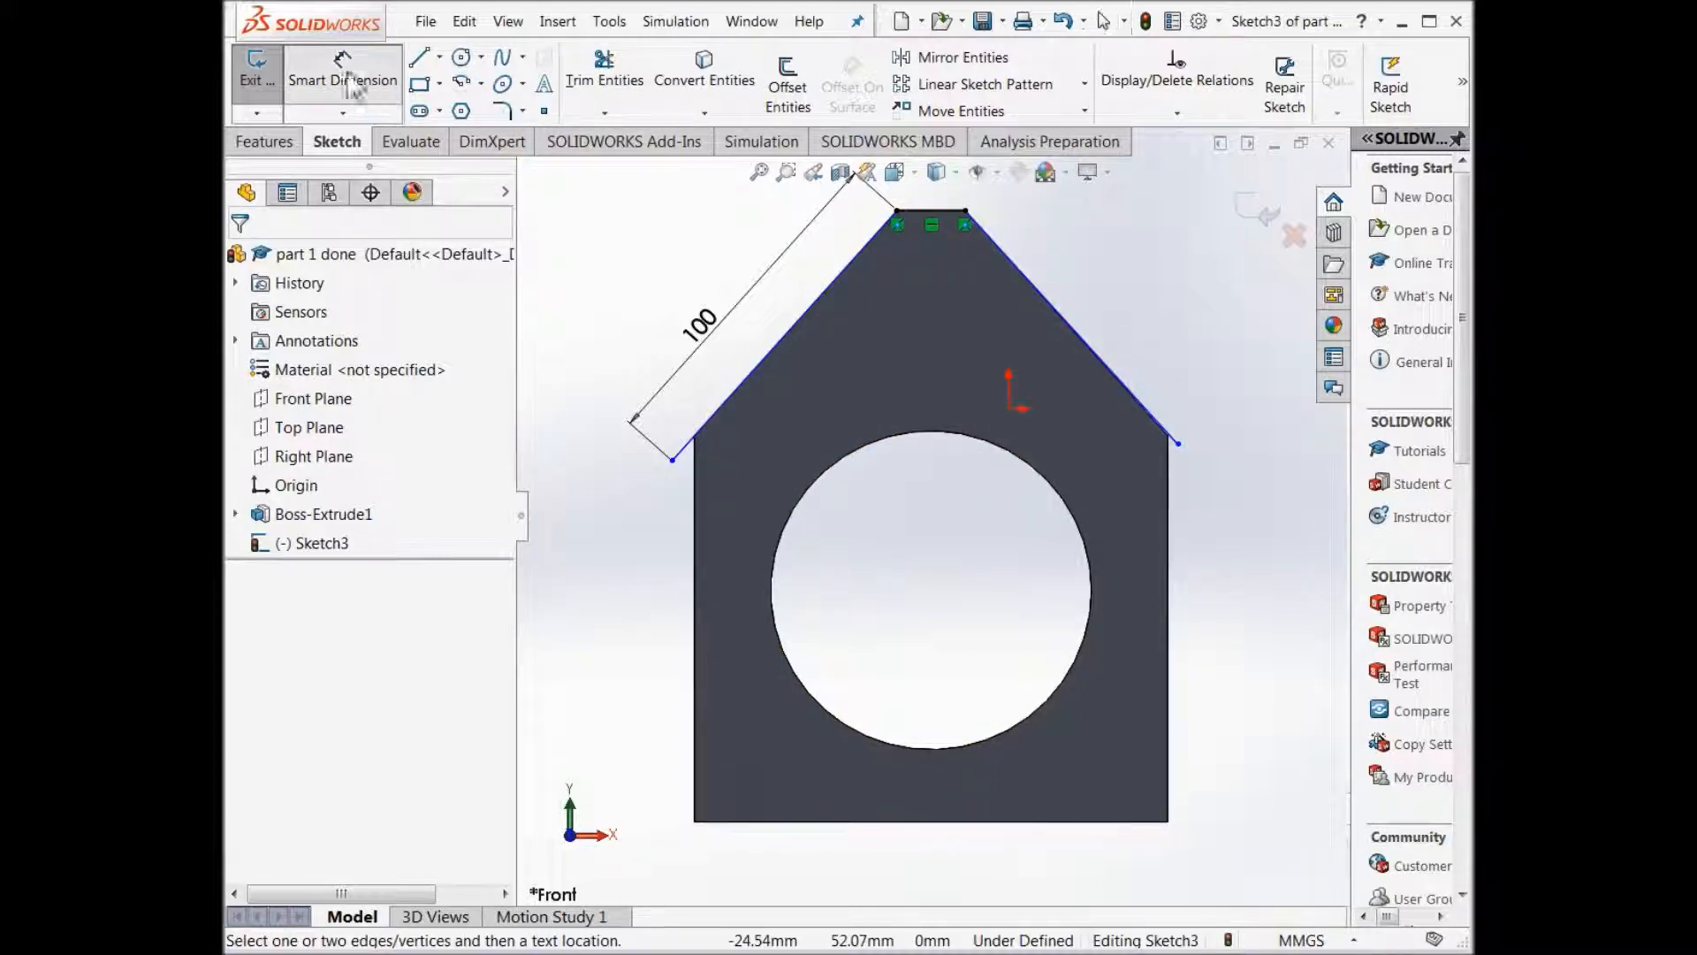
click(1063, 318)
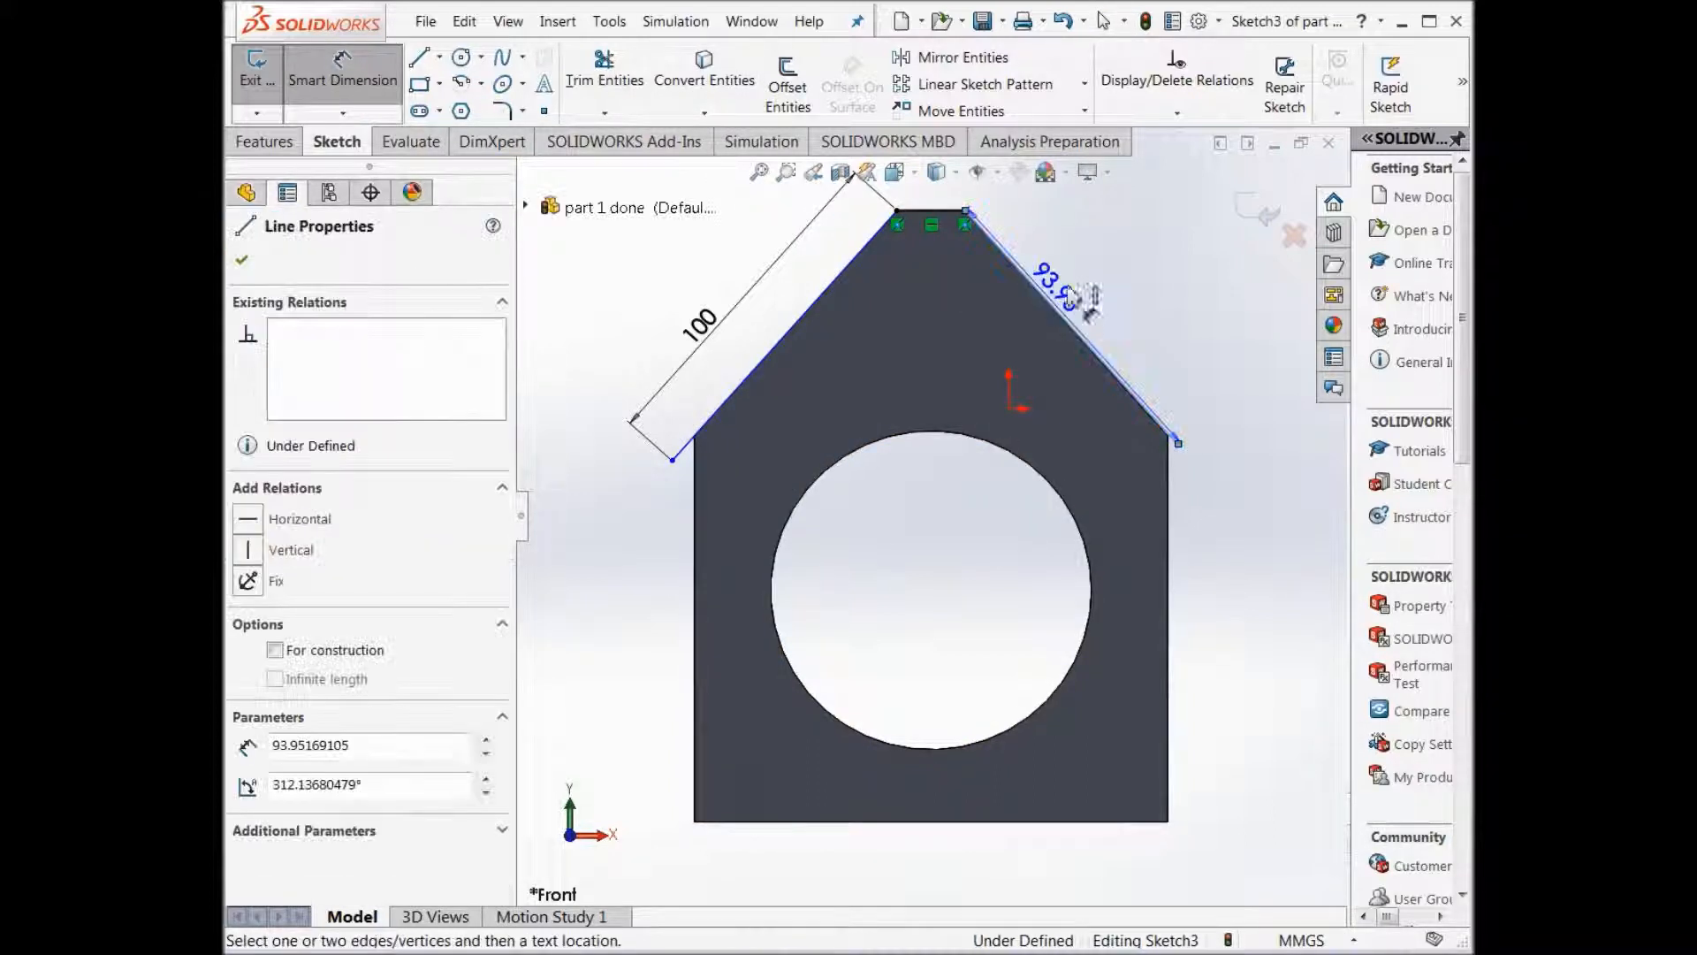
click(1131, 272)
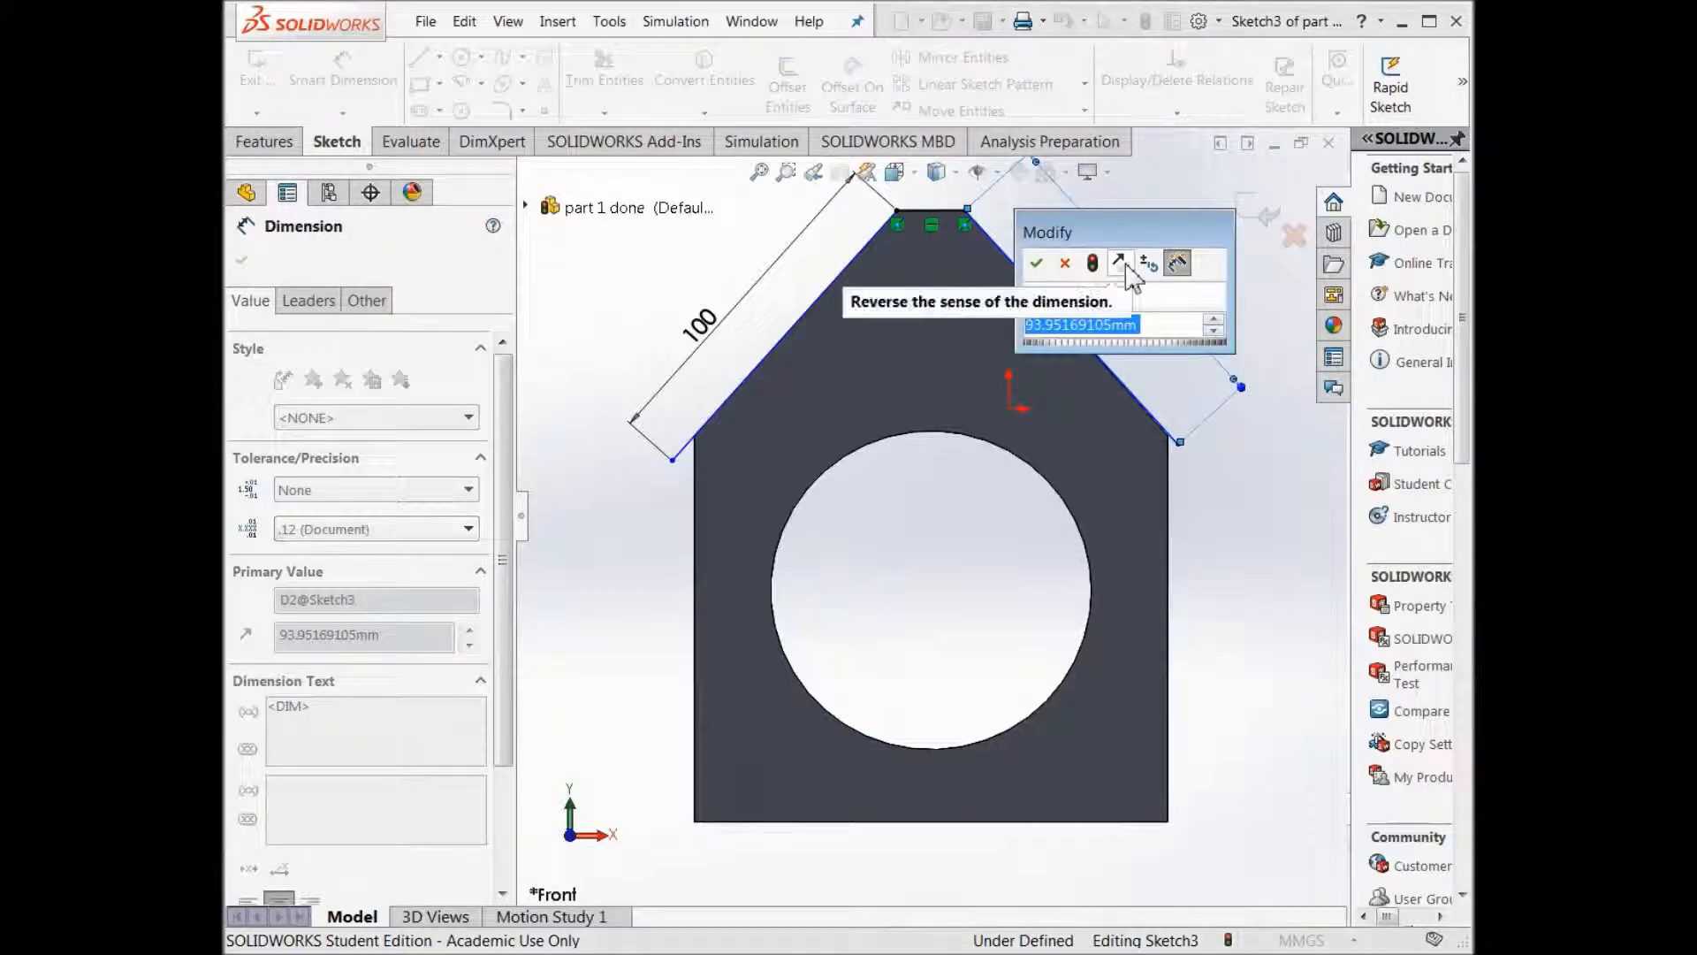
text(100)
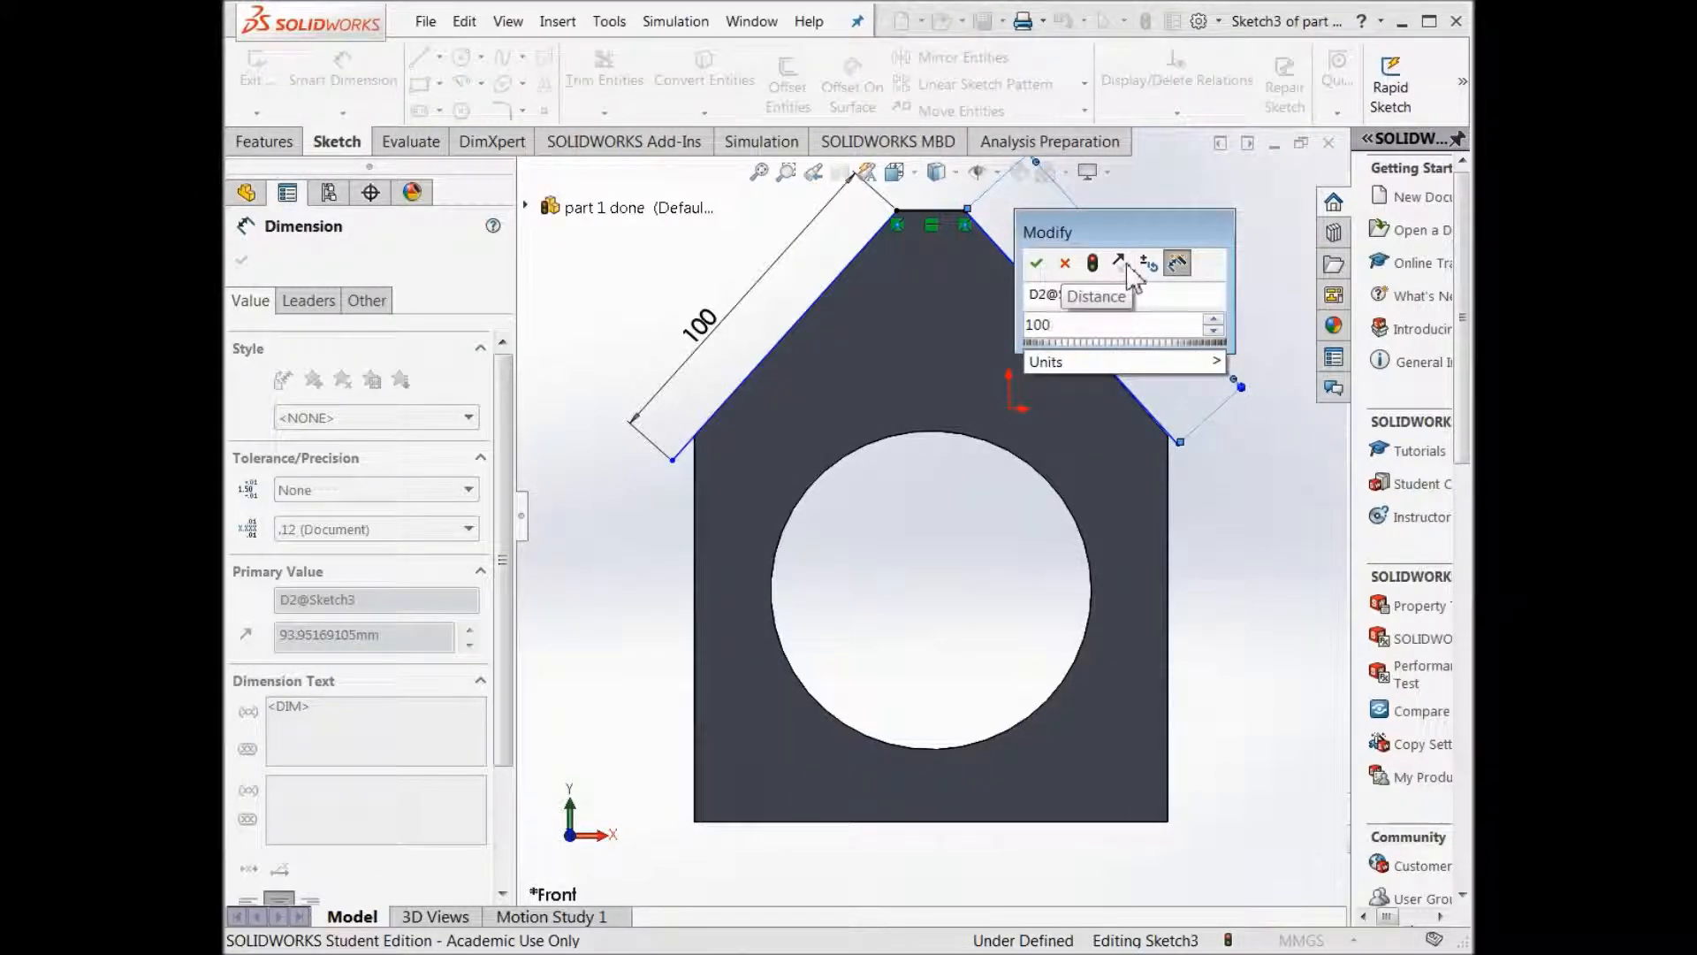
click(1036, 266)
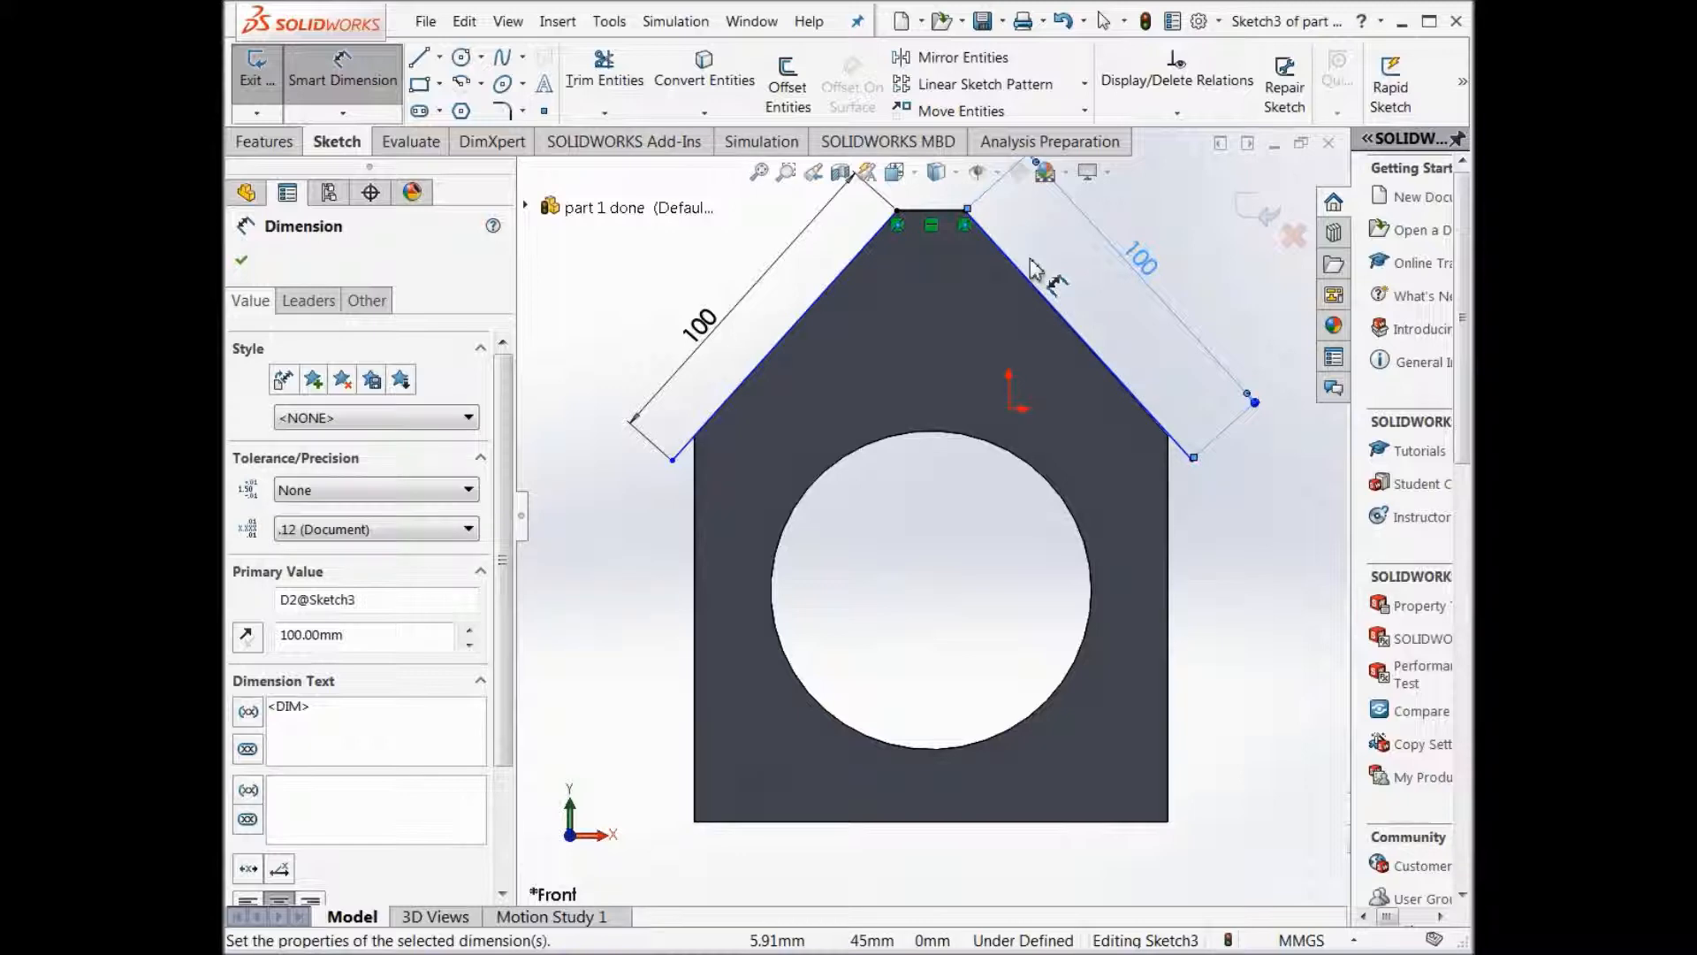
Extrude the open roof profile as a Mid Plane thin boss, 36 mm deep with a 3 mm wall thickness.
click(909, 170)
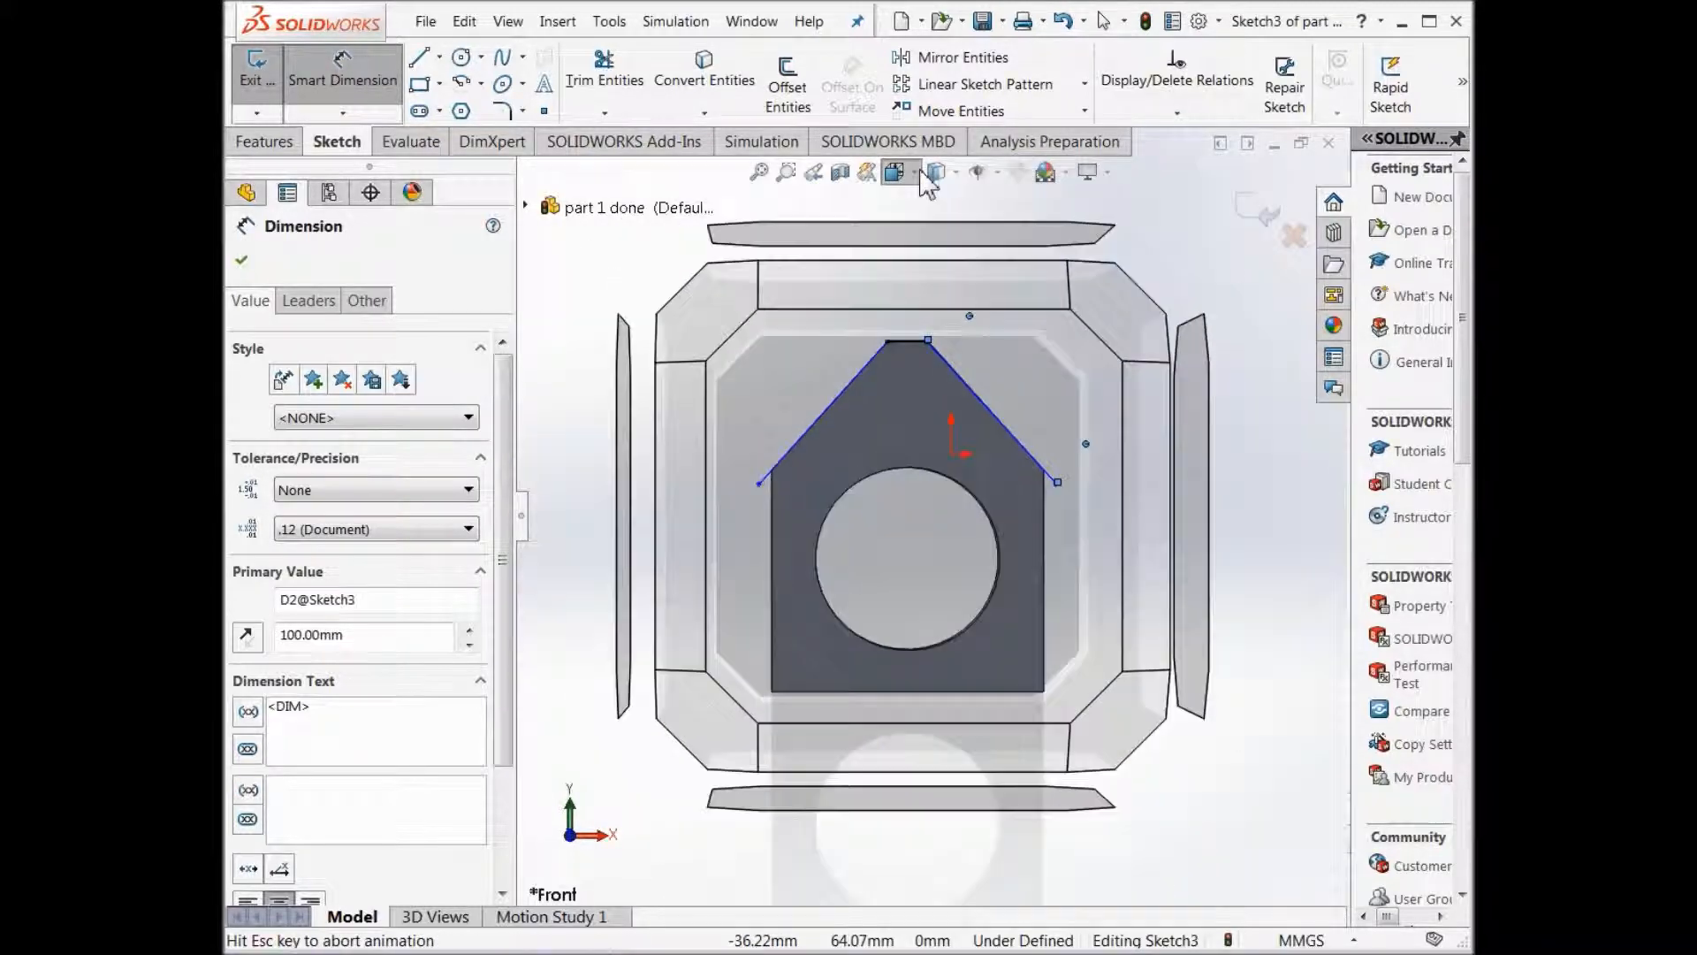
click(734, 350)
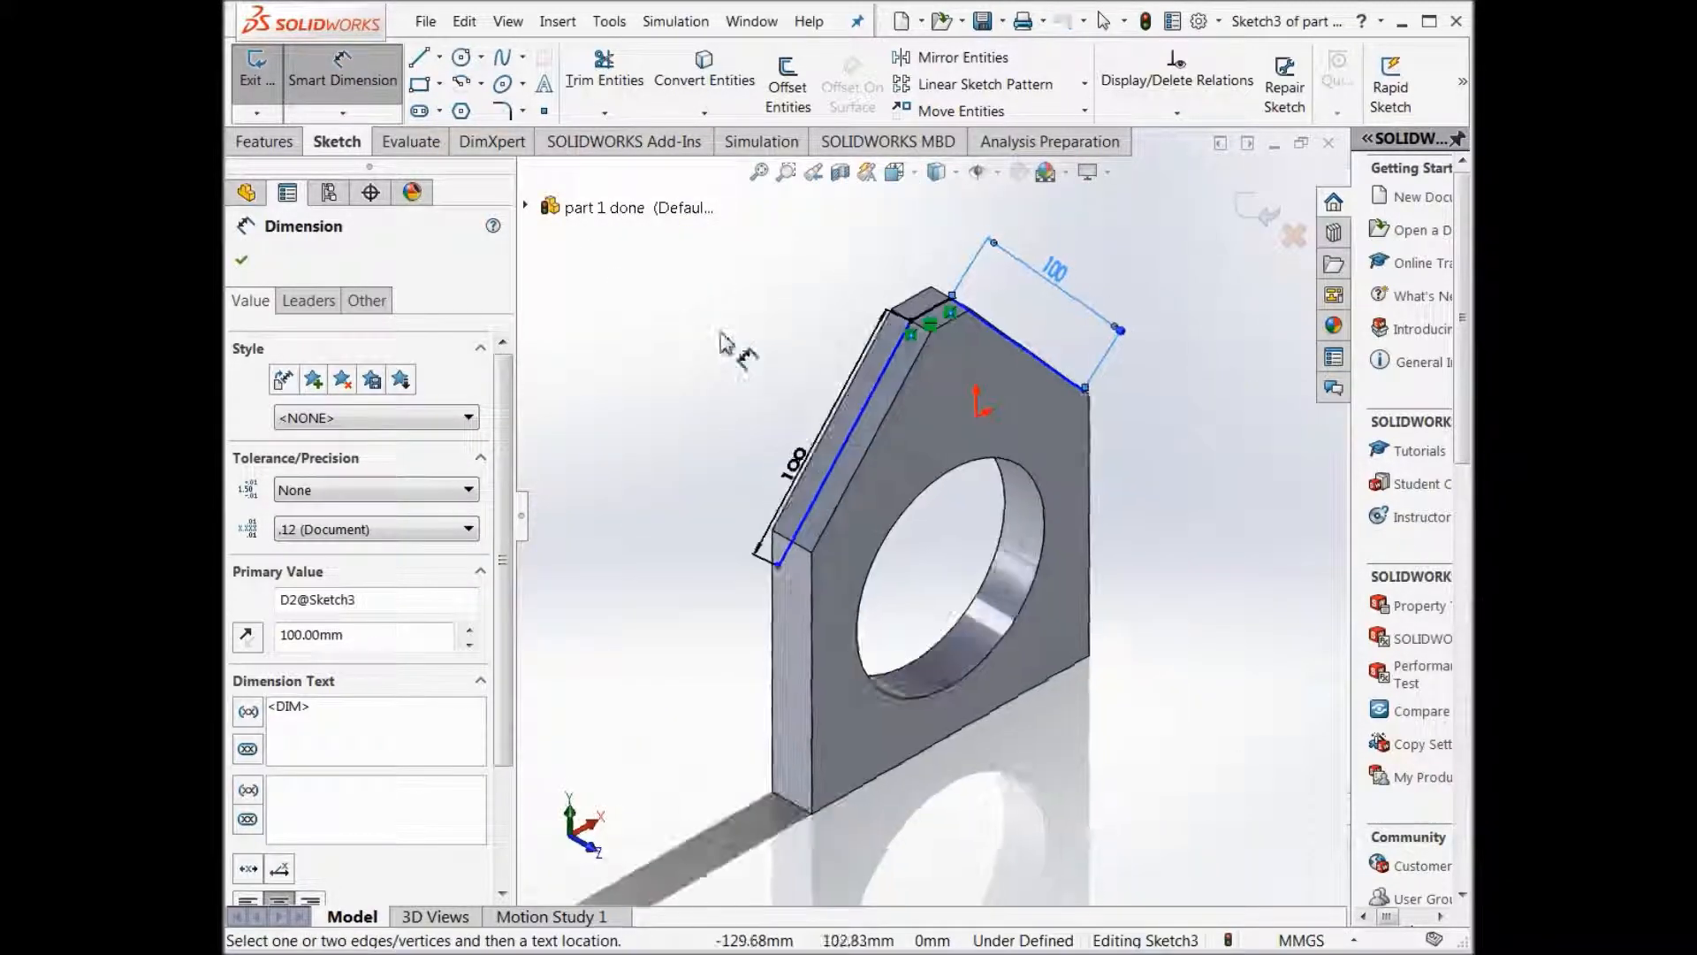
click(265, 143)
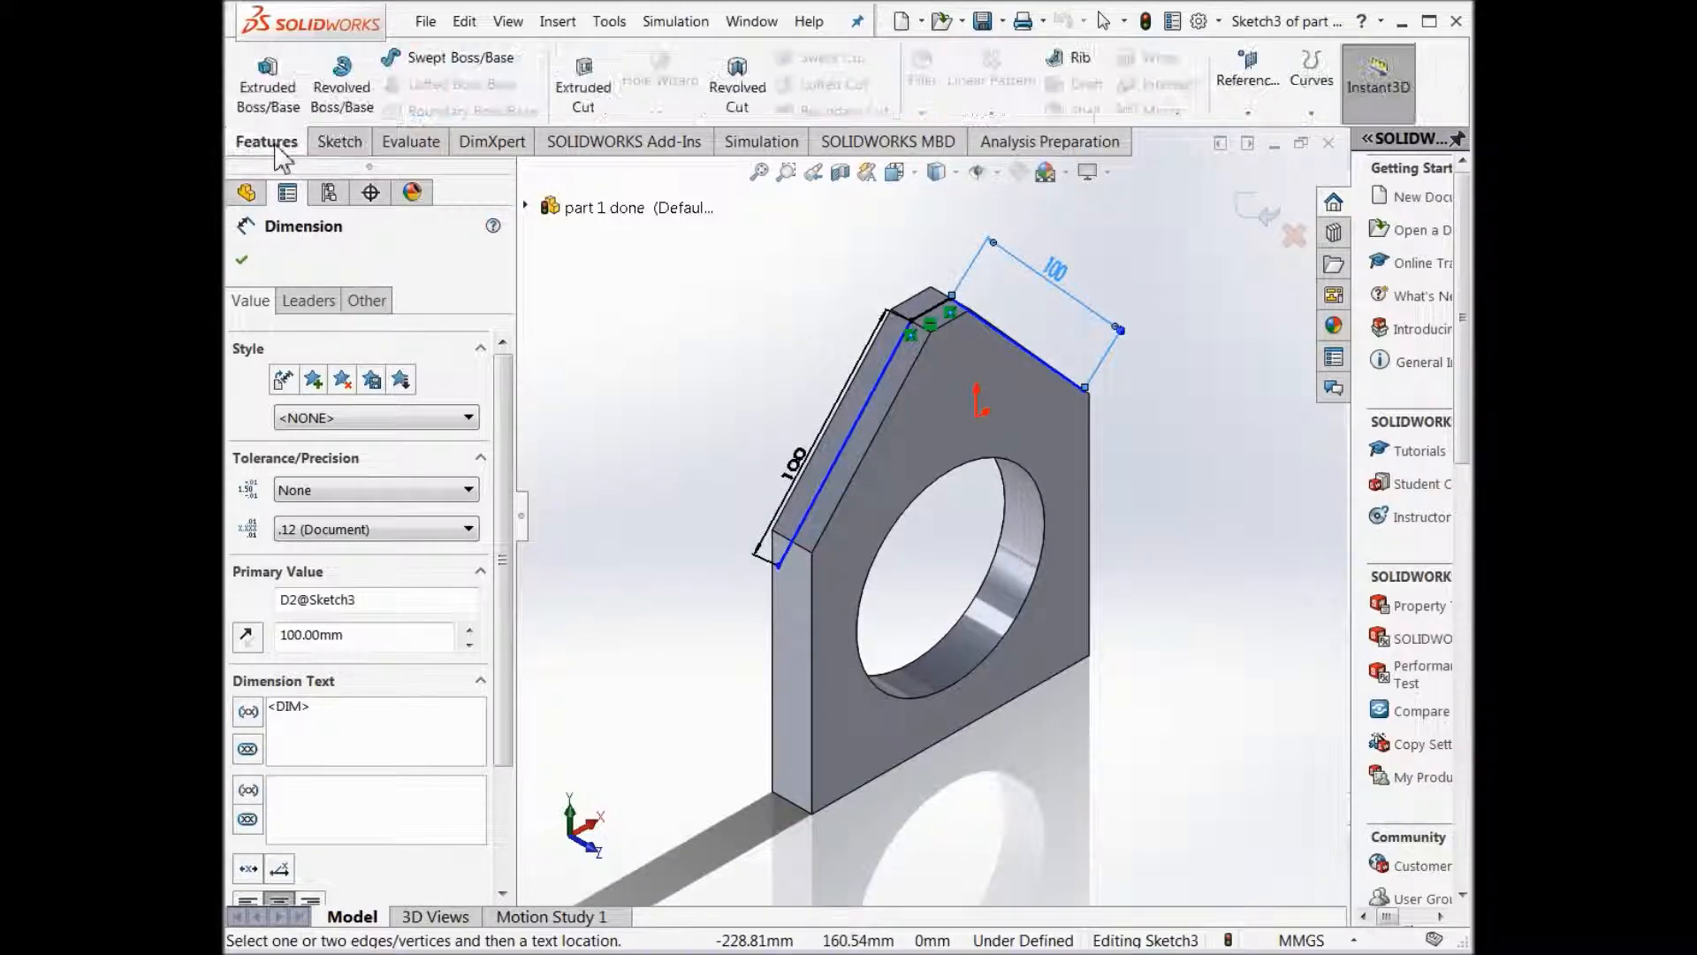
click(268, 97)
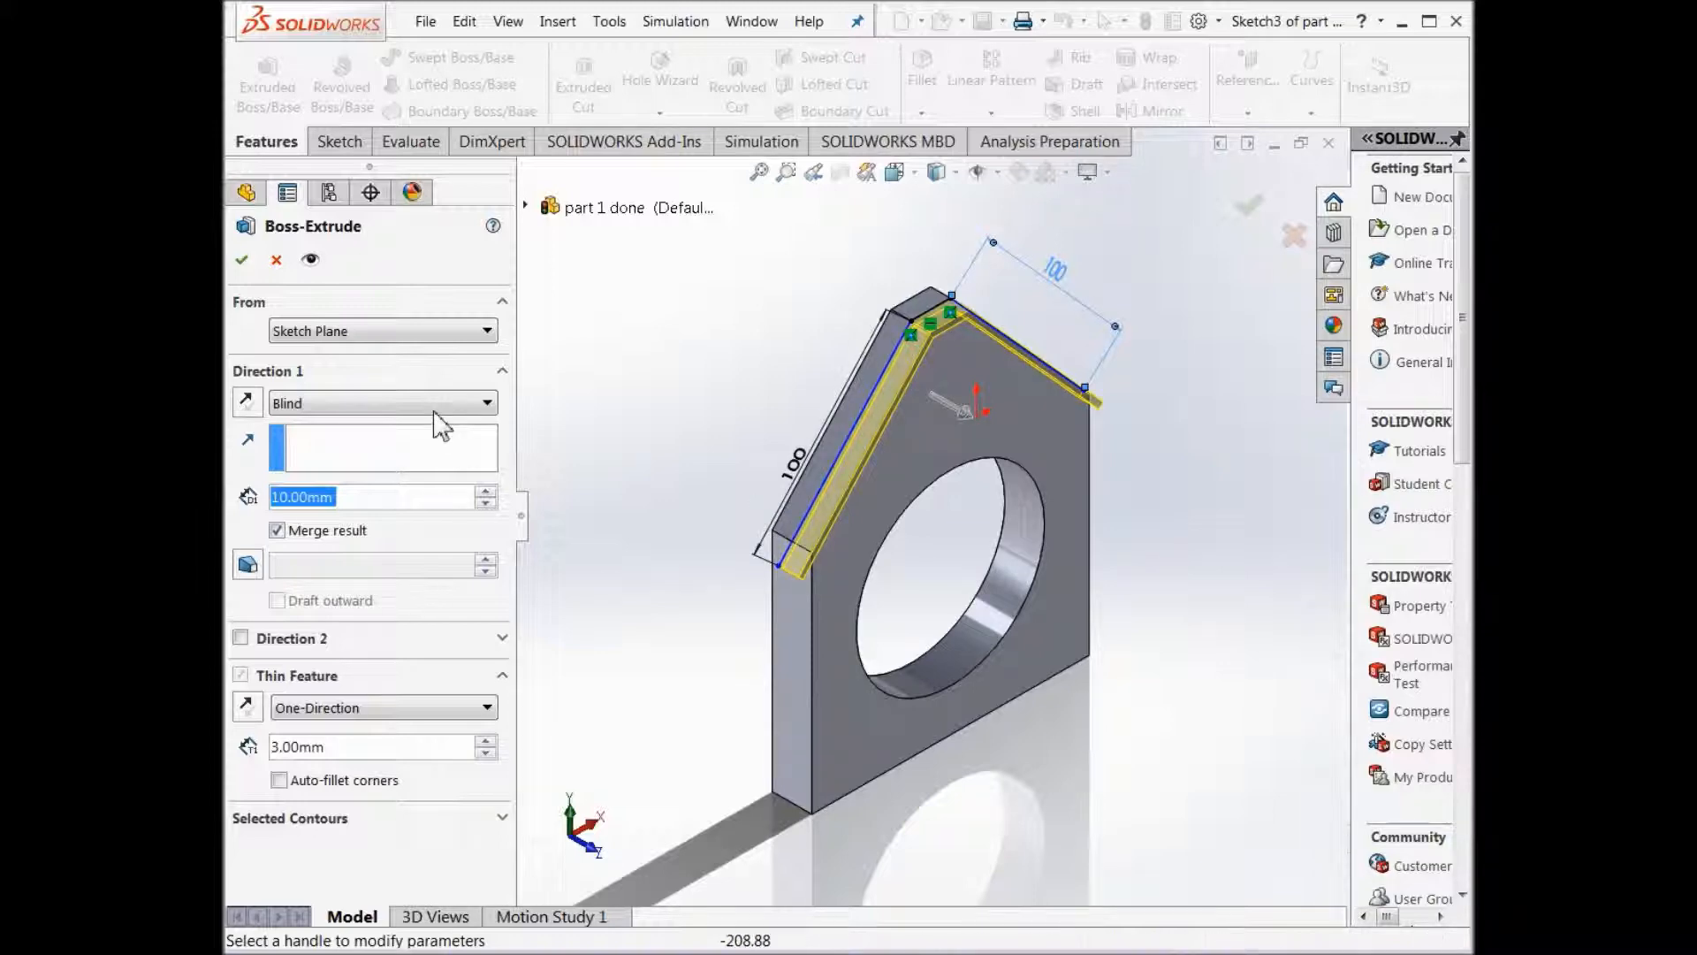
click(487, 404)
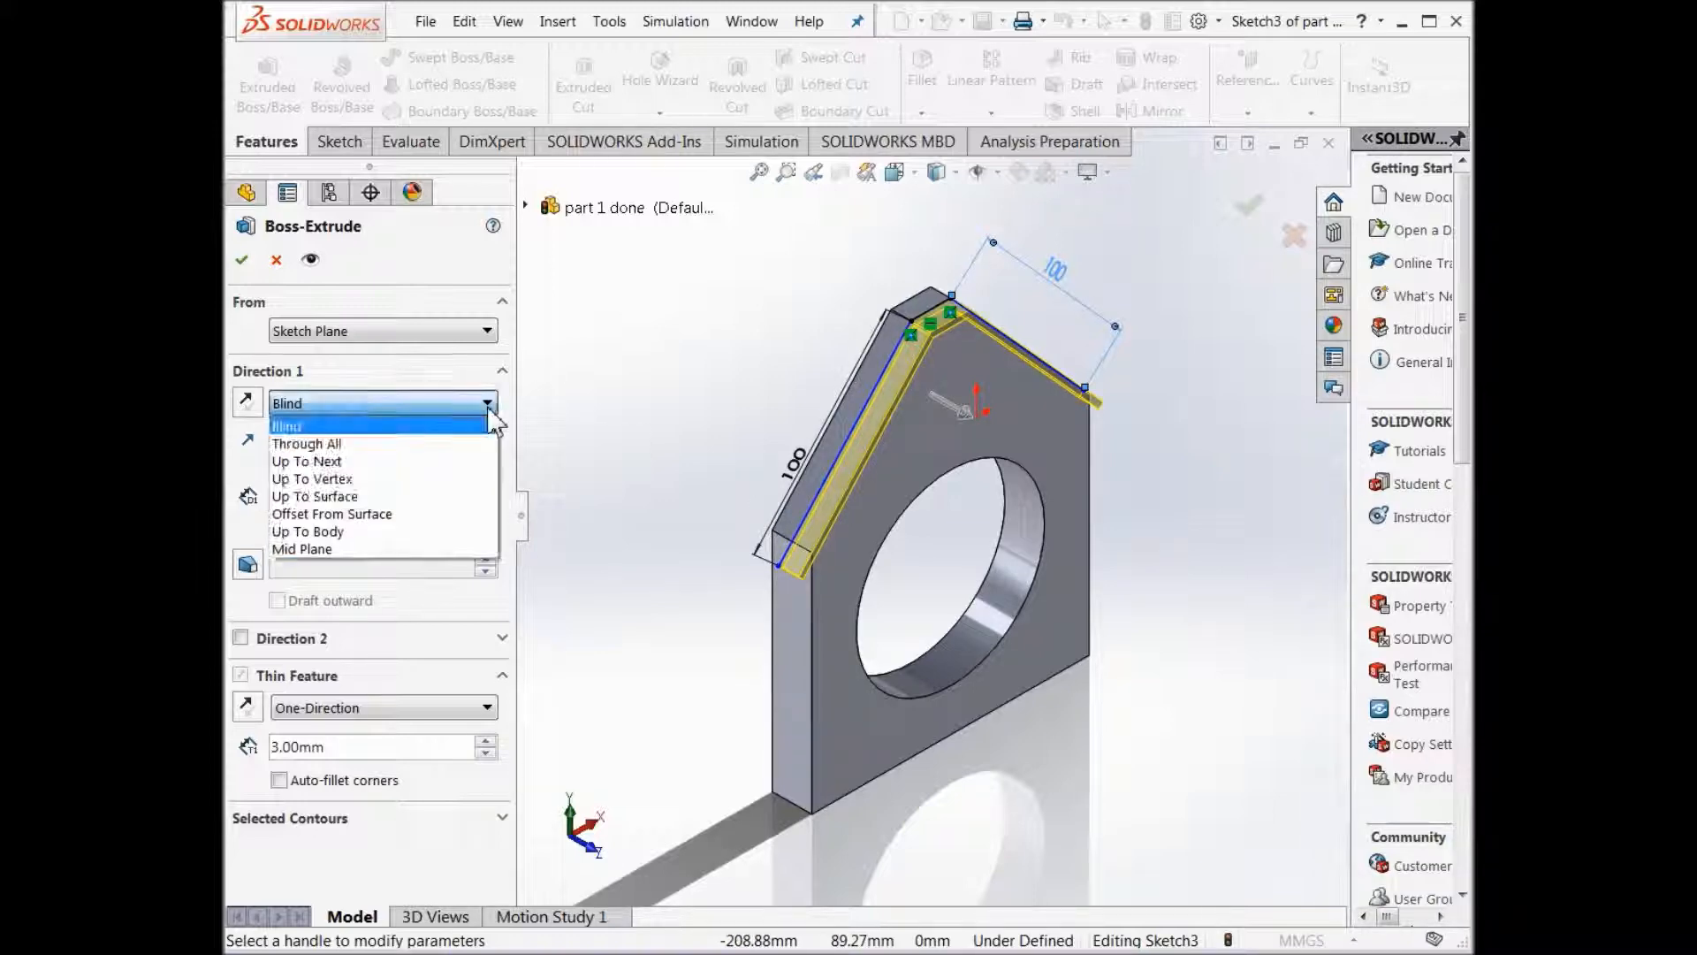
click(396, 550)
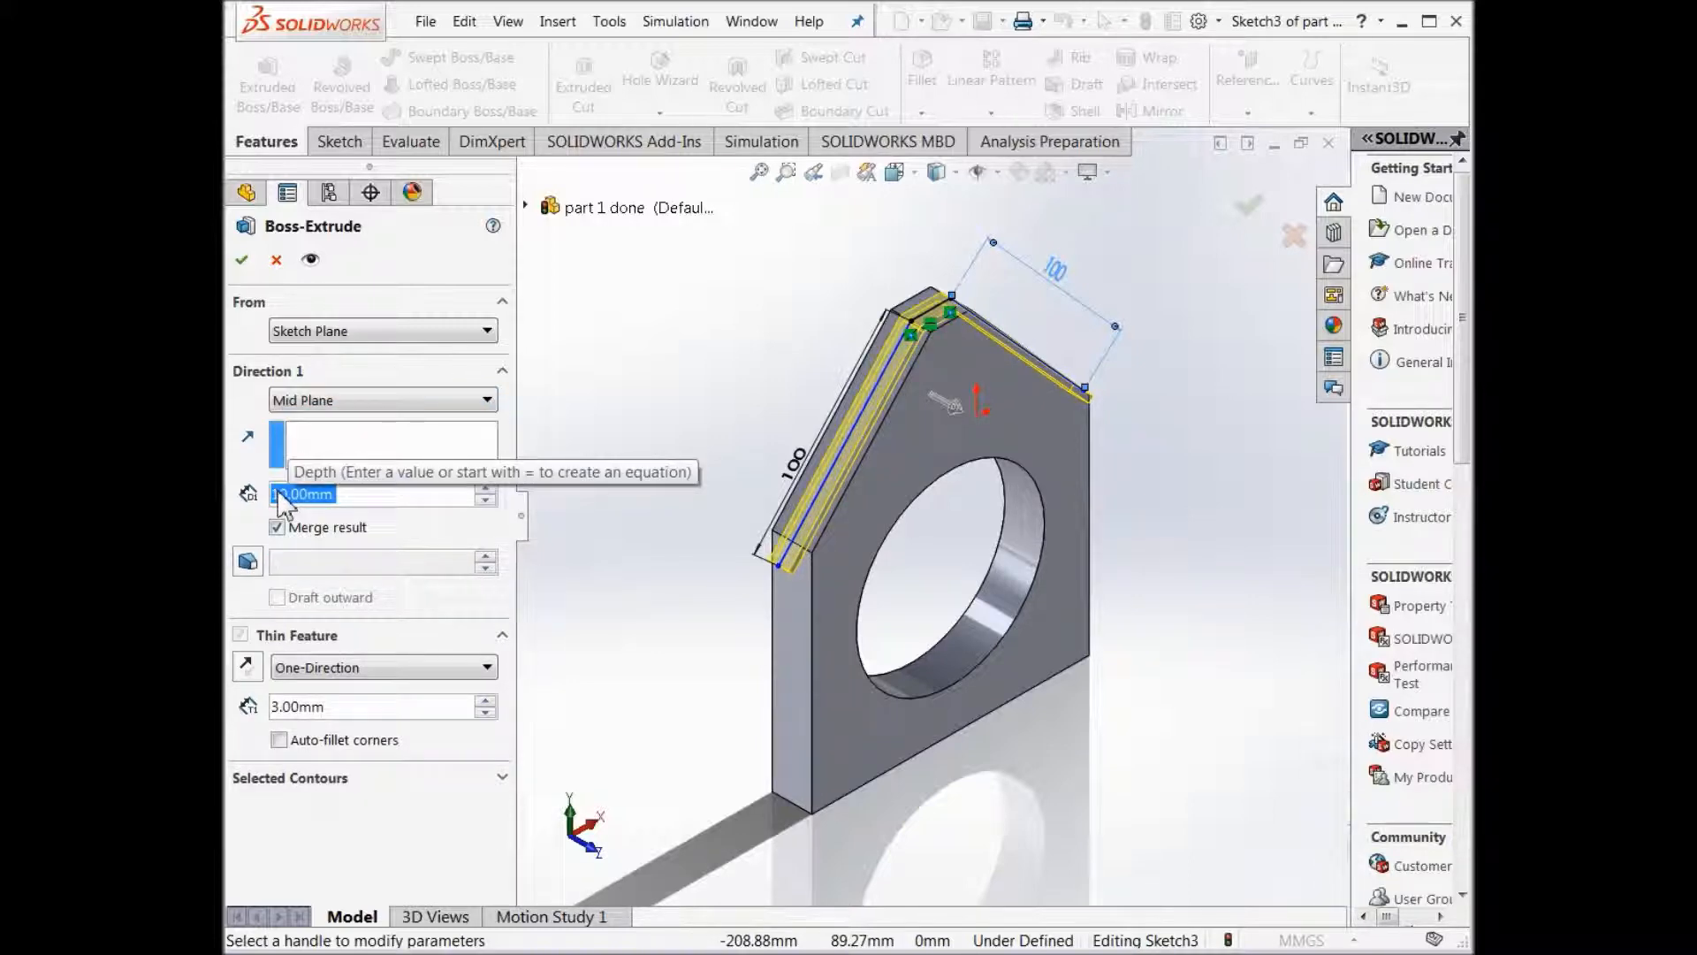
text(35)
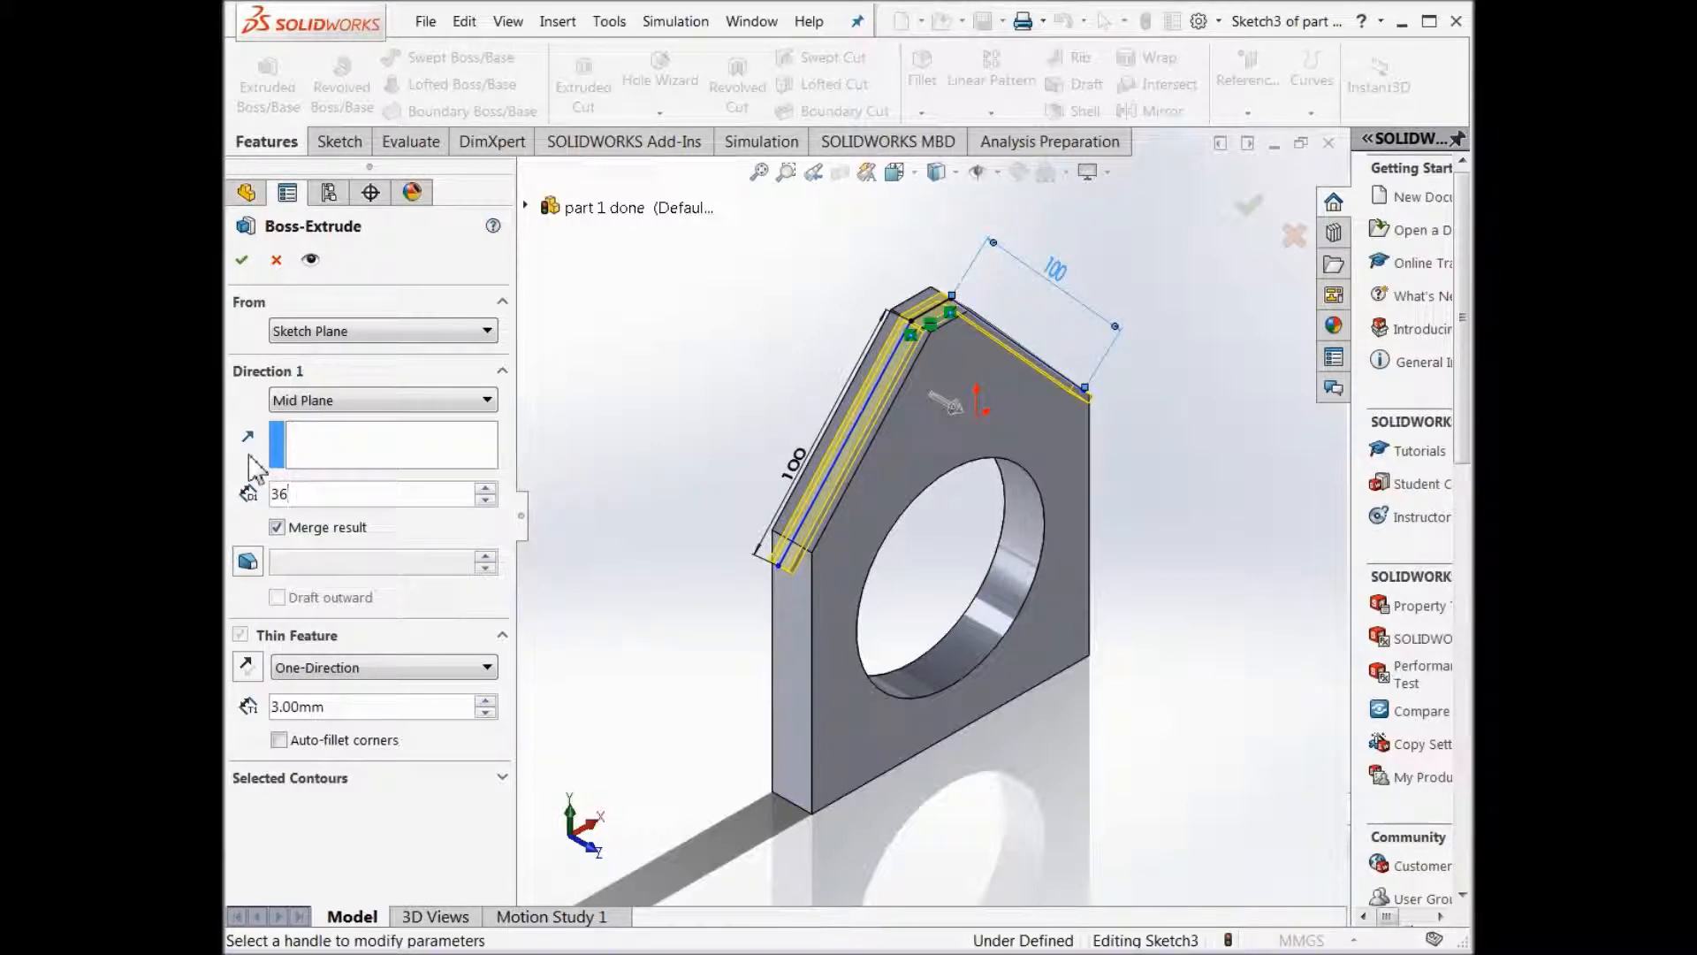
click(390, 828)
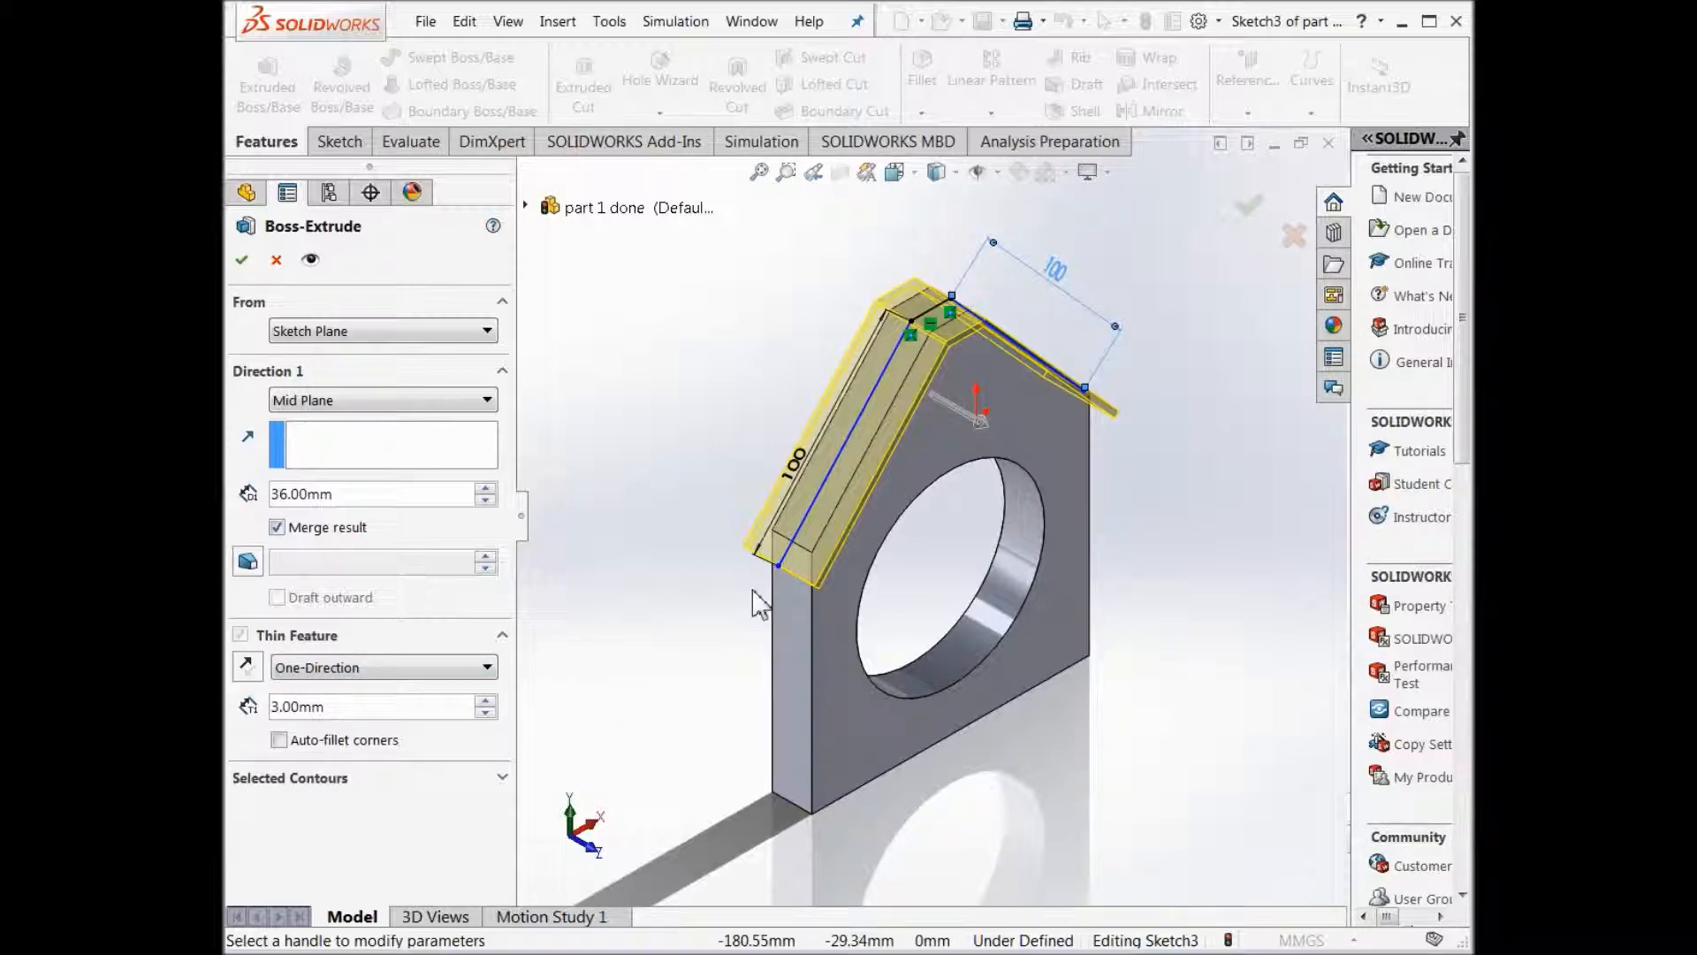
click(243, 262)
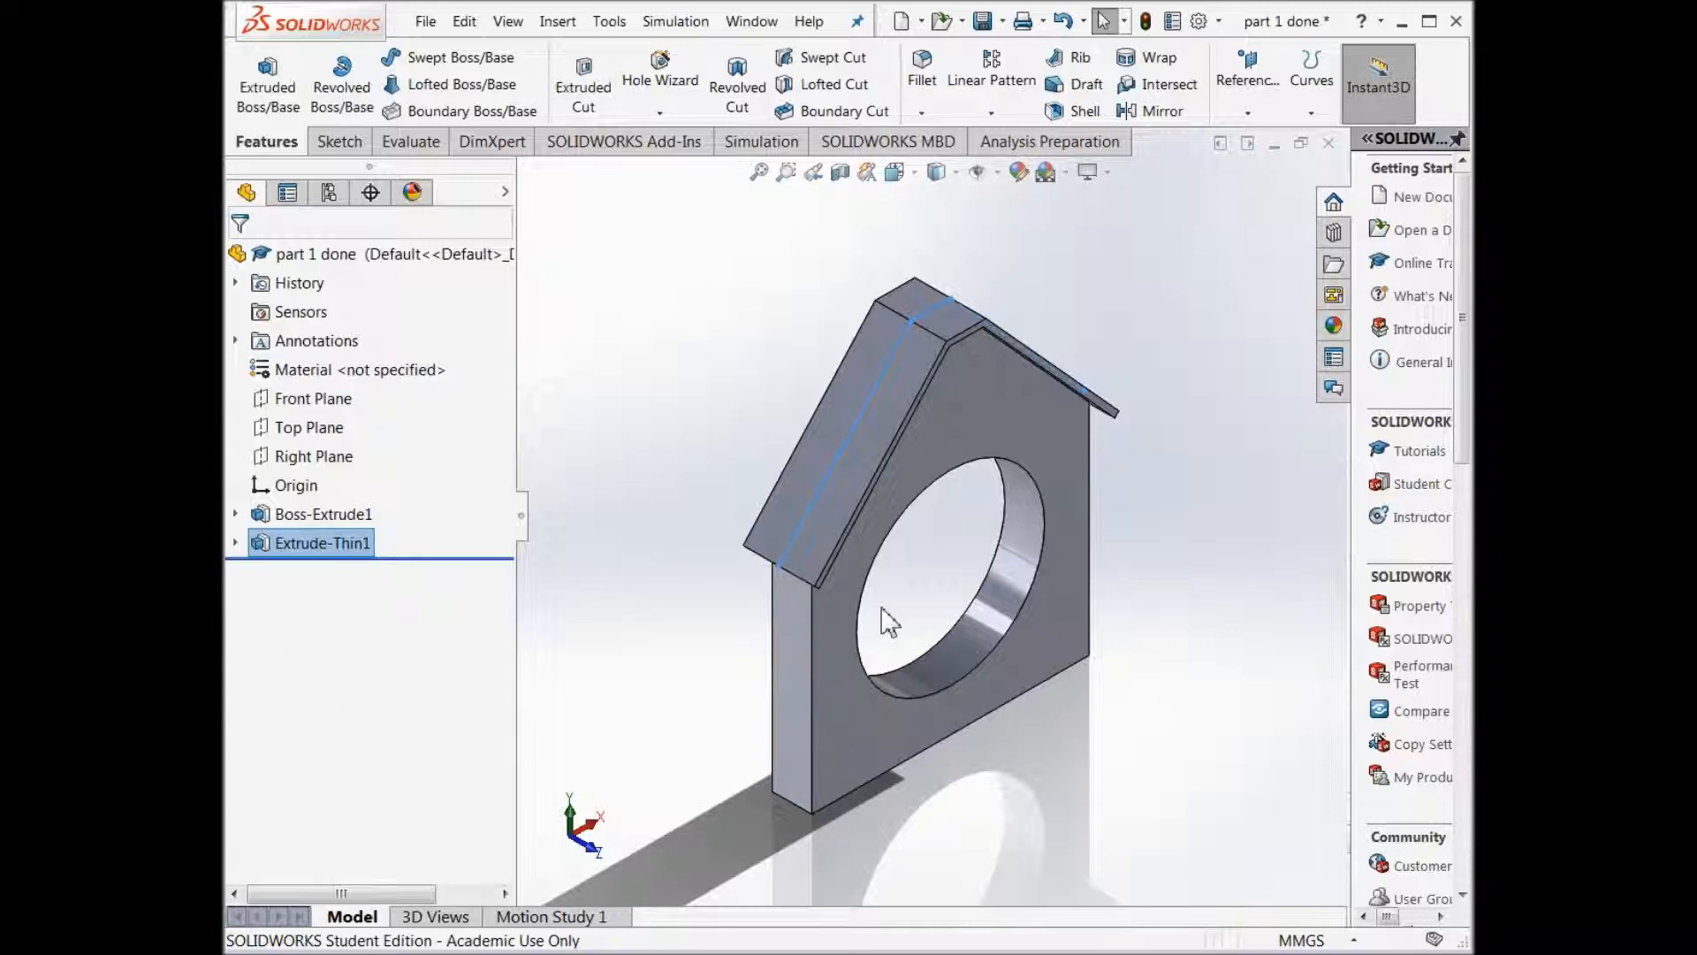
Start a Fillet on the short front corner edge of the left eave and set its radius to 3 mm.
scroll(899, 606, down, 3)
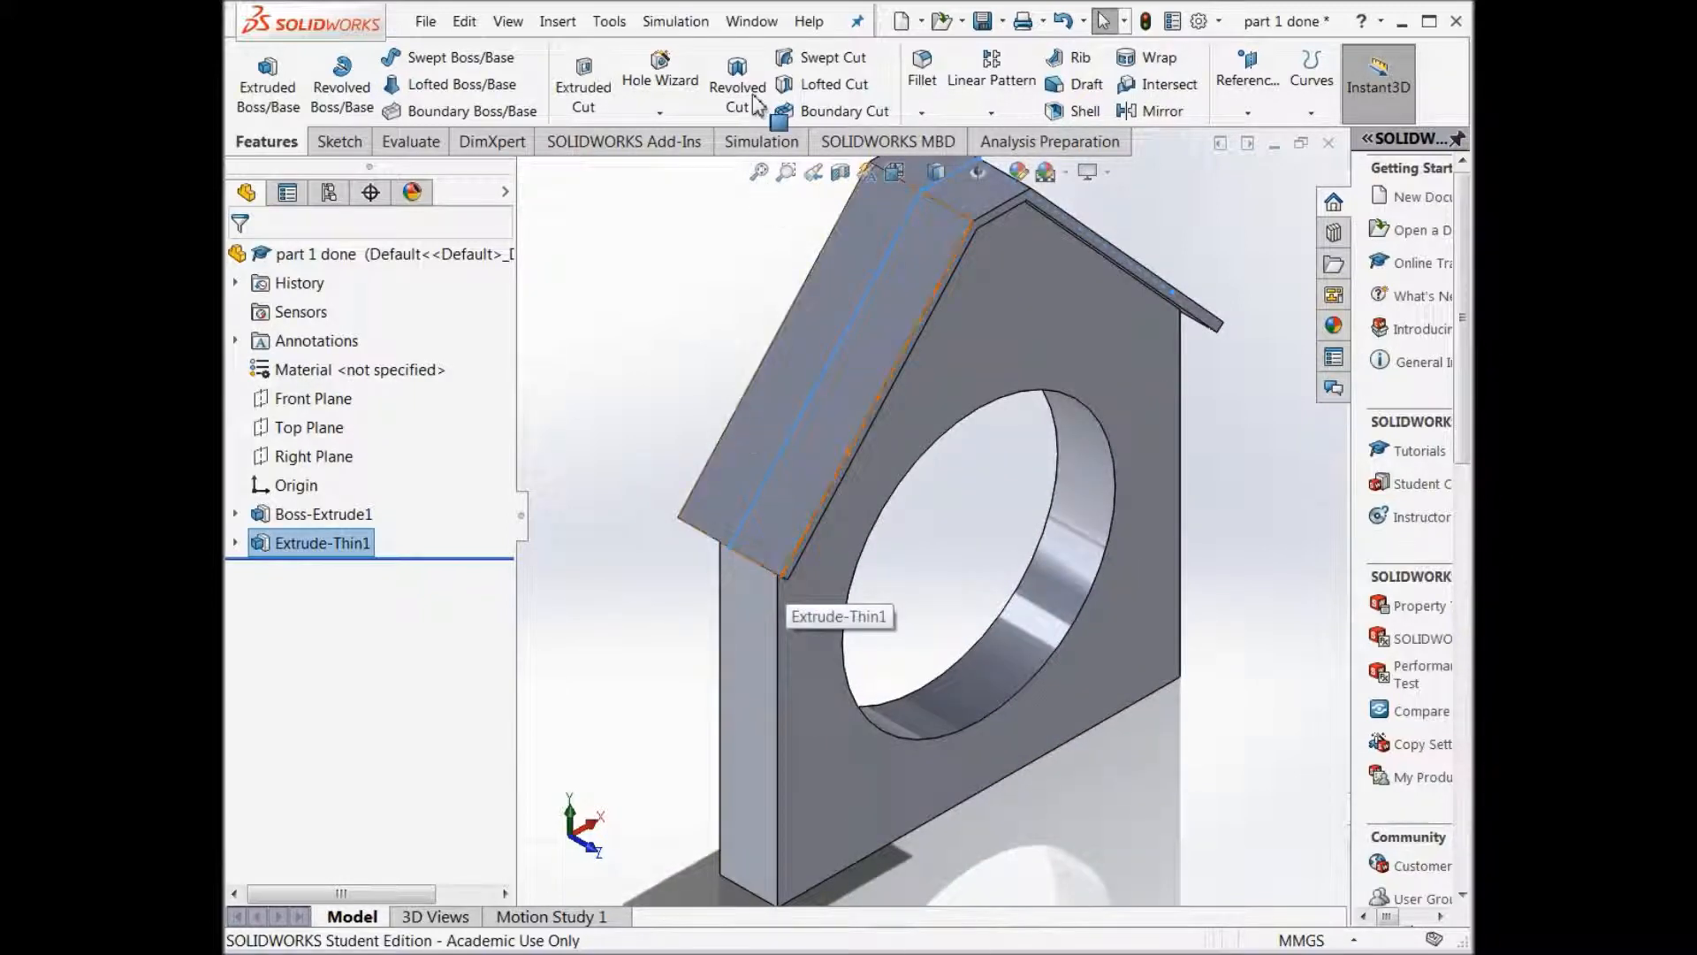
click(922, 88)
scroll(790, 601, down, 2)
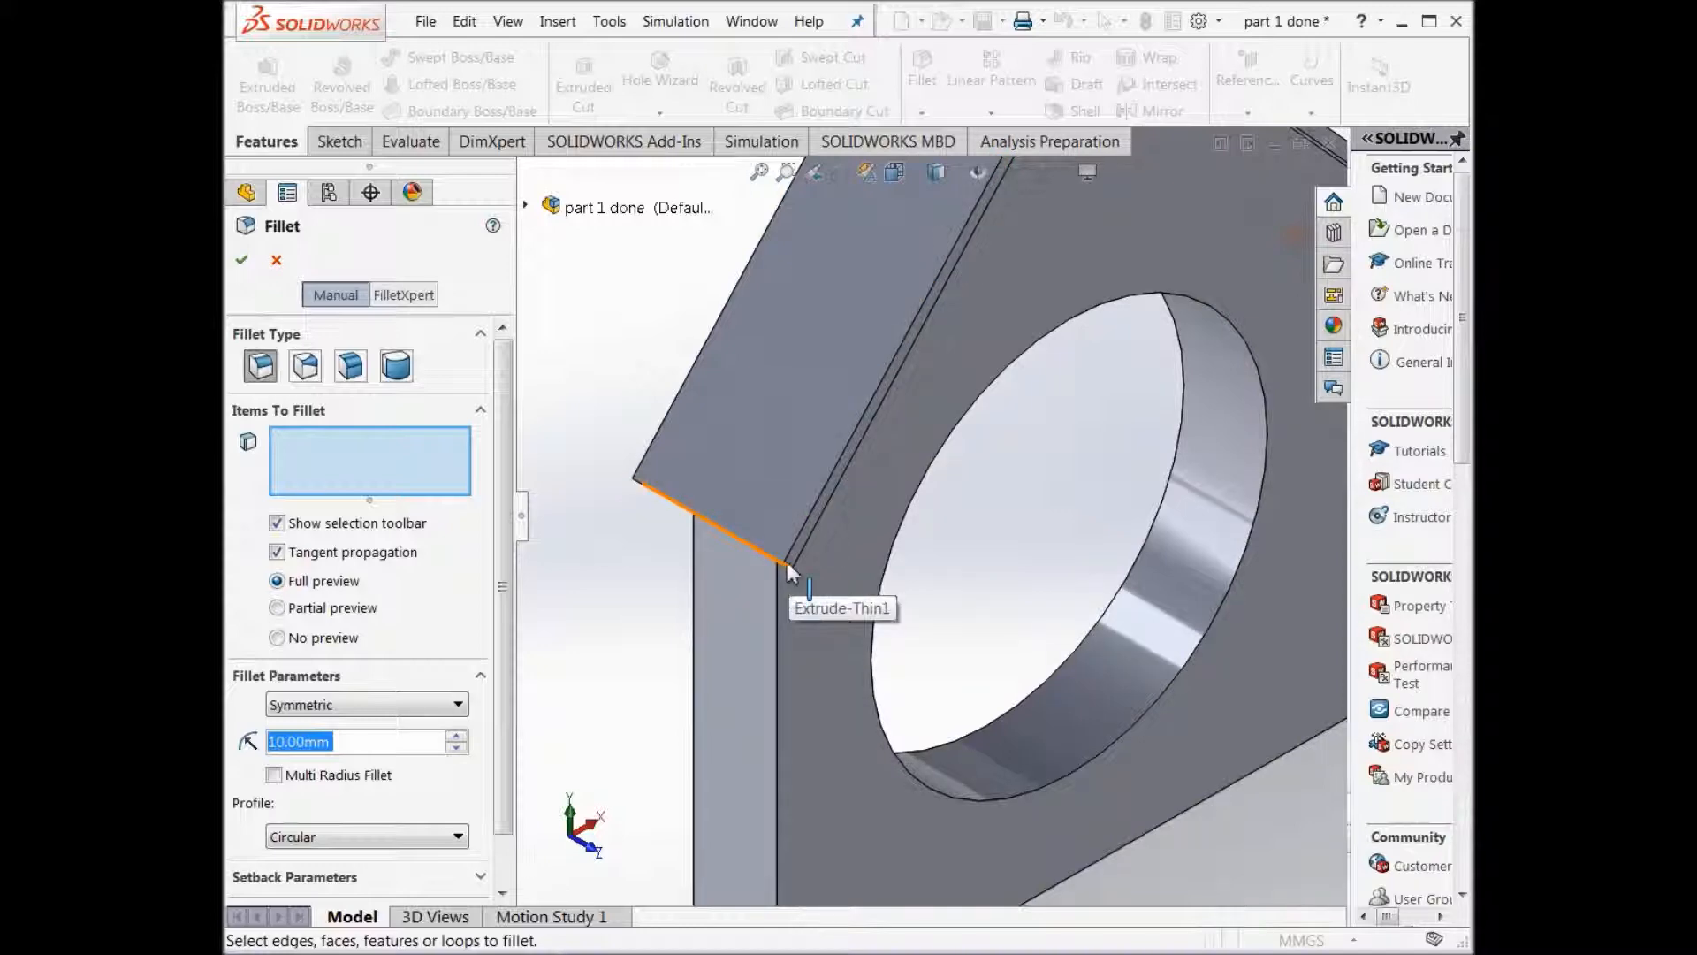
scroll(783, 563, down, 2)
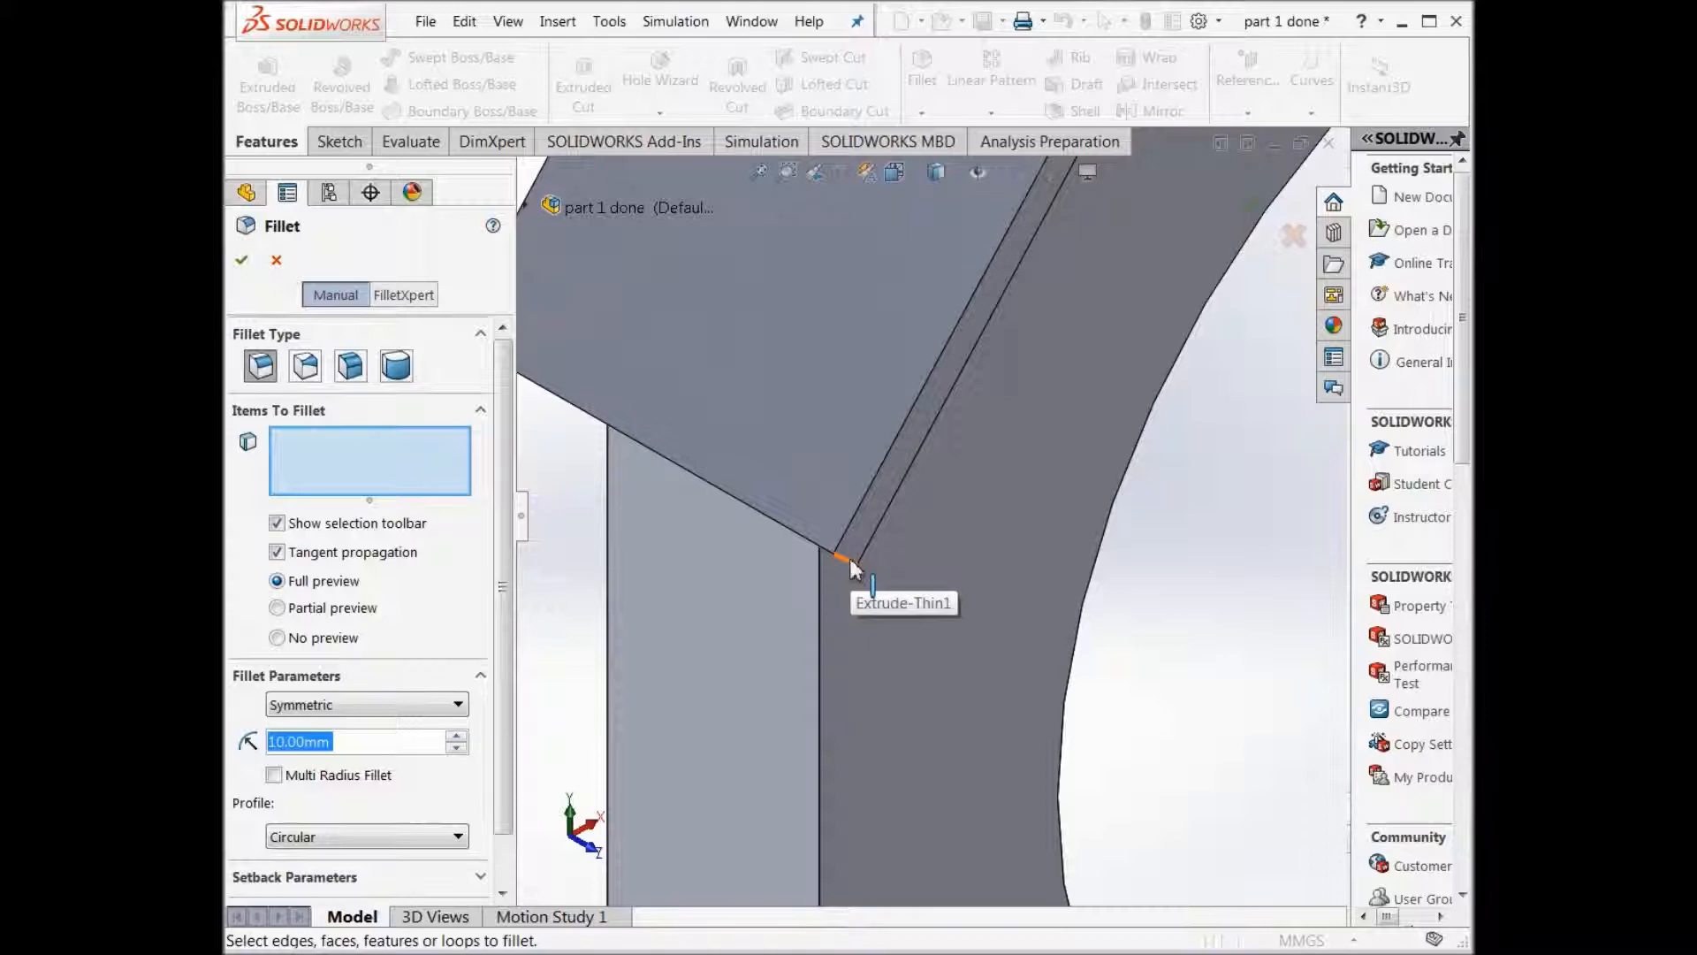
click(854, 568)
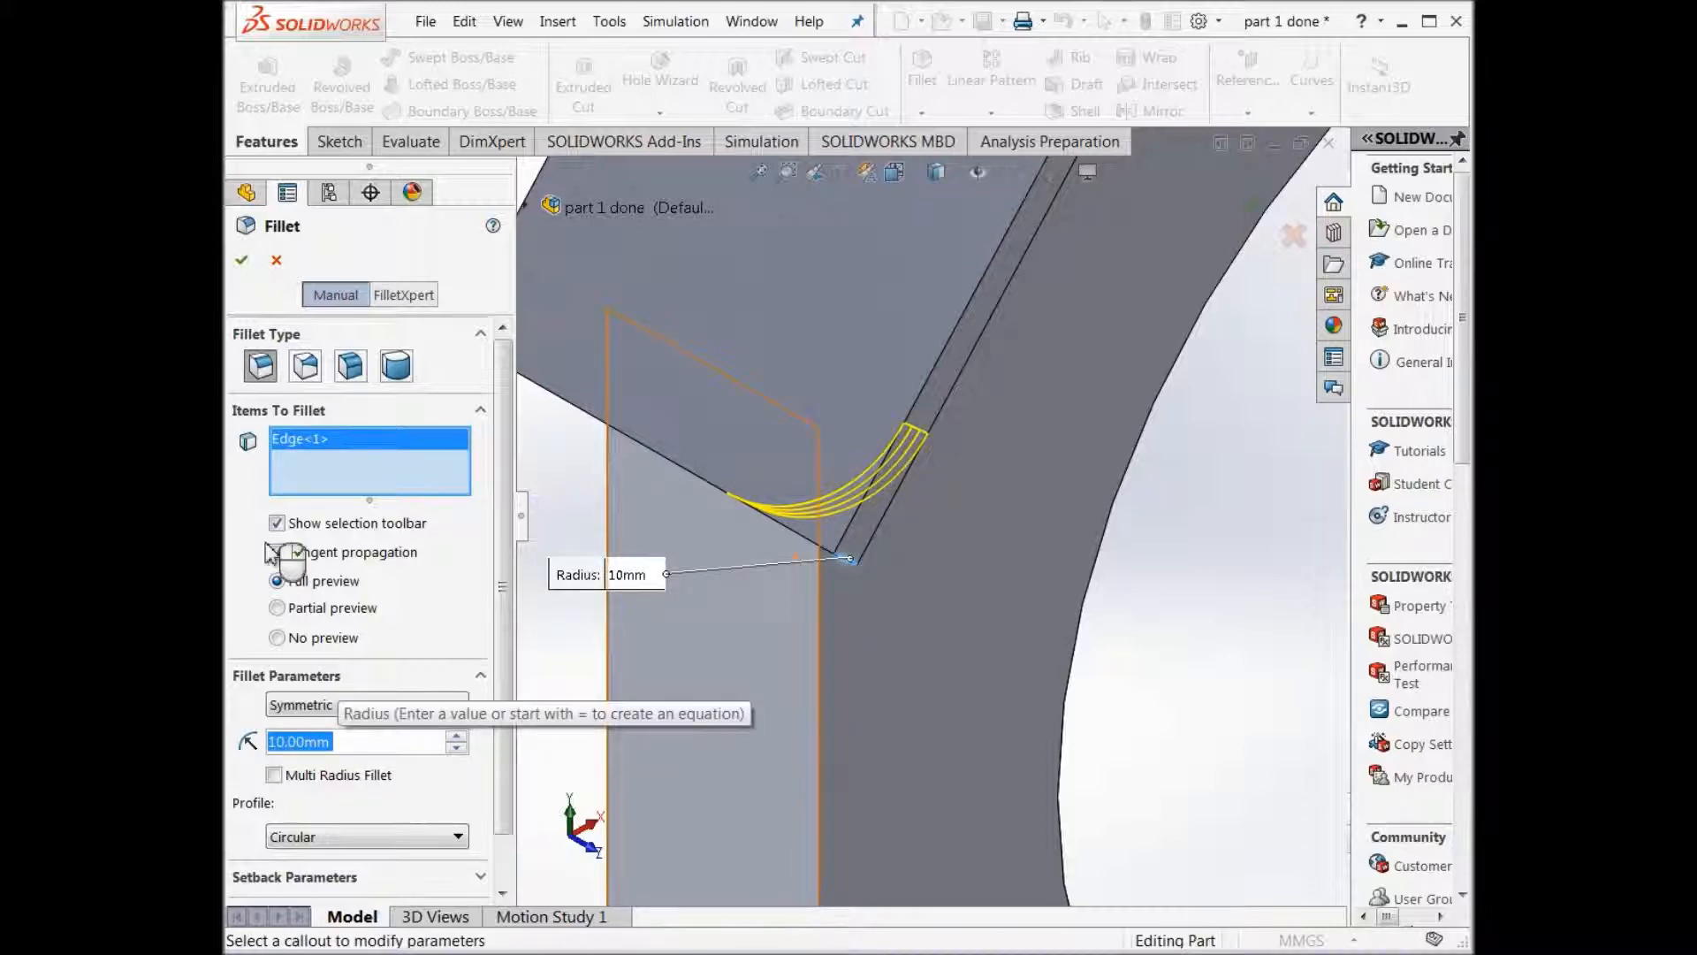
right_click(298, 741)
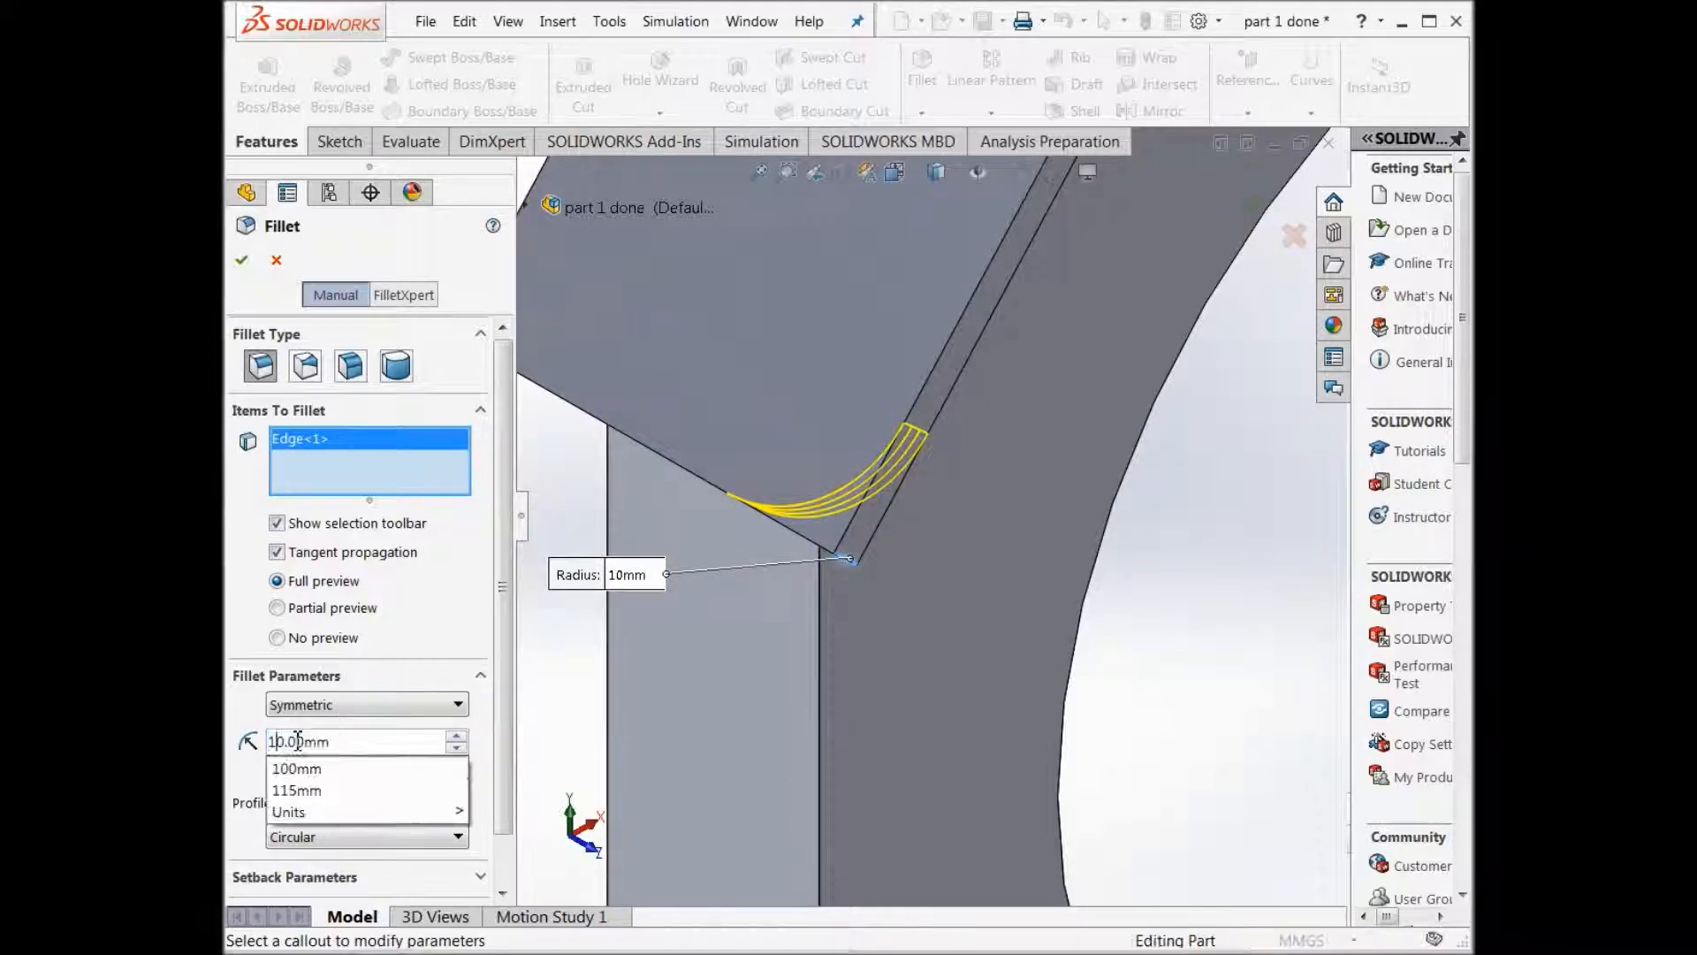
key(BackSpace)
key(BackSpace)
text(3)
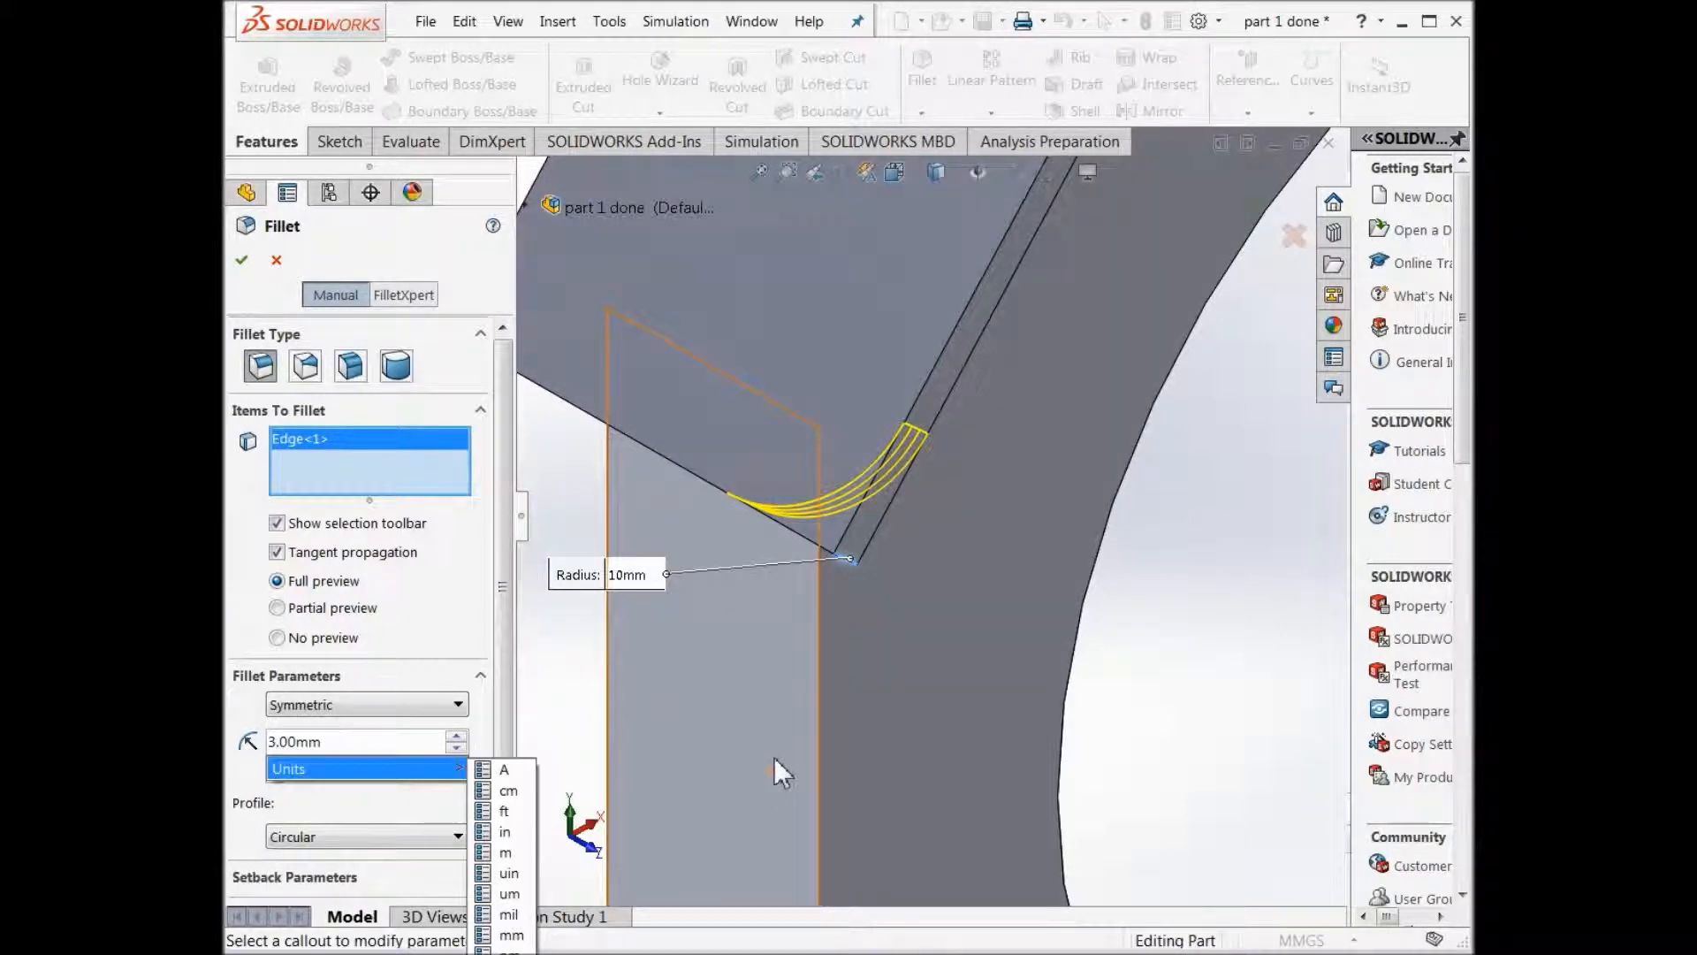
Add the short rear corner edge of the left eave to the fillet selection.
scroll(798, 686, up, 3)
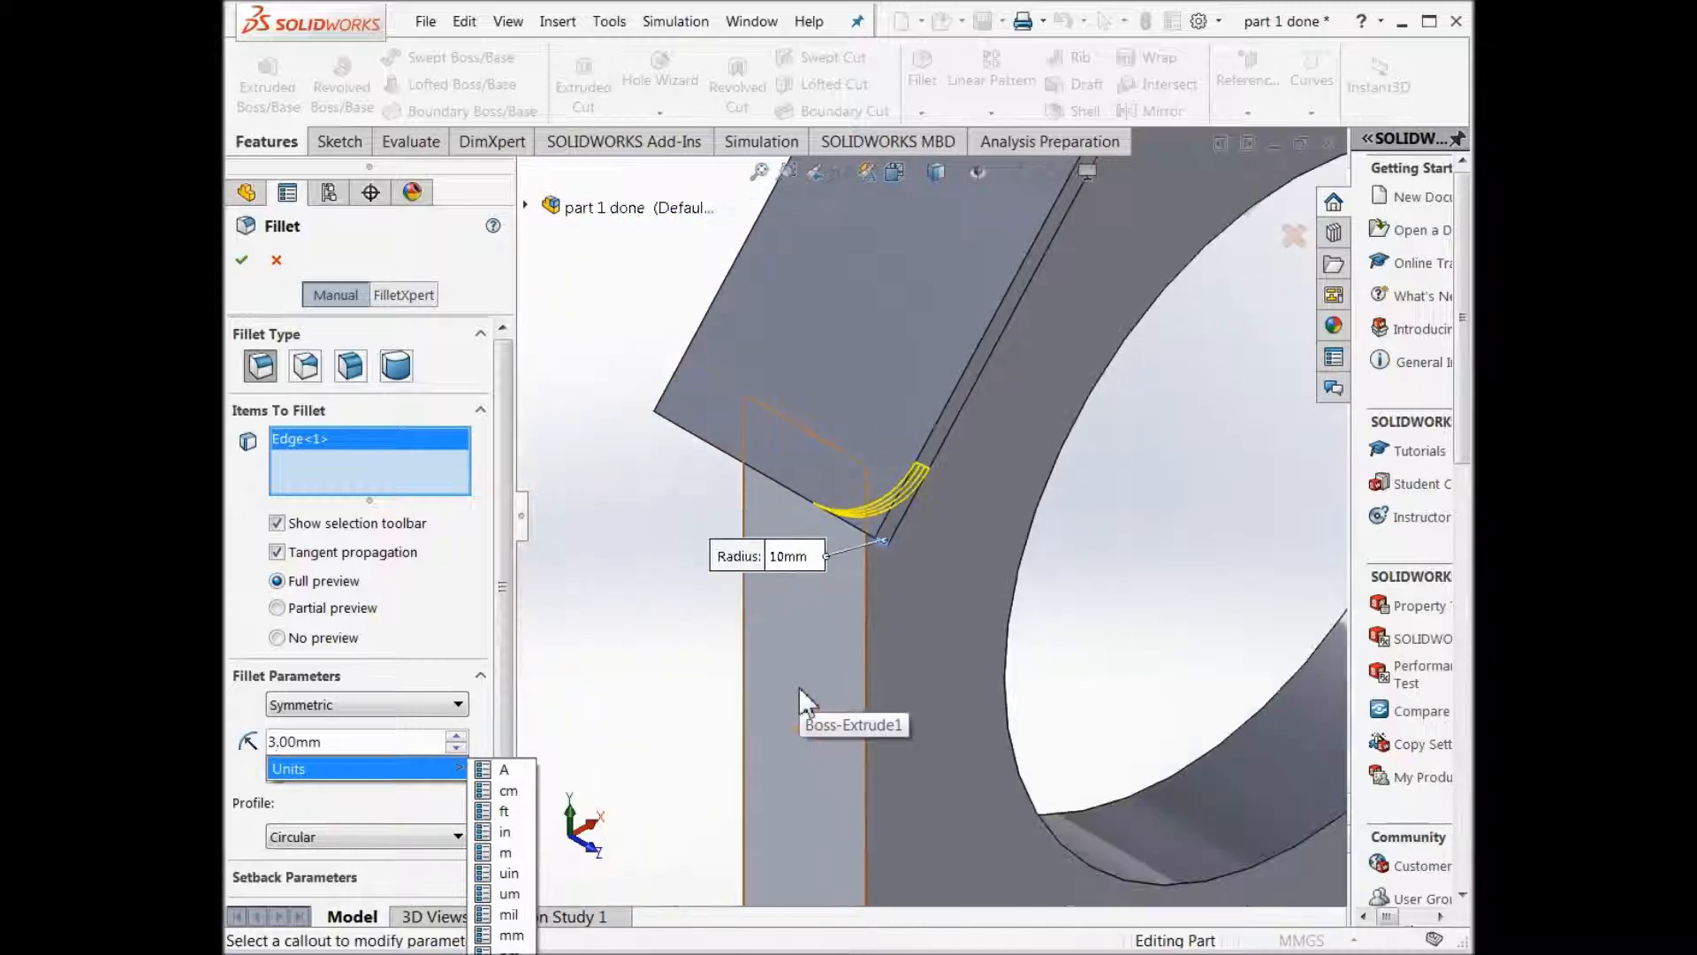
scroll(709, 452, down, 2)
middle_drag(873, 541, 914, 571)
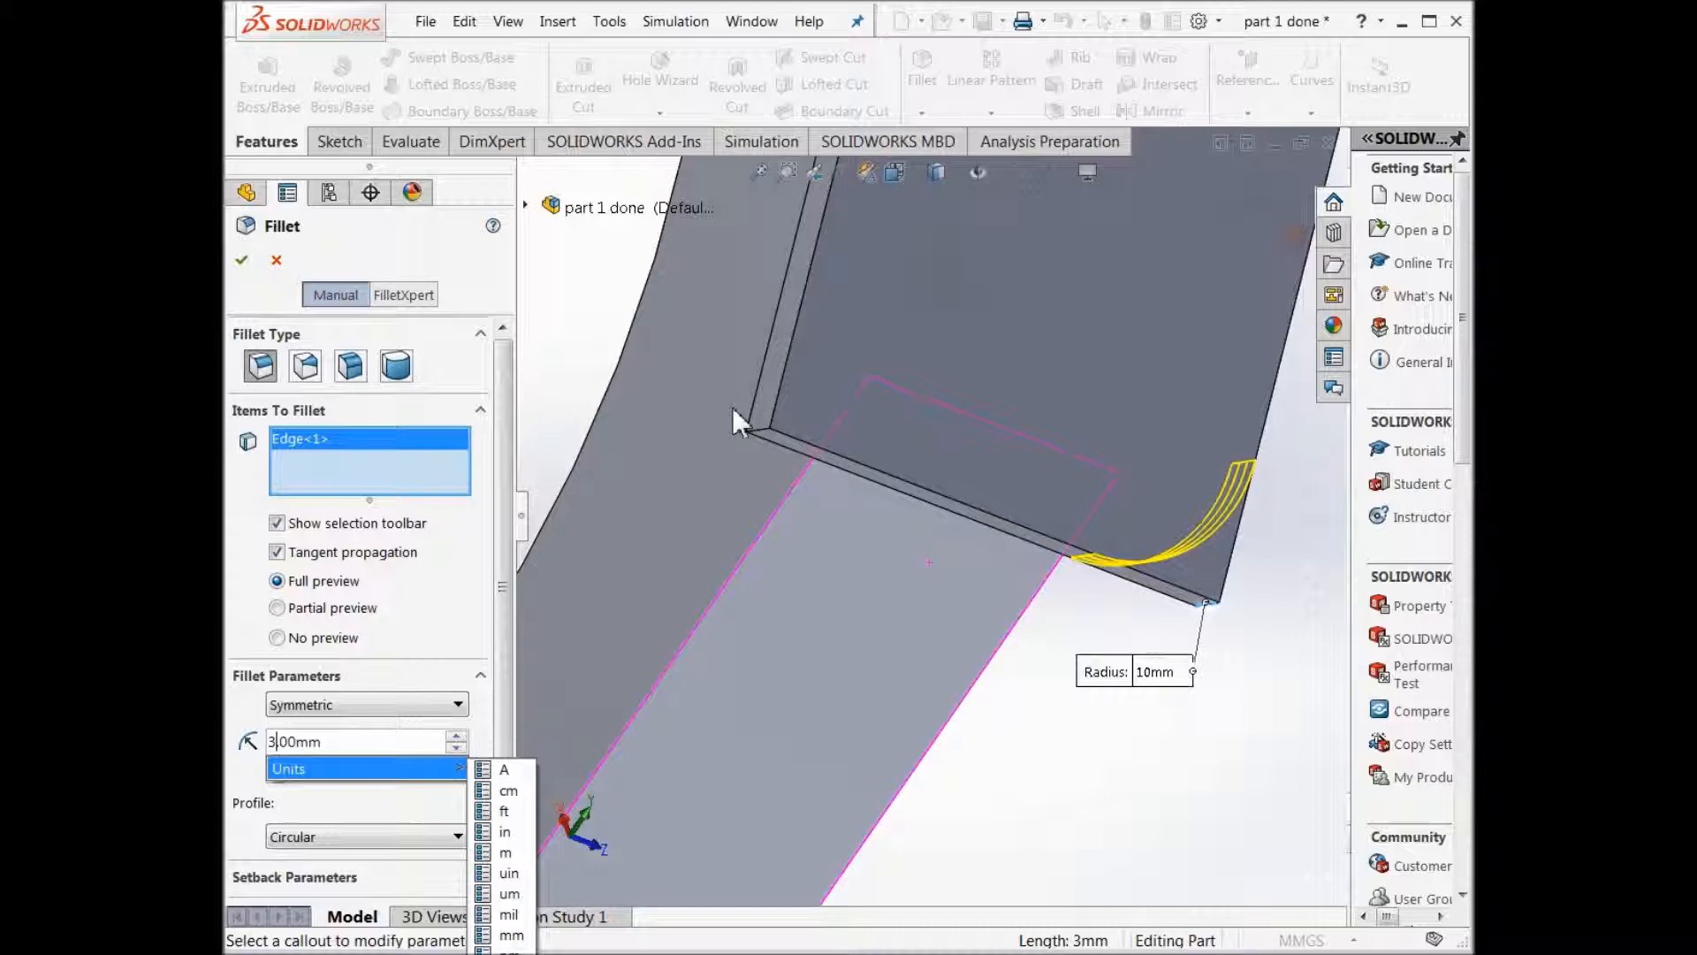
click(755, 427)
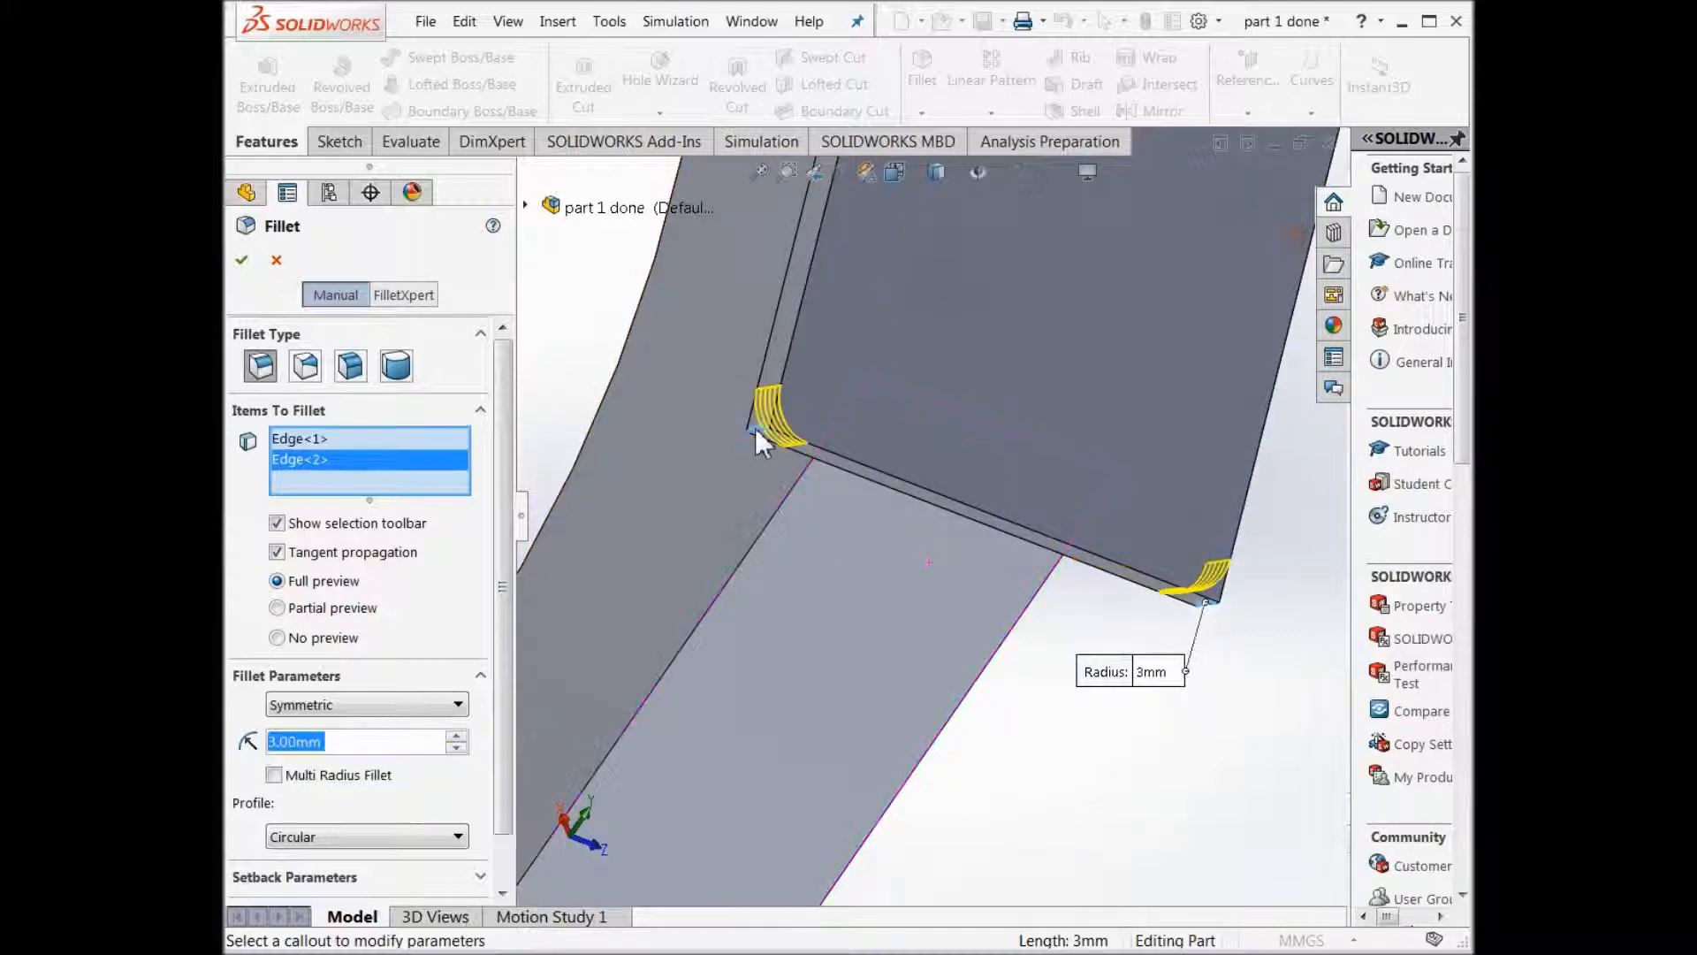
Add one short corner edge of the opposite eave to the 3 mm fillet selection and apply the fillet.
scroll(1093, 638, up, 4)
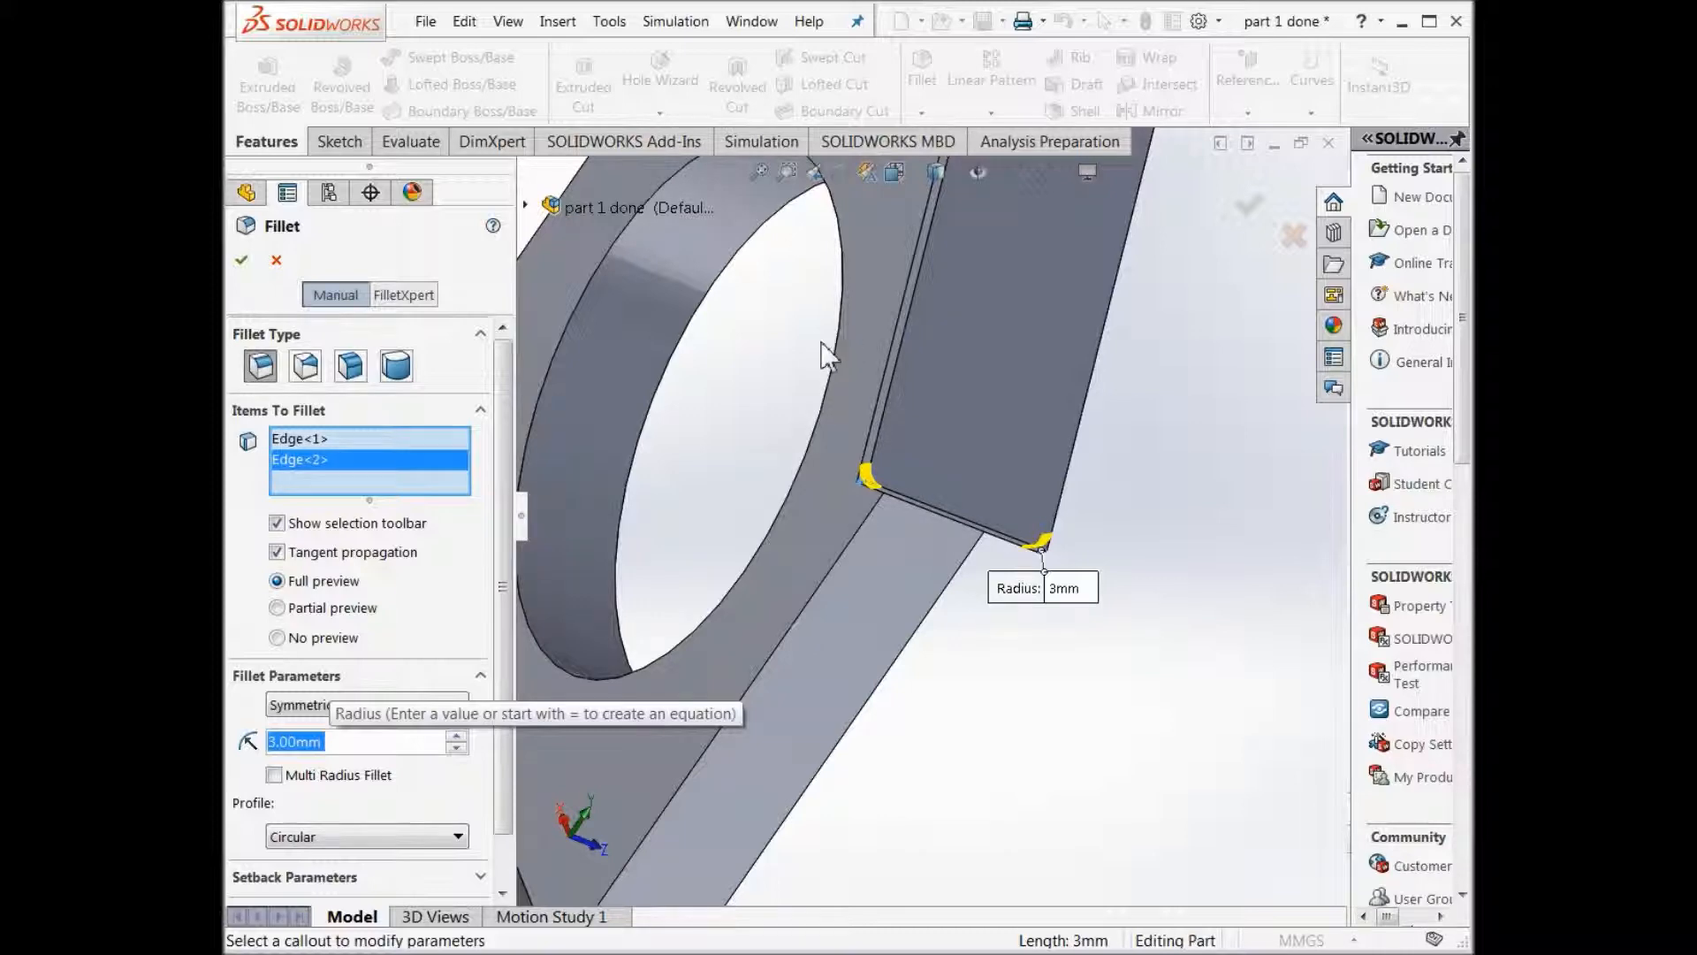
scroll(795, 354, up, 3)
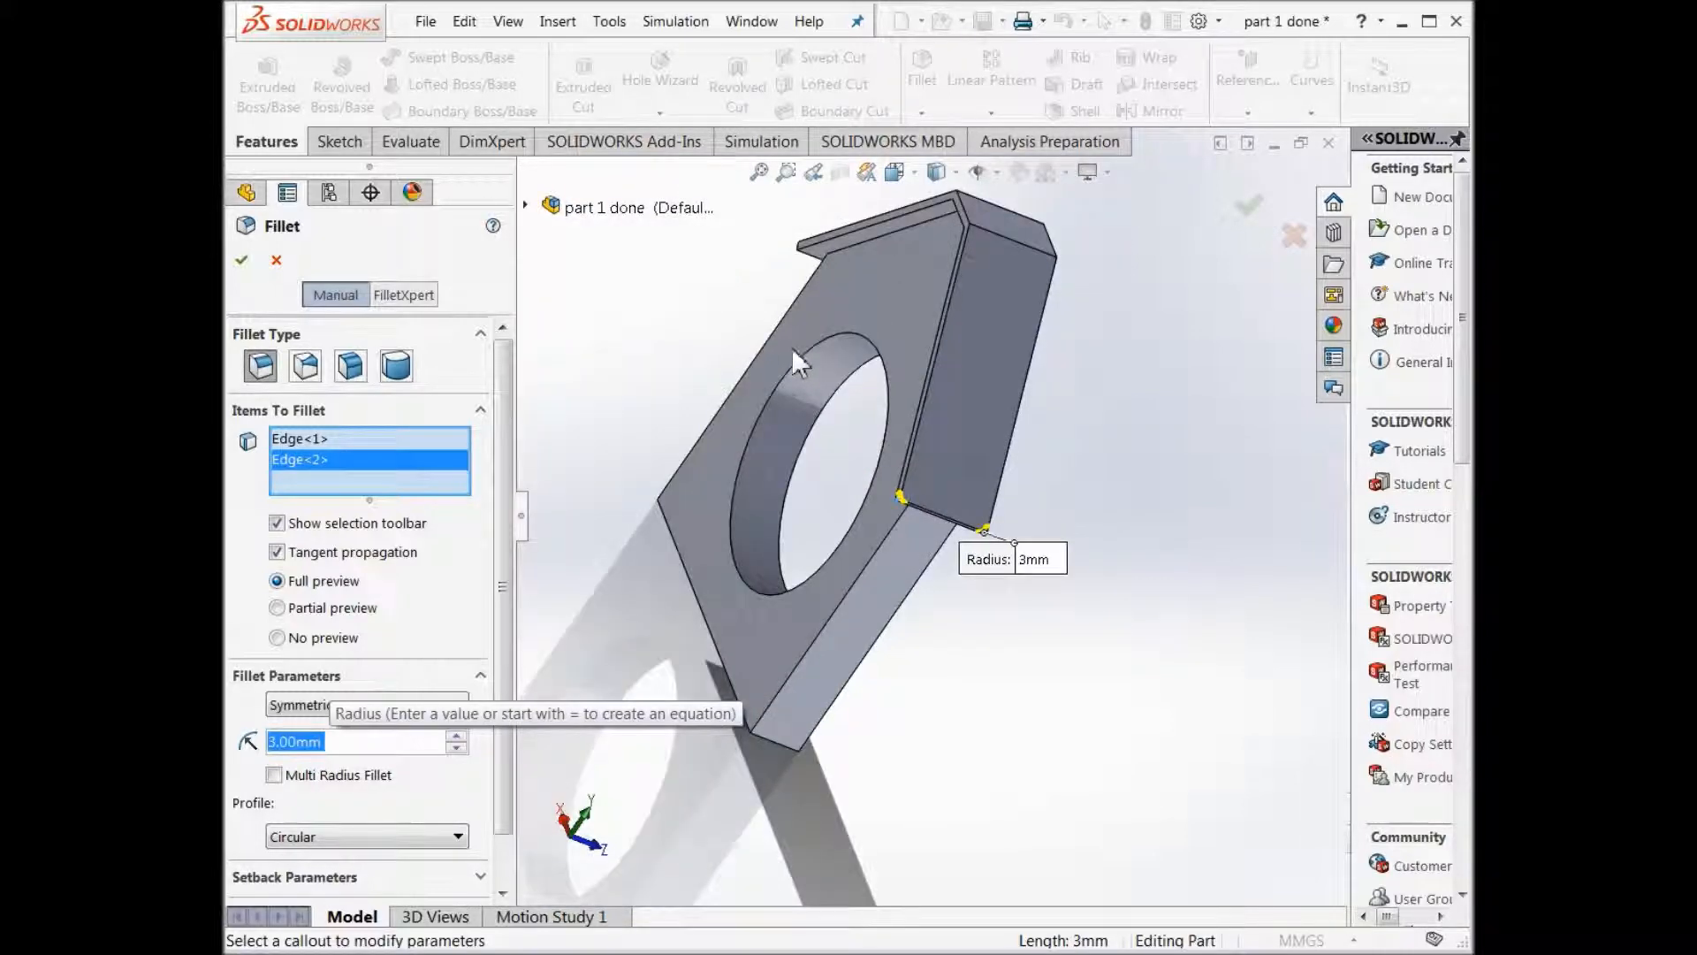
scroll(824, 276, down, 2)
scroll(820, 272, down, 5)
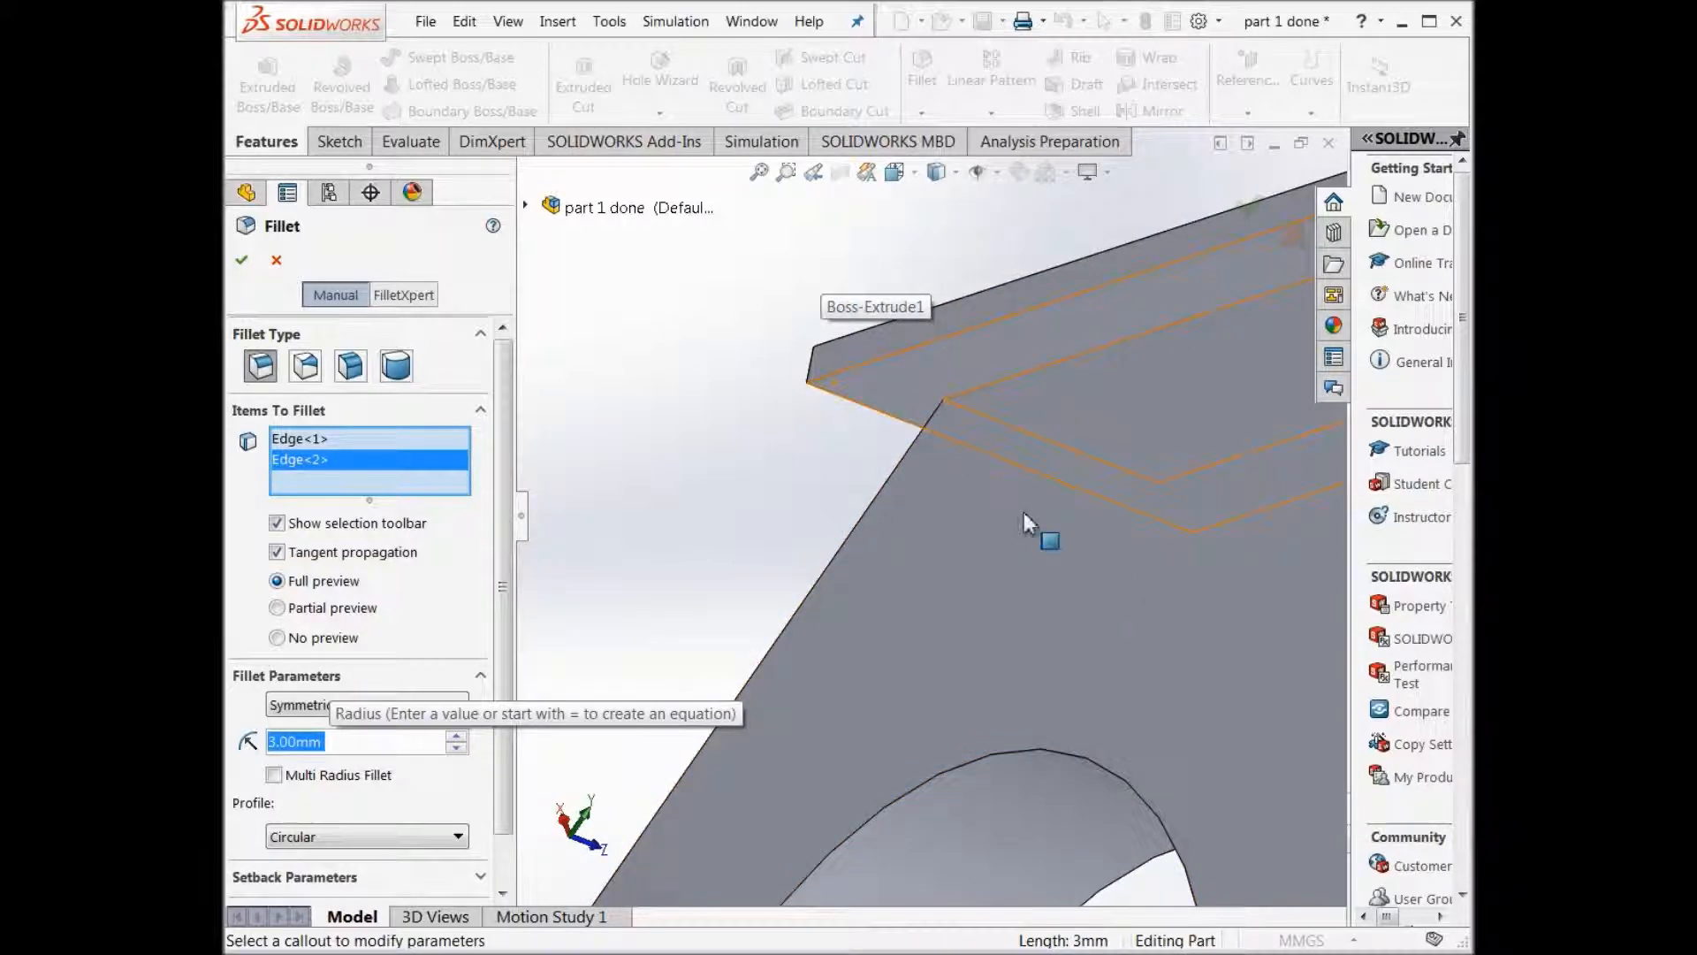
click(808, 370)
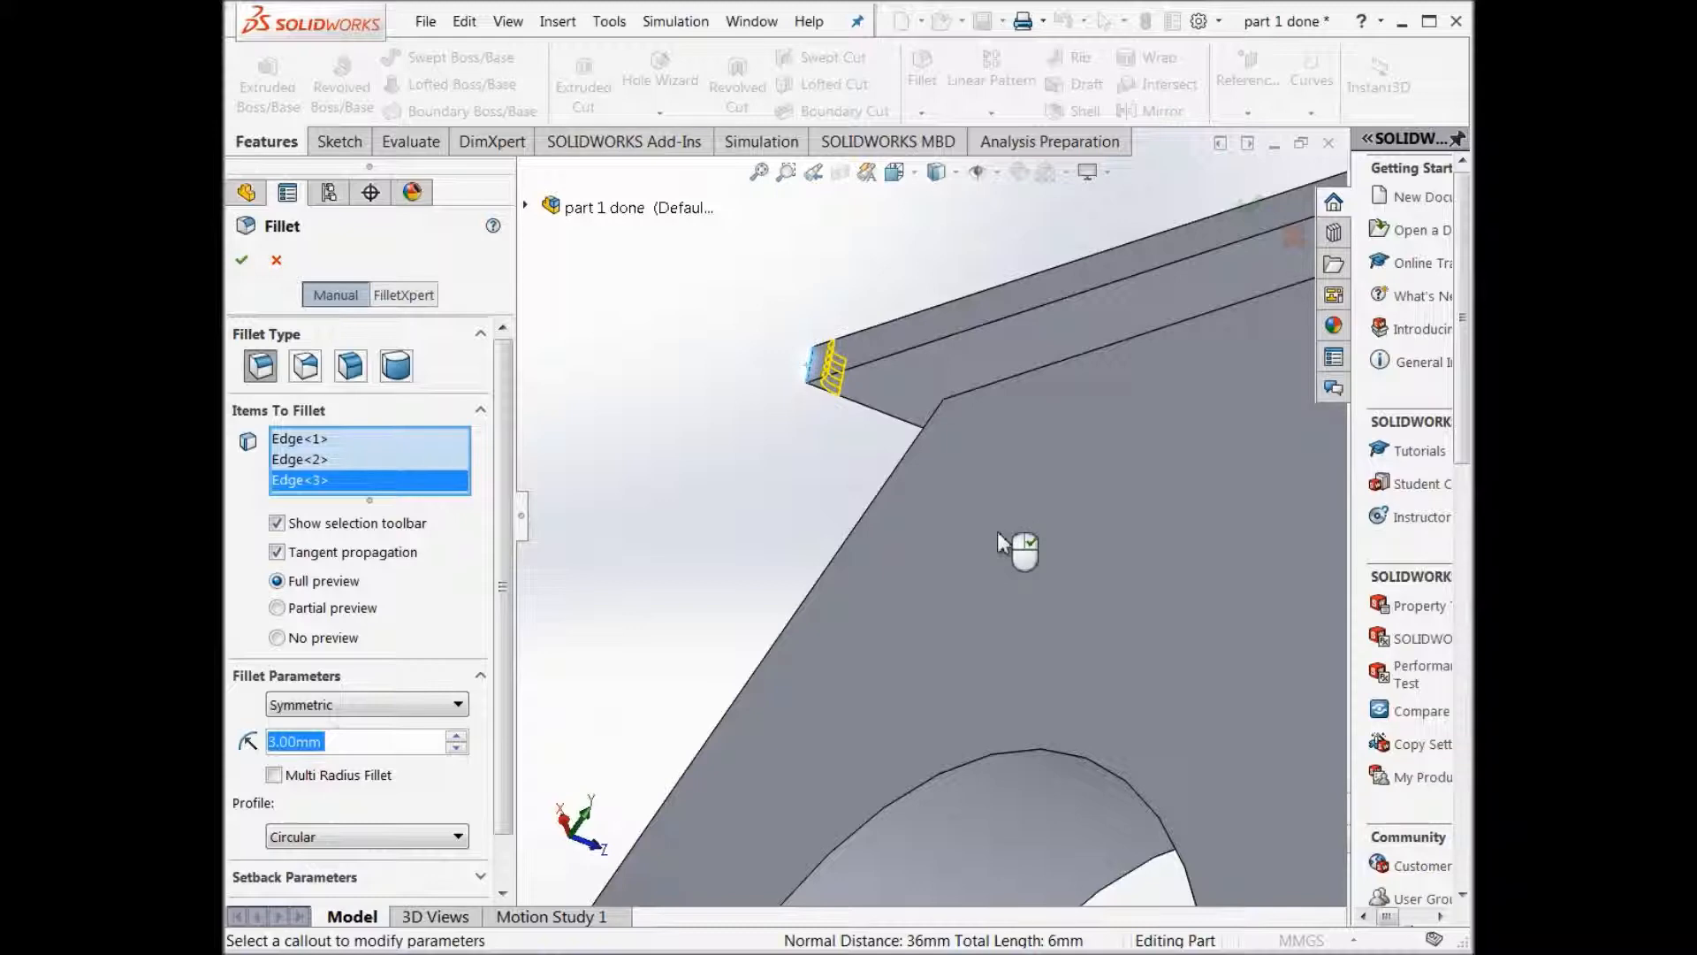
scroll(1026, 547, up, 4)
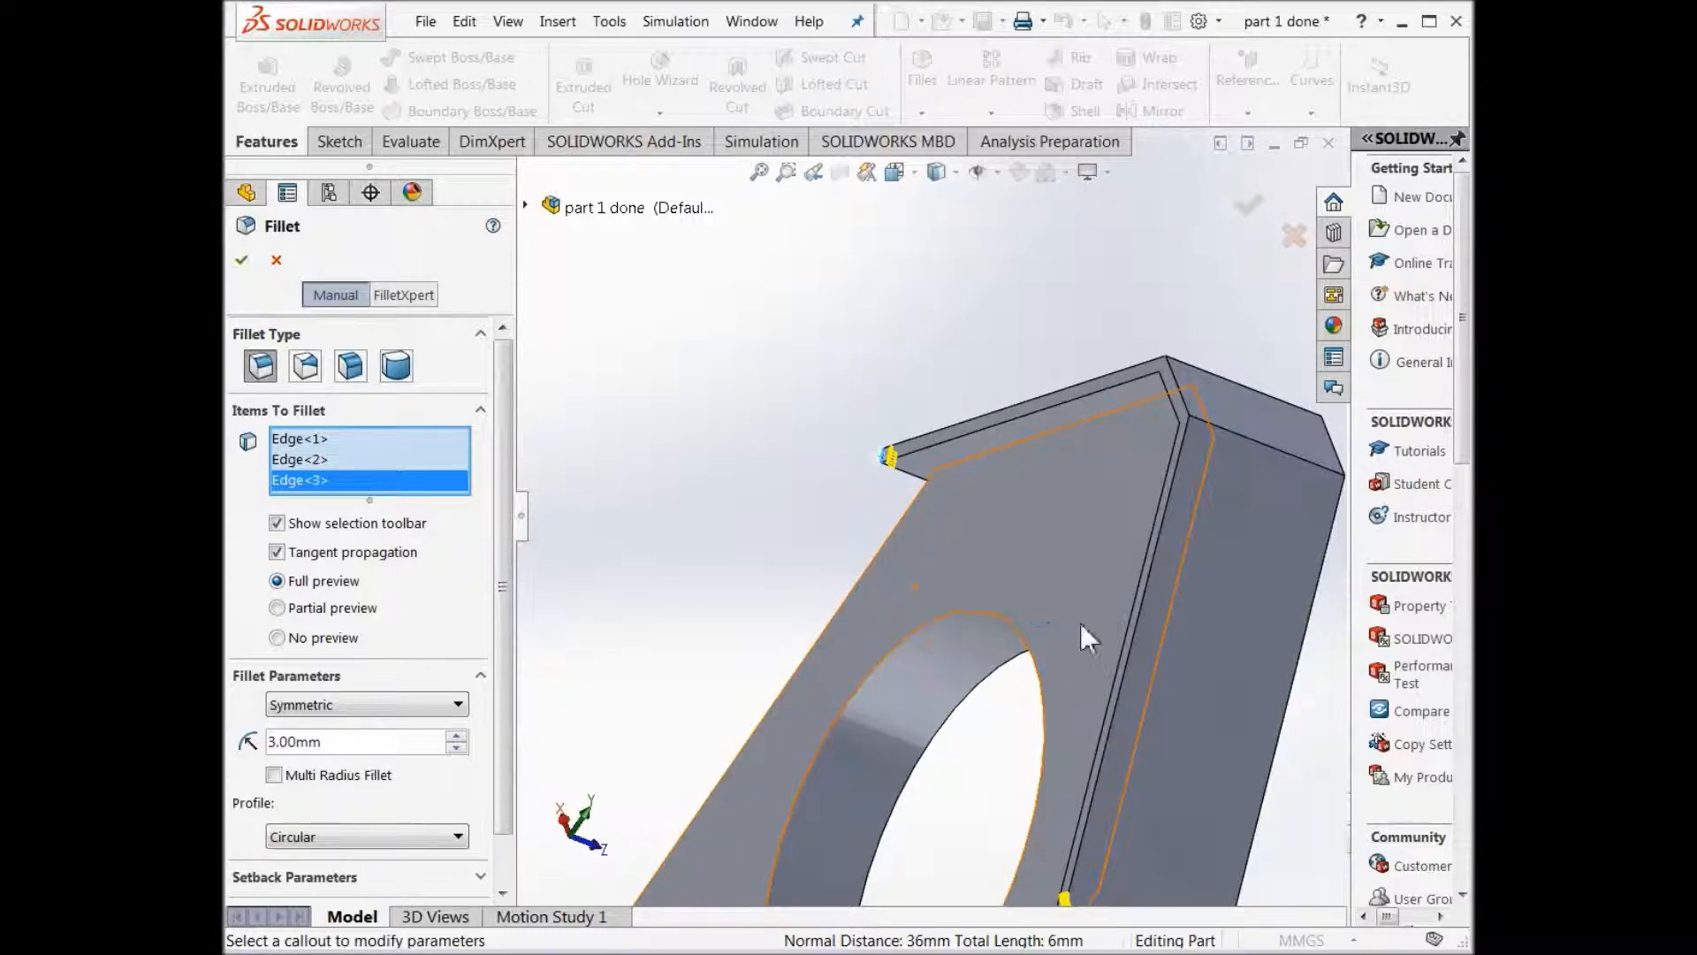
click(241, 259)
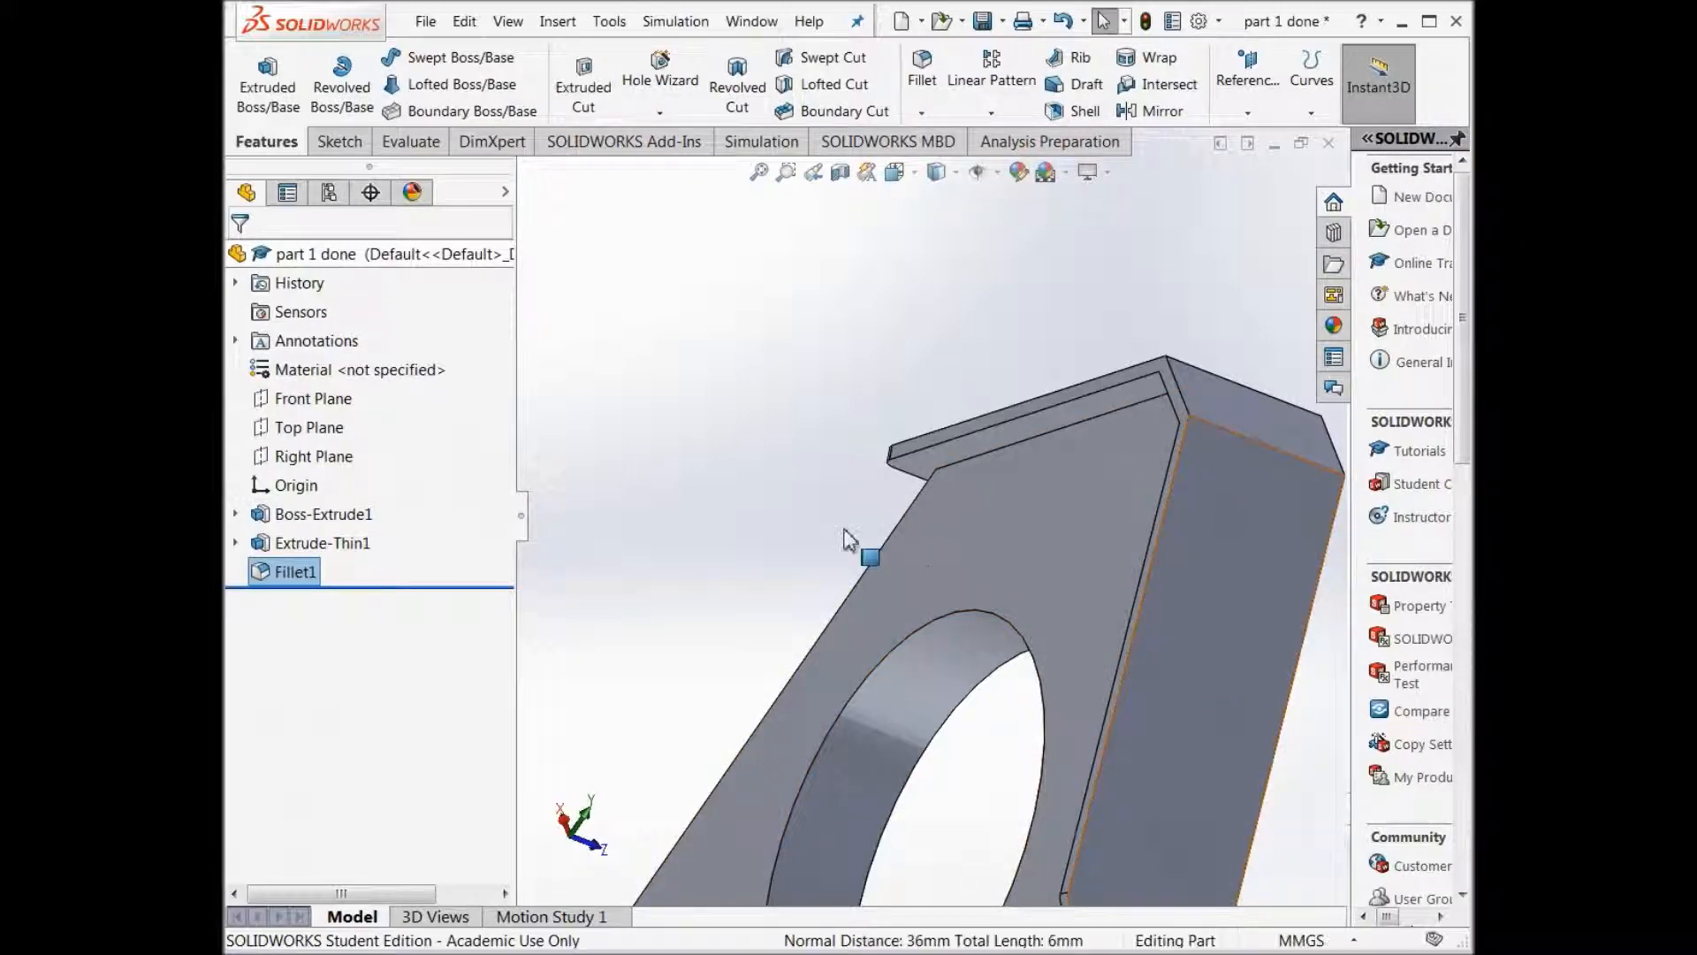
Fillet the remaining sharp corner edge of the roof's eave with a 3 mm radius.
middle_drag(844, 529, 899, 536)
scroll(944, 485, up, 5)
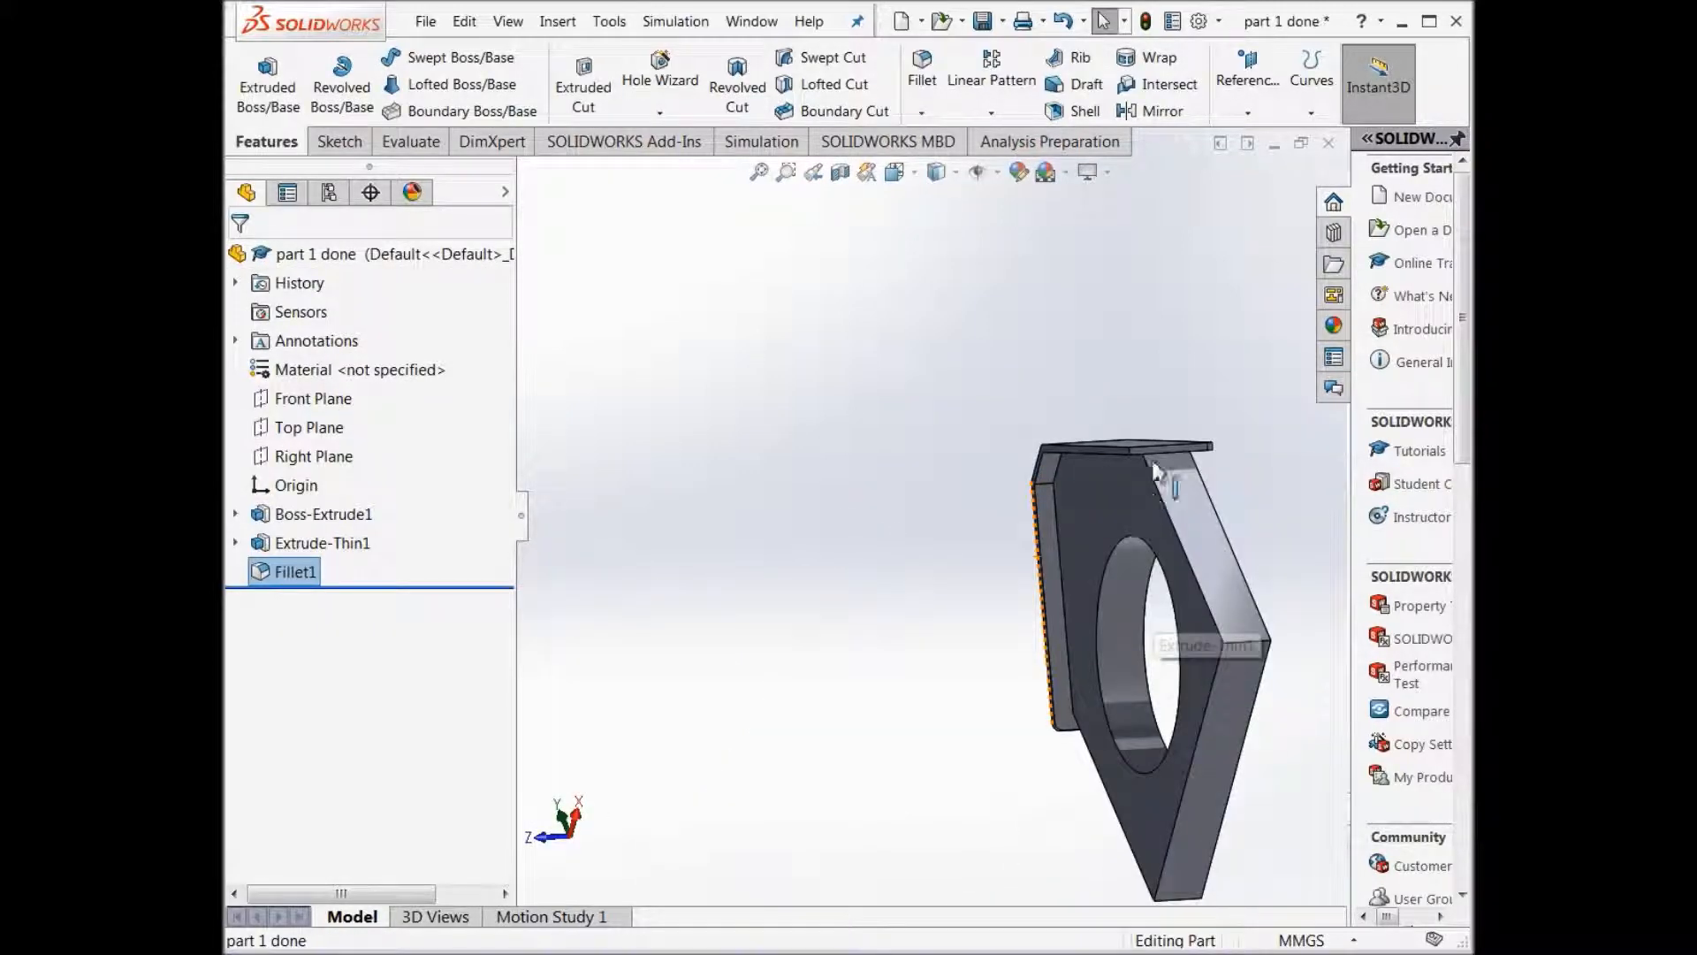
scroll(1152, 460, down, 2)
scroll(1131, 453, down, 2)
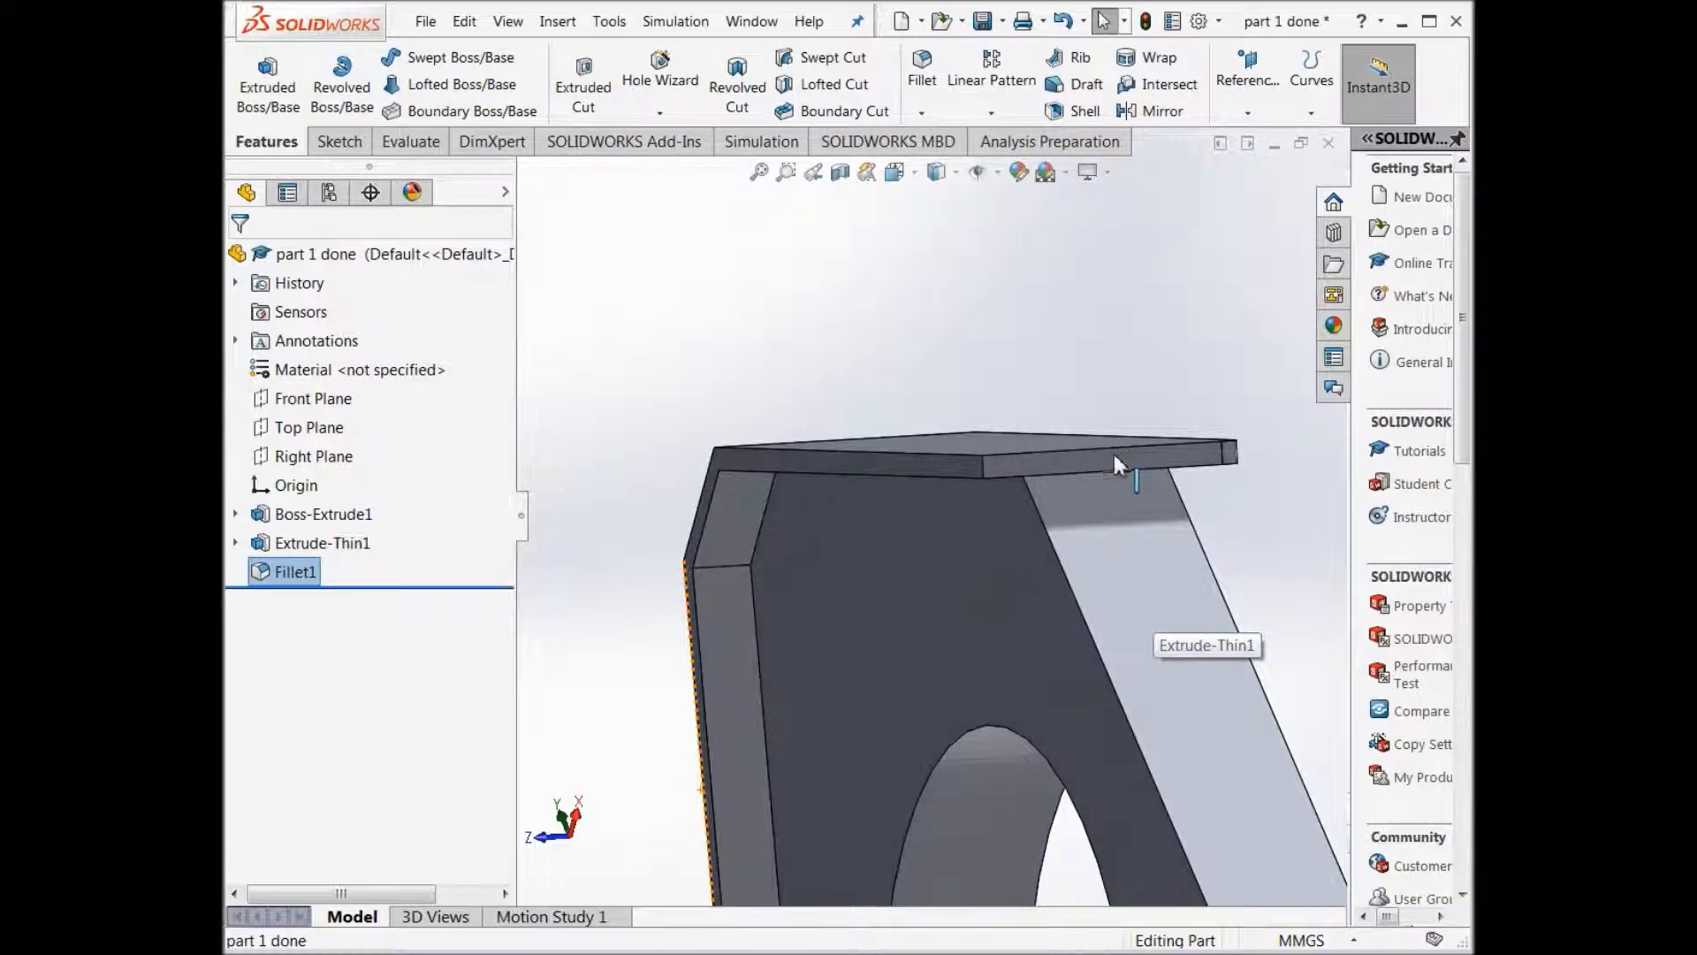
scroll(994, 240, down, 2)
click(922, 66)
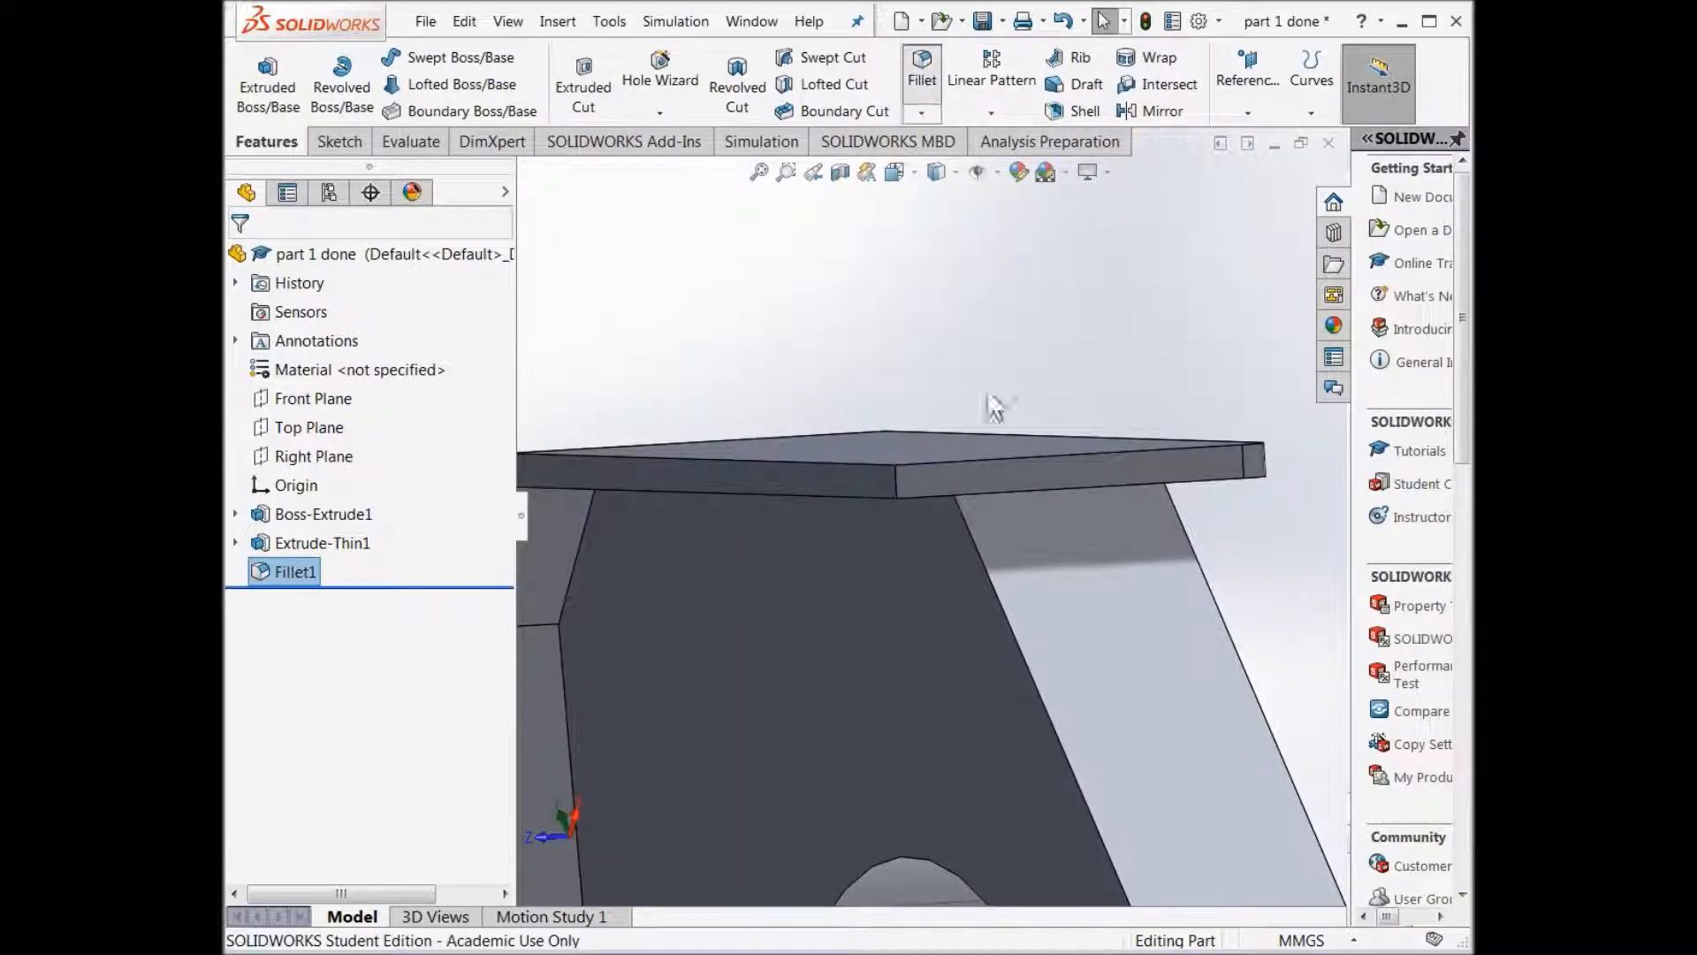
click(897, 484)
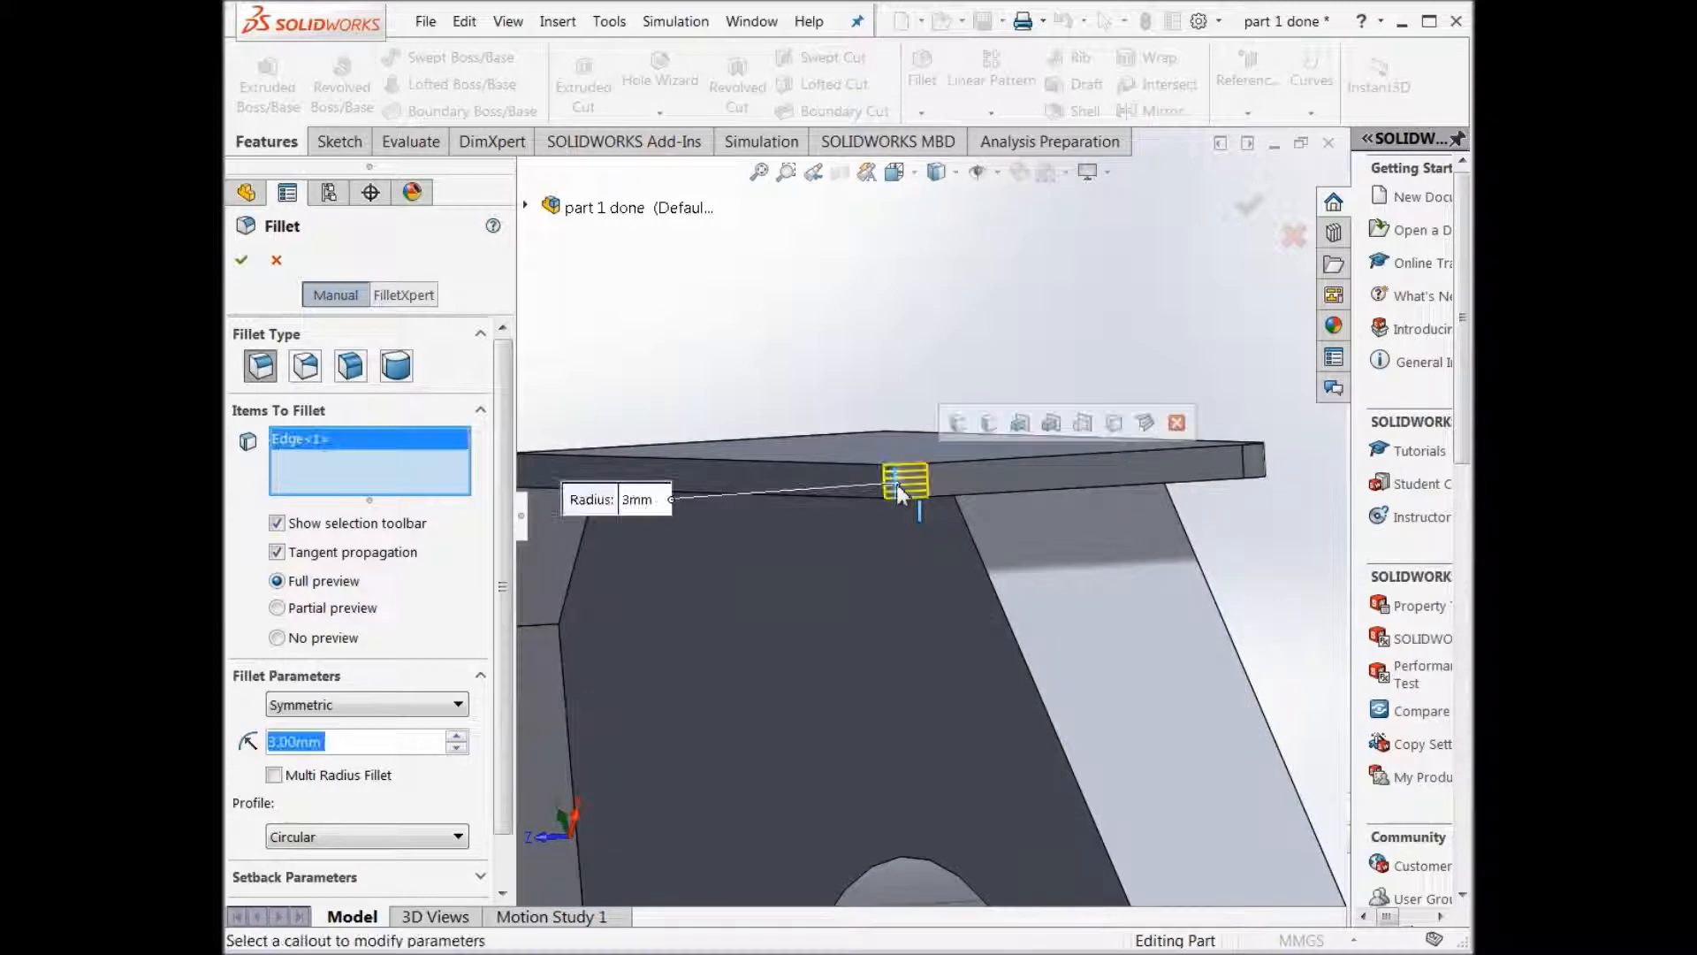
click(240, 263)
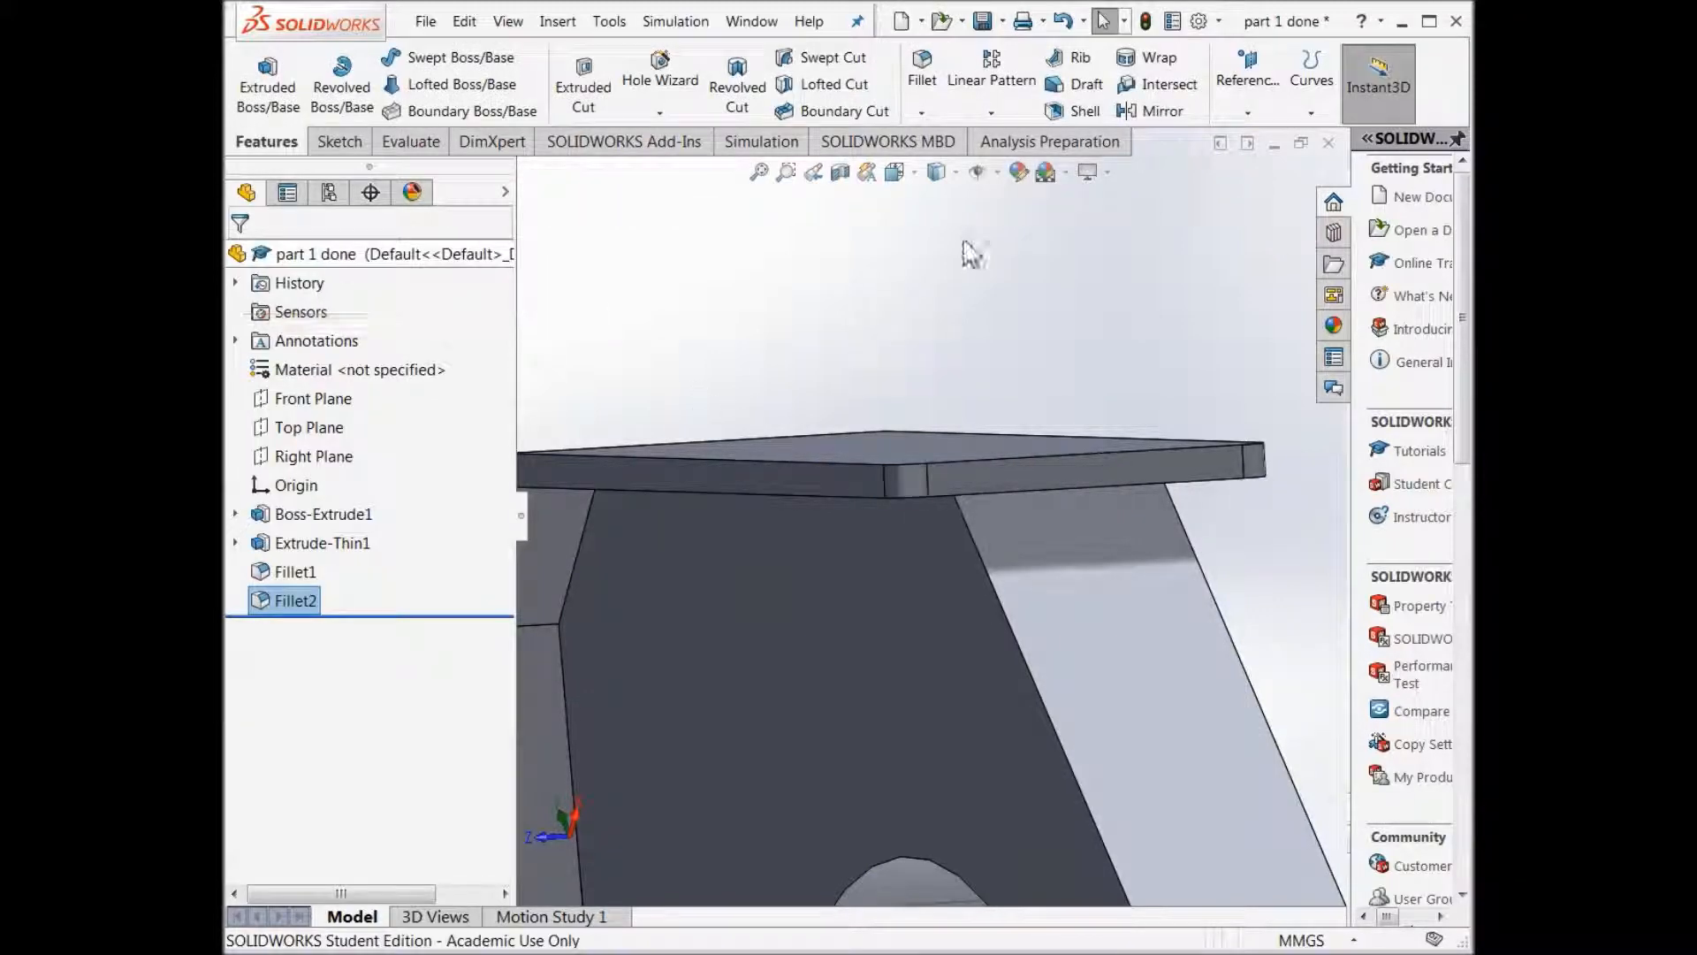
Examine the filleted birdfeeder from several orientations, ending in an upright isometric view.
click(918, 173)
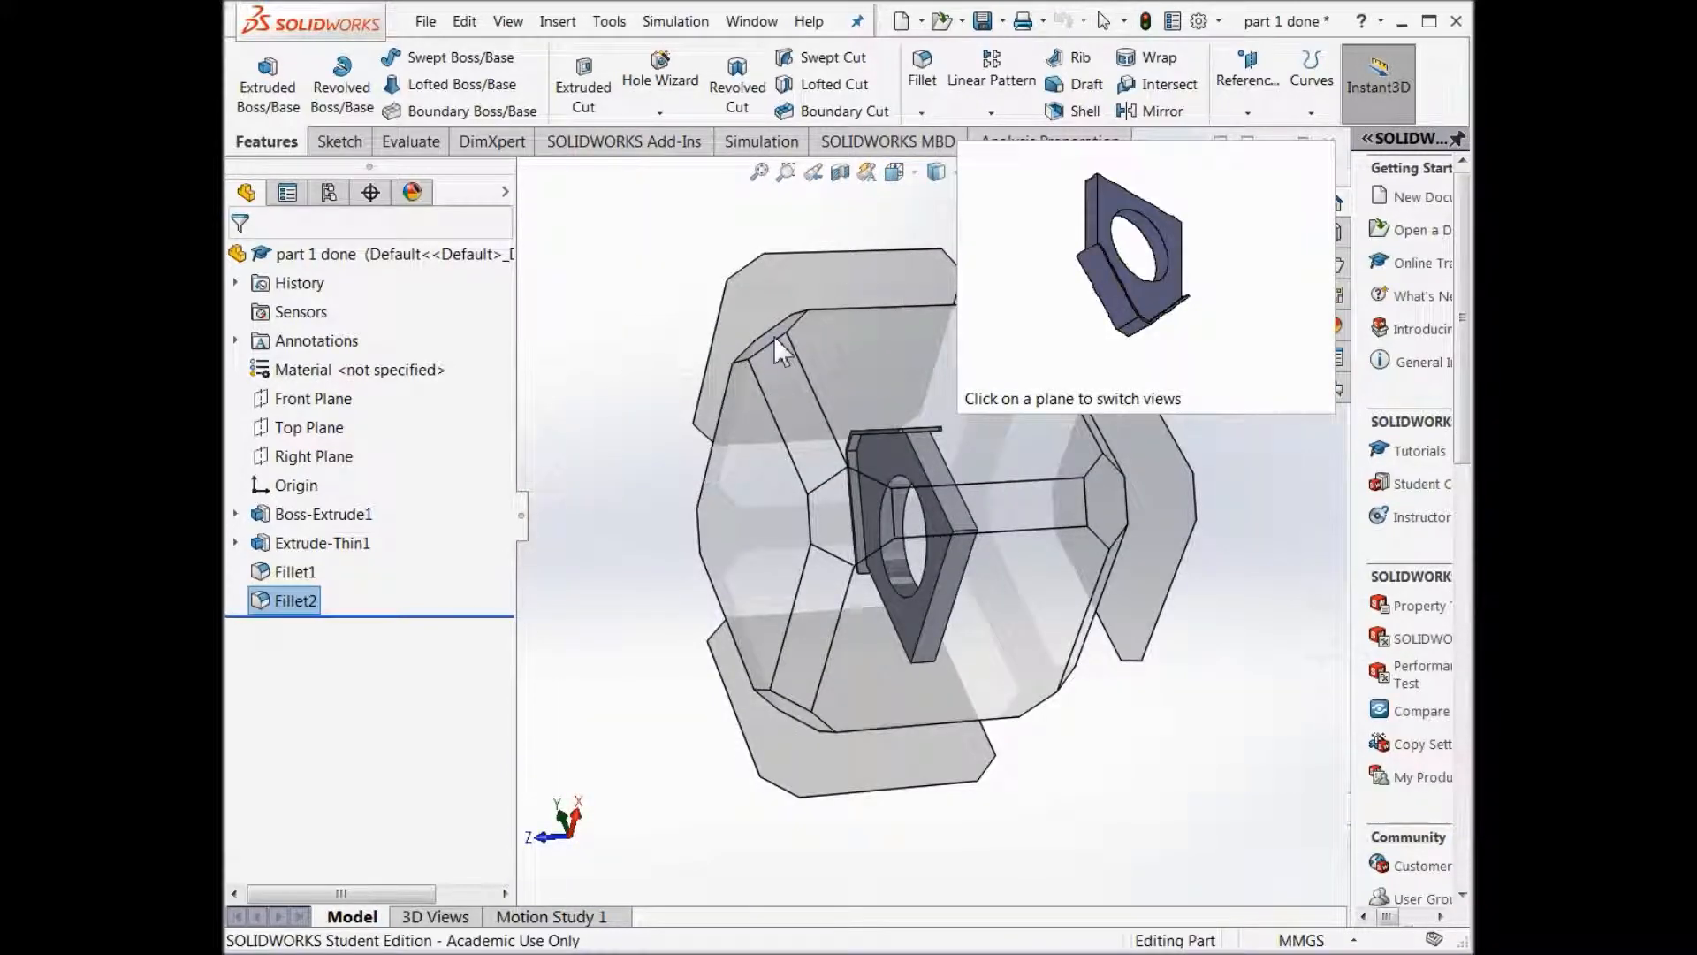
click(773, 336)
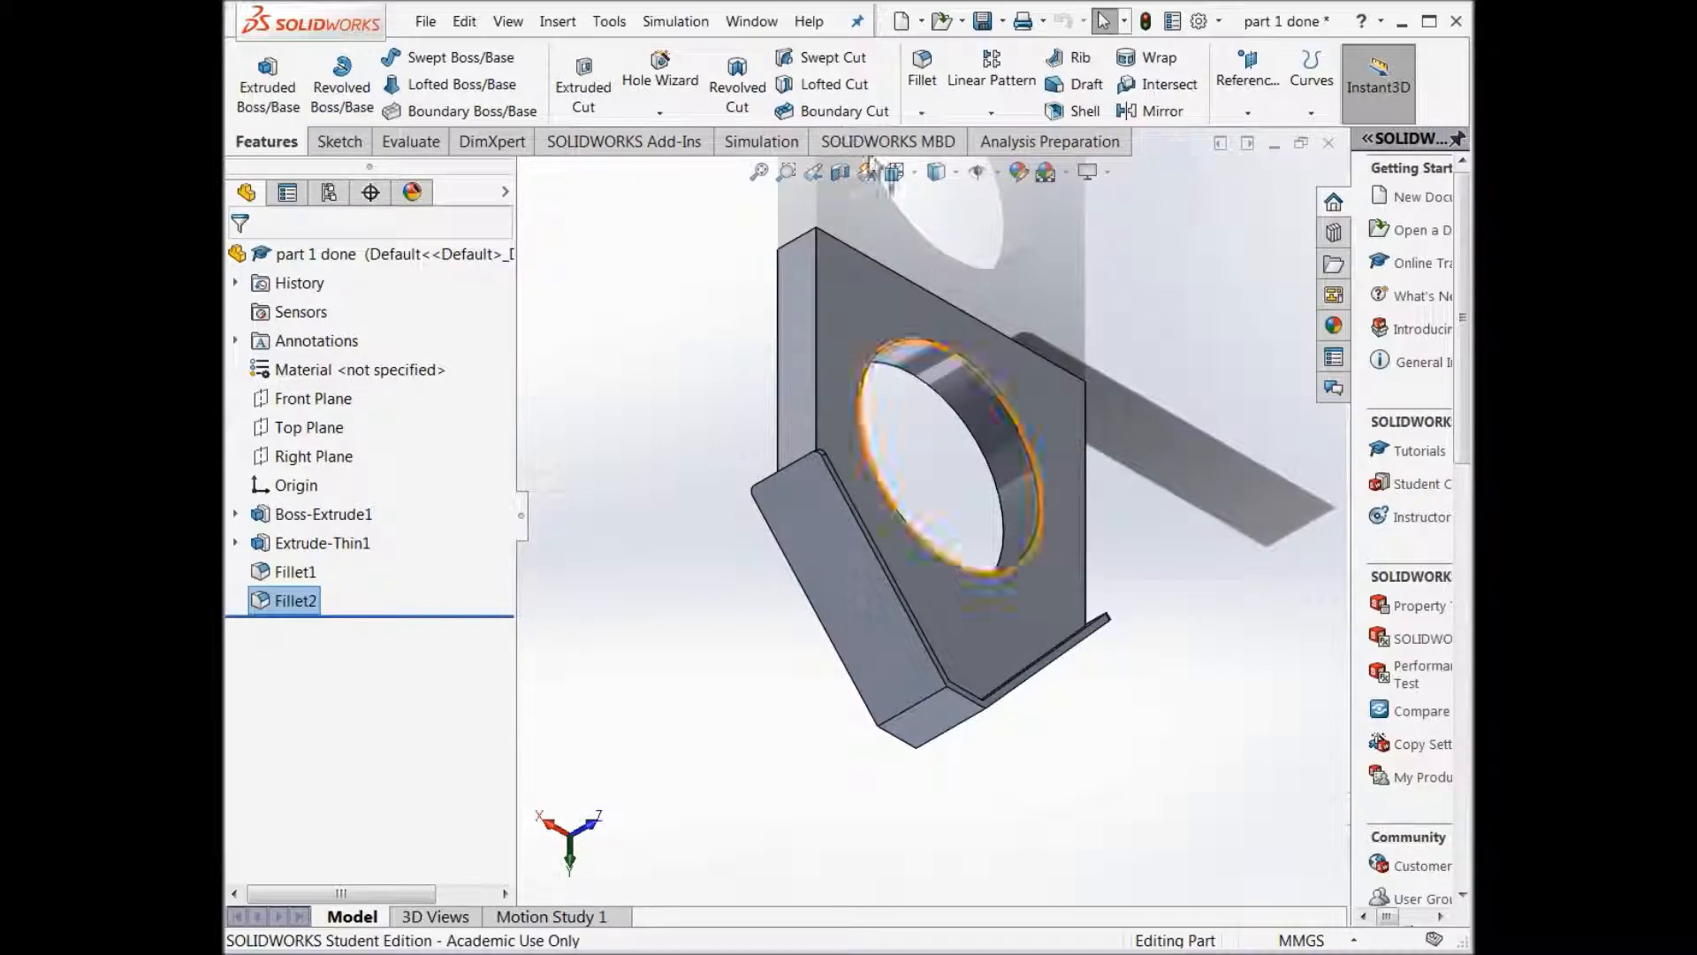
click(915, 175)
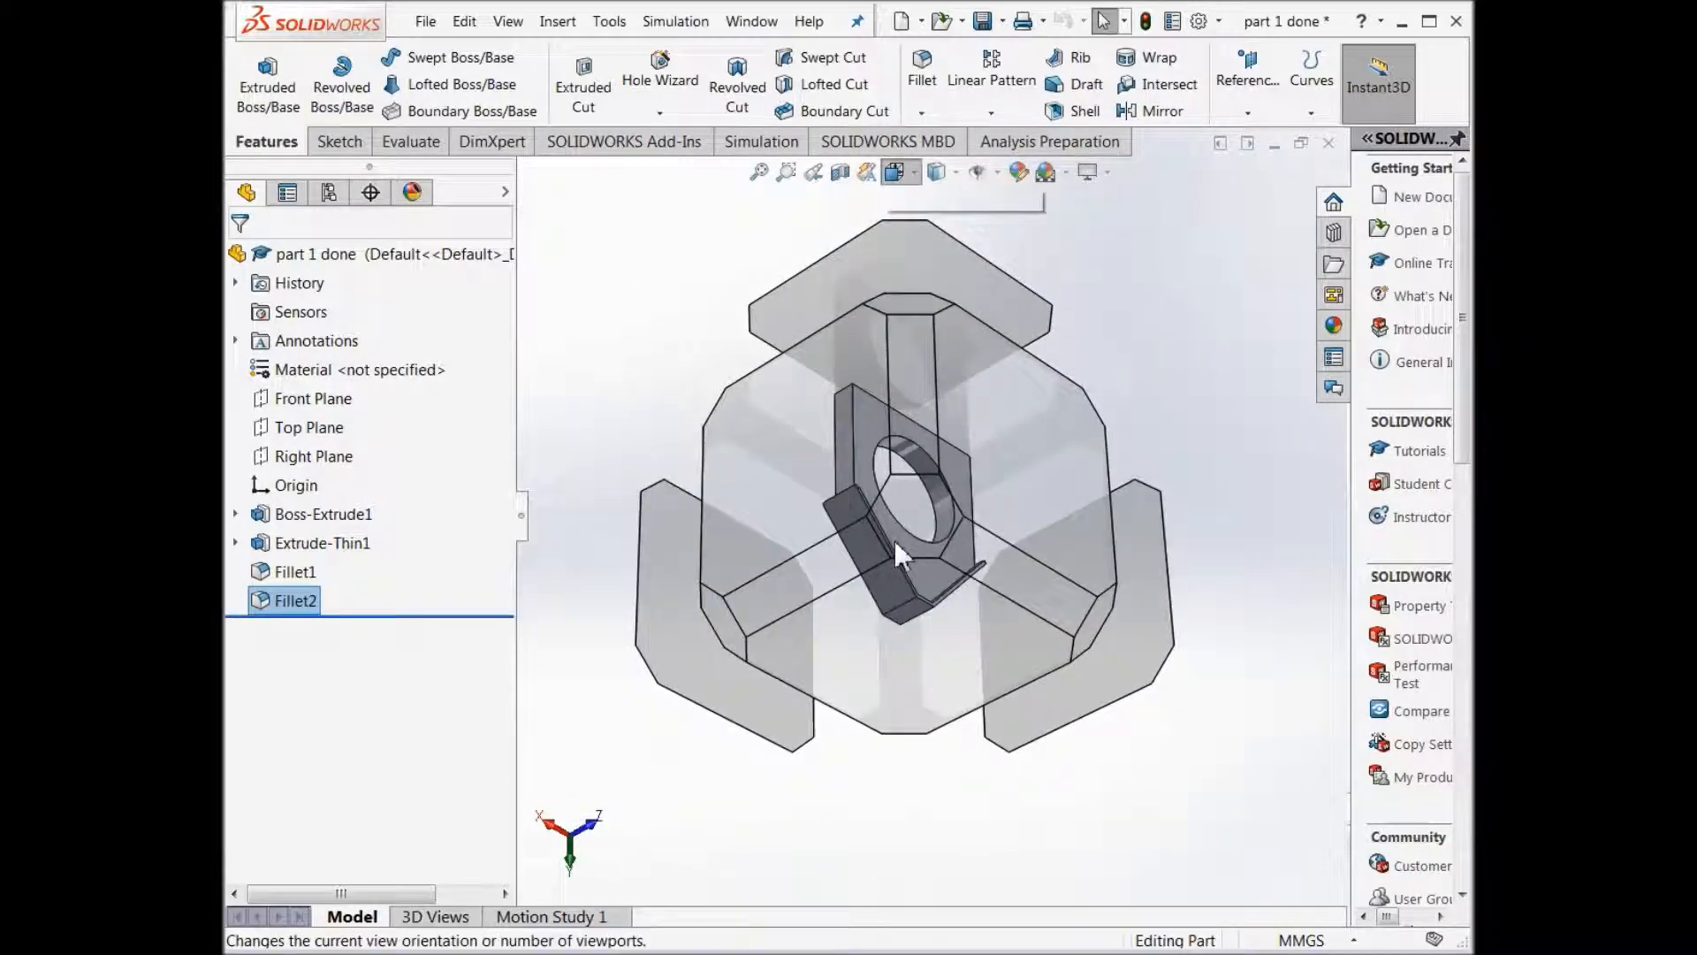
click(909, 523)
middle_drag(915, 551, 1129, 799)
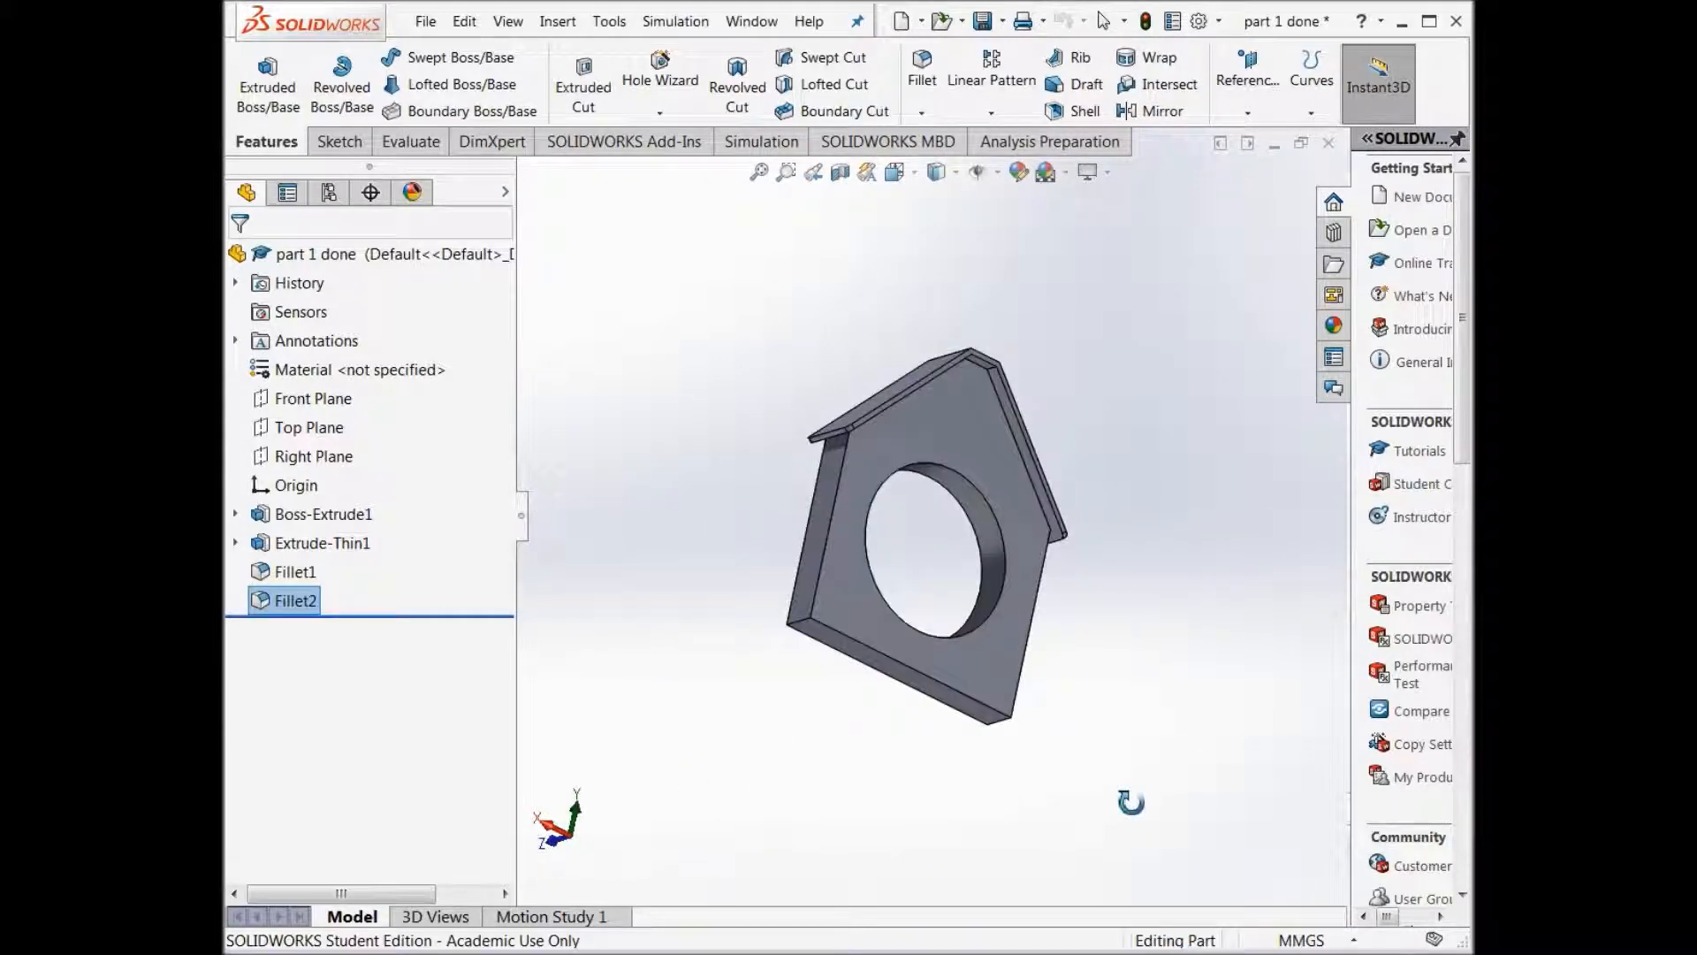
click(918, 174)
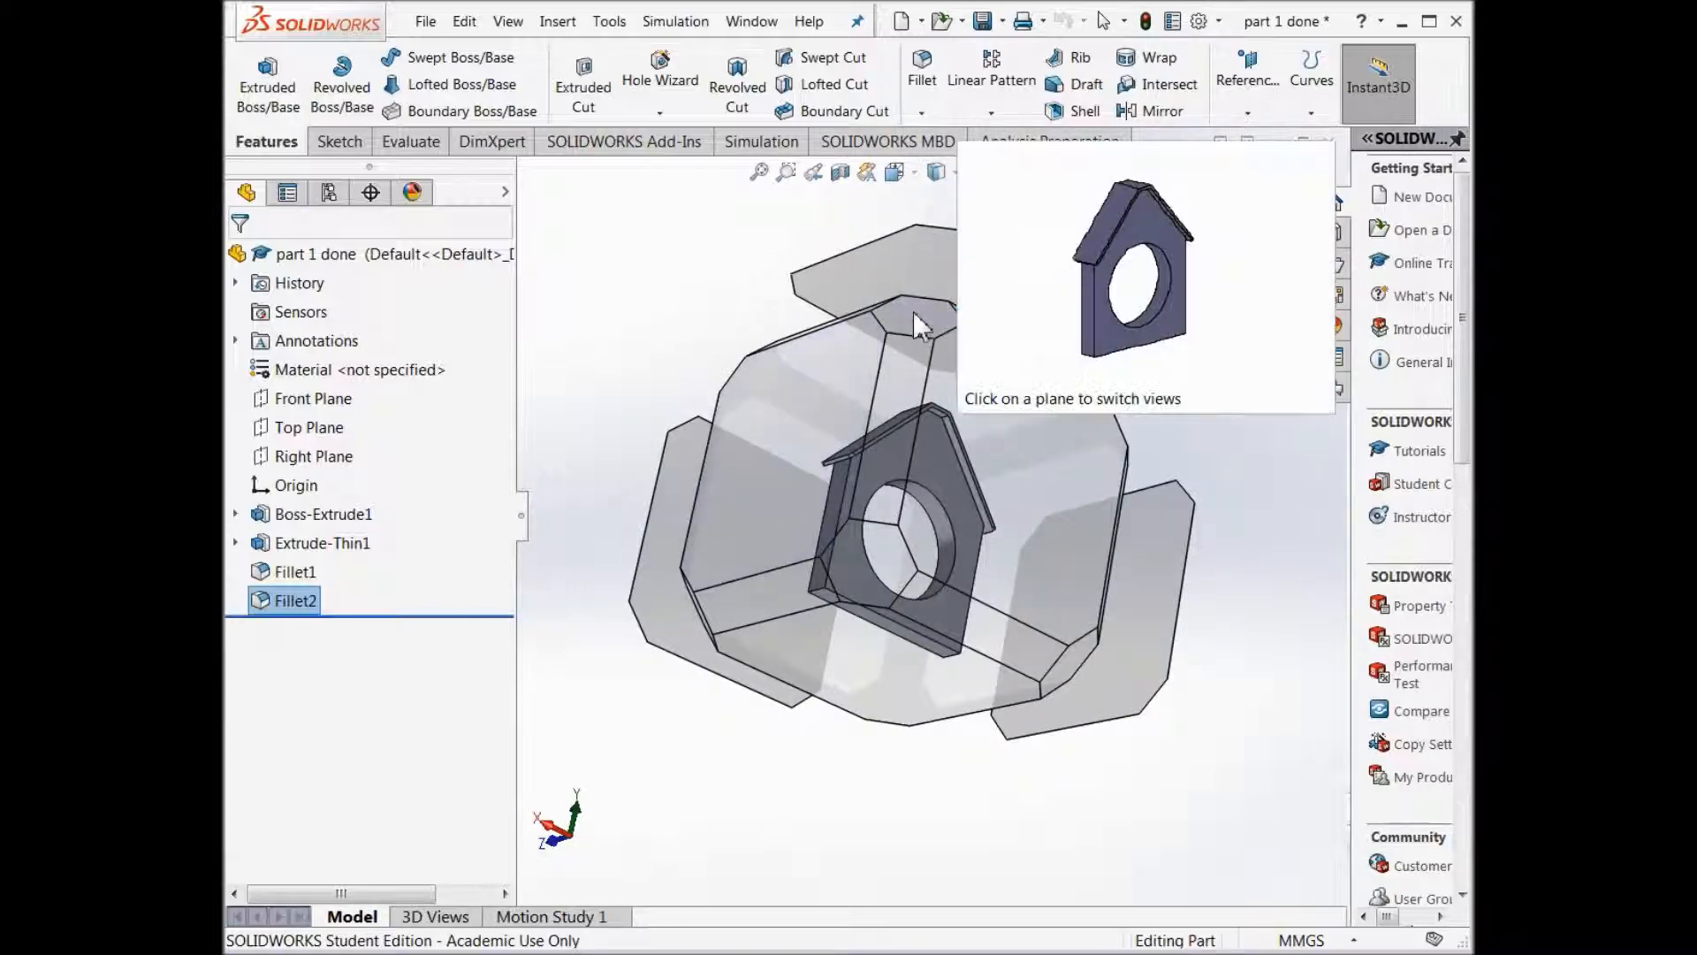
click(914, 311)
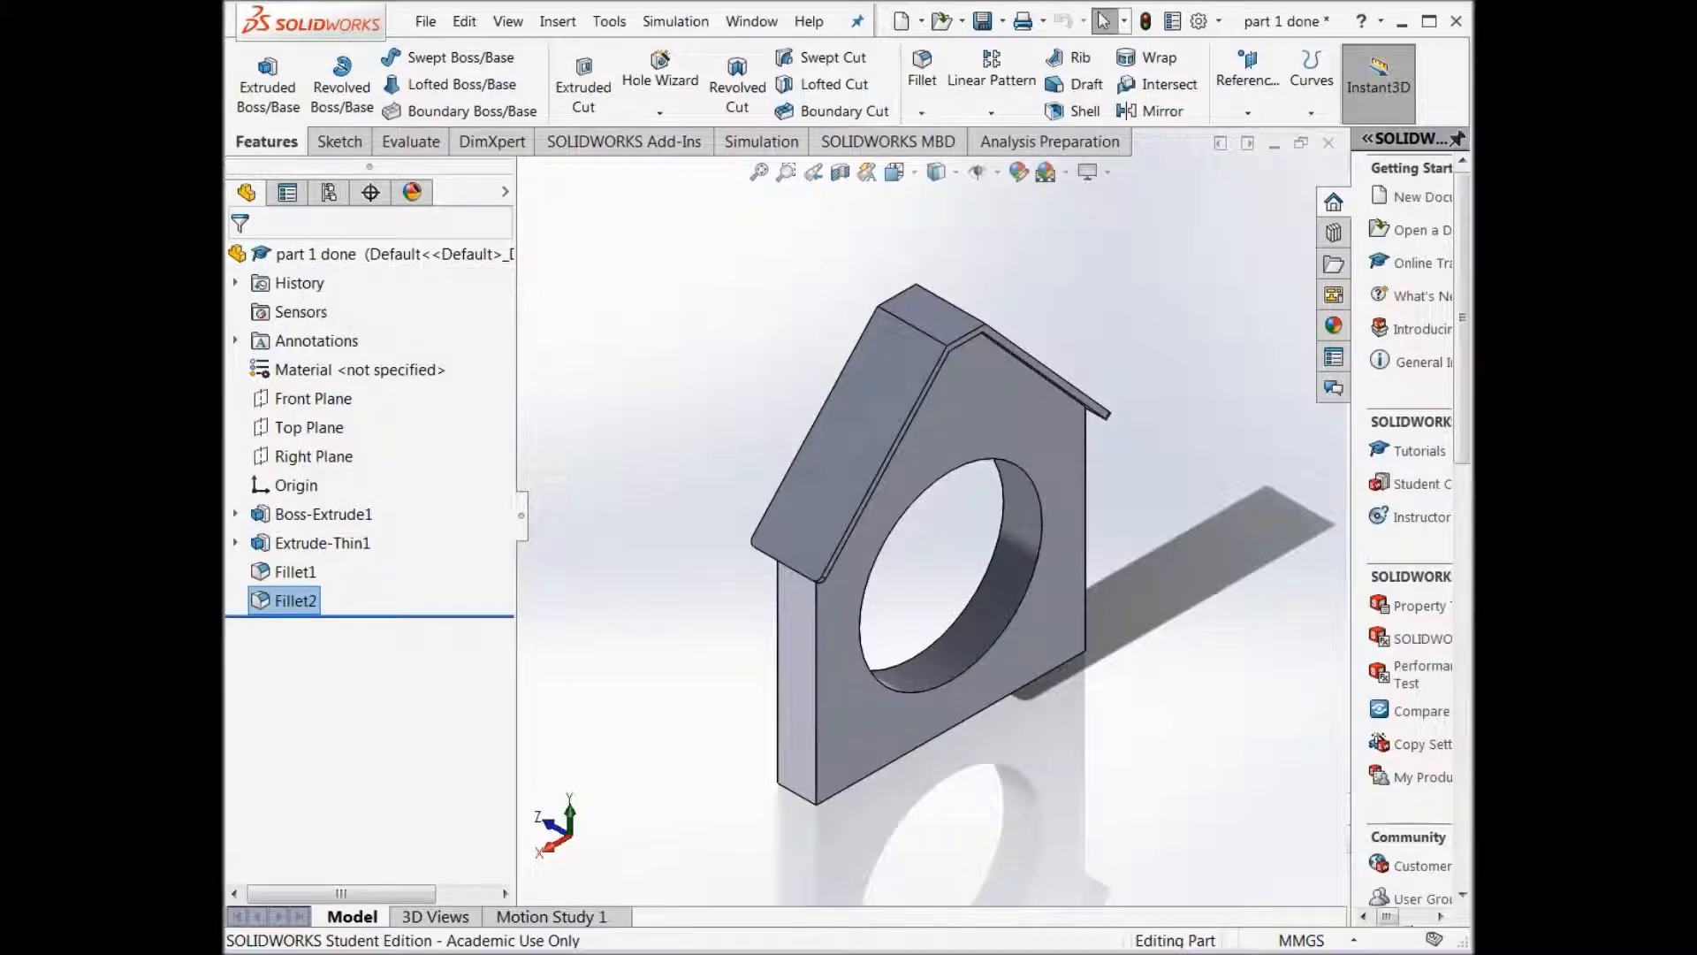
key(Escape)
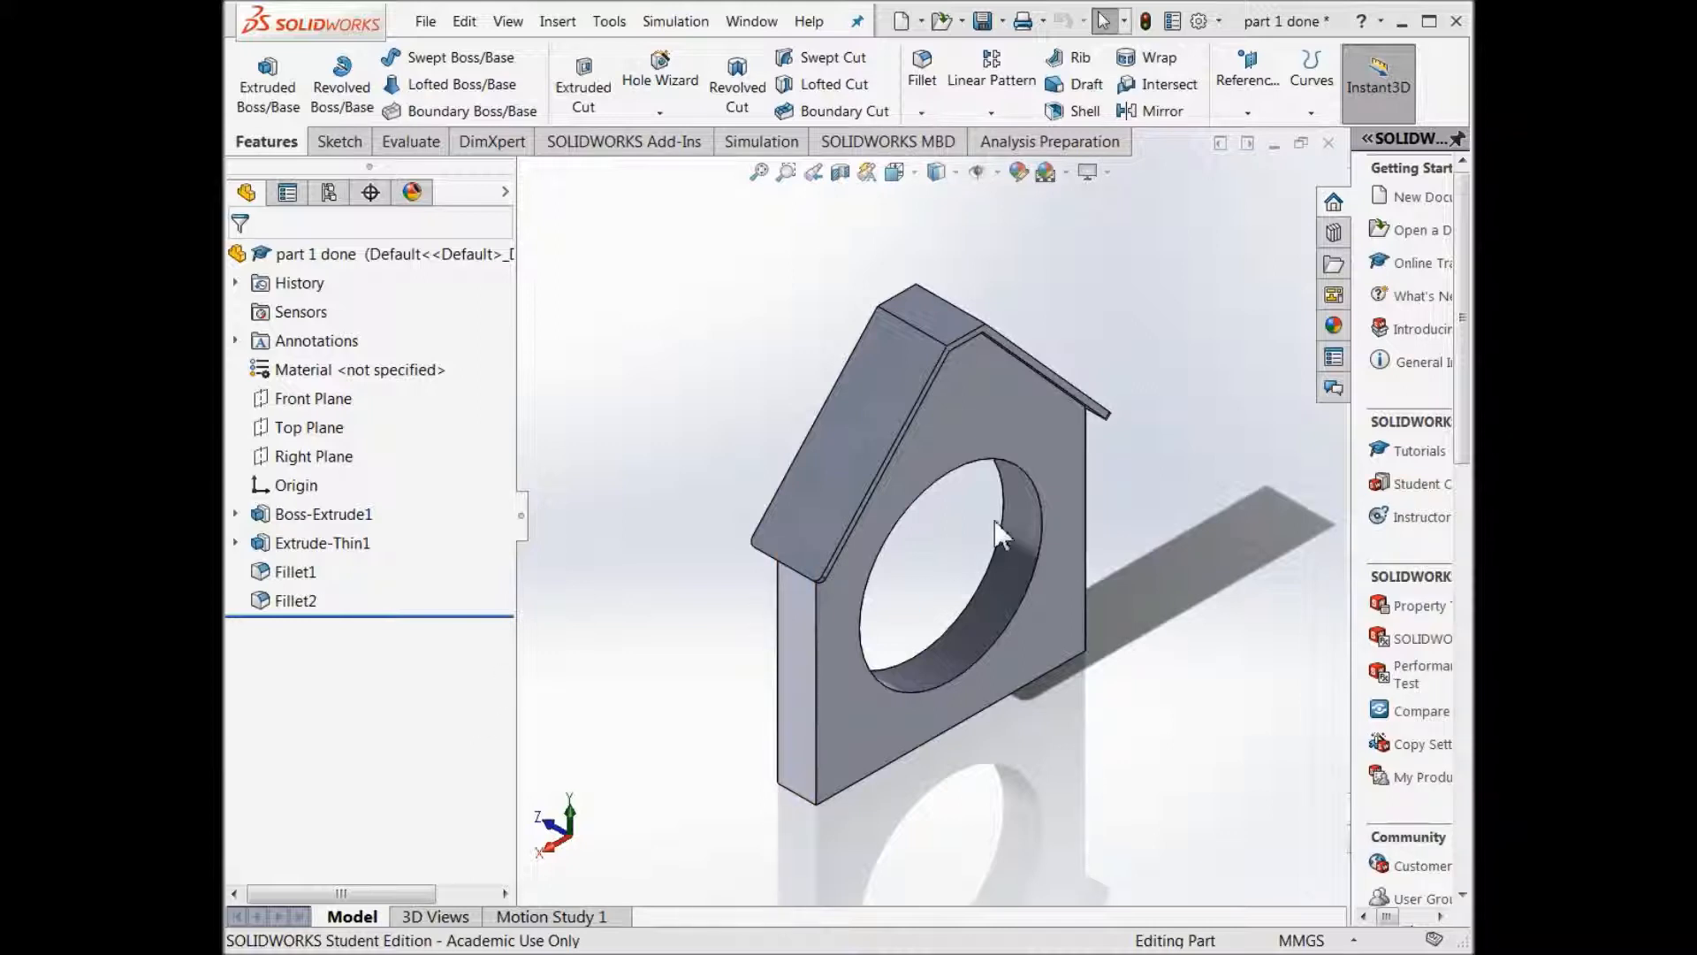
click(844, 612)
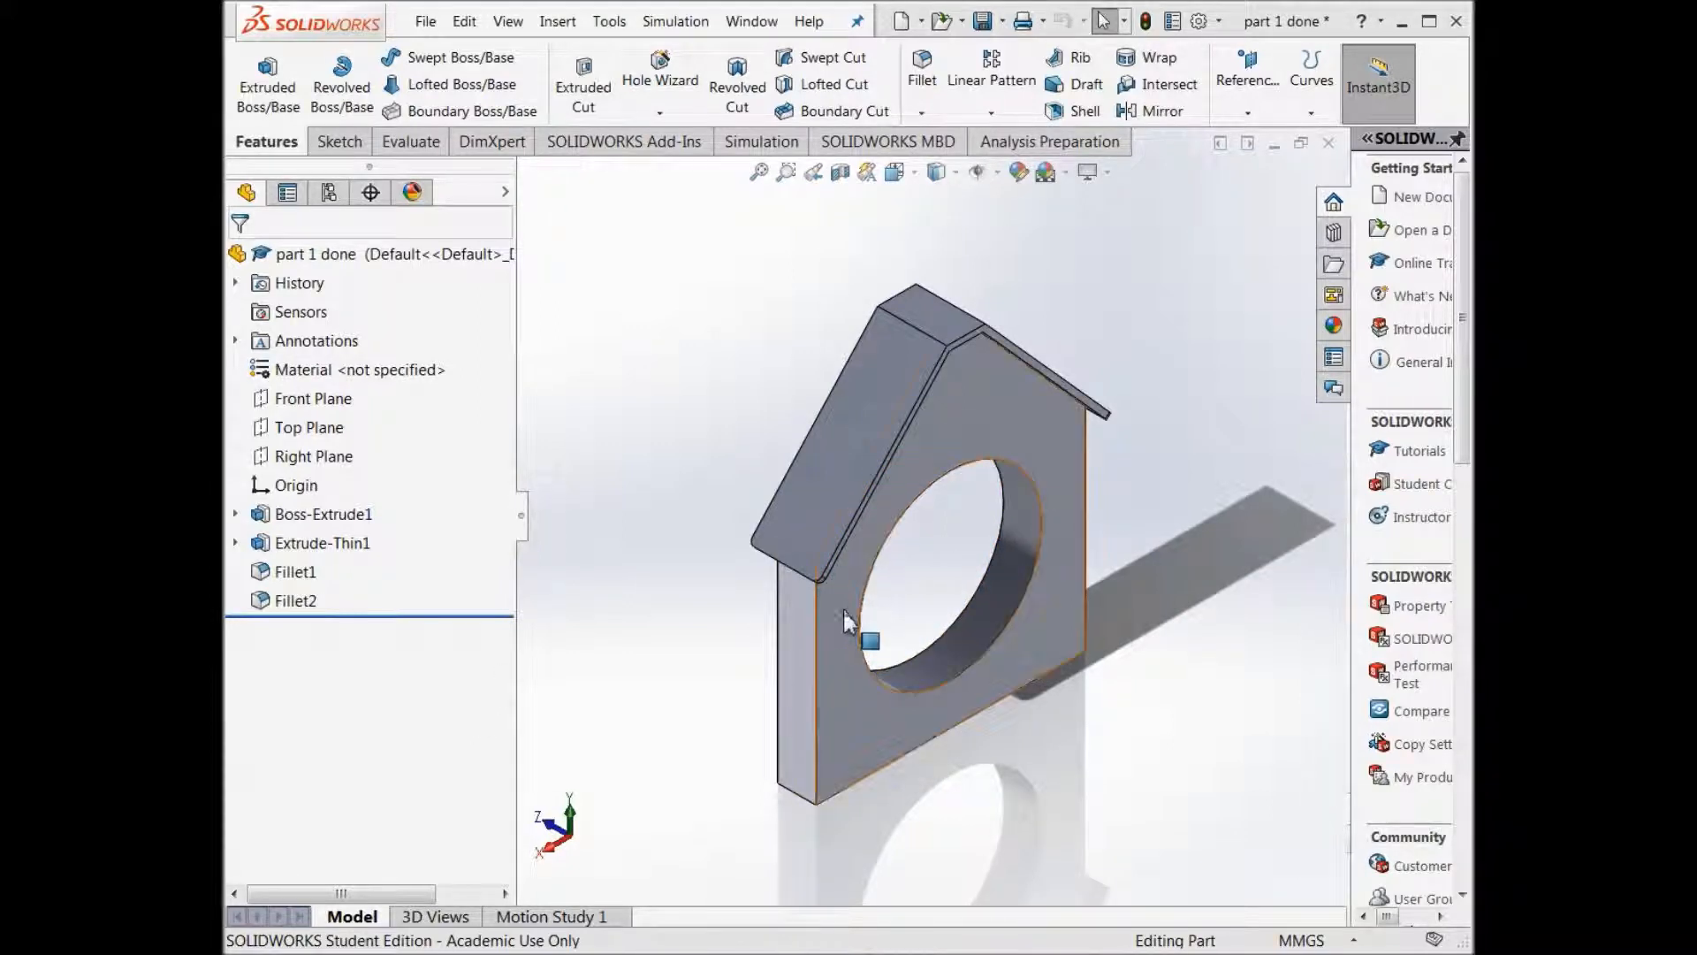
Sketch a horizontal line on the Front Plane, from the Back view, running across the circular hole and past one side wall.
click(915, 174)
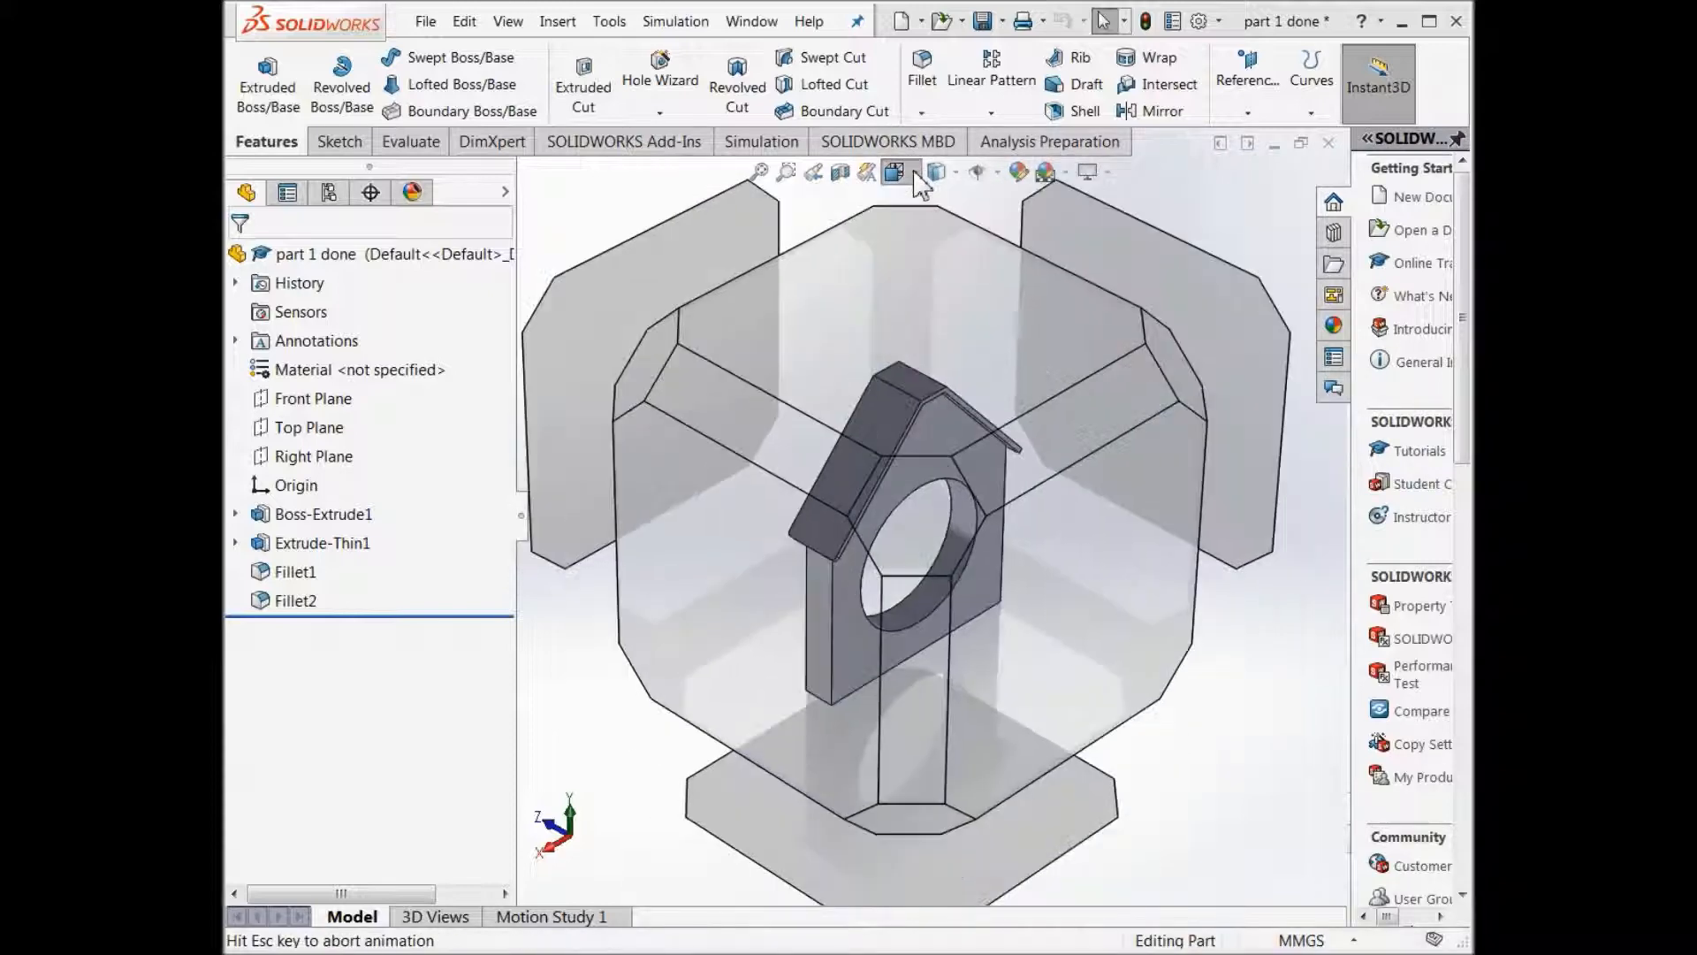
click(1004, 614)
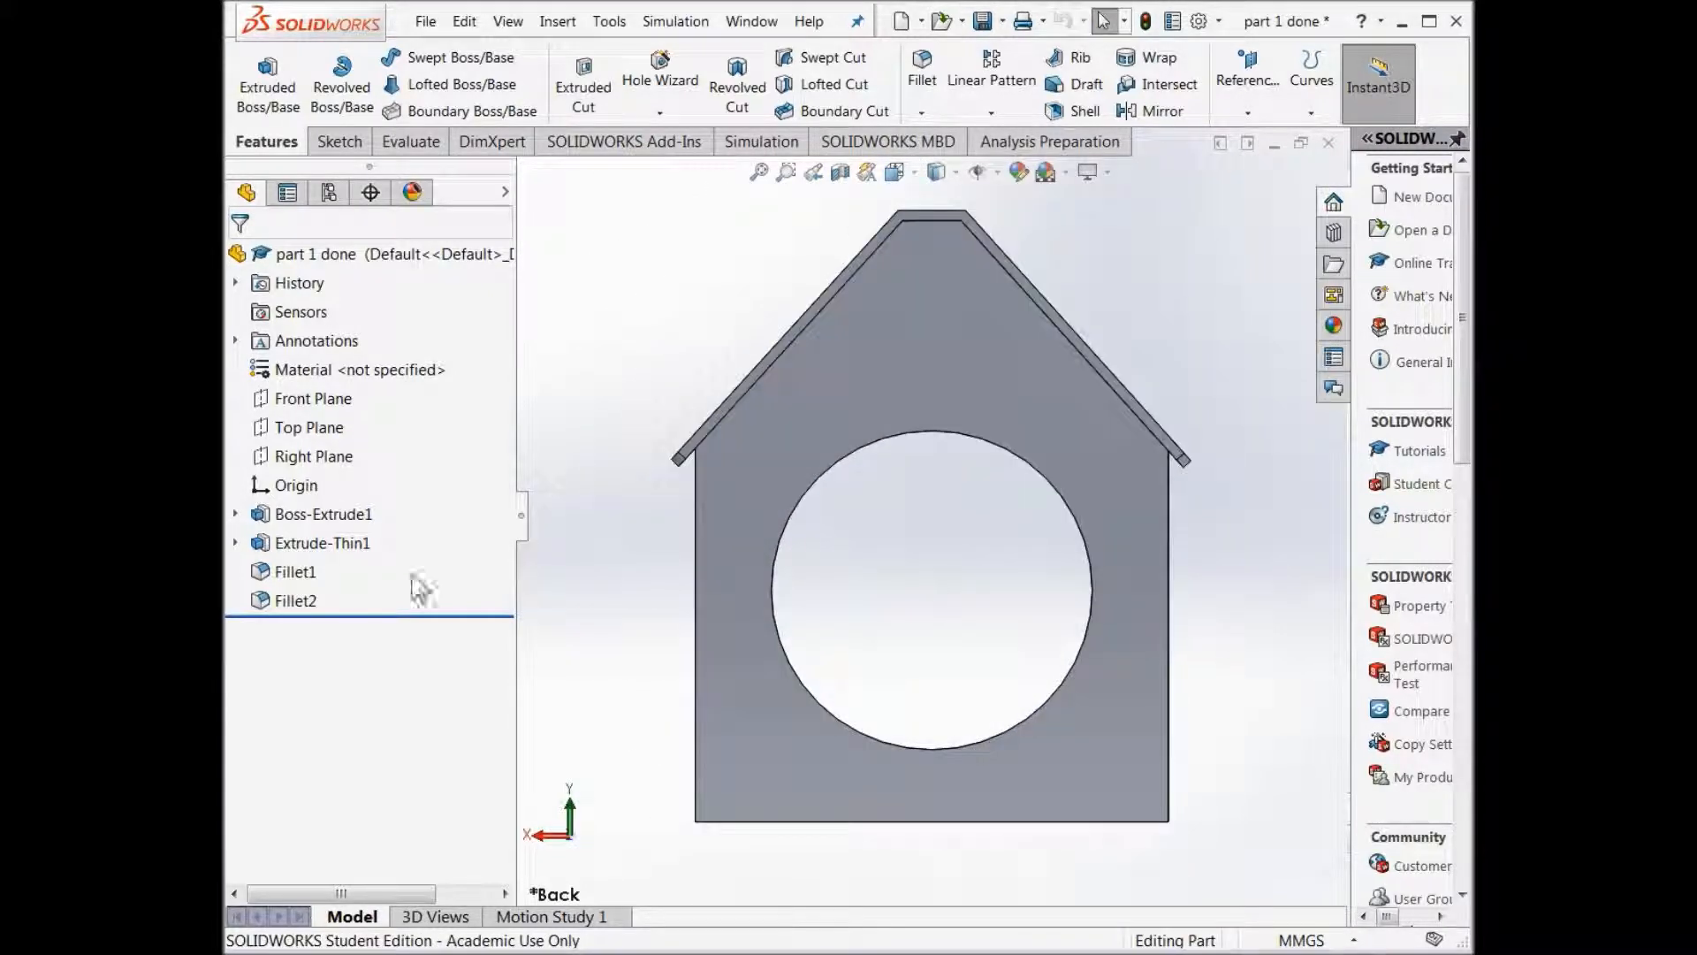
right_click(309, 408)
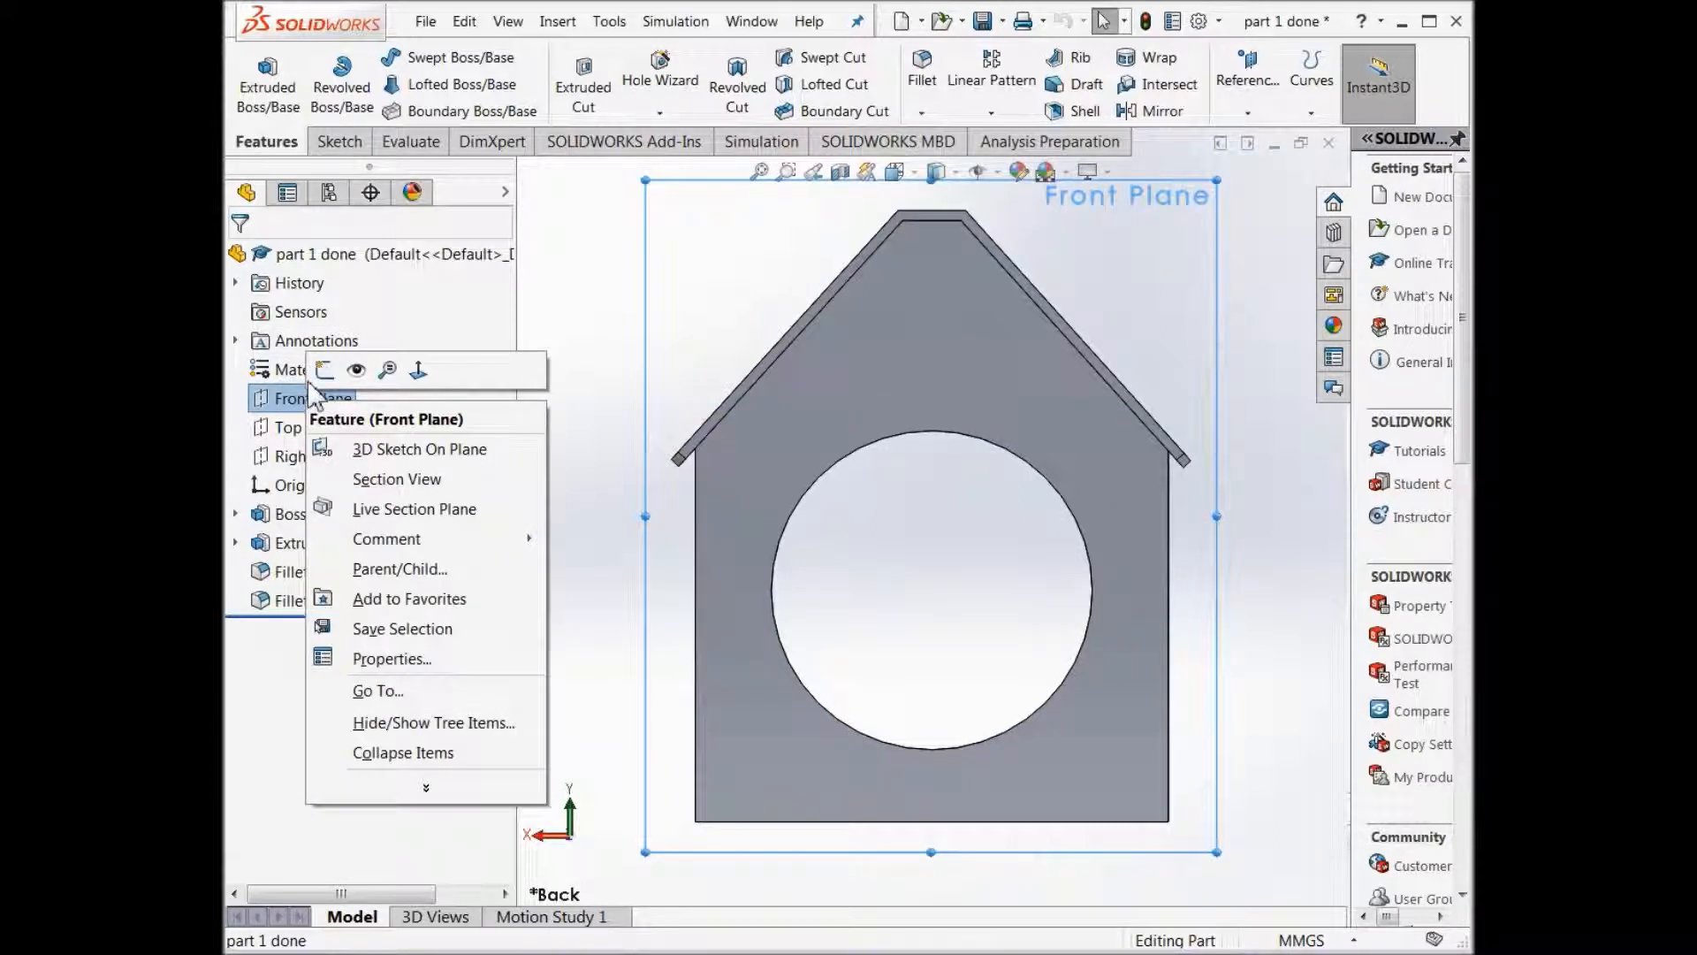
click(325, 370)
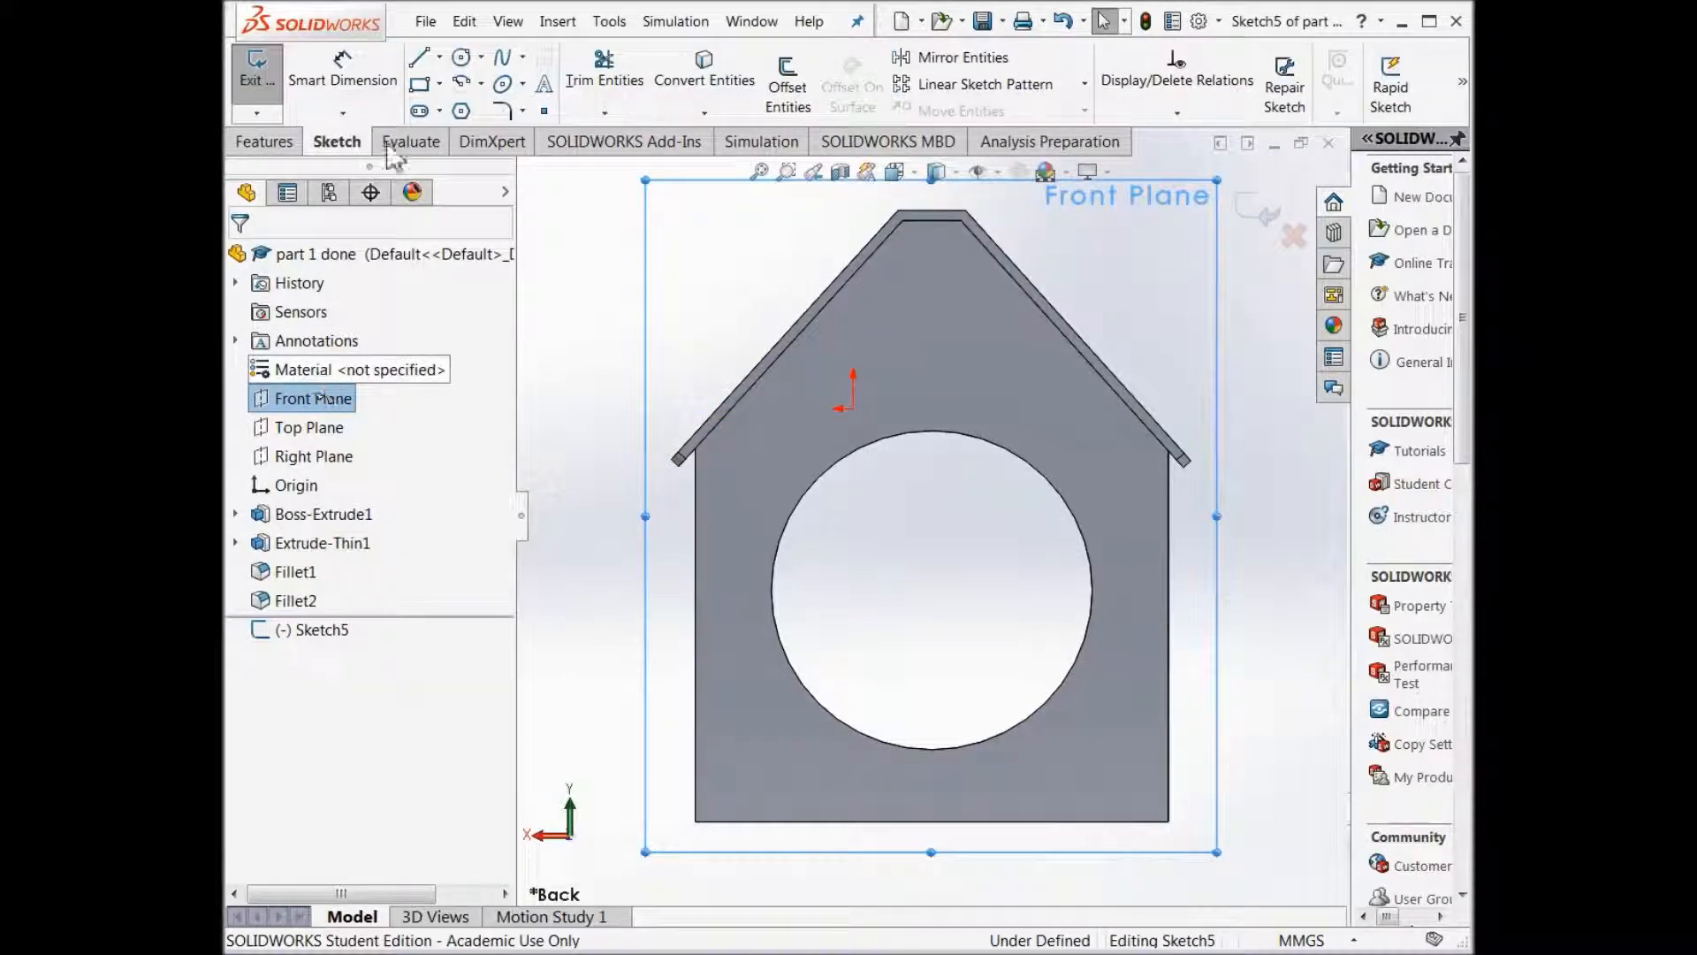
click(419, 60)
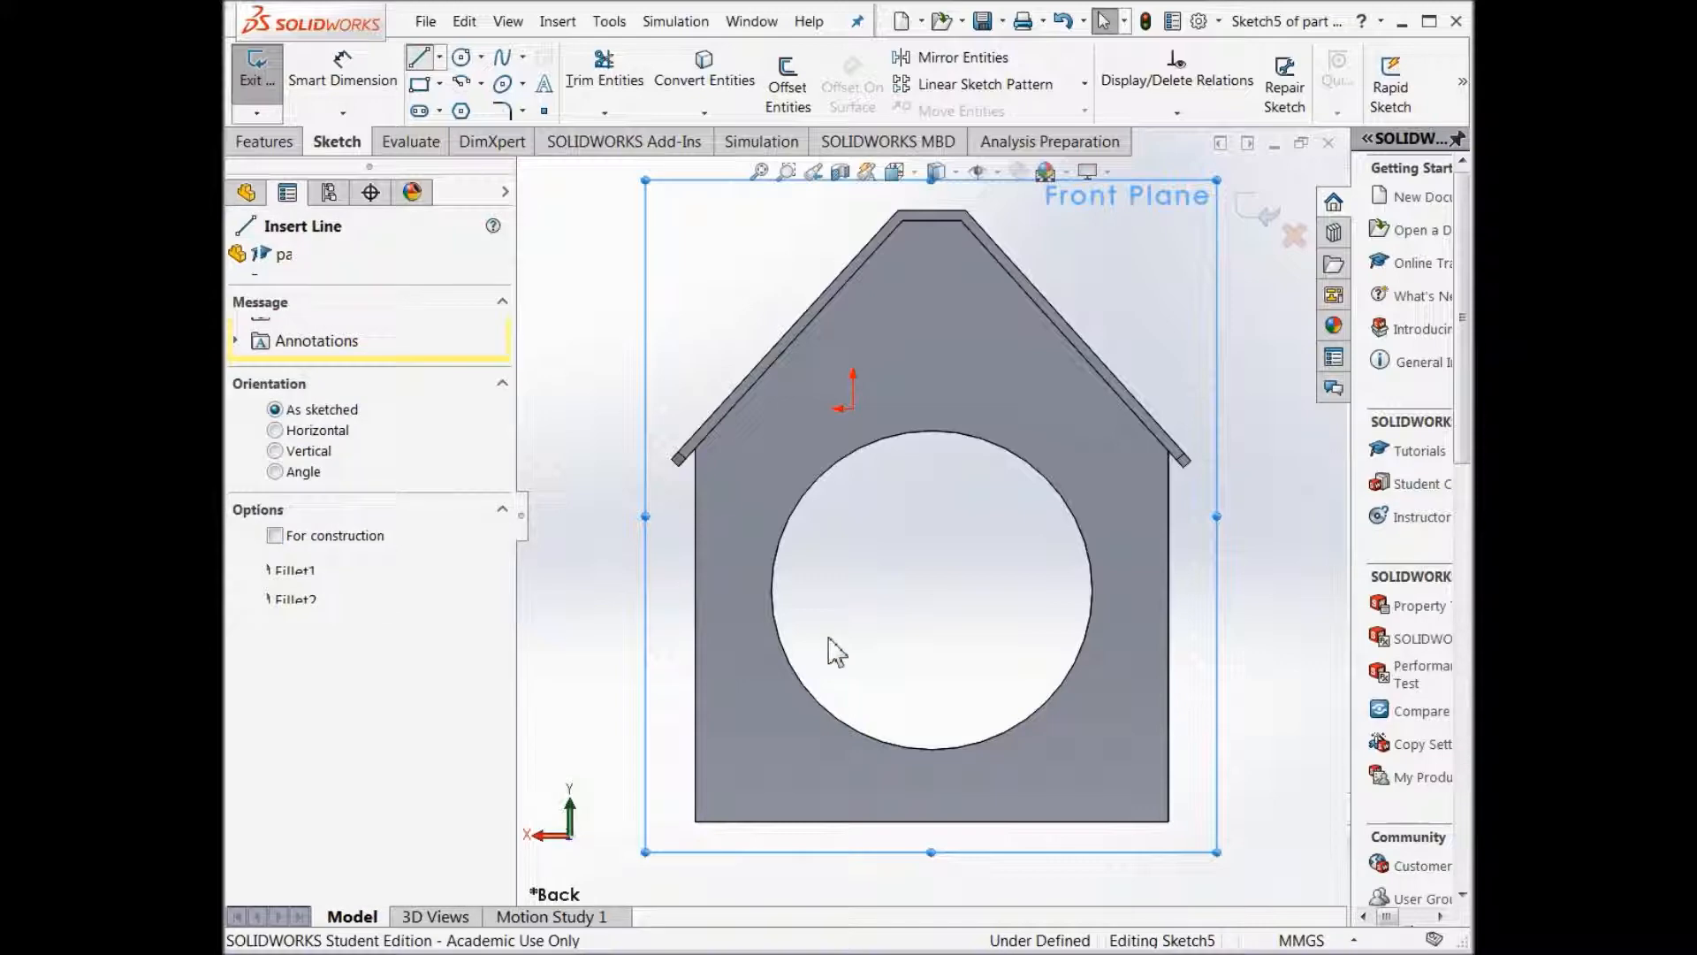
click(739, 594)
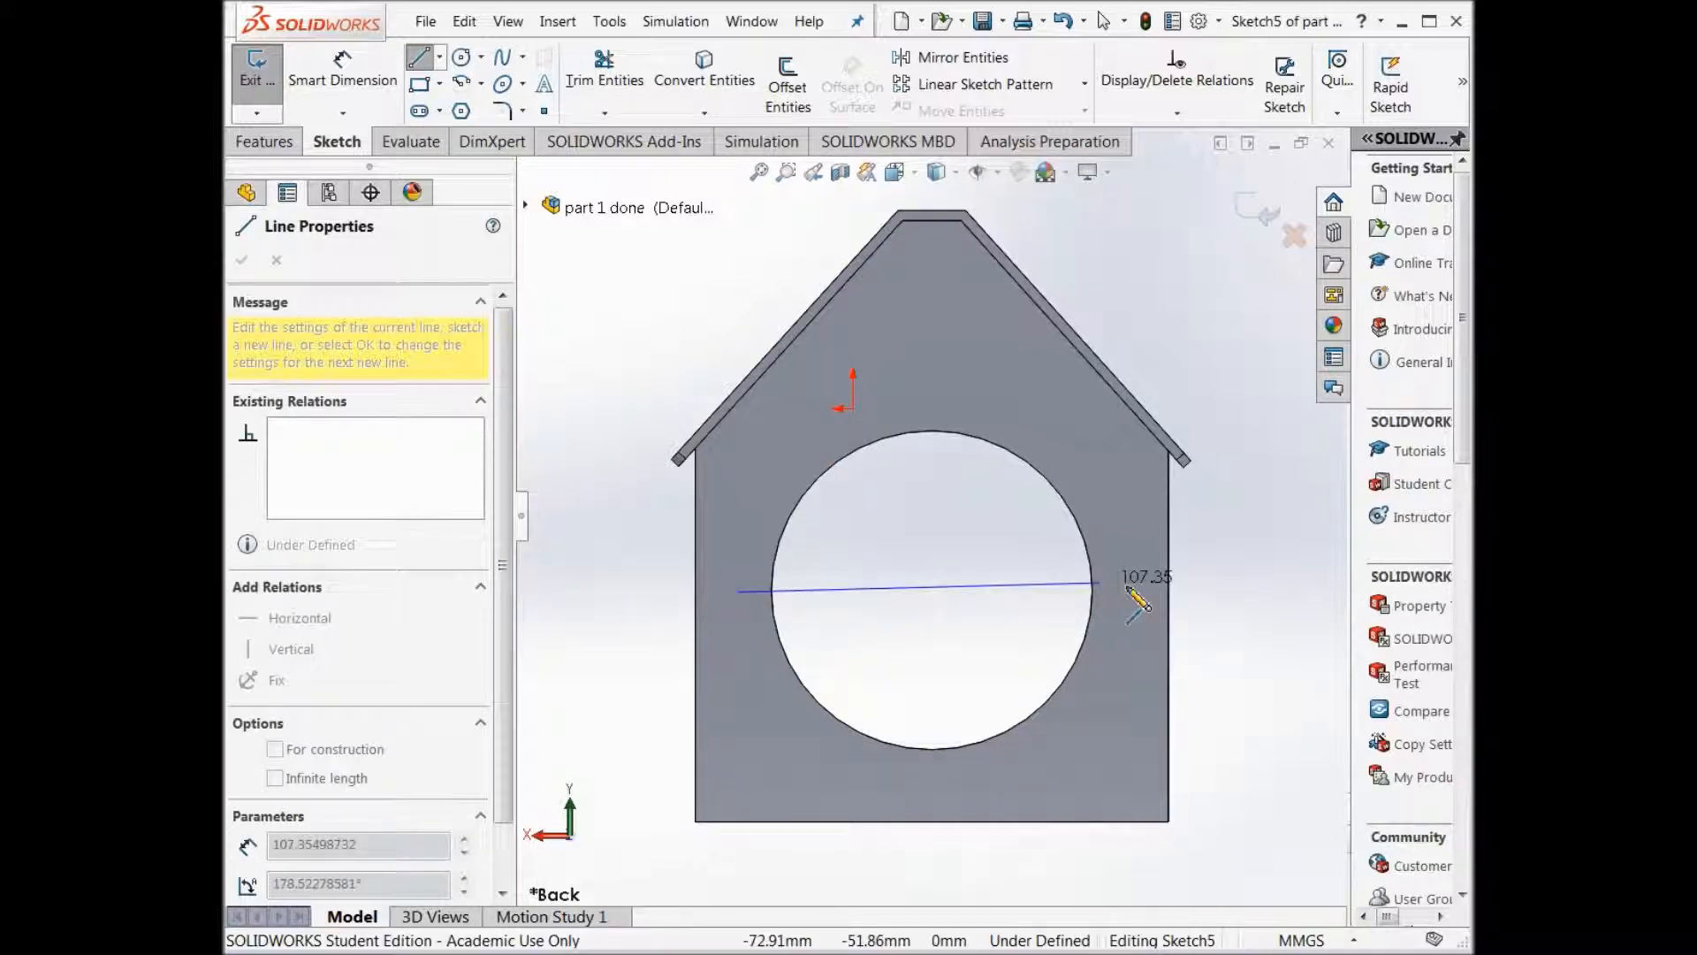
click(1198, 592)
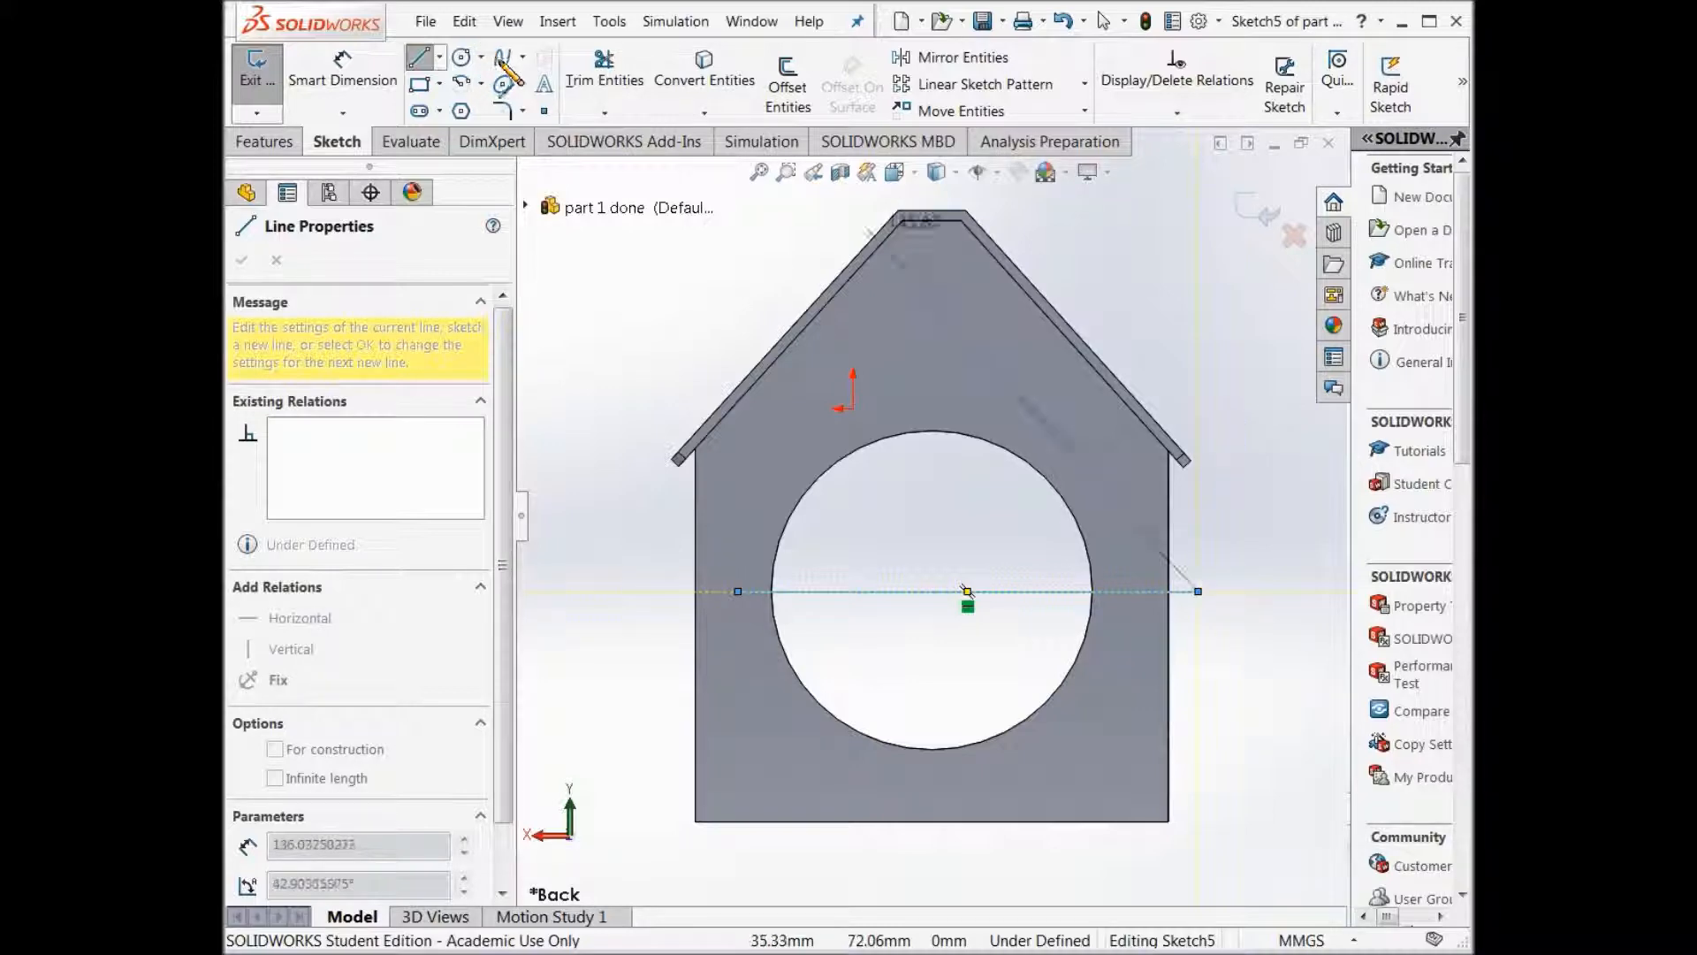
Draw a four-point spline from the line's outer end, curling down and back toward the wall as a hook.
click(523, 57)
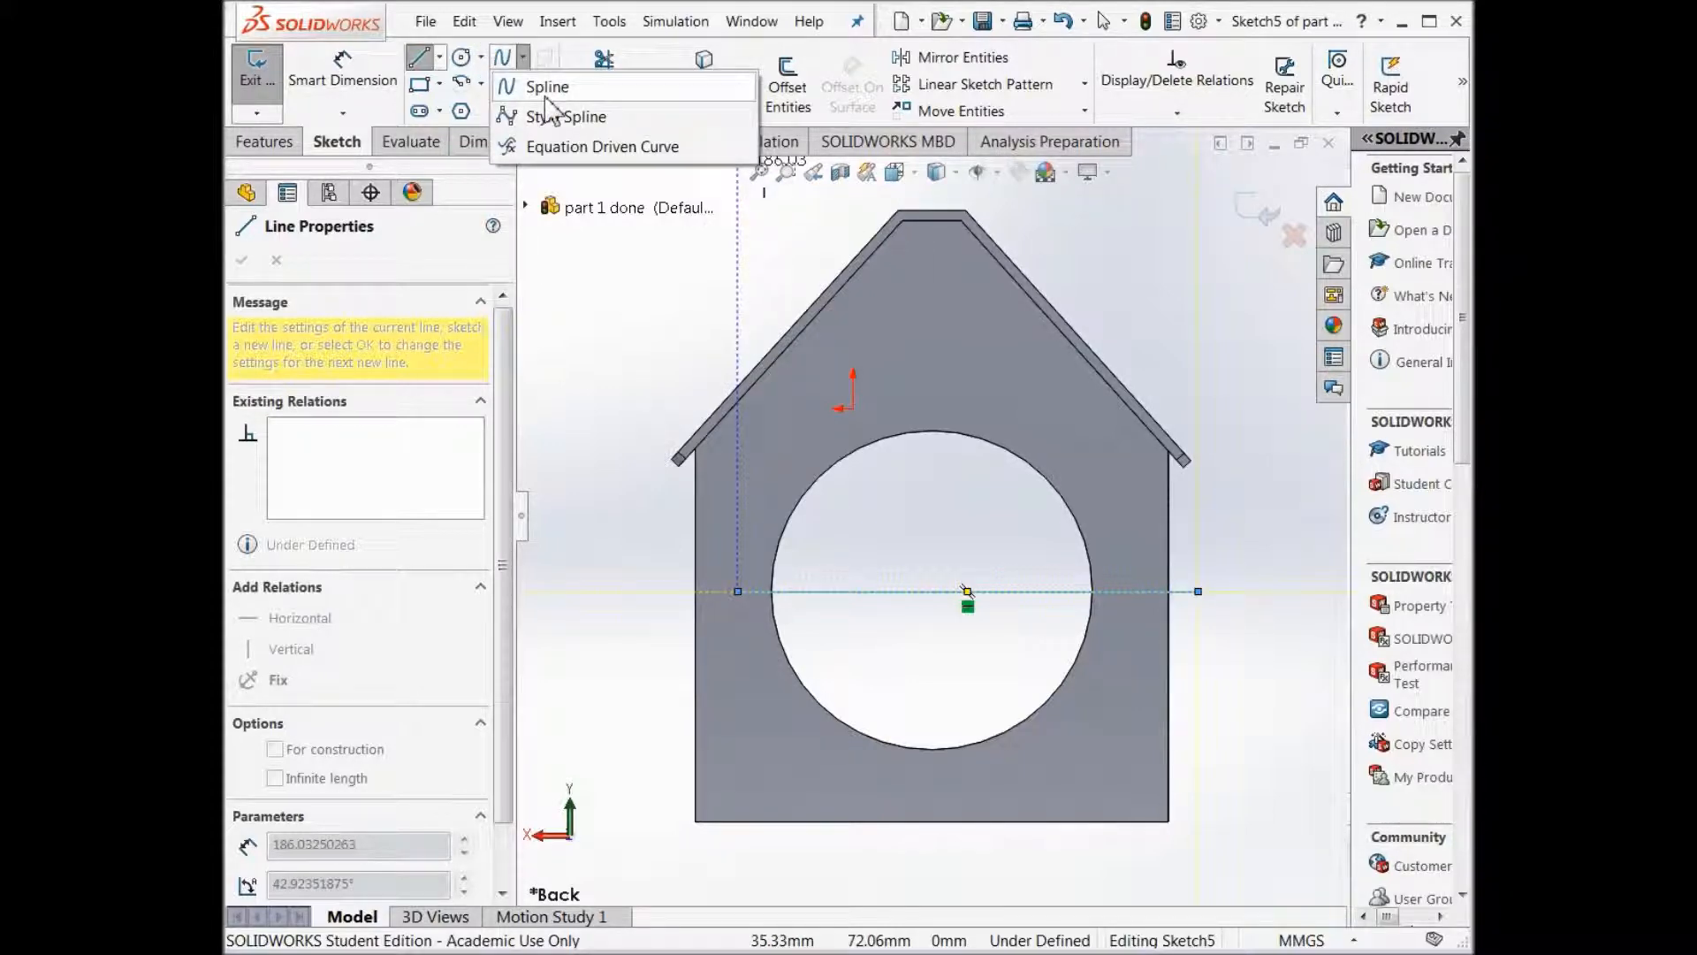
click(546, 94)
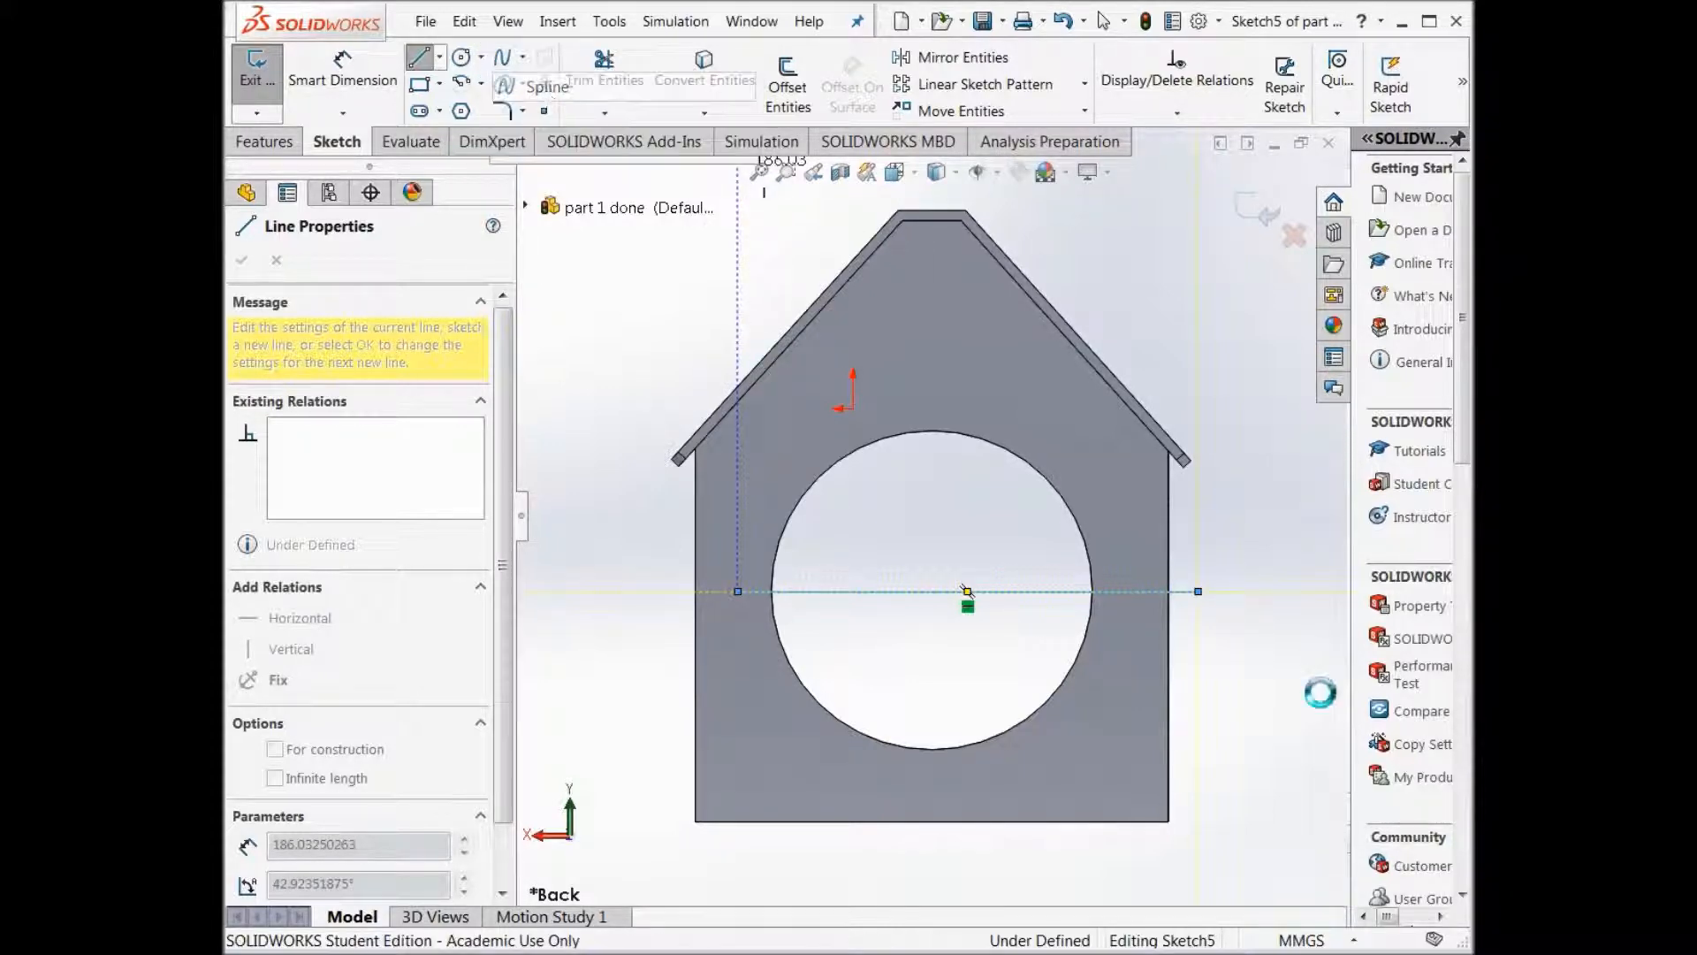
click(1198, 591)
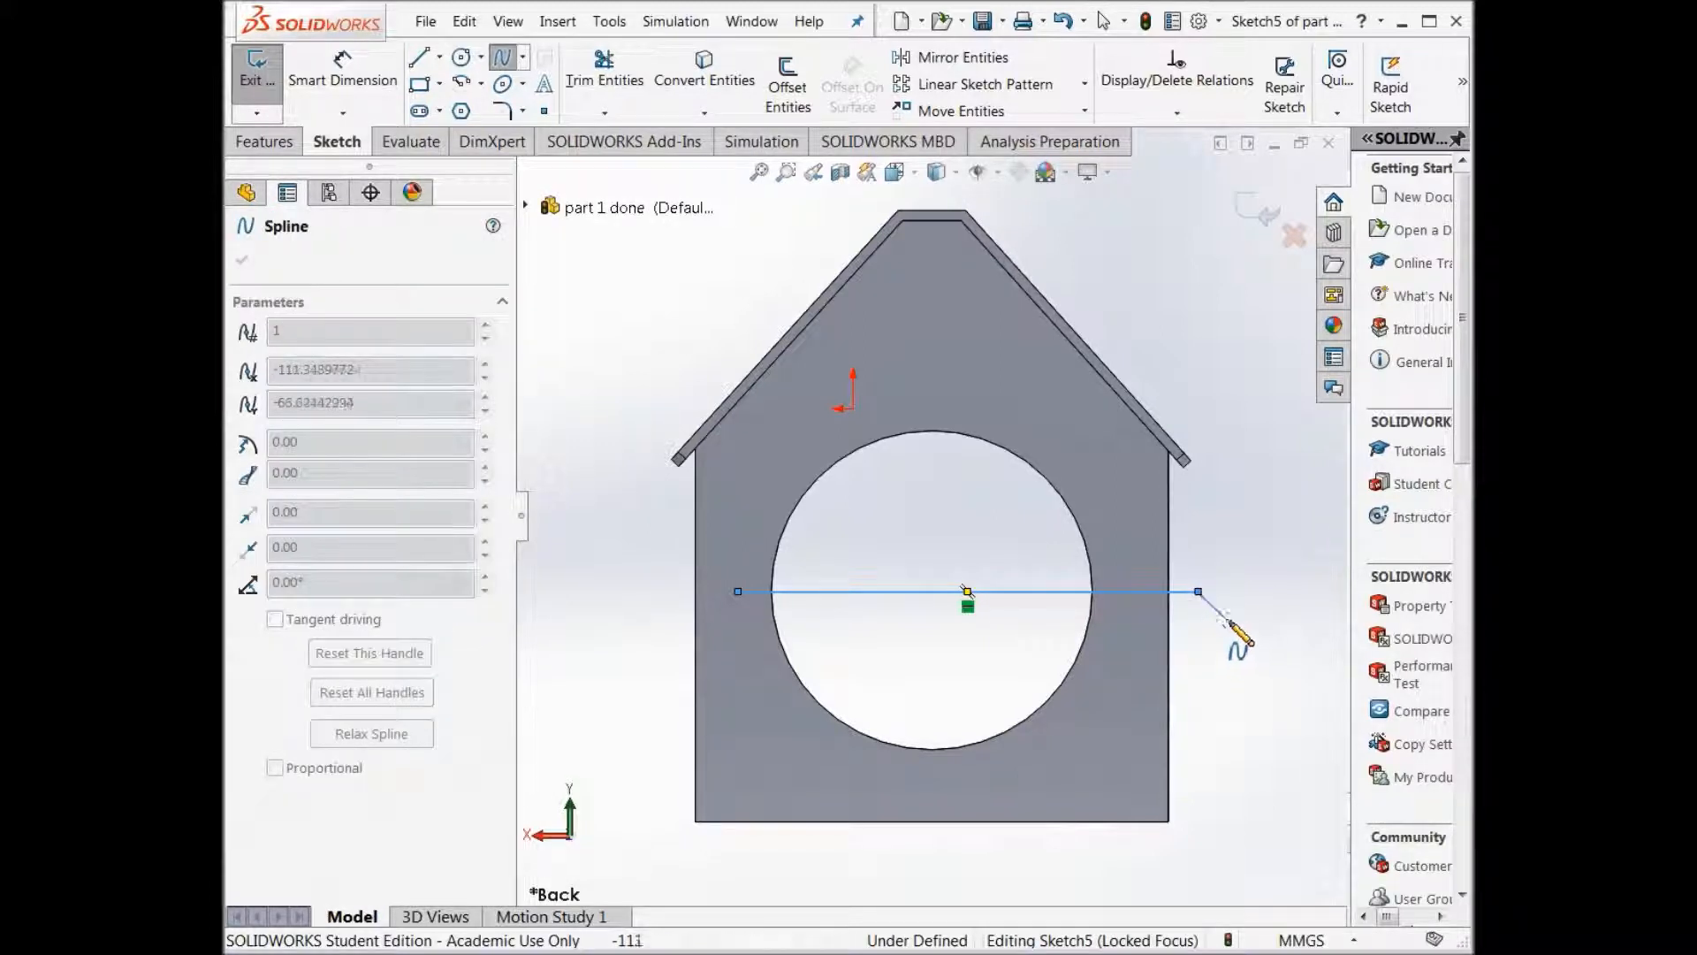
click(1218, 613)
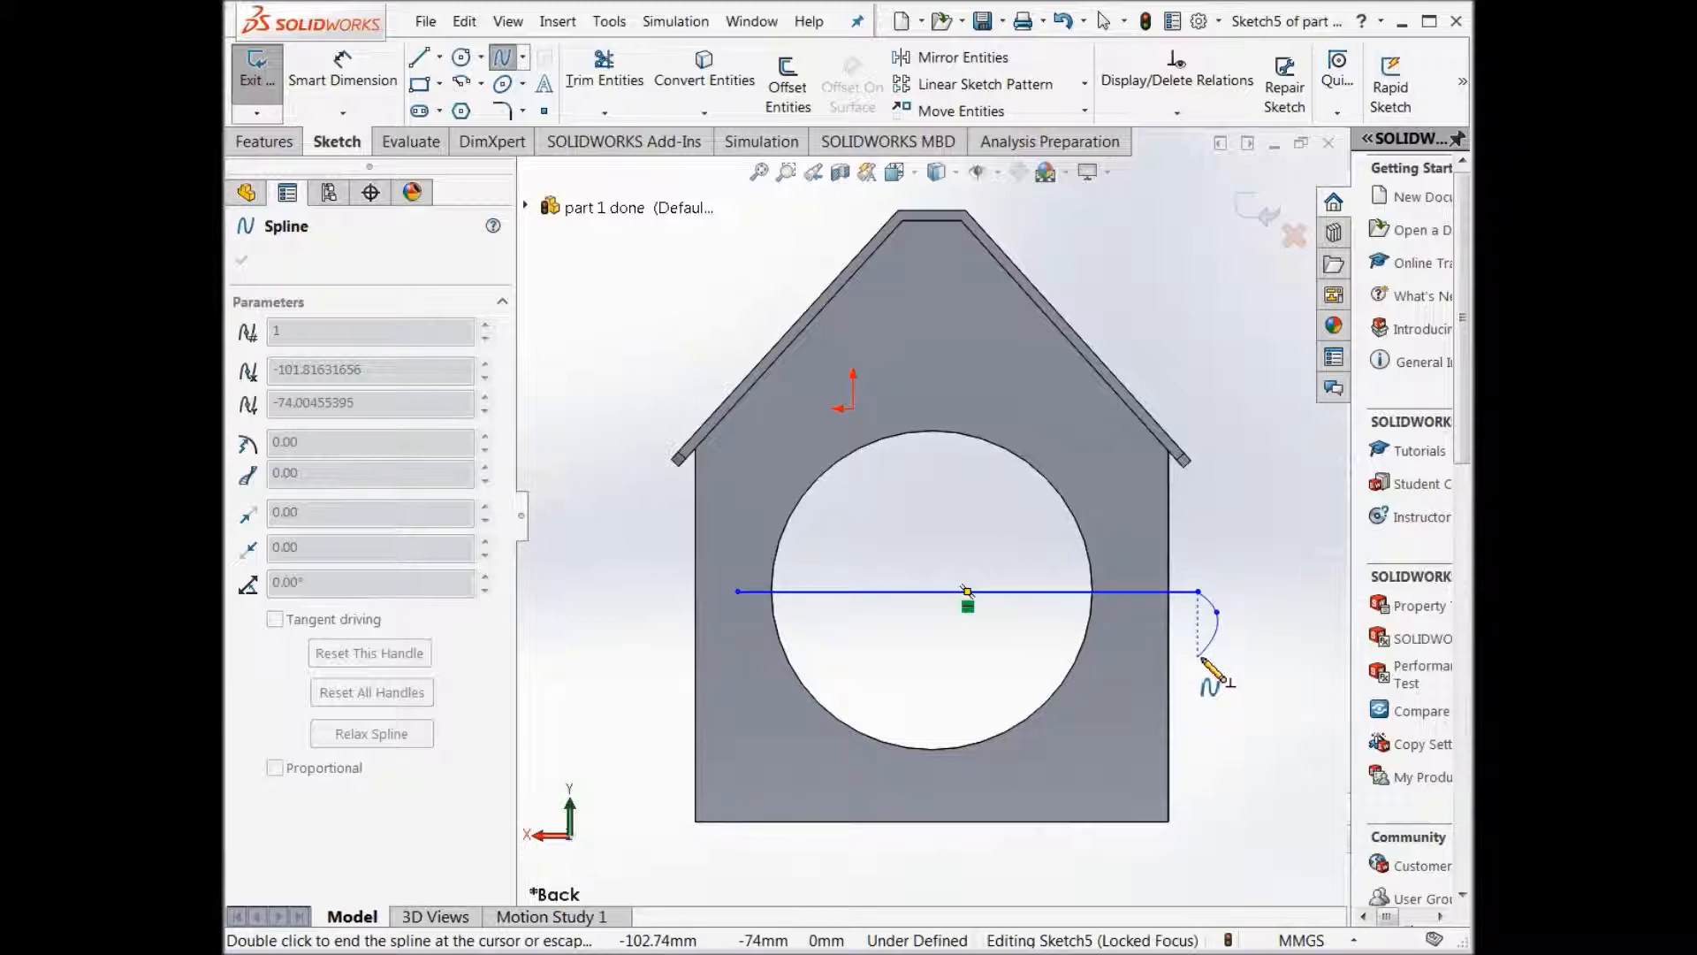
click(1200, 649)
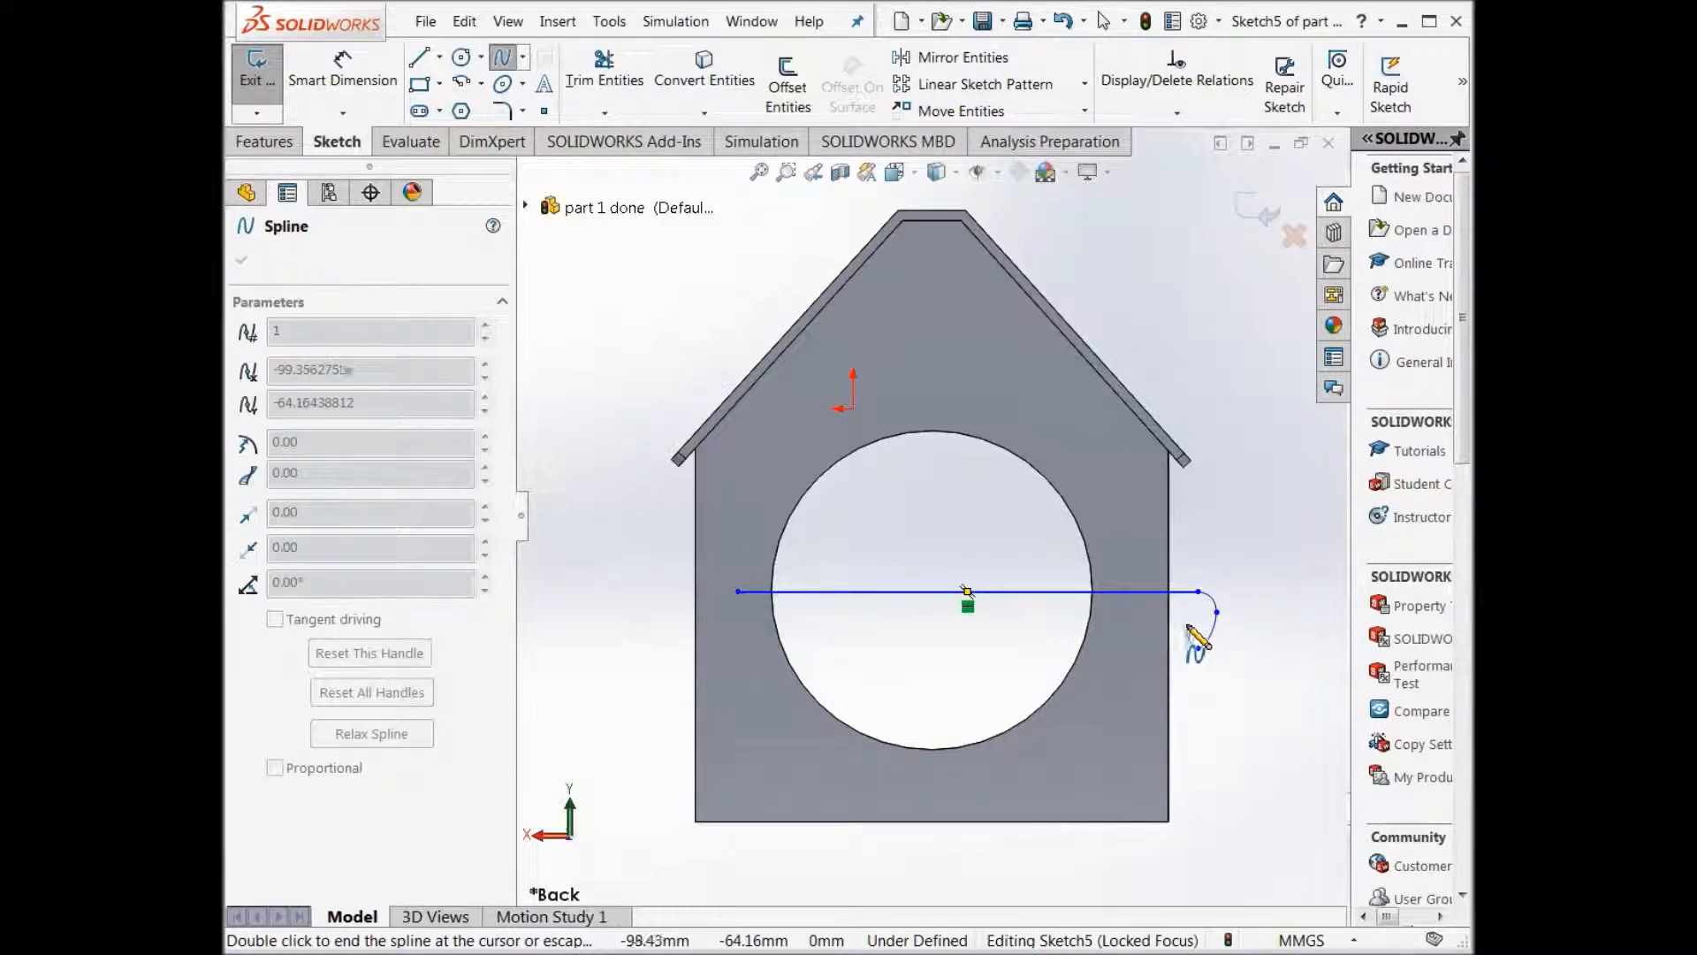
double_click(1189, 626)
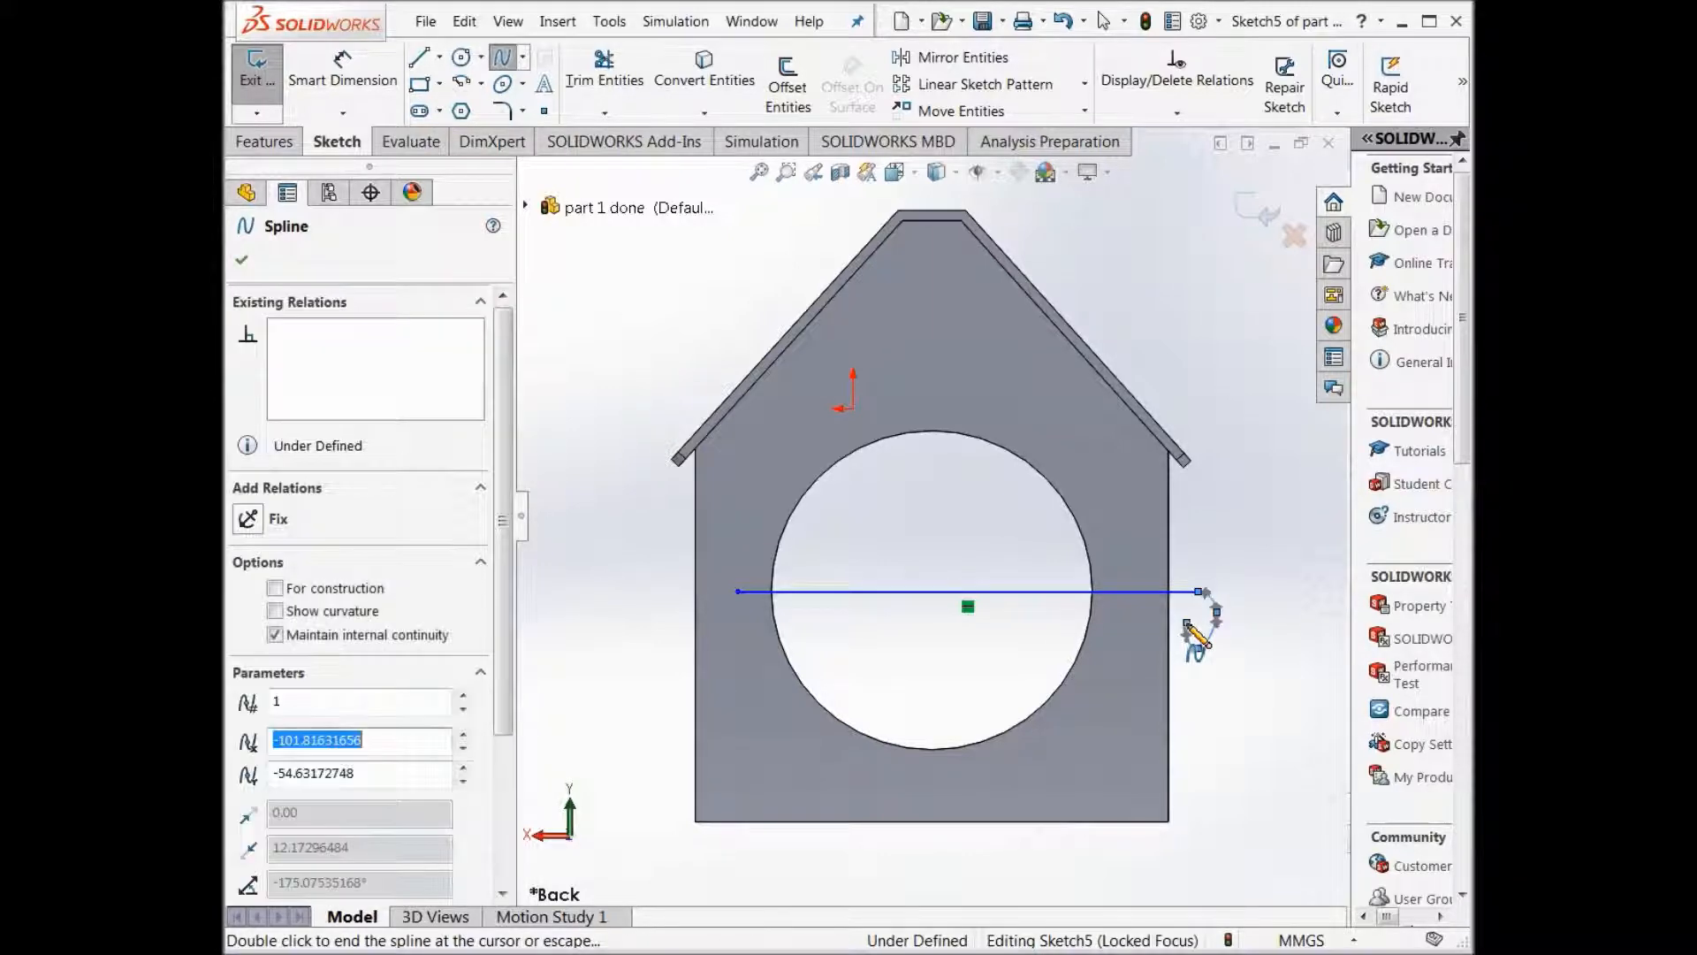
click(243, 261)
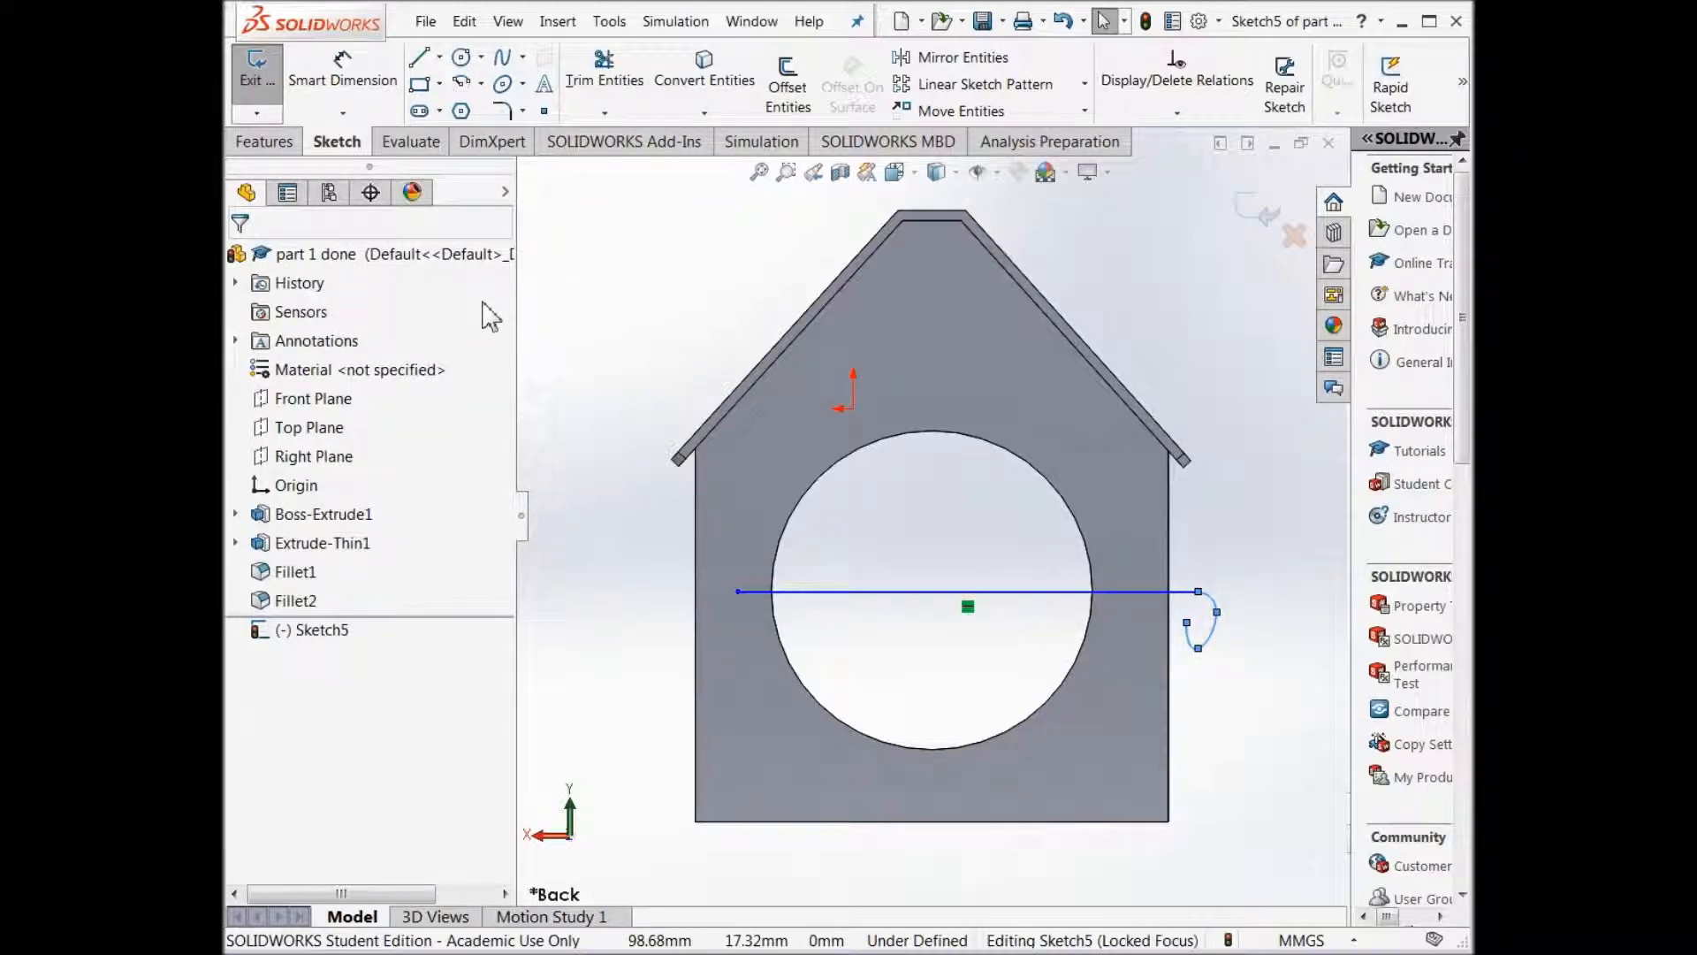
Extrude the bar-and-hook sketch as a thin feature, 2 mm deep from Mid Plane, with a 2 mm Mid-Plane wall thickness.
click(264, 140)
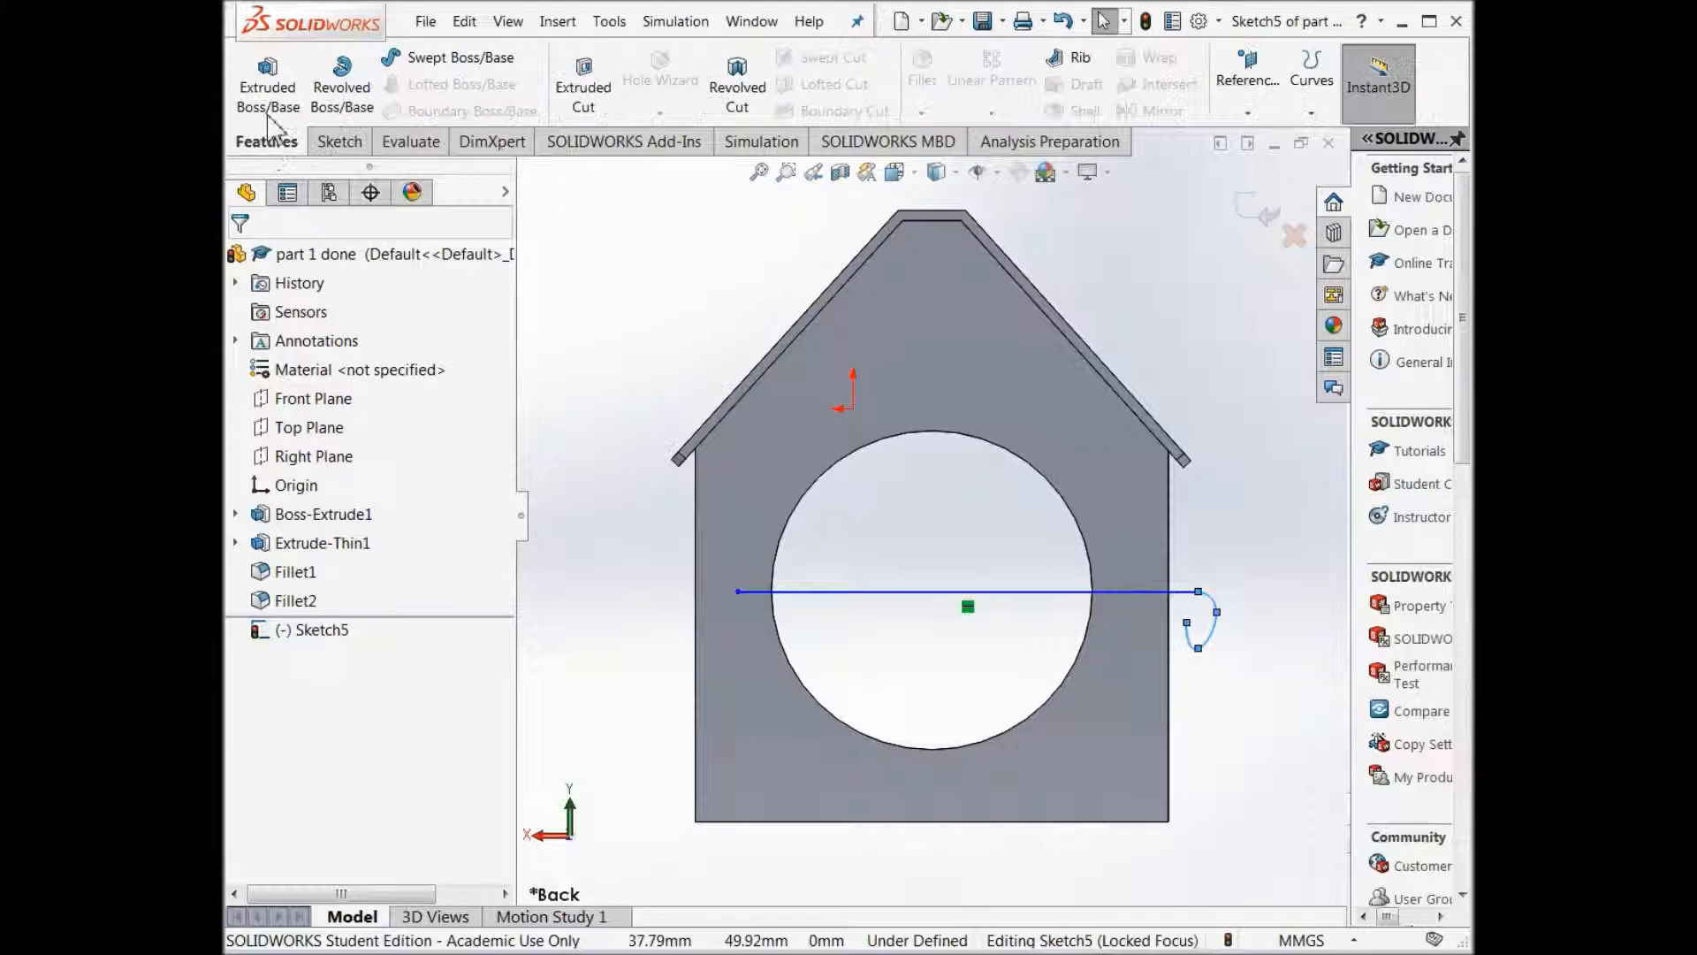
click(268, 91)
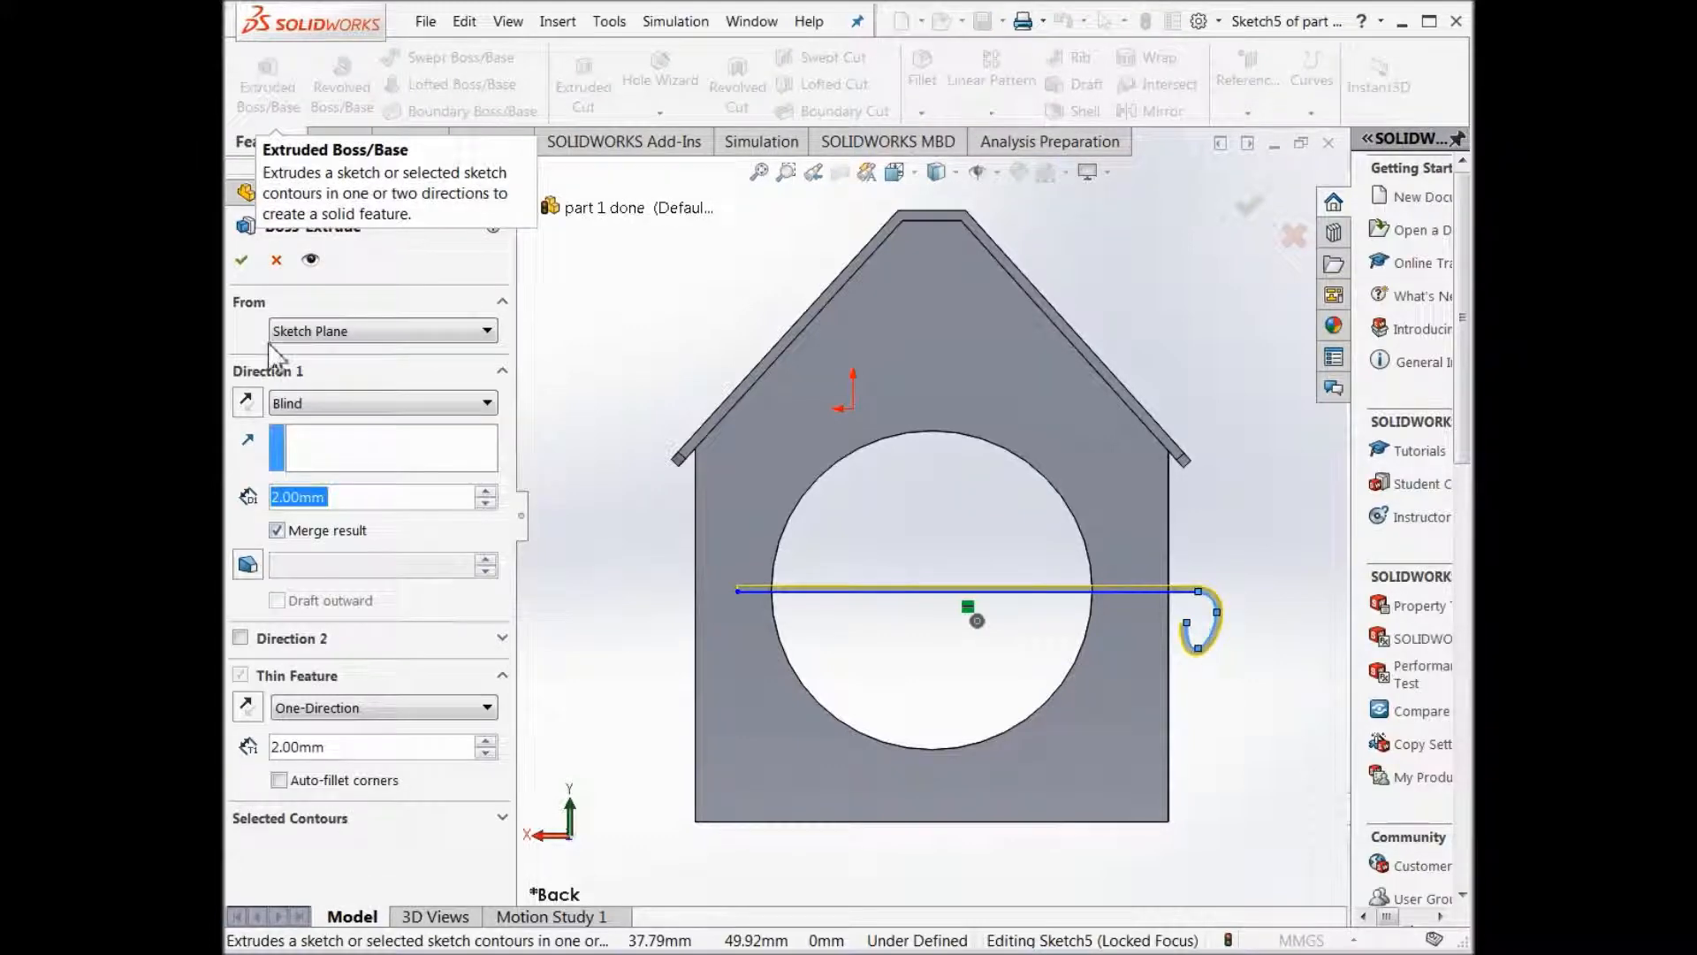
click(916, 173)
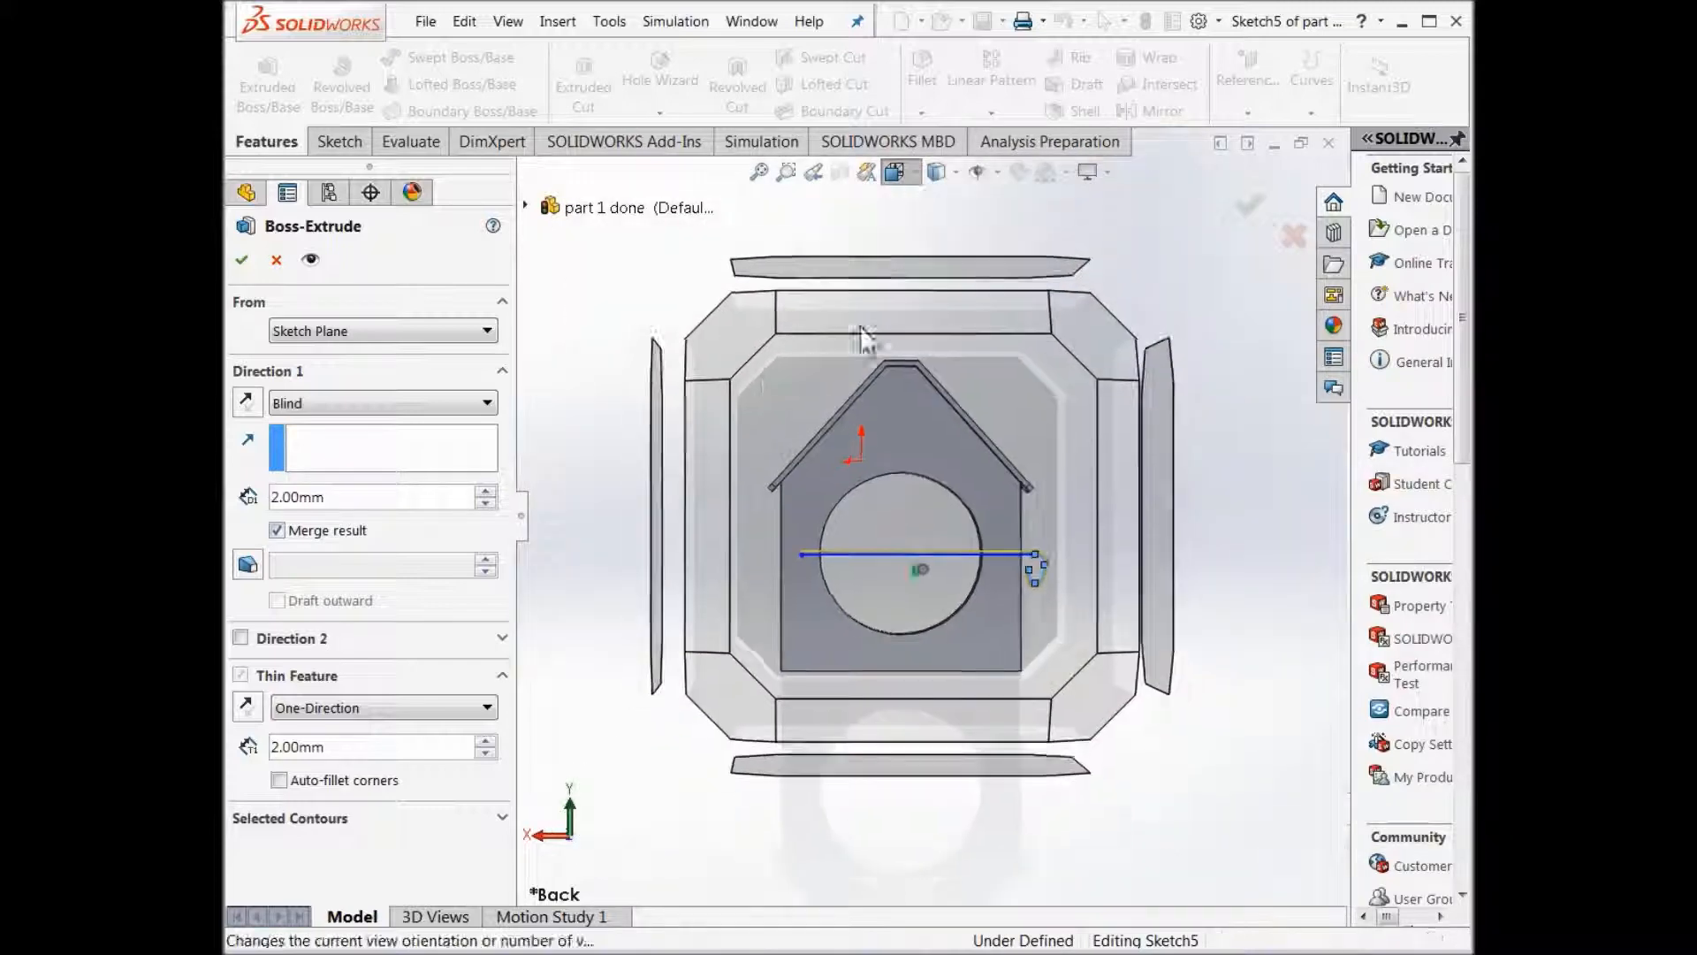
click(725, 328)
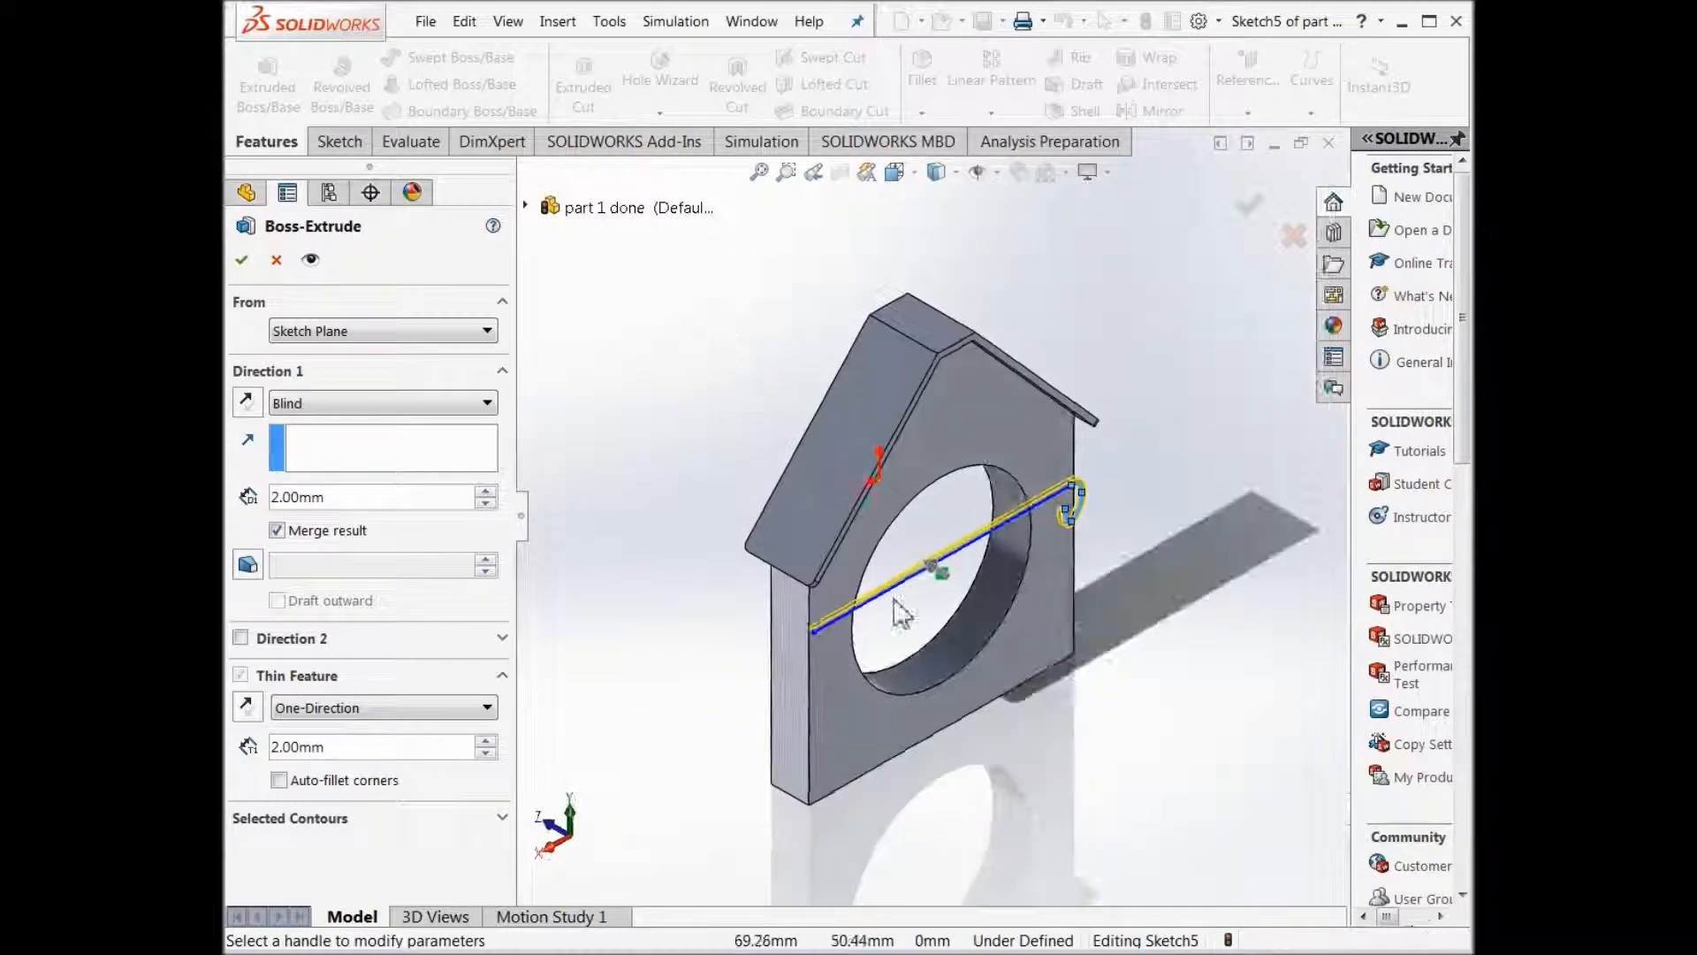
scroll(857, 621, down, 1)
scroll(829, 627, down, 5)
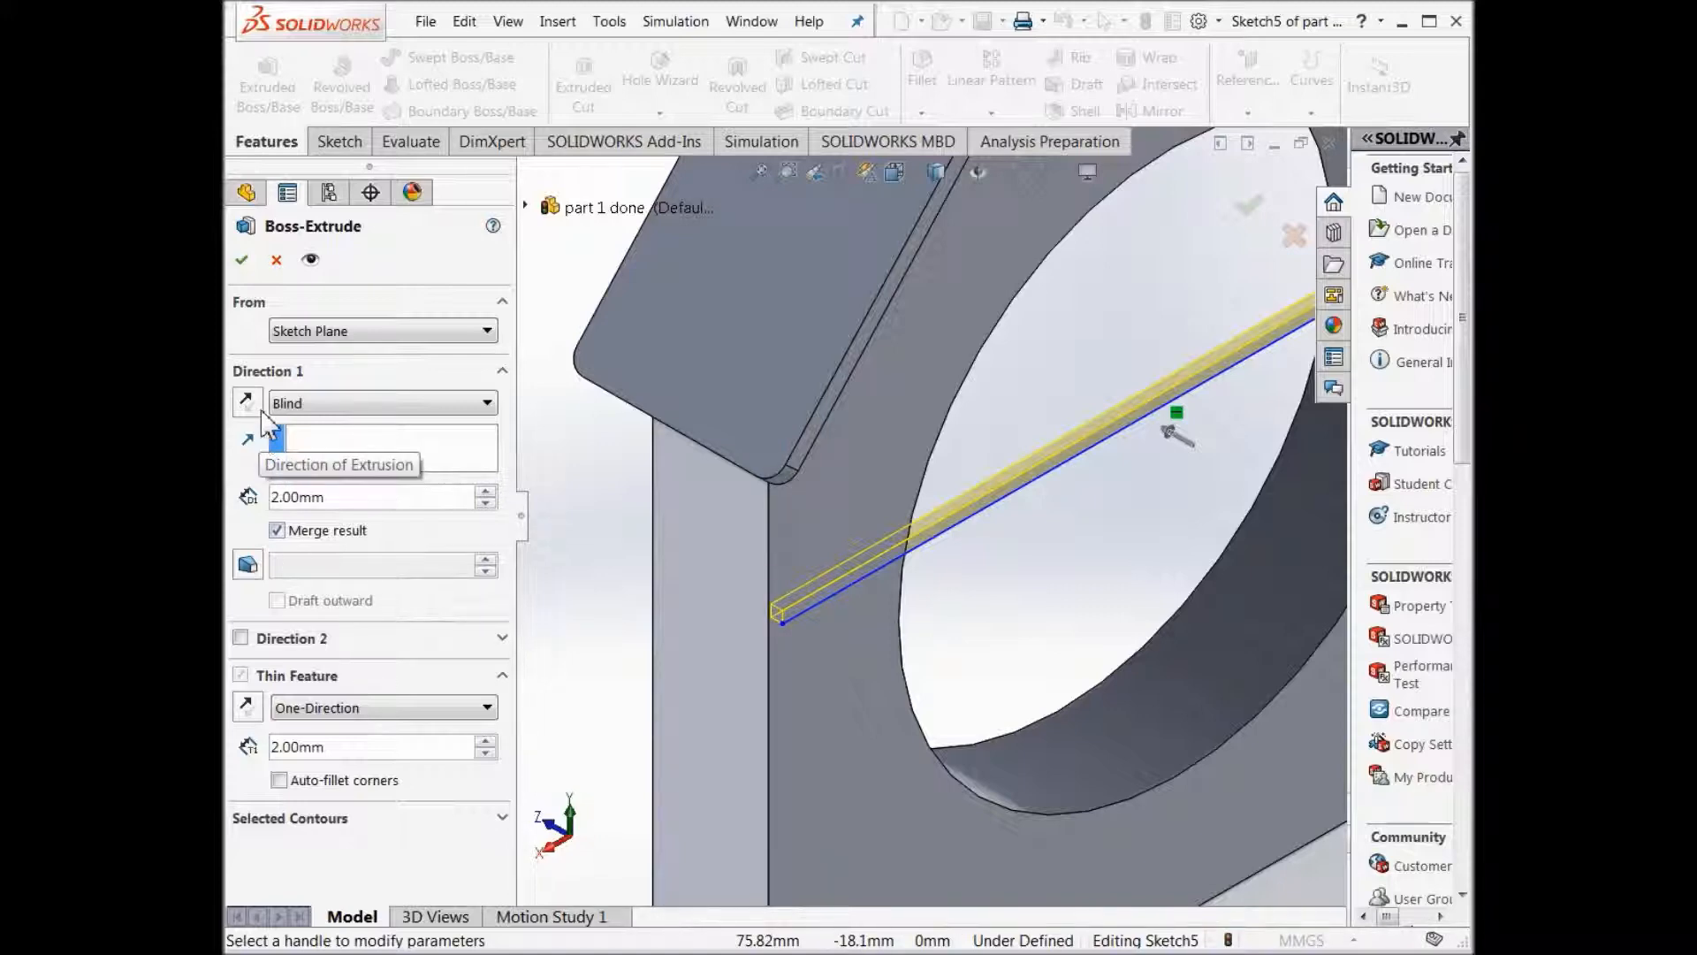
click(488, 405)
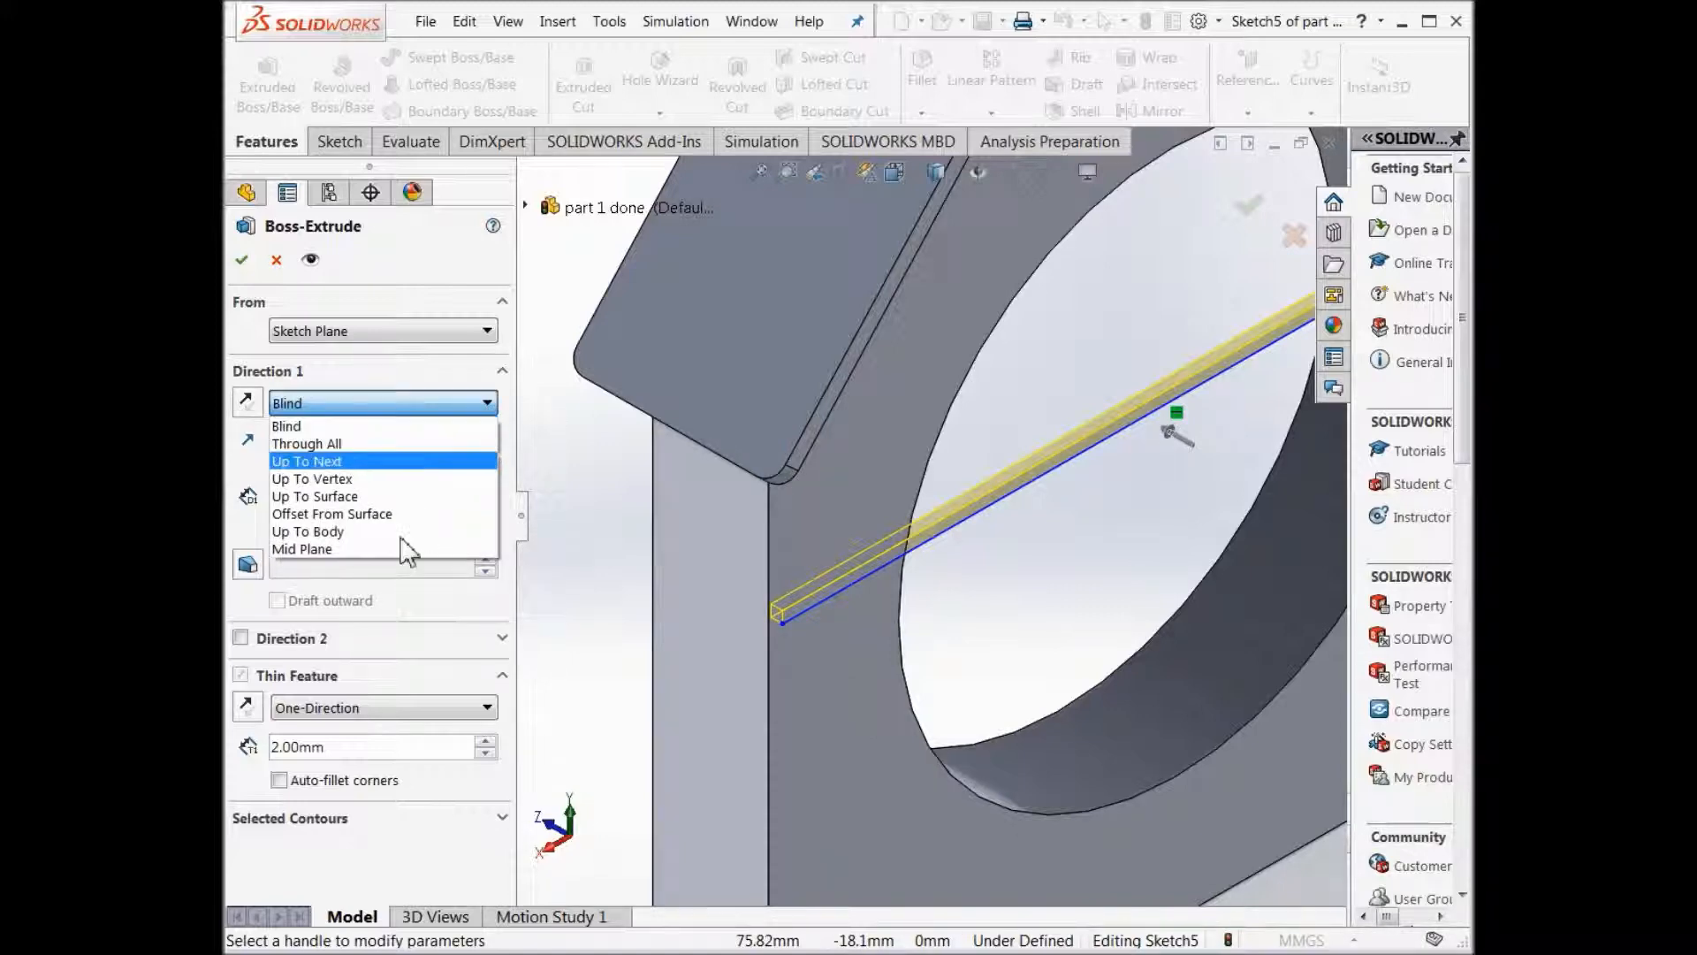
click(398, 549)
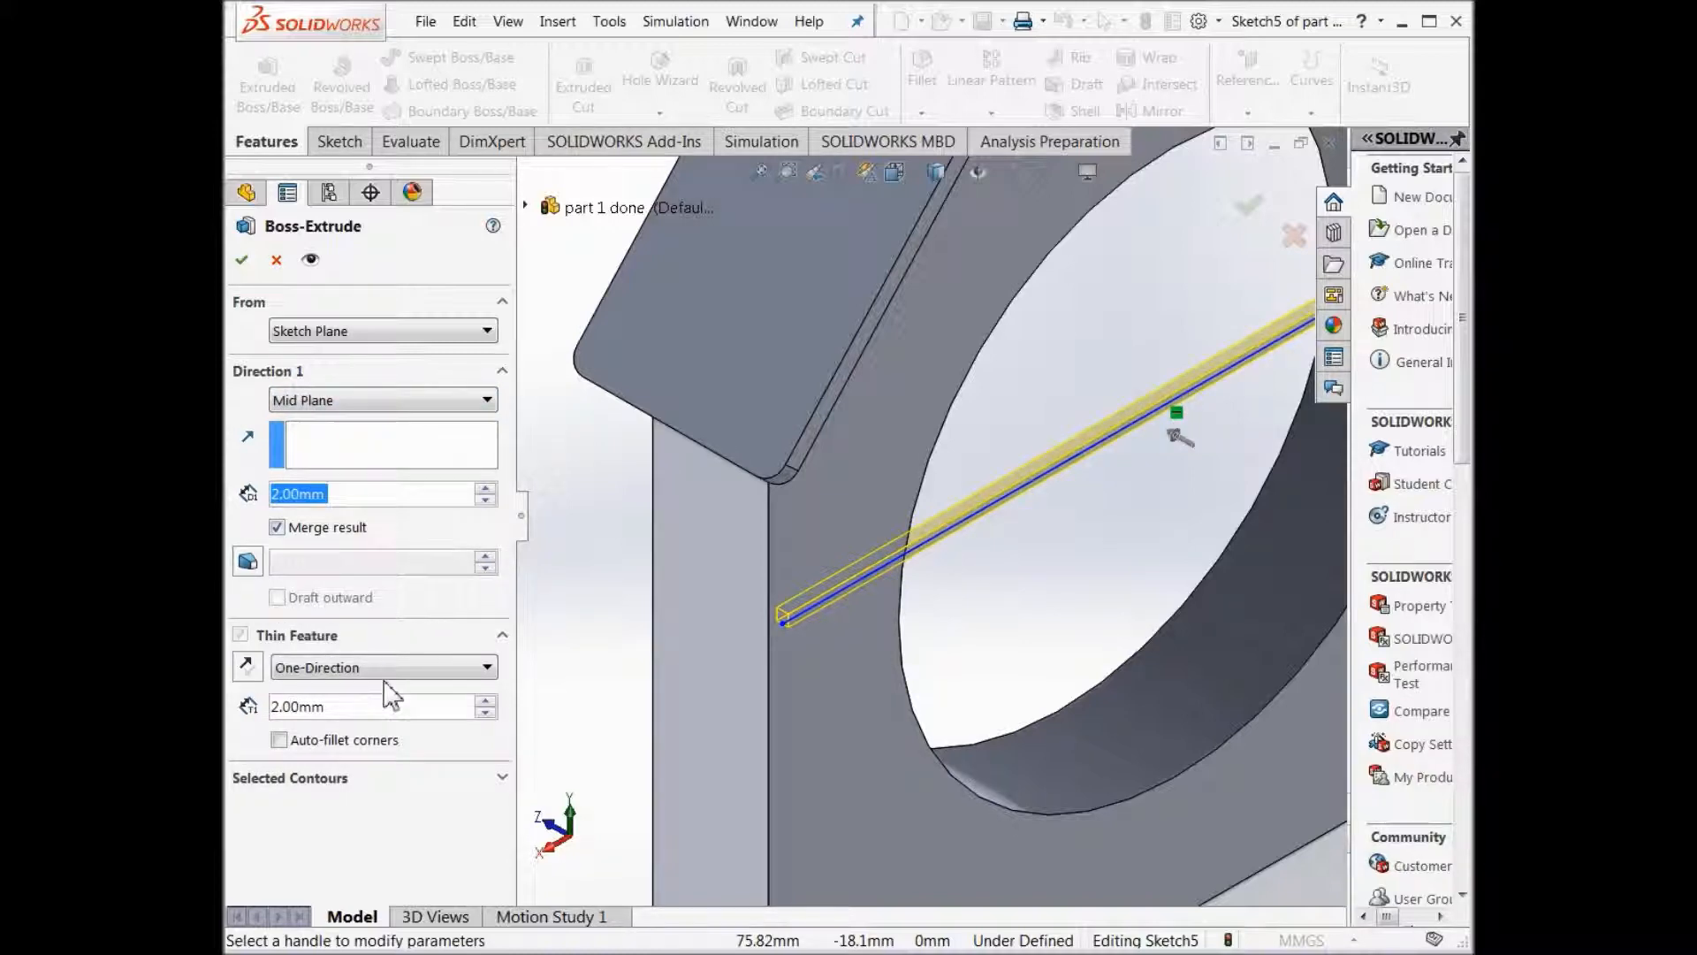
click(462, 670)
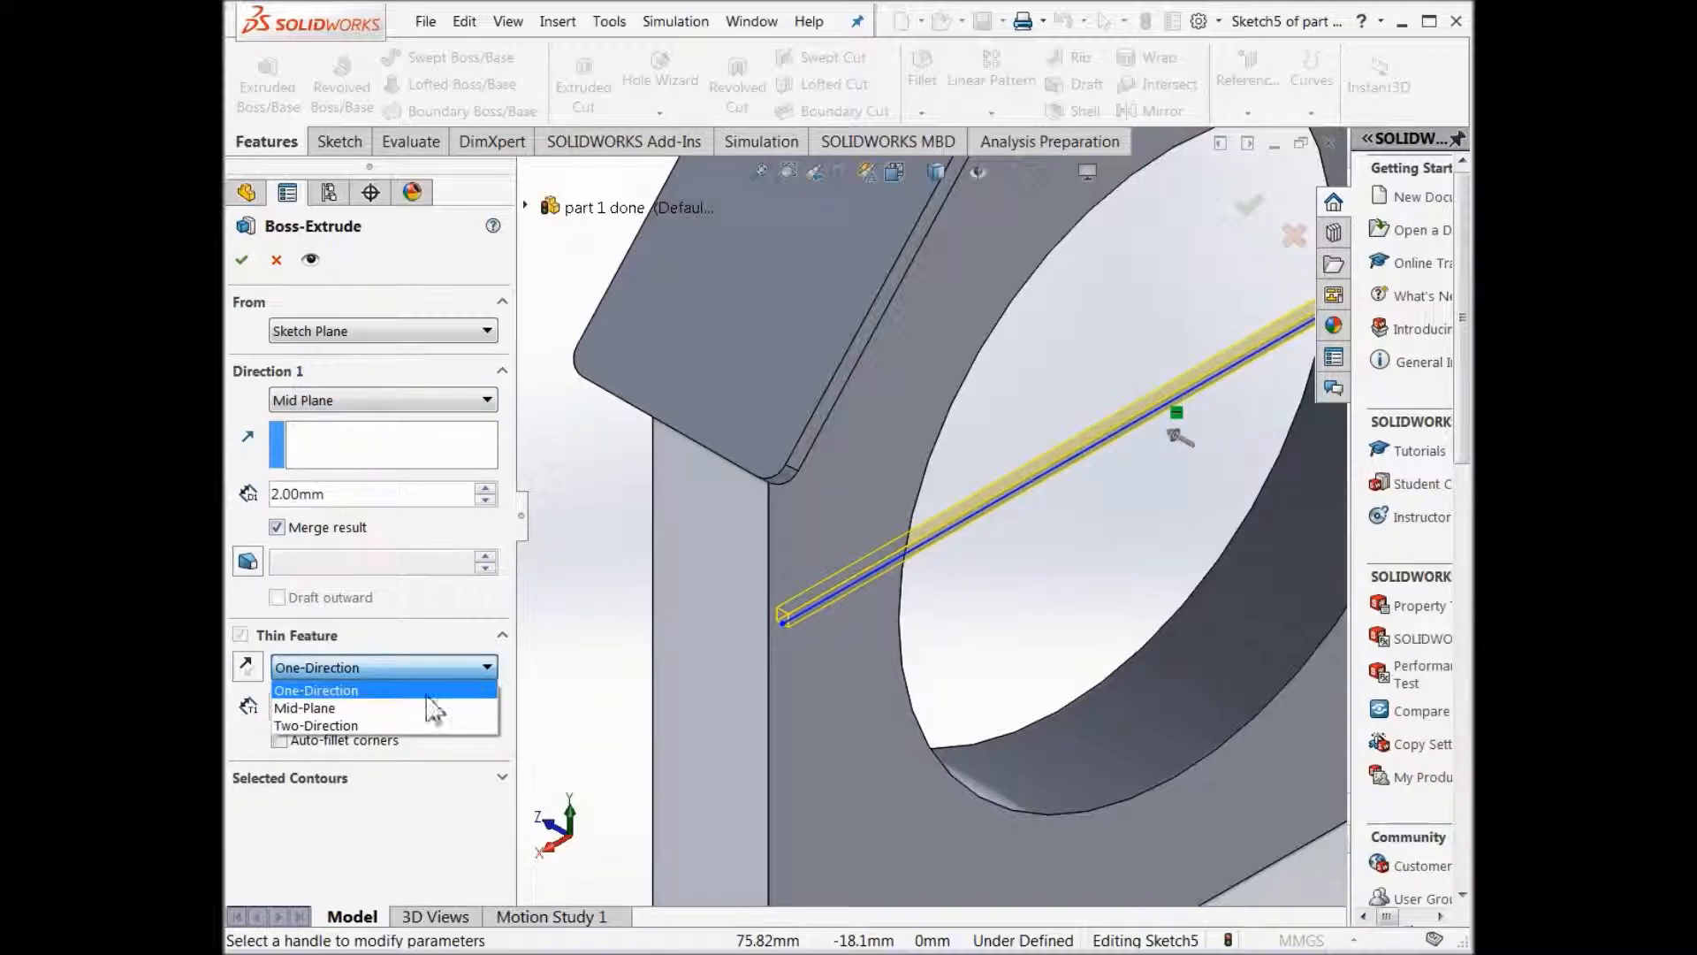
click(413, 705)
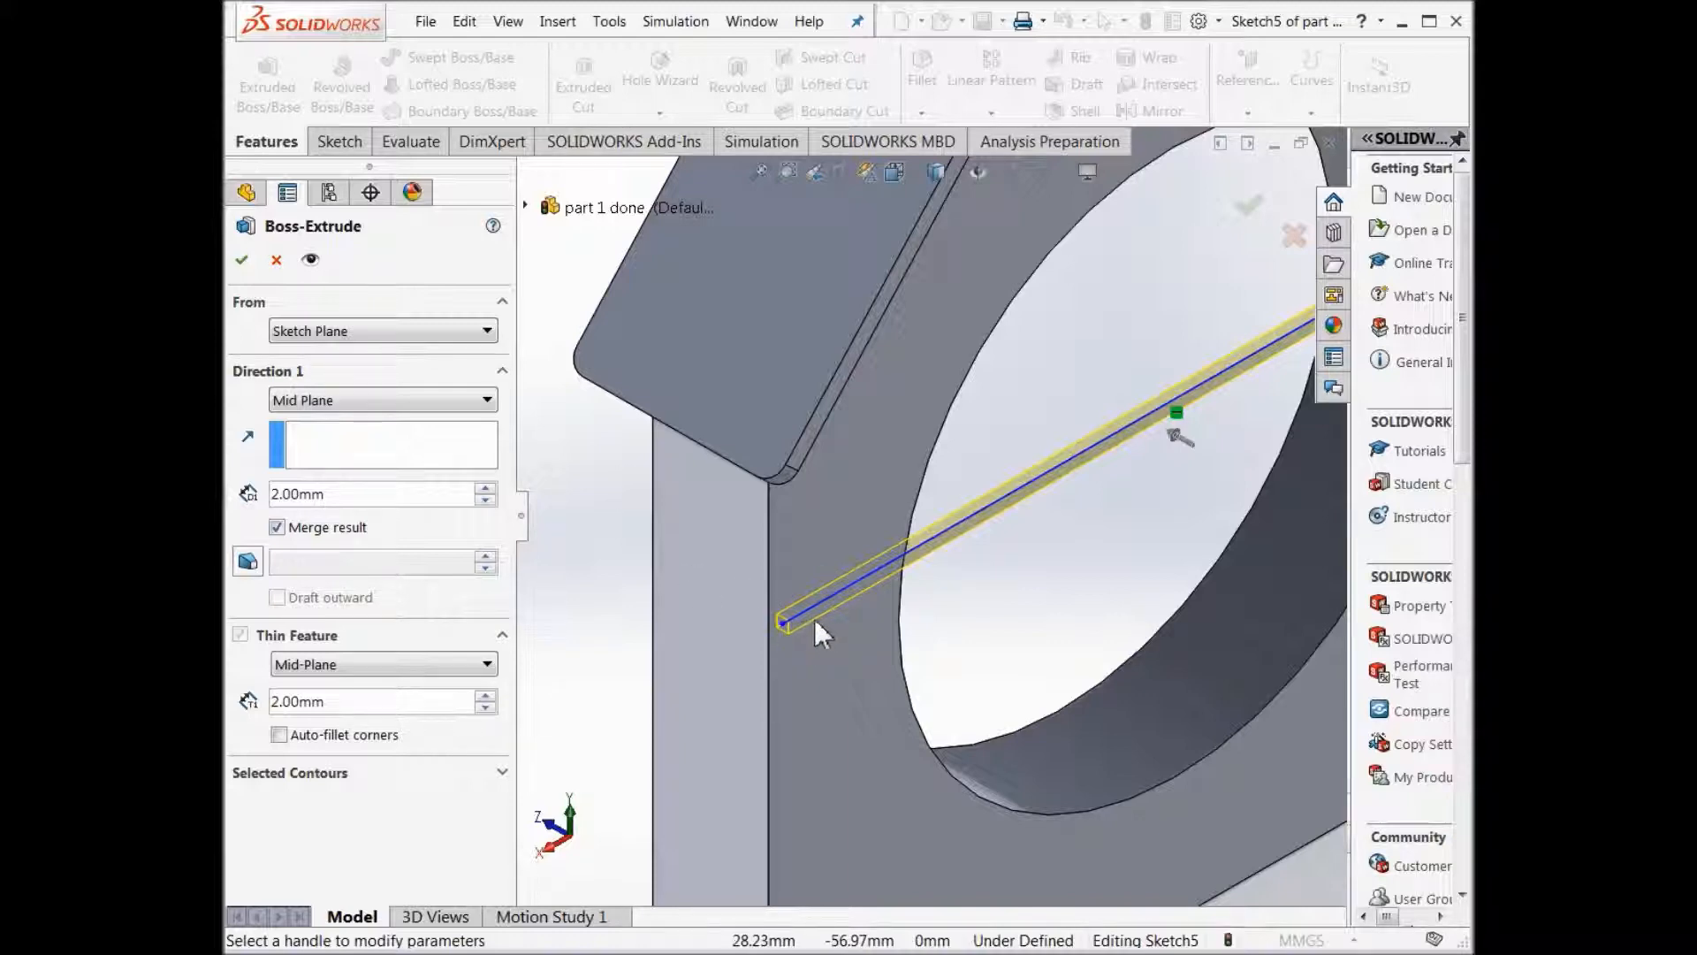
click(239, 262)
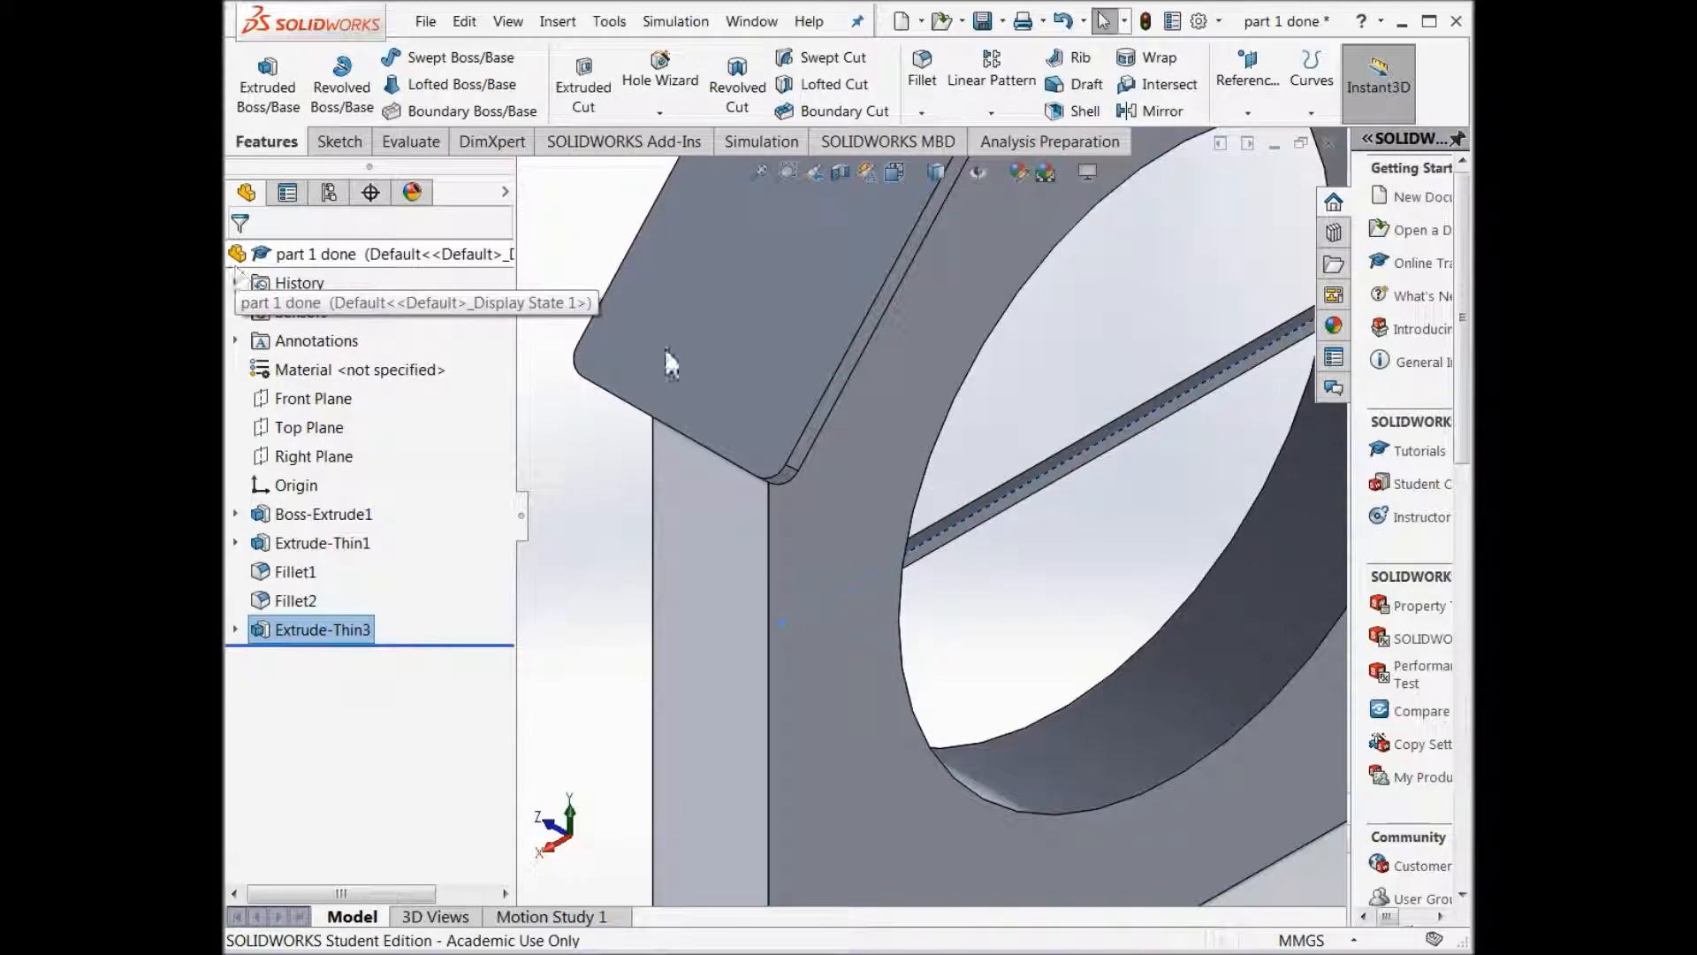
Fillet the long edges of the bar across the hole and of its outer hook with a 1 mm radius.
click(923, 79)
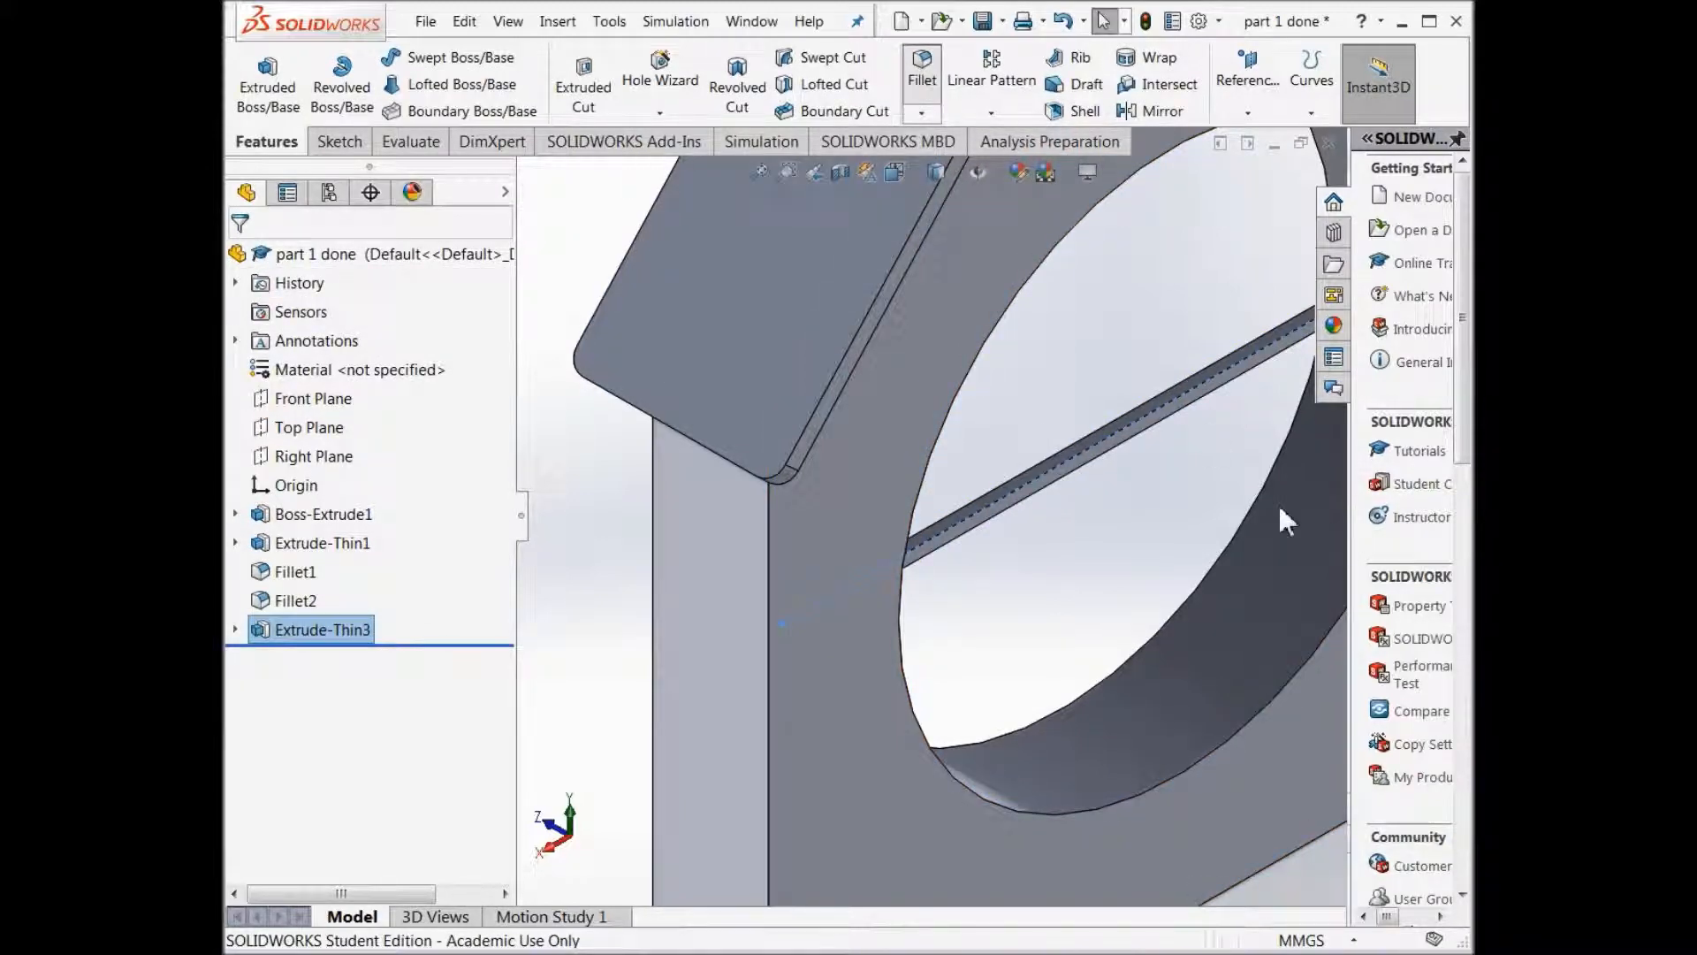
scroll(1243, 460, up, 4)
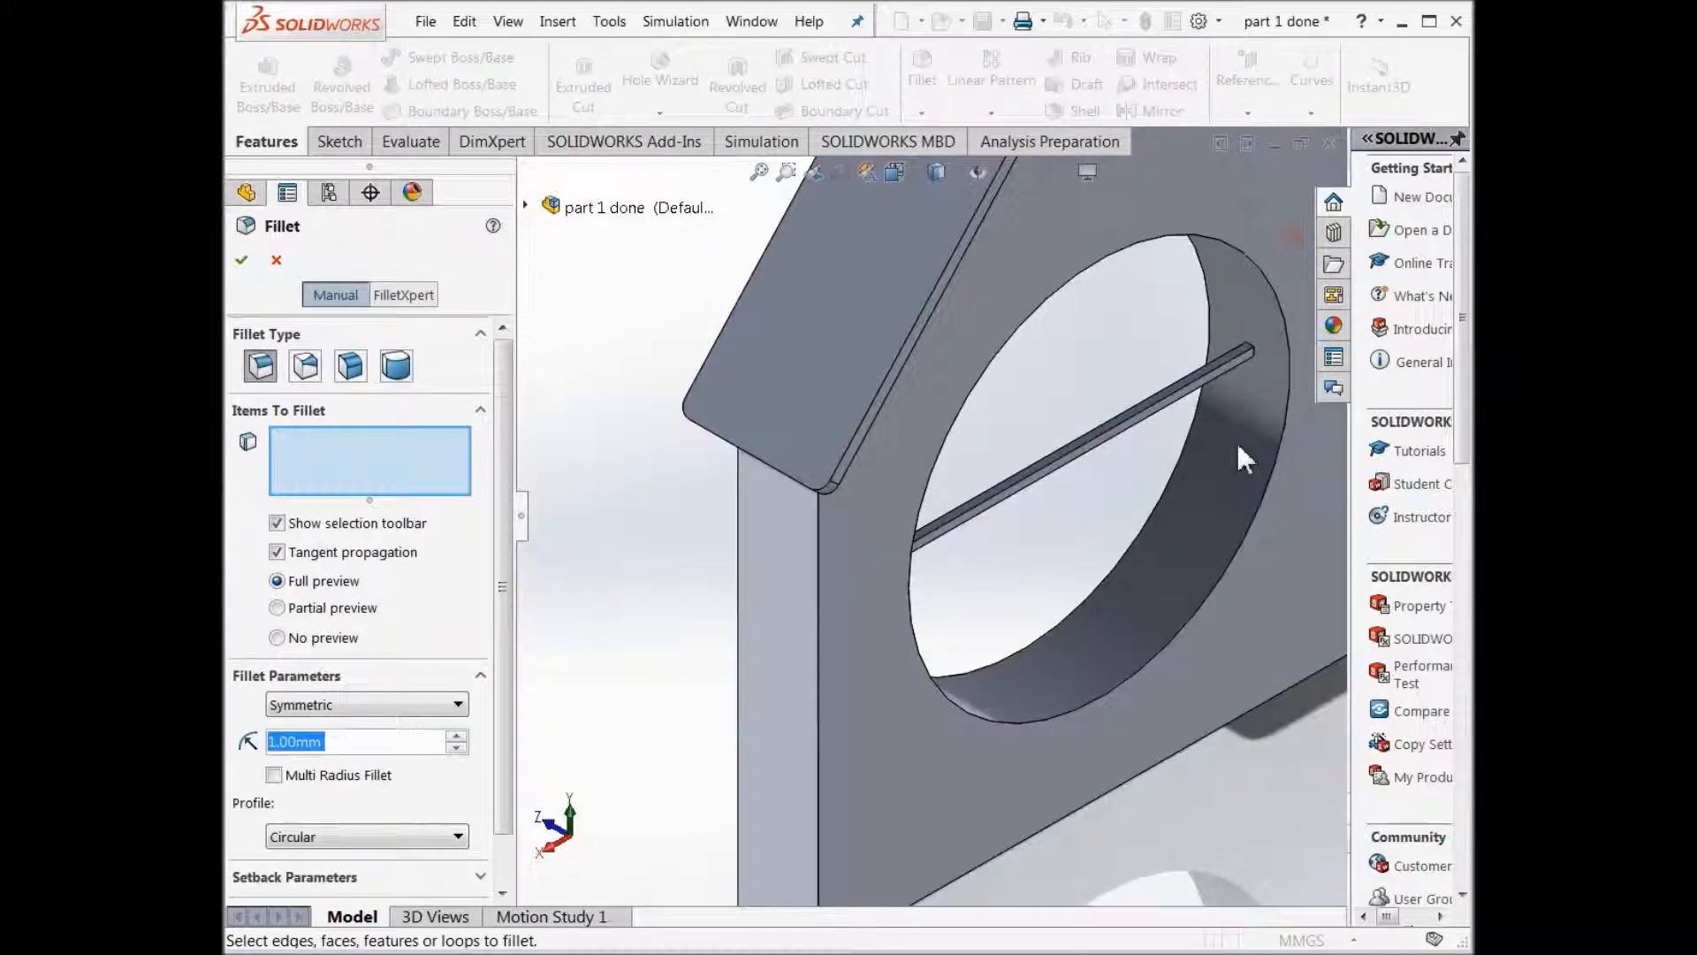
scroll(1217, 375, down, 4)
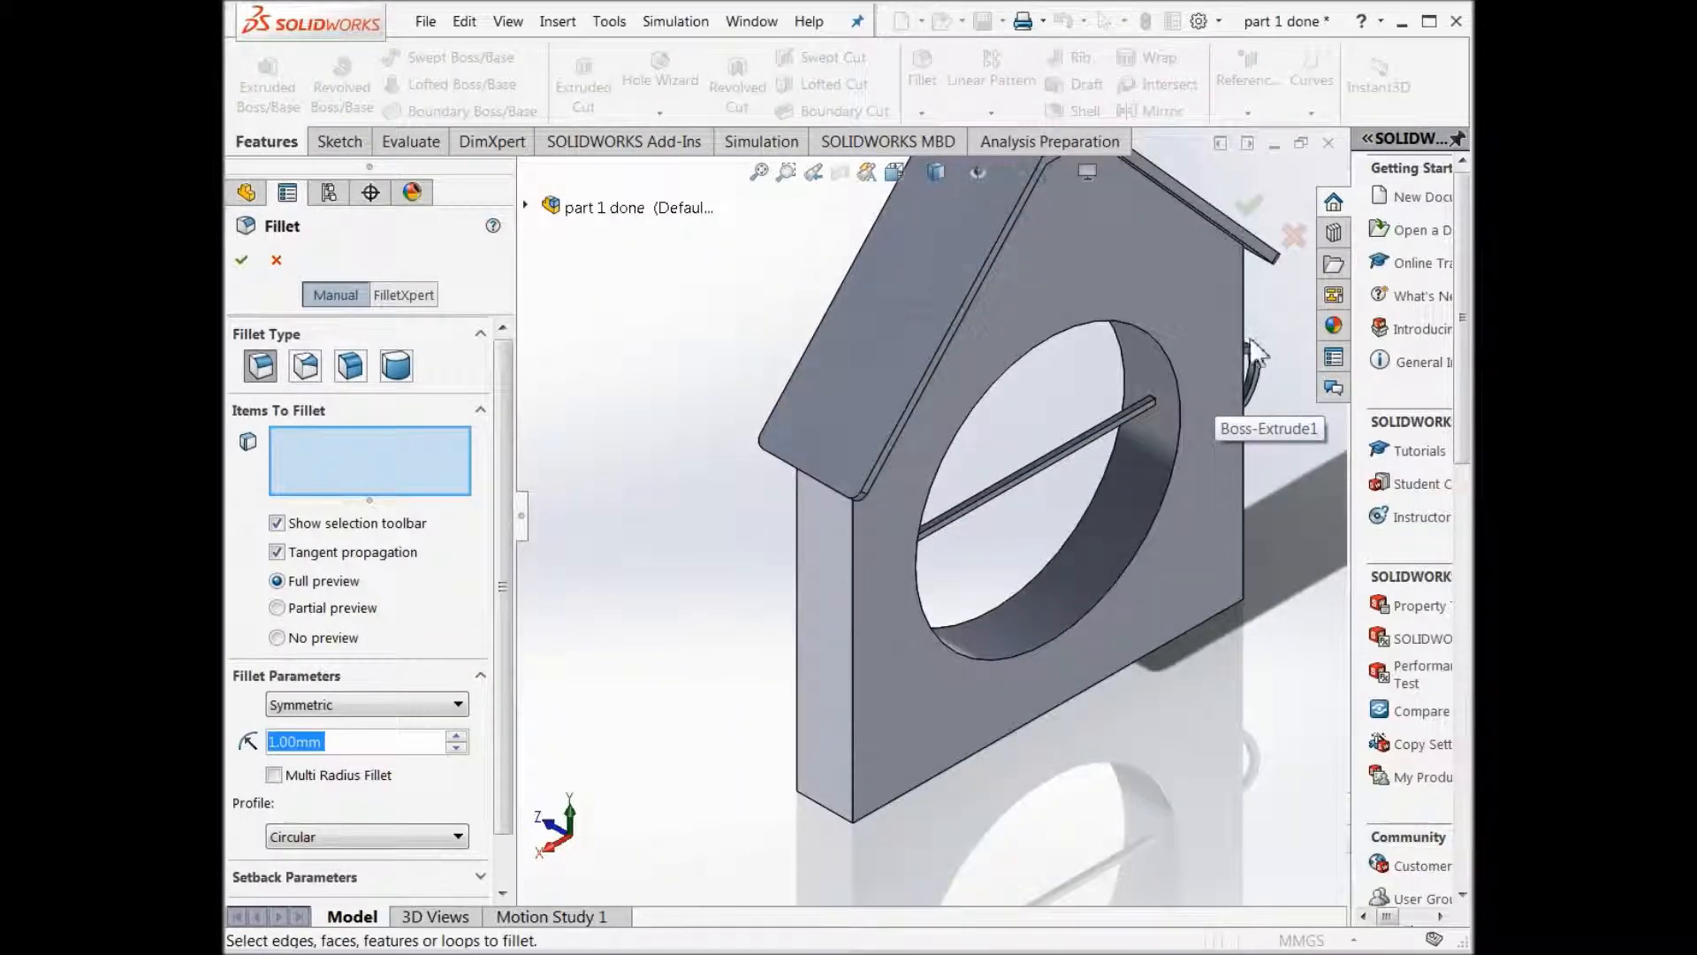
scroll(1237, 362, down, 2)
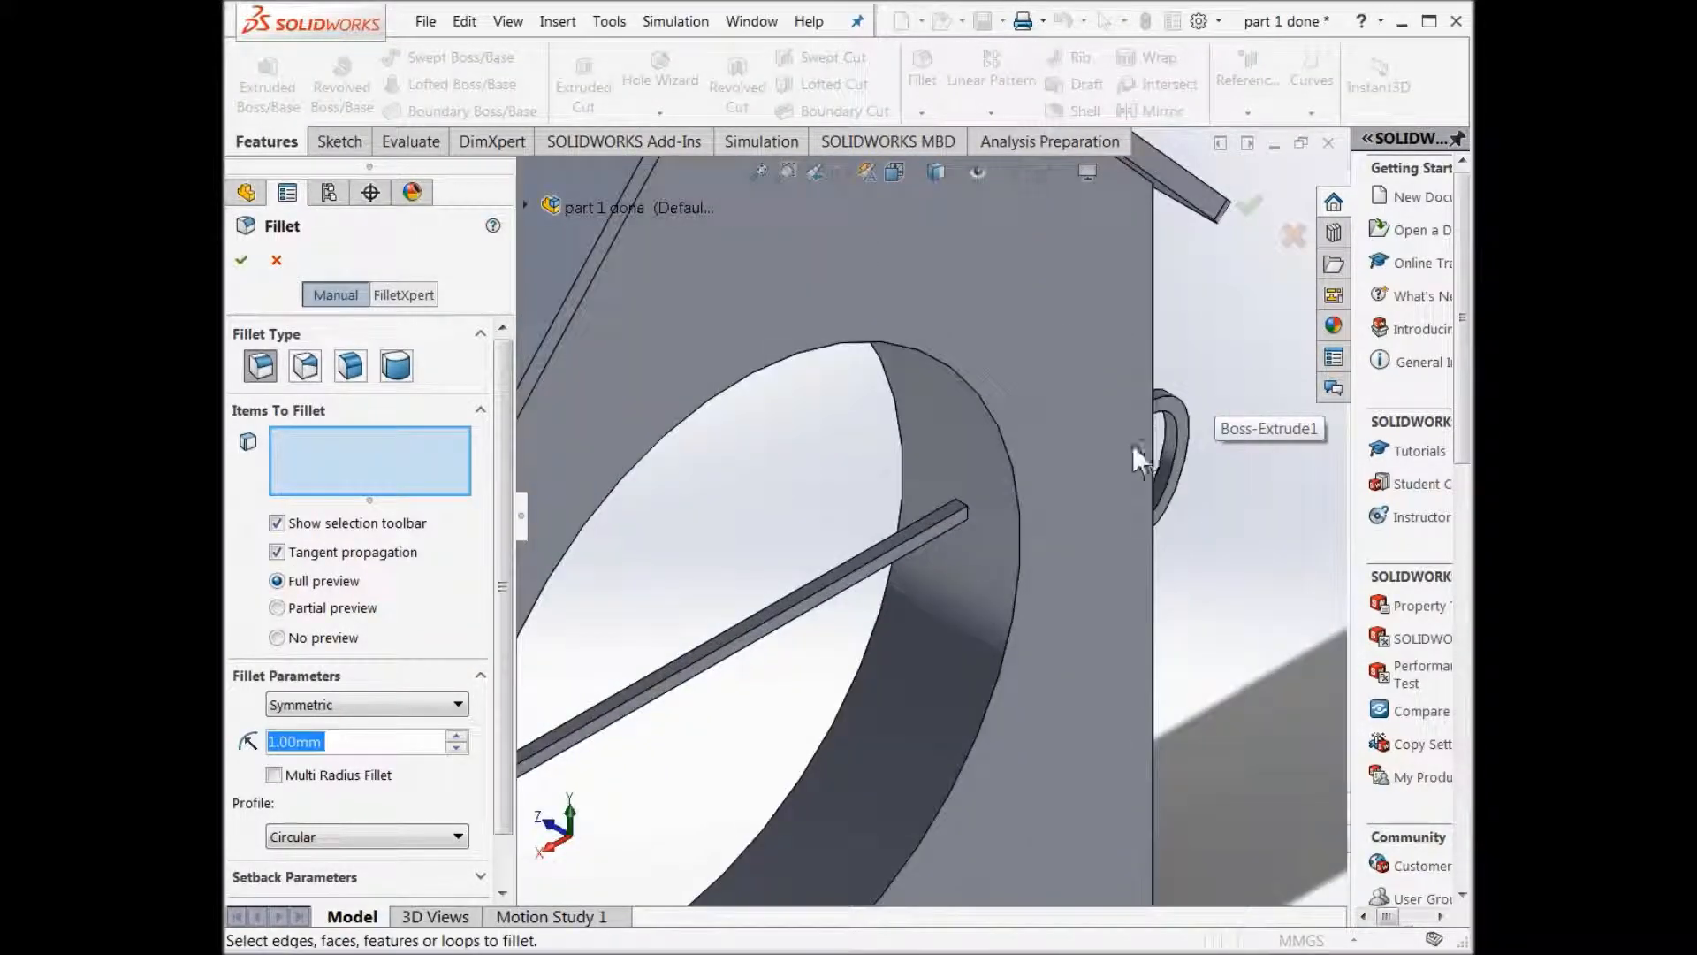
click(914, 171)
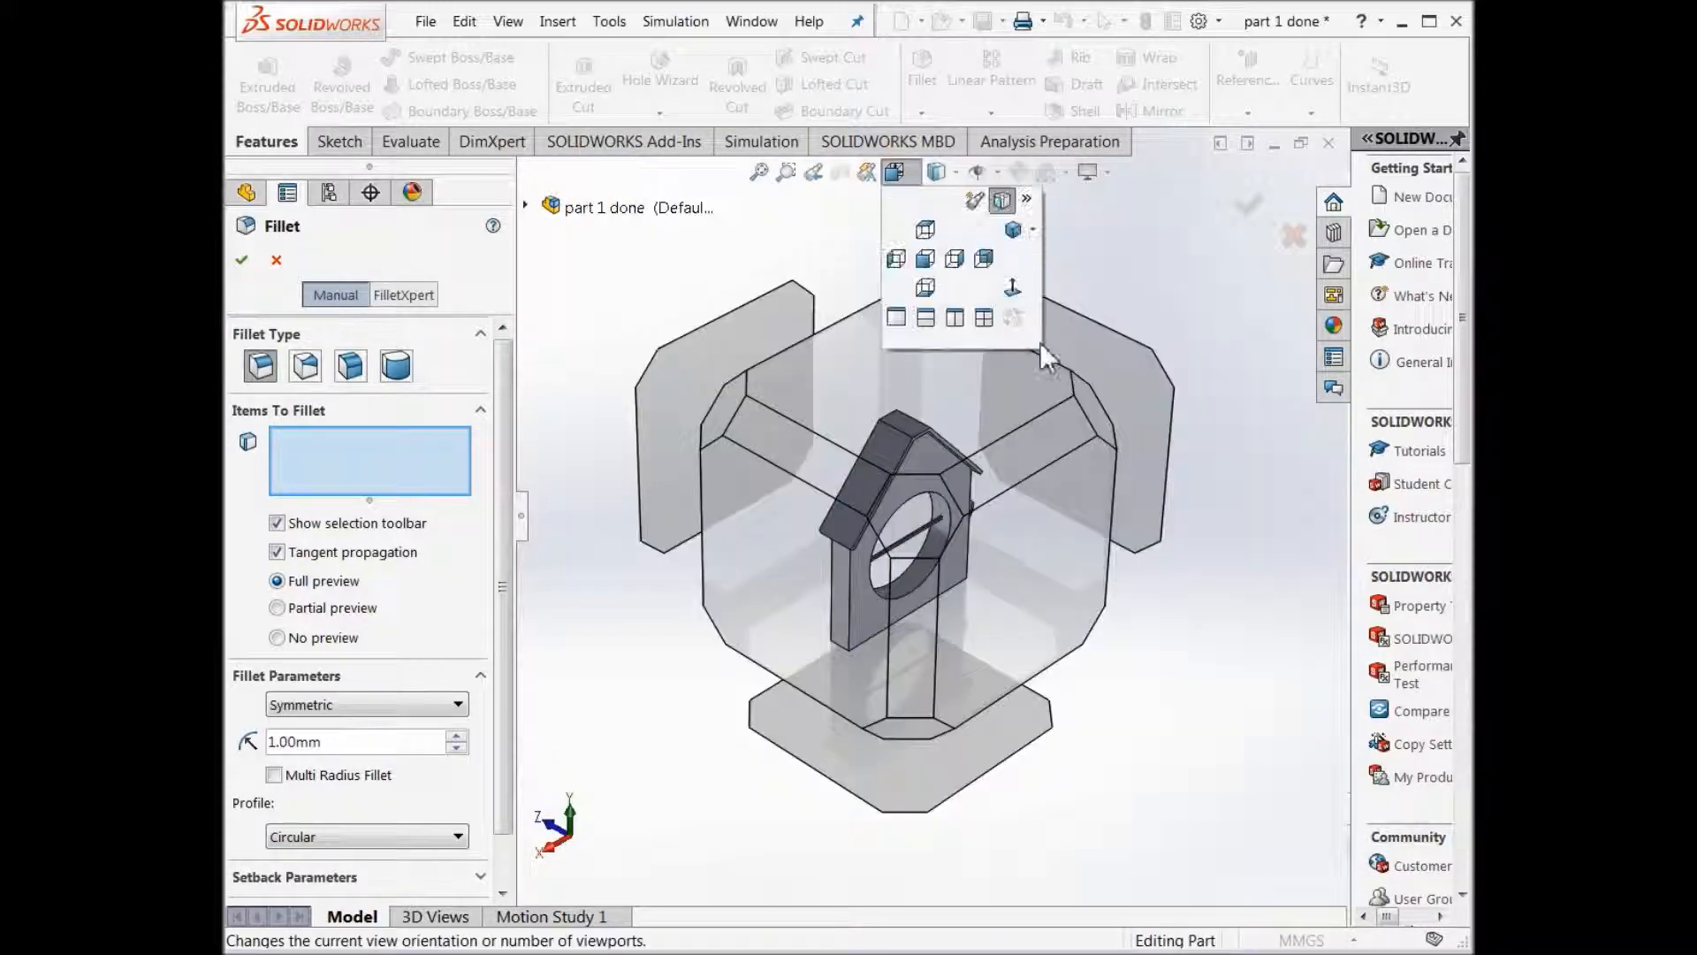
mouse_move(1106, 425)
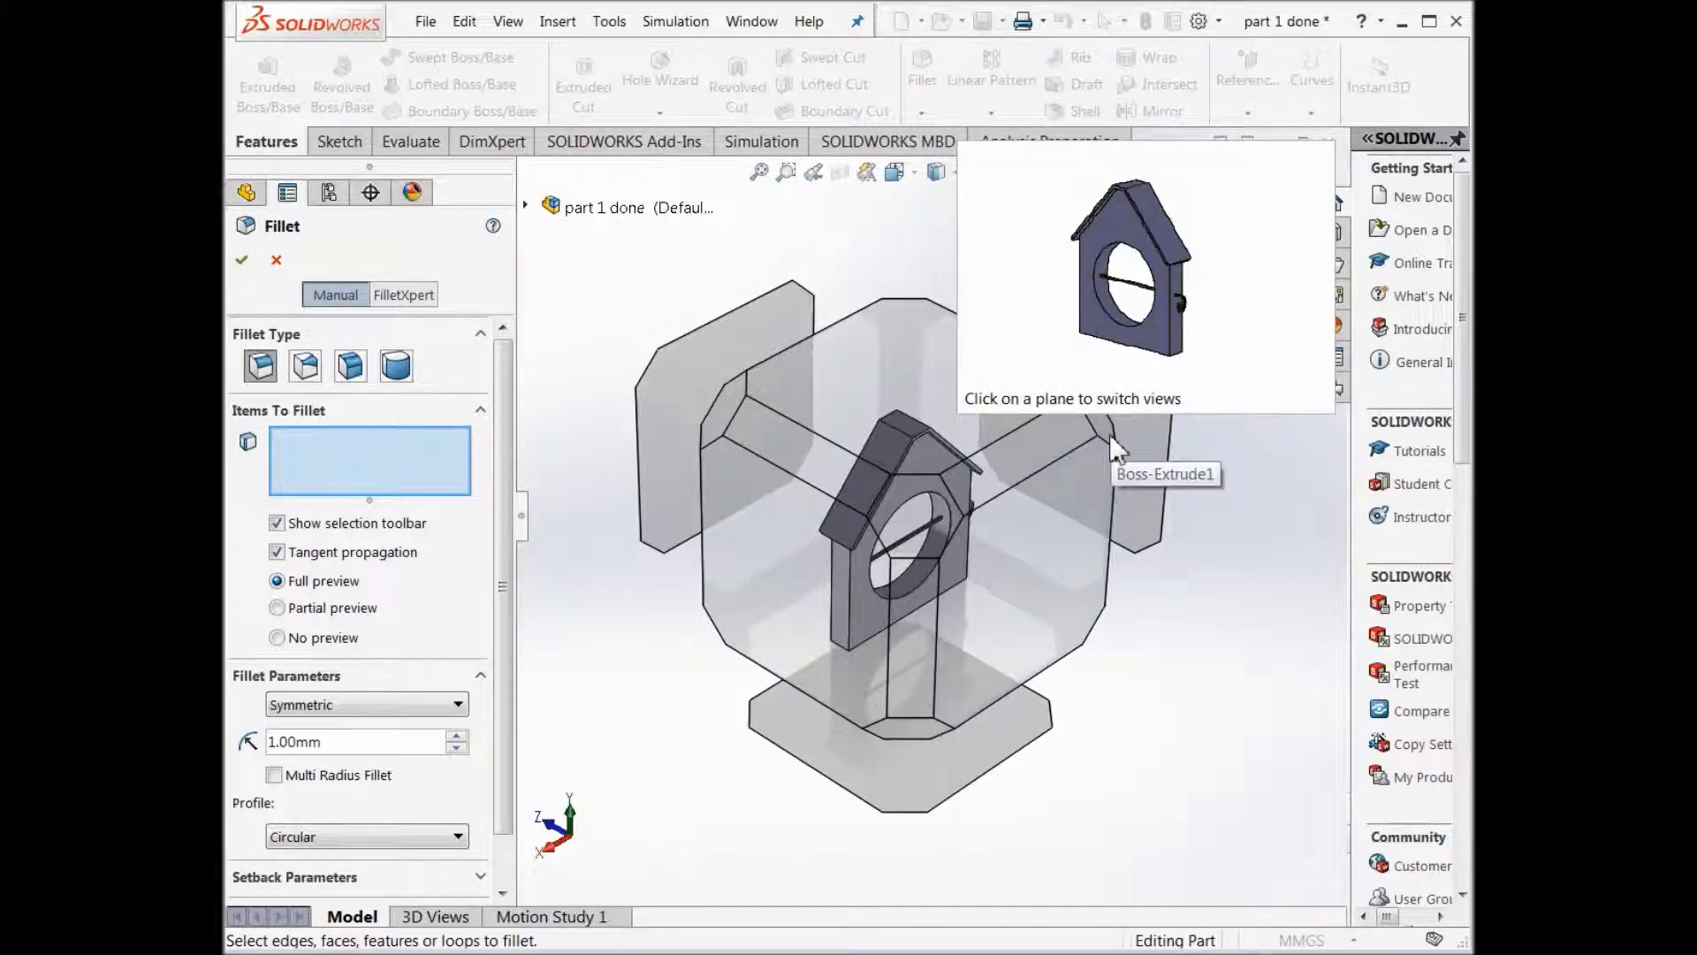
click(1105, 431)
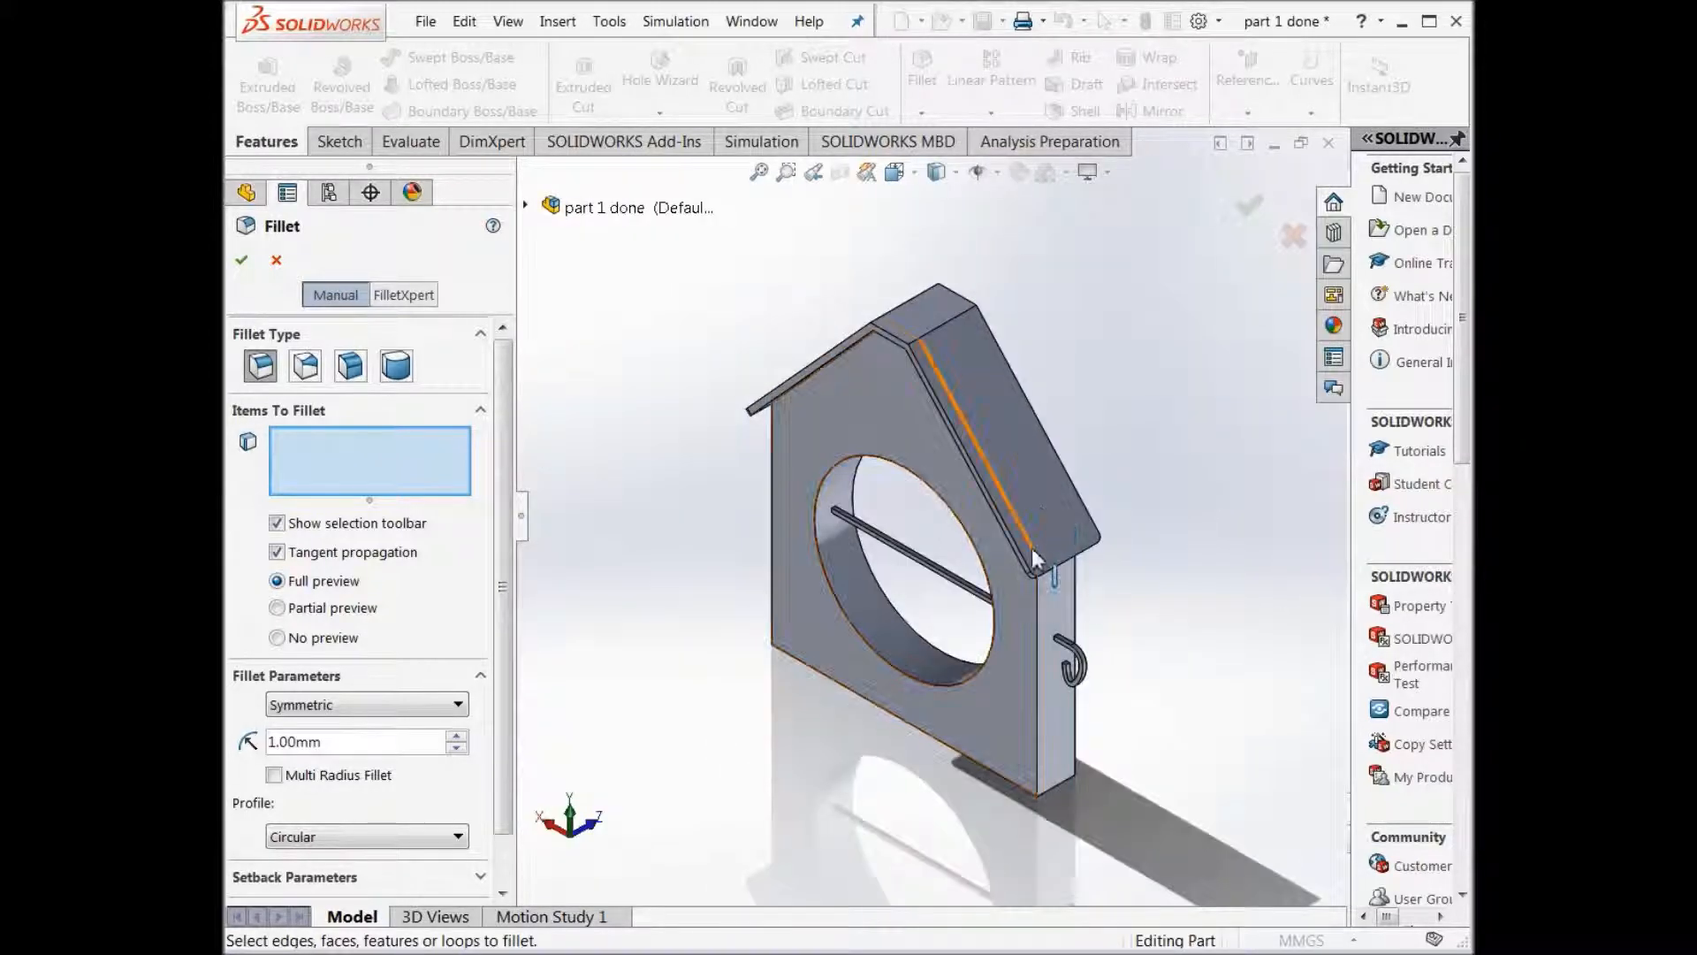
scroll(973, 685, down, 3)
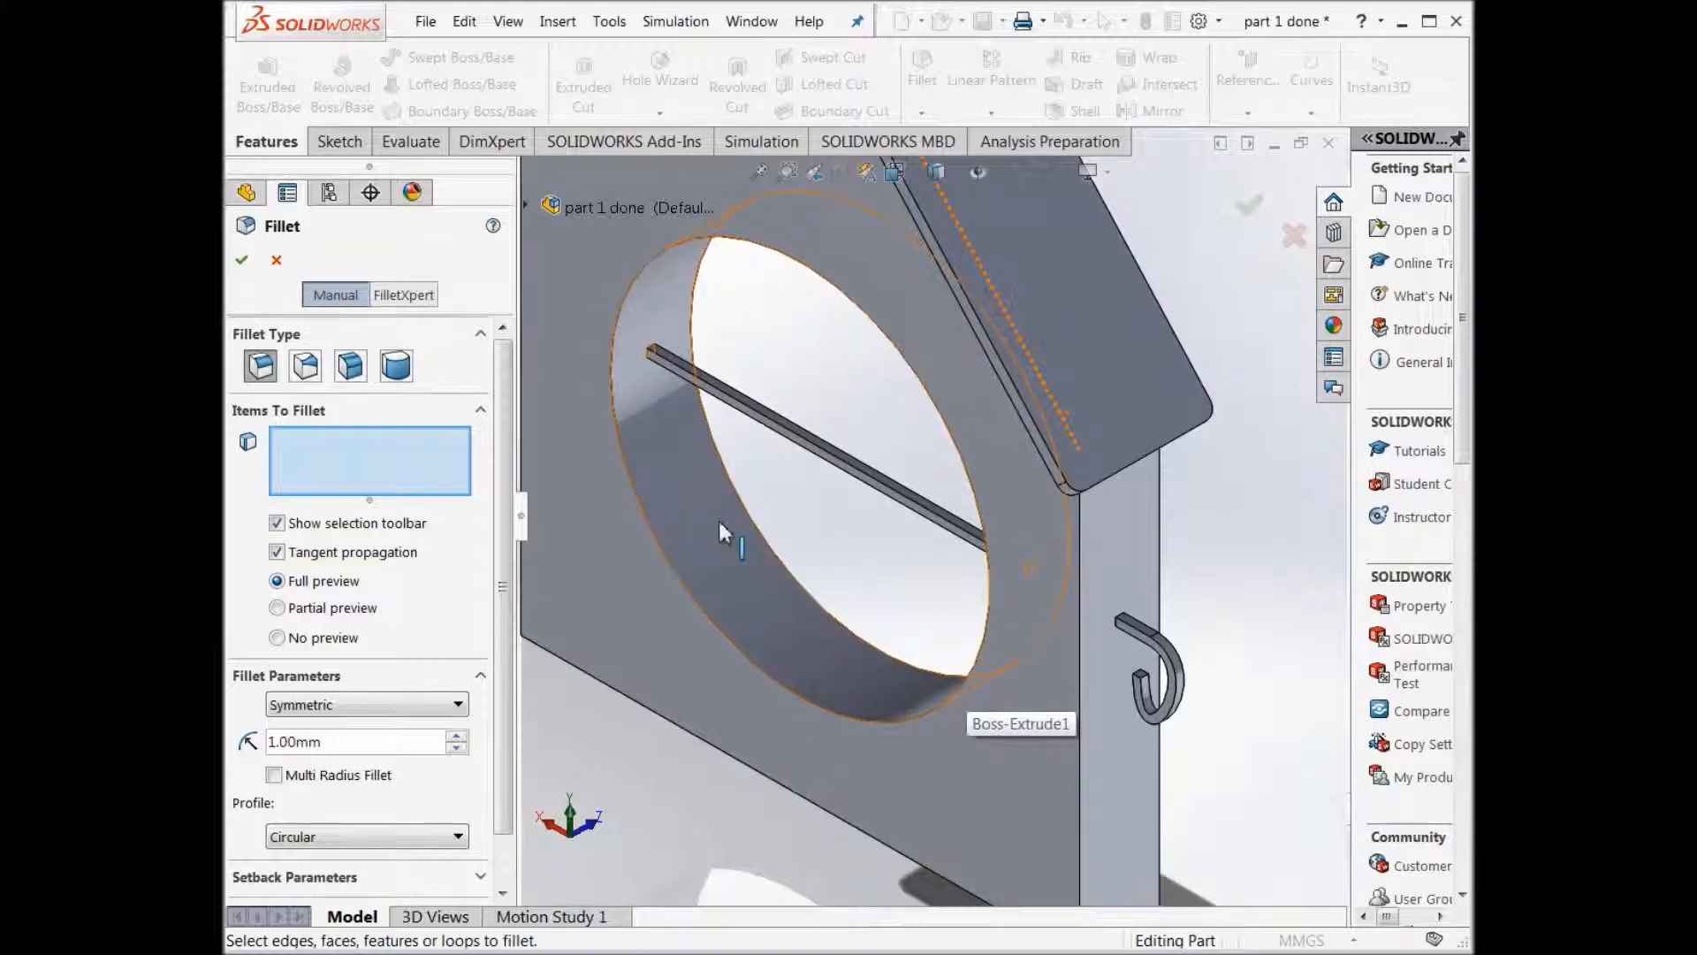
click(818, 454)
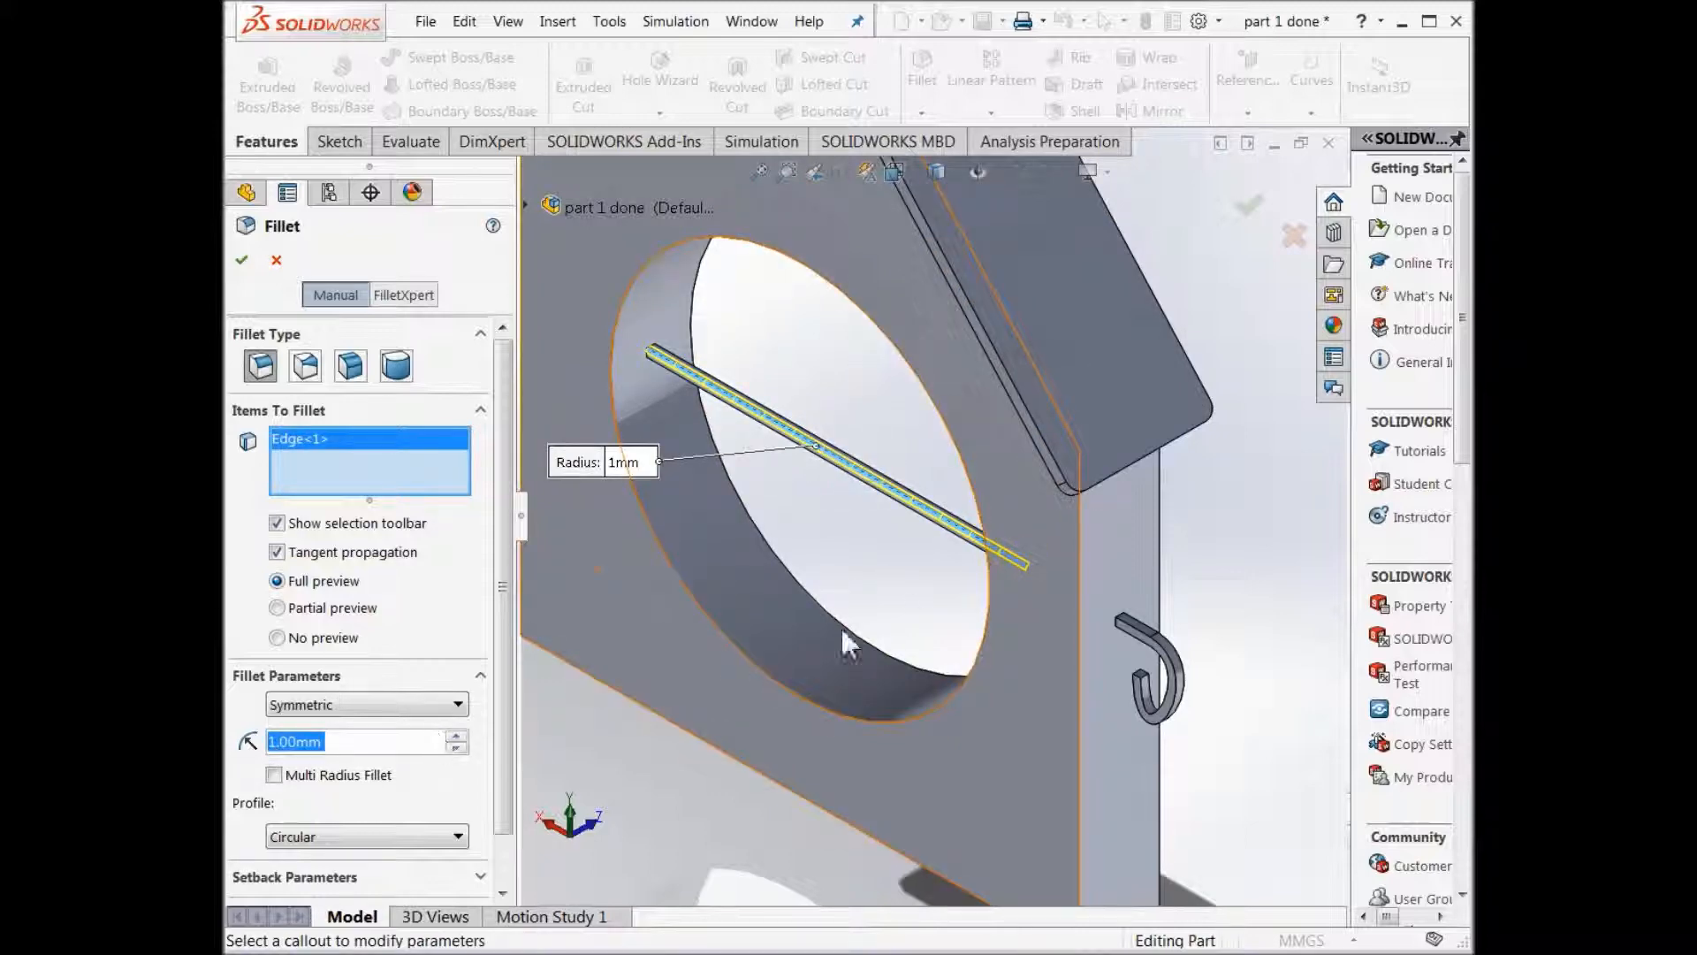
click(1137, 638)
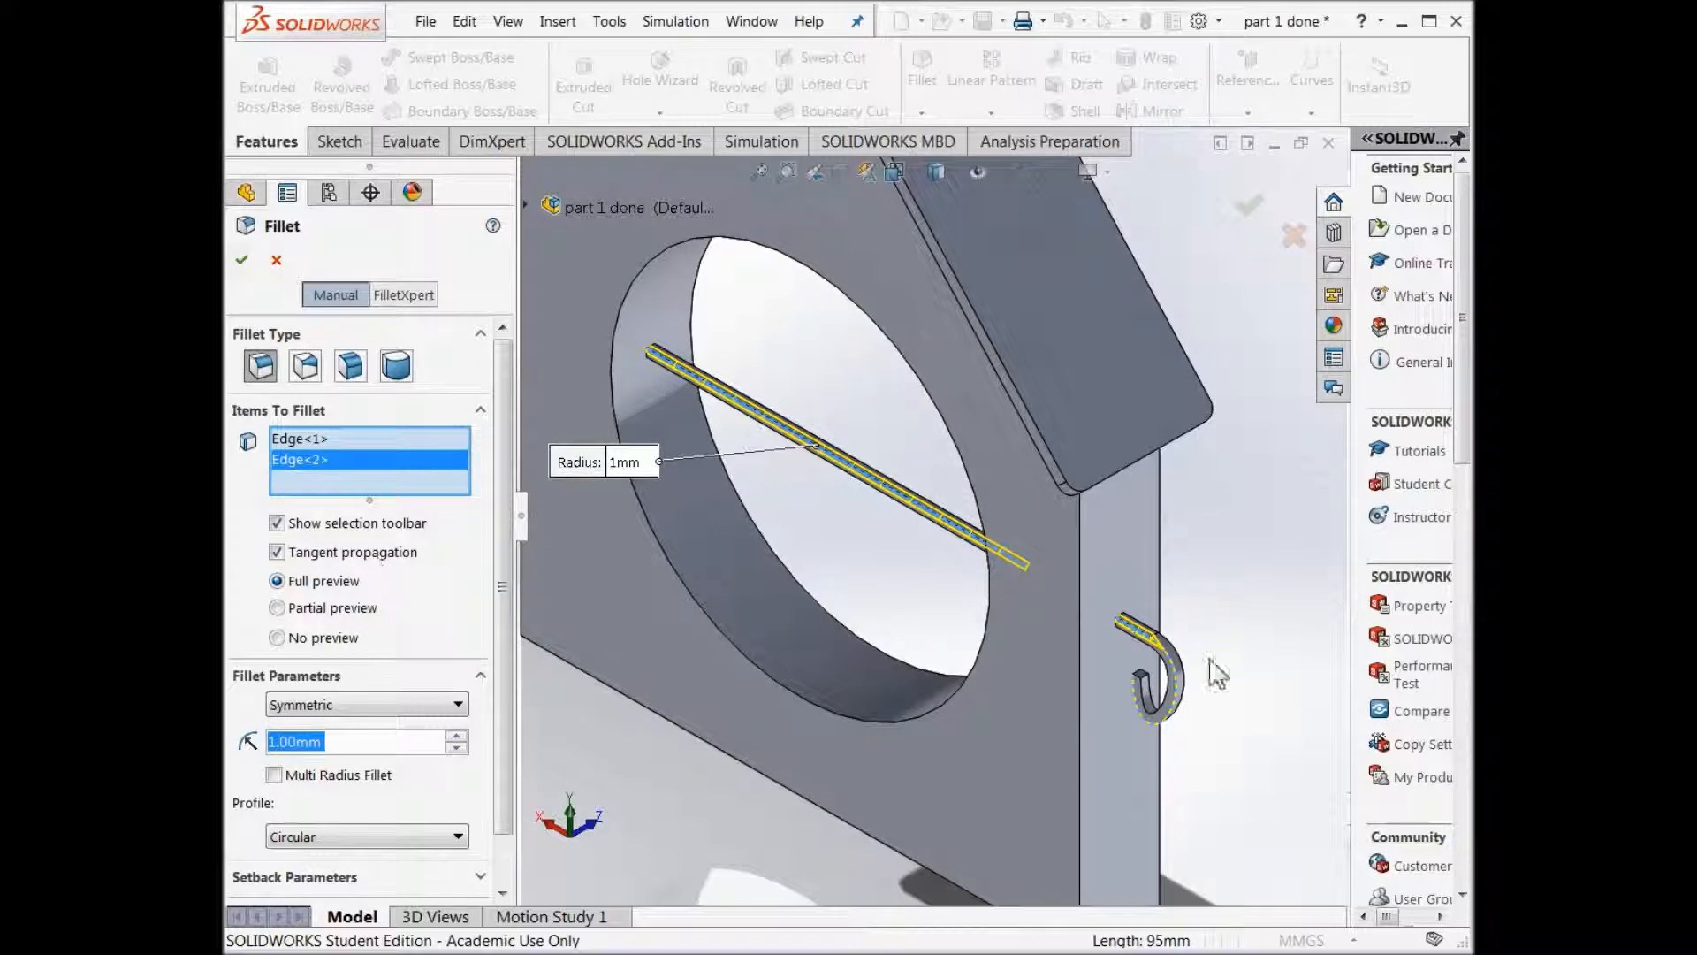
click(1178, 656)
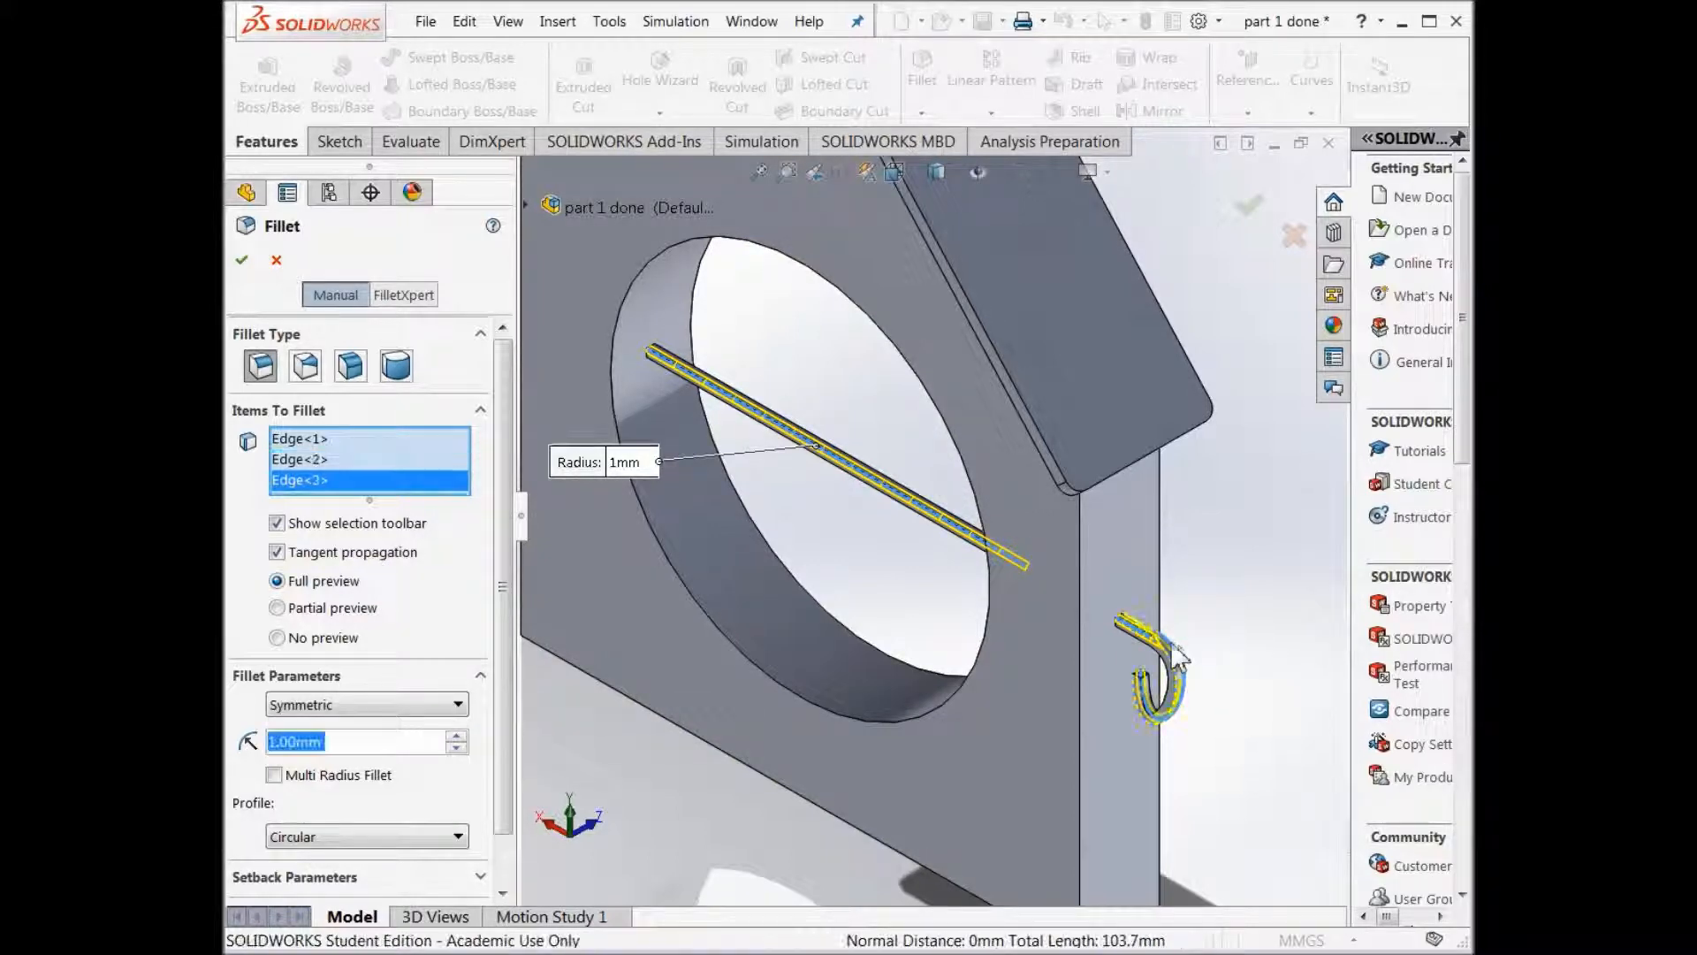
click(865, 474)
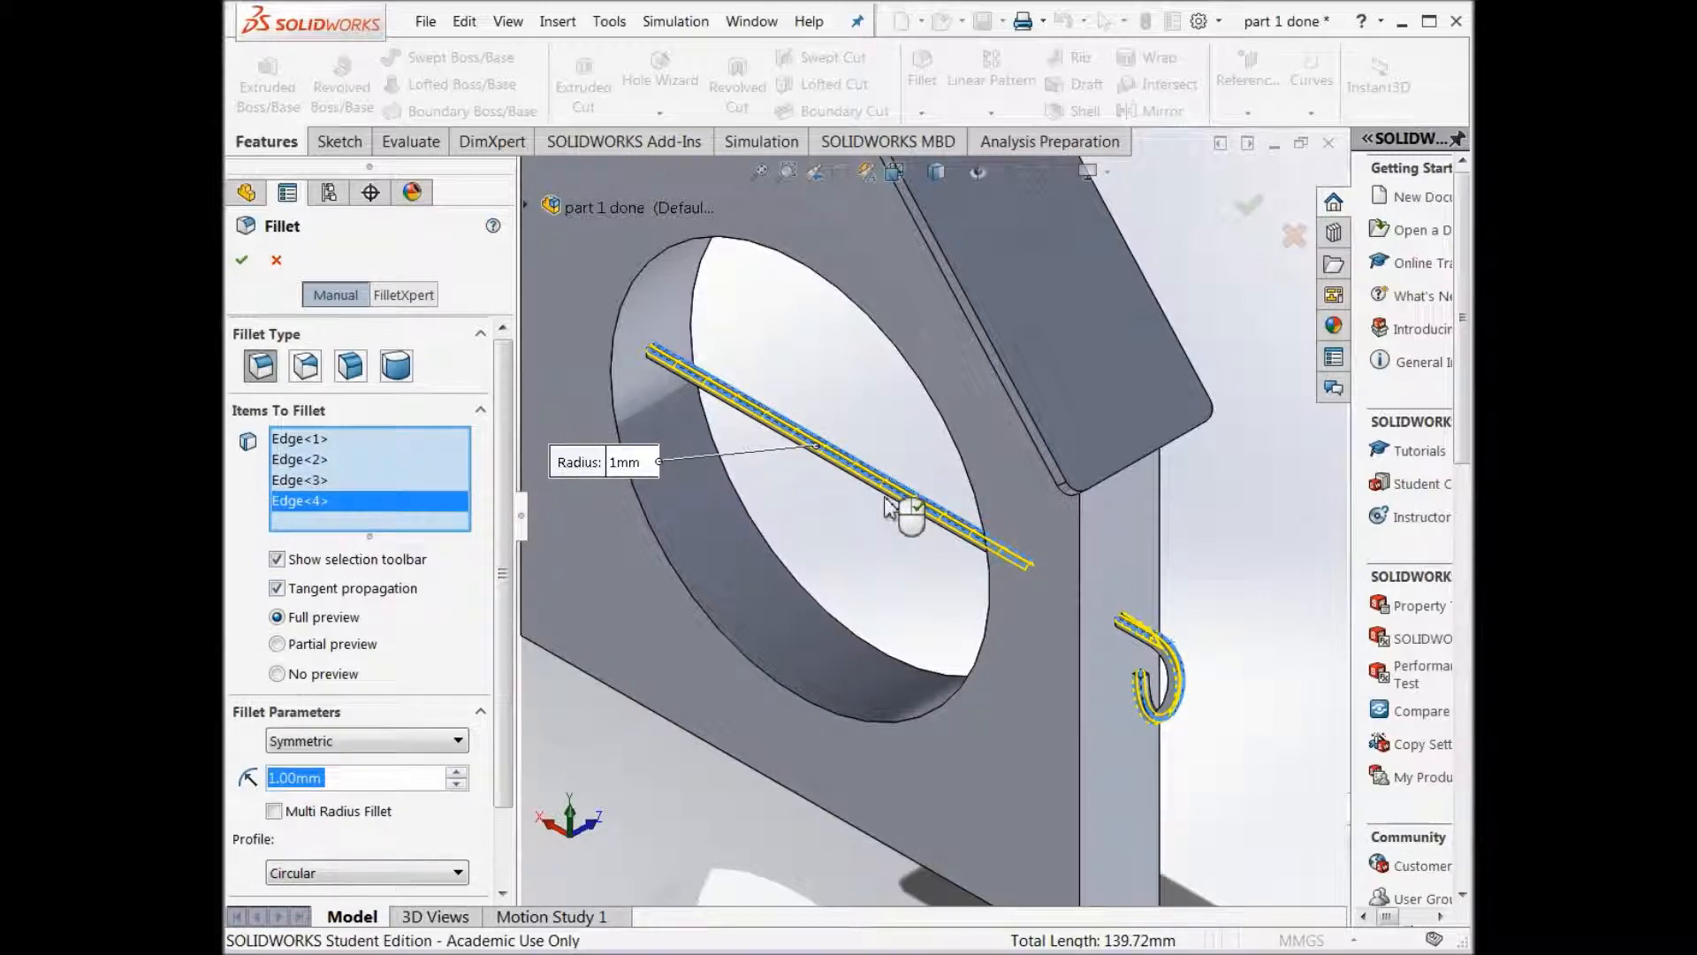
click(891, 505)
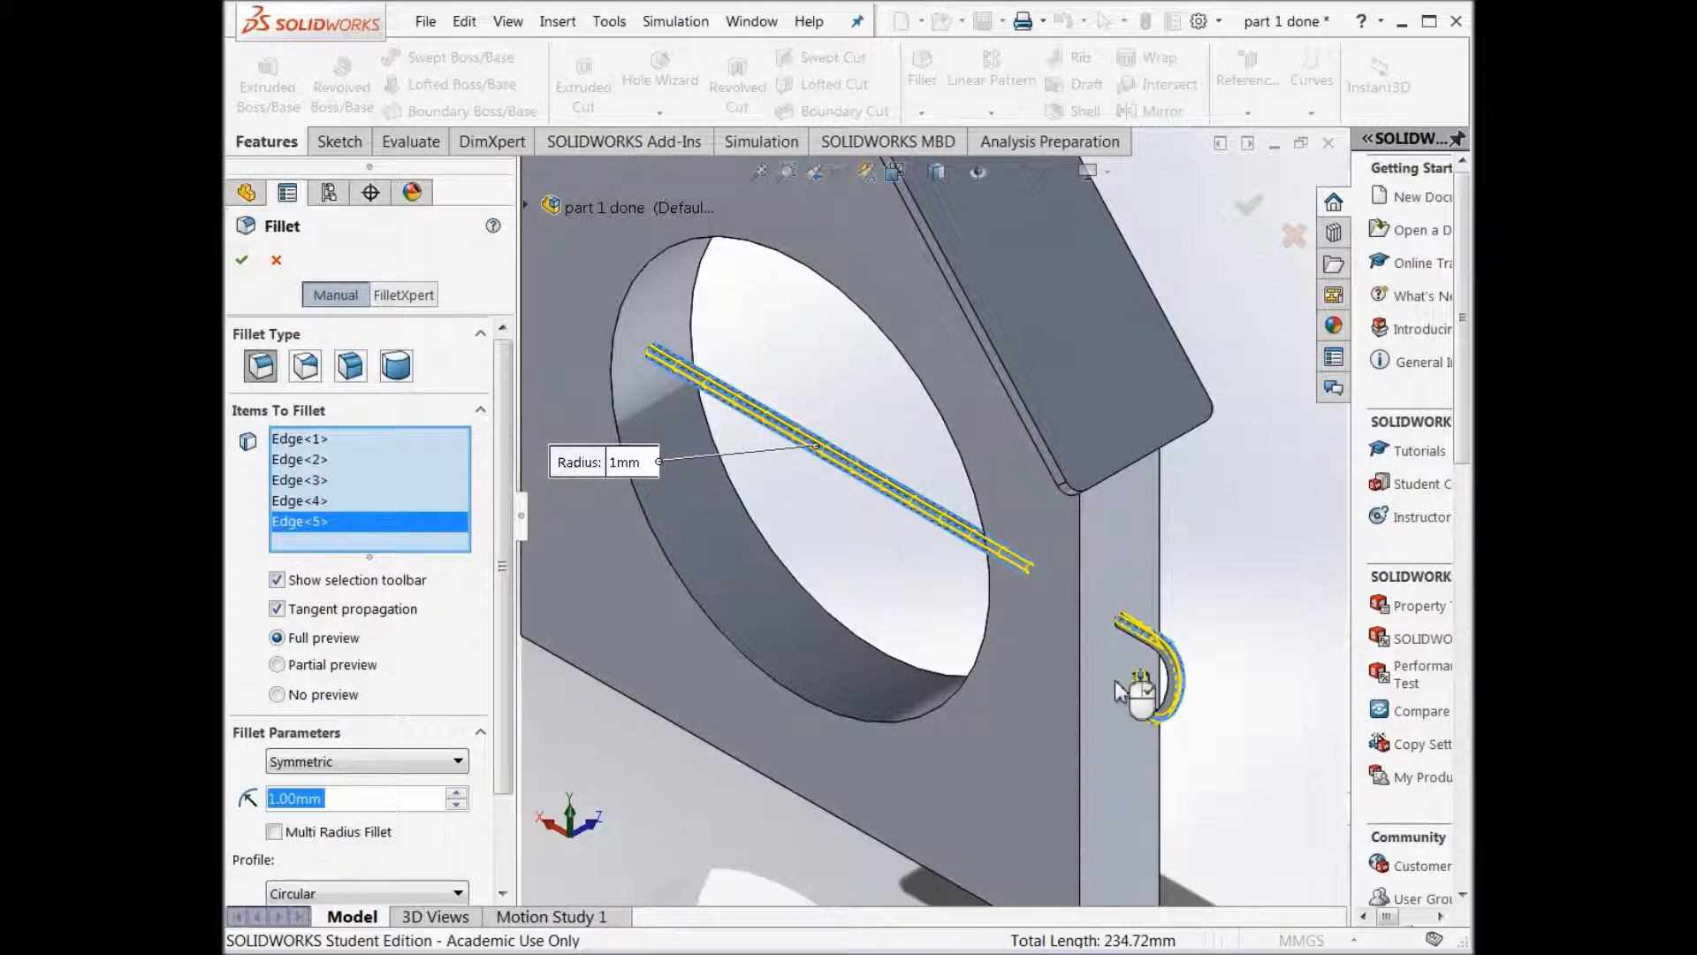
click(1175, 696)
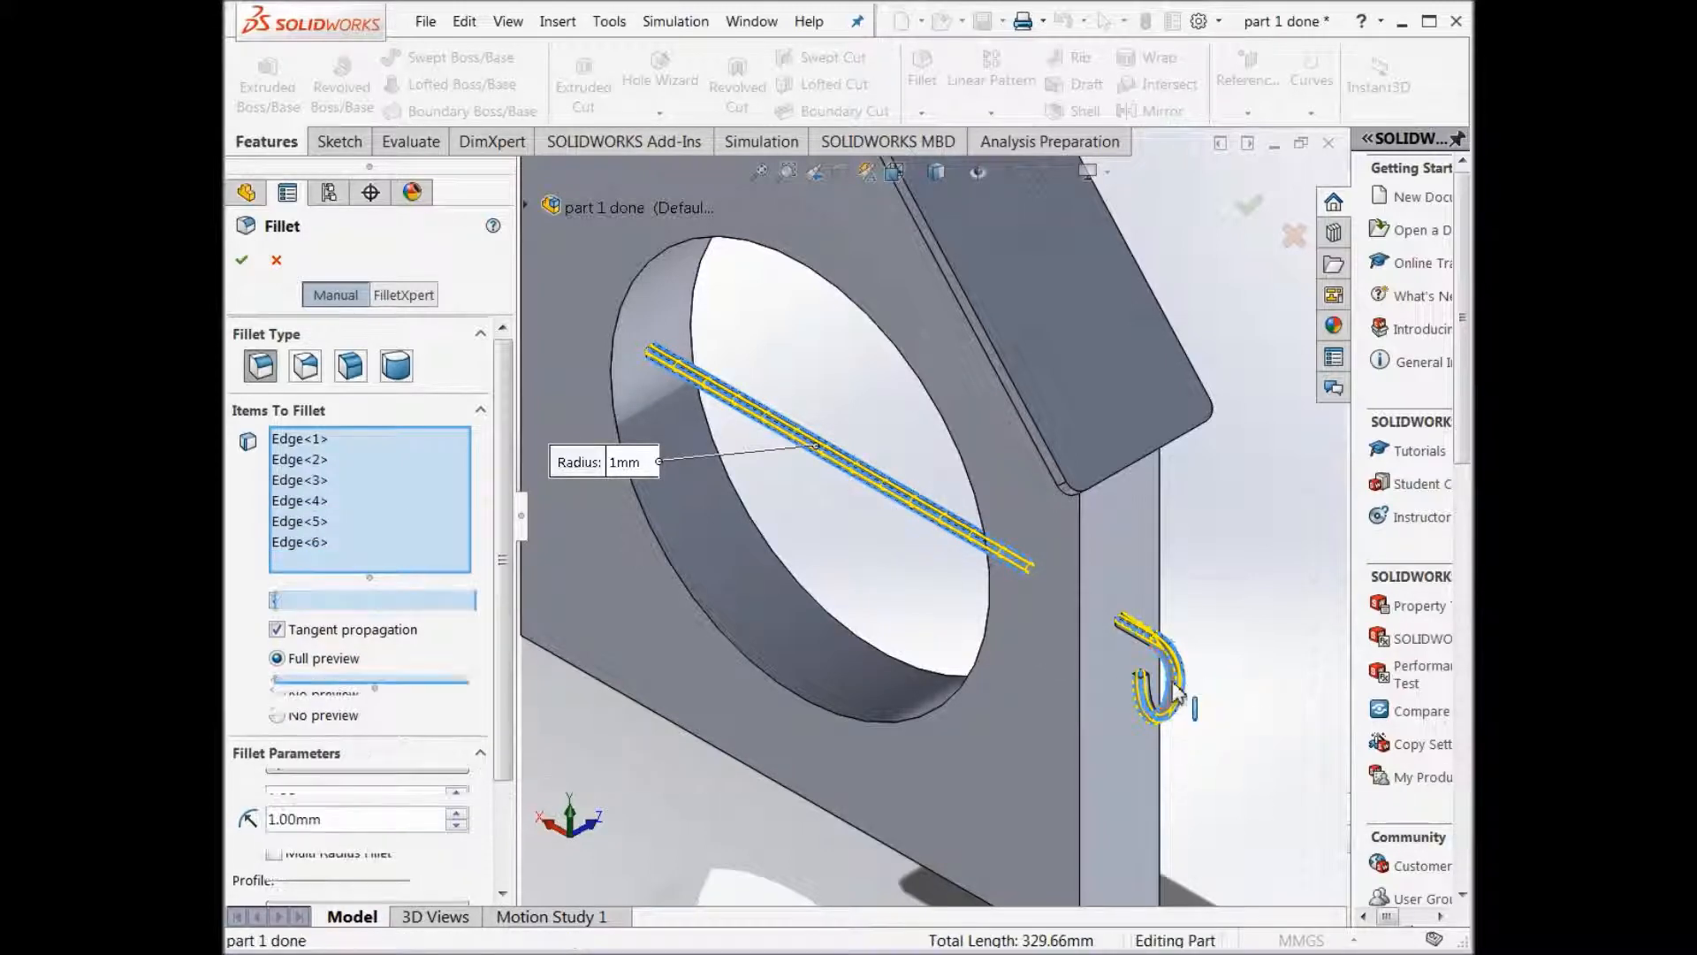
click(241, 260)
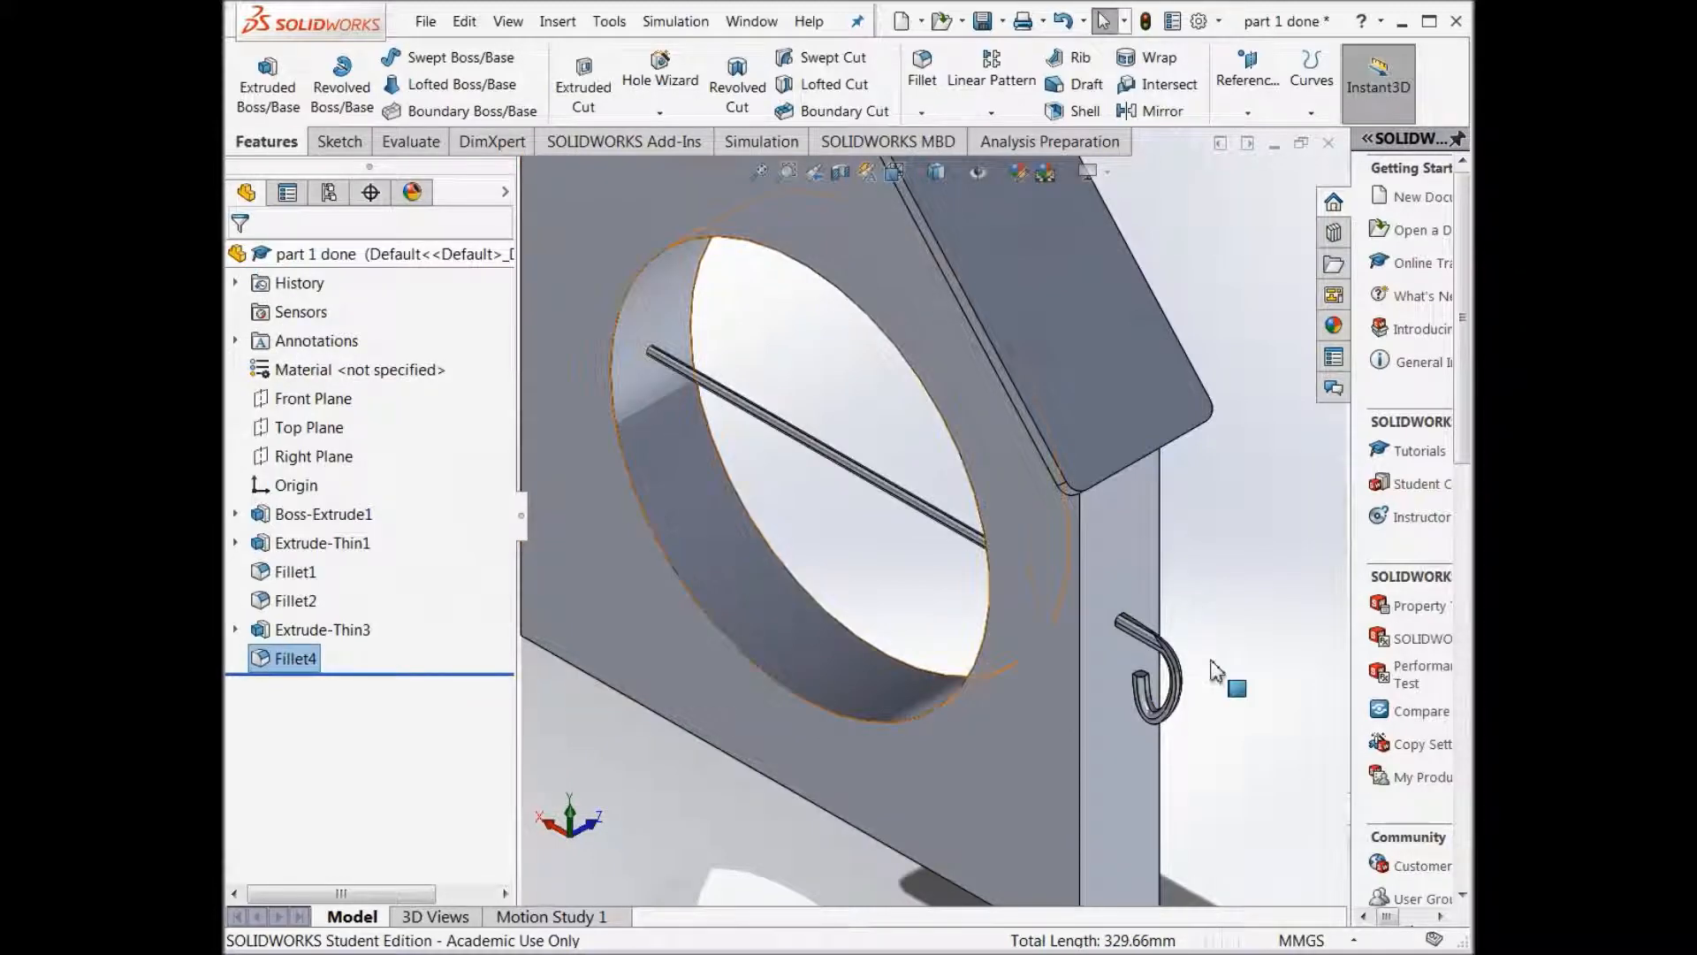
scroll(1213, 675, down, 3)
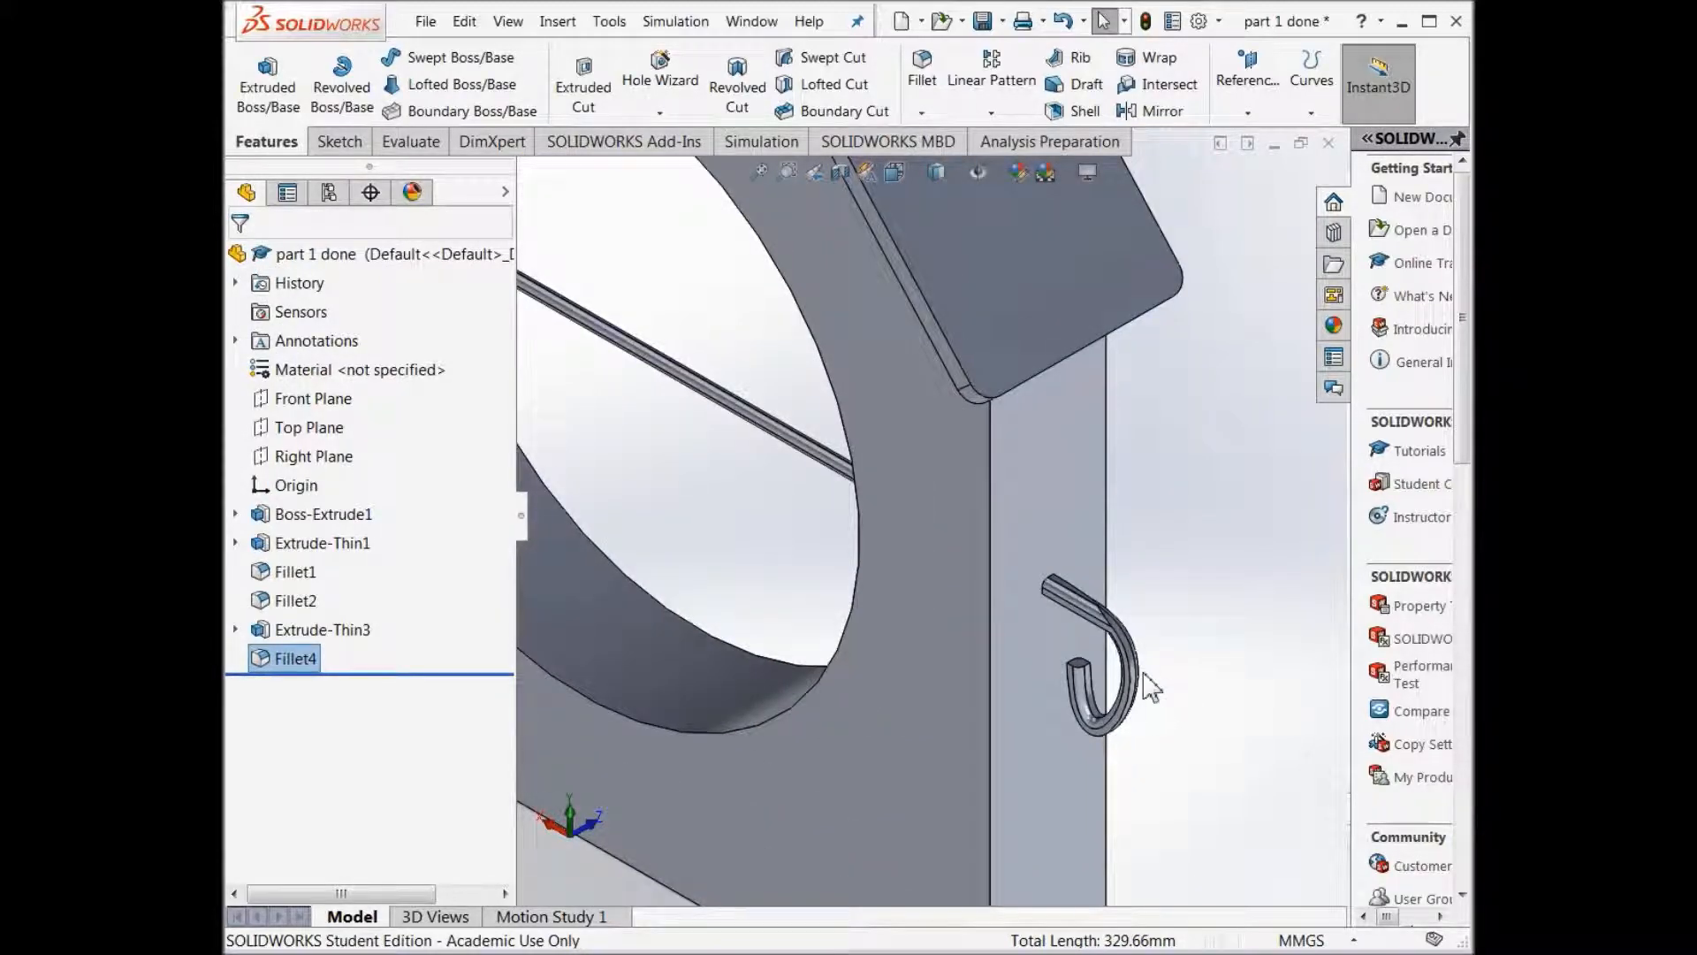
scroll(968, 614, up, 2)
scroll(822, 561, up, 2)
scroll(820, 550, up, 3)
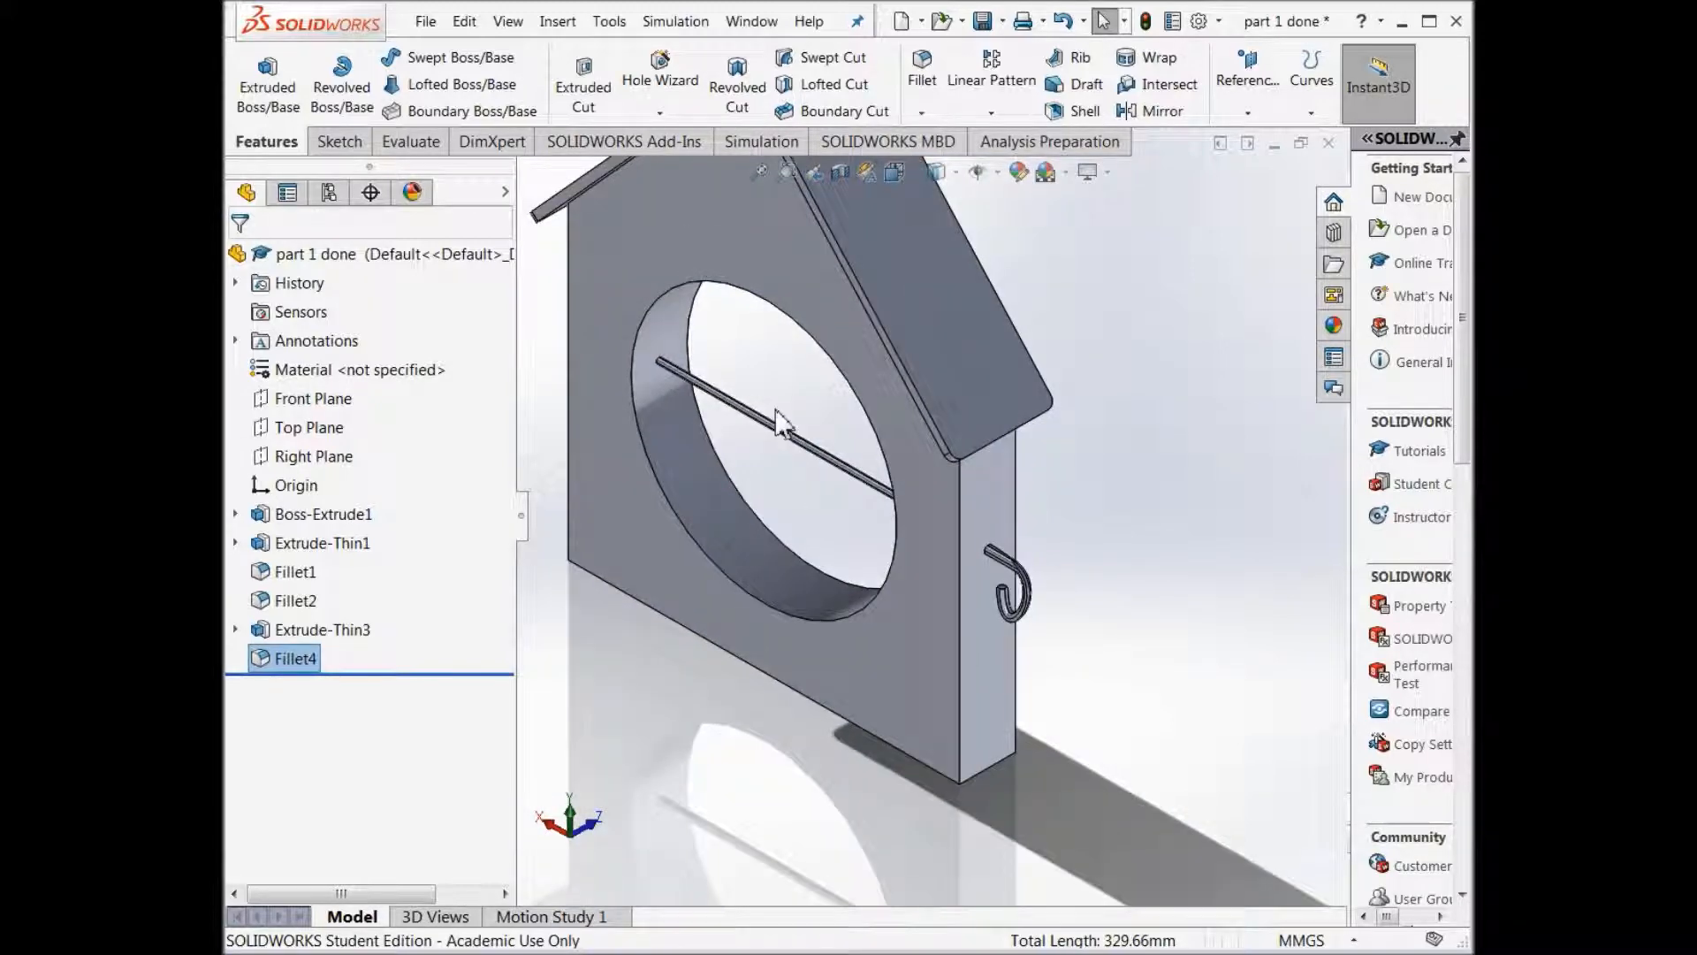
scroll(699, 389, down, 1)
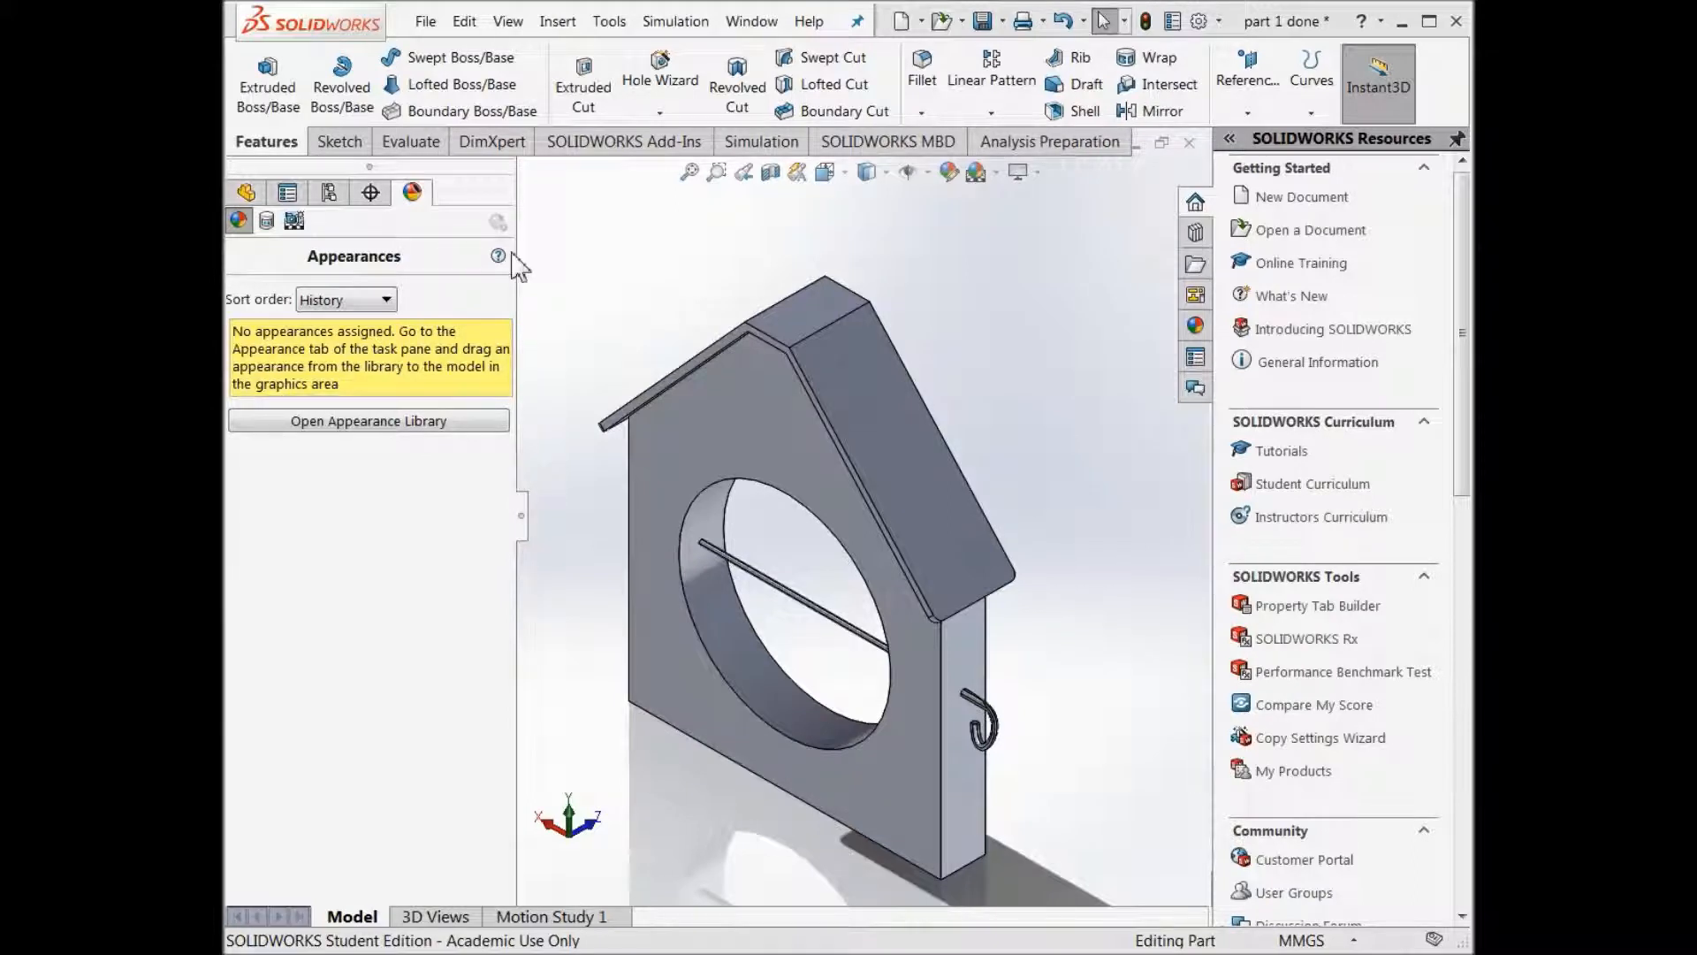
Browse the appearance library to the High Gloss plastics and pick green high gloss plastic.
click(1195, 326)
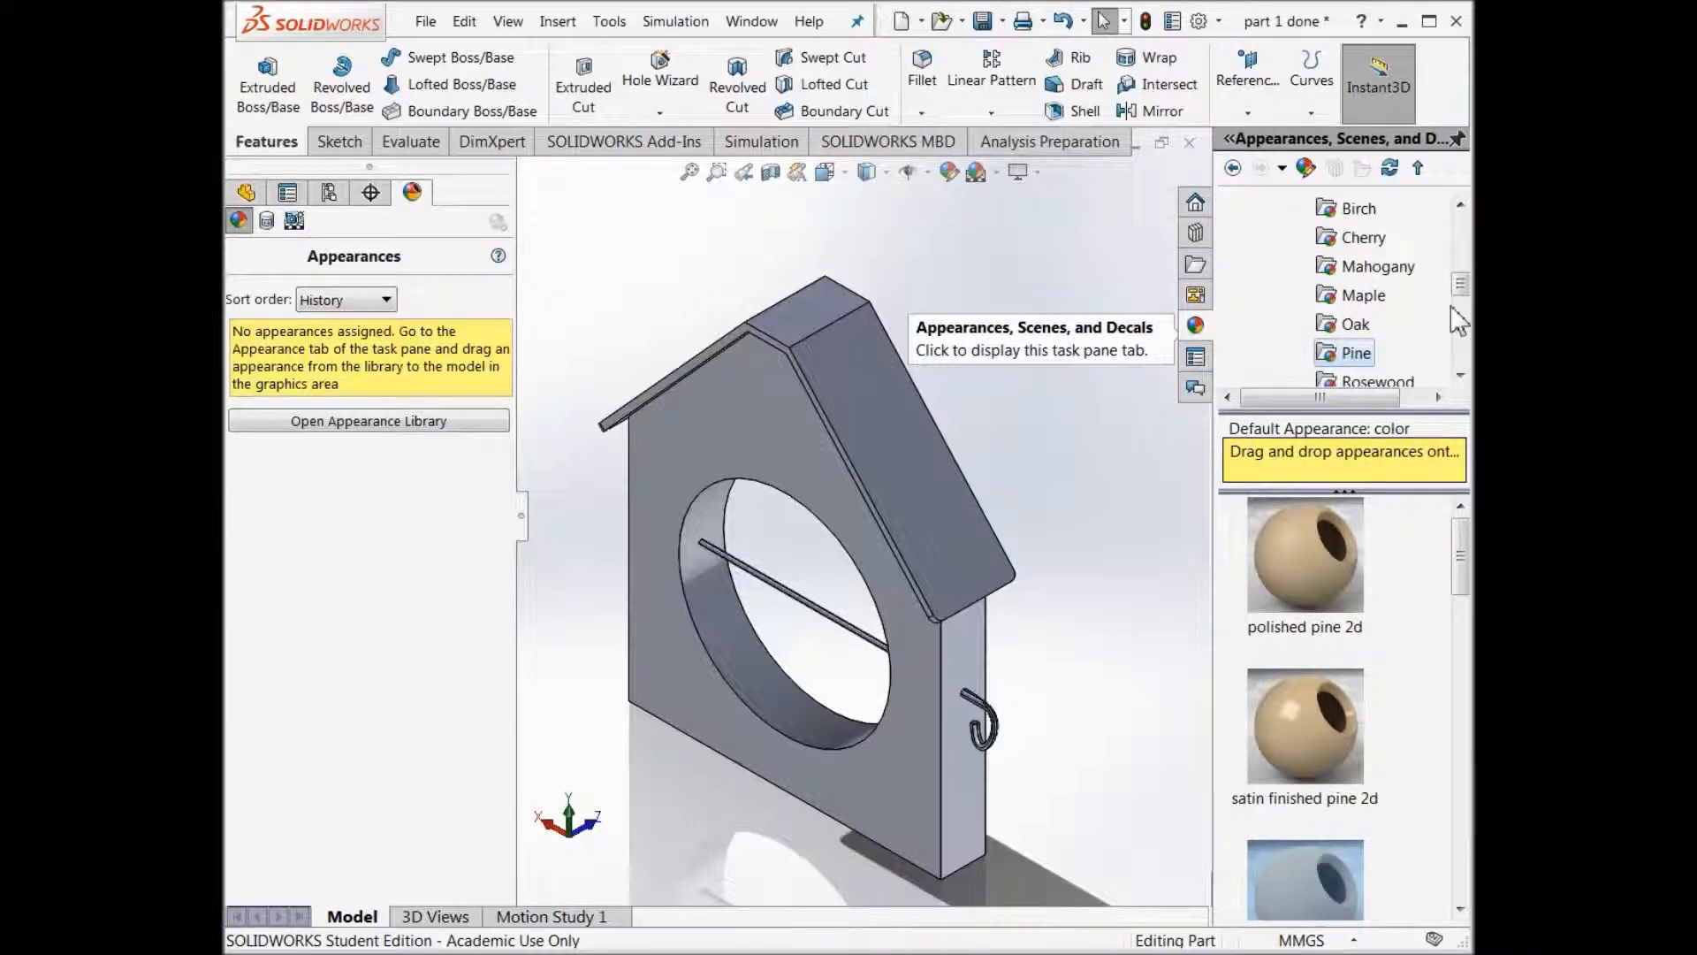
scroll(1463, 228, up, 5)
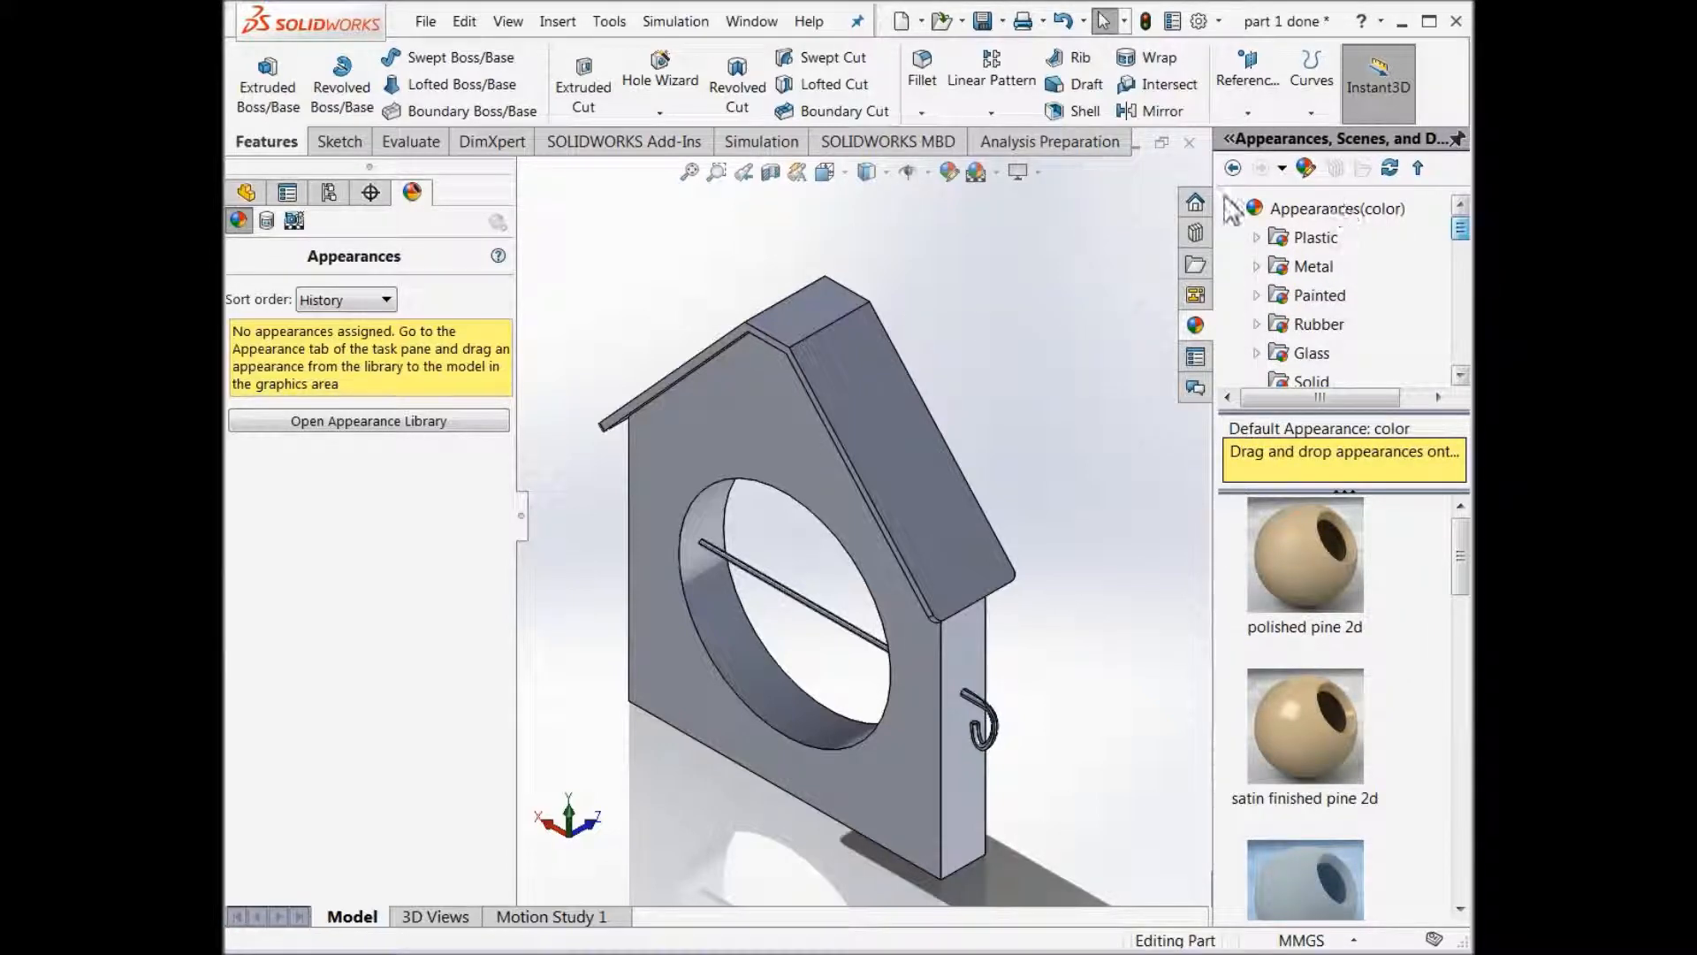
click(1317, 239)
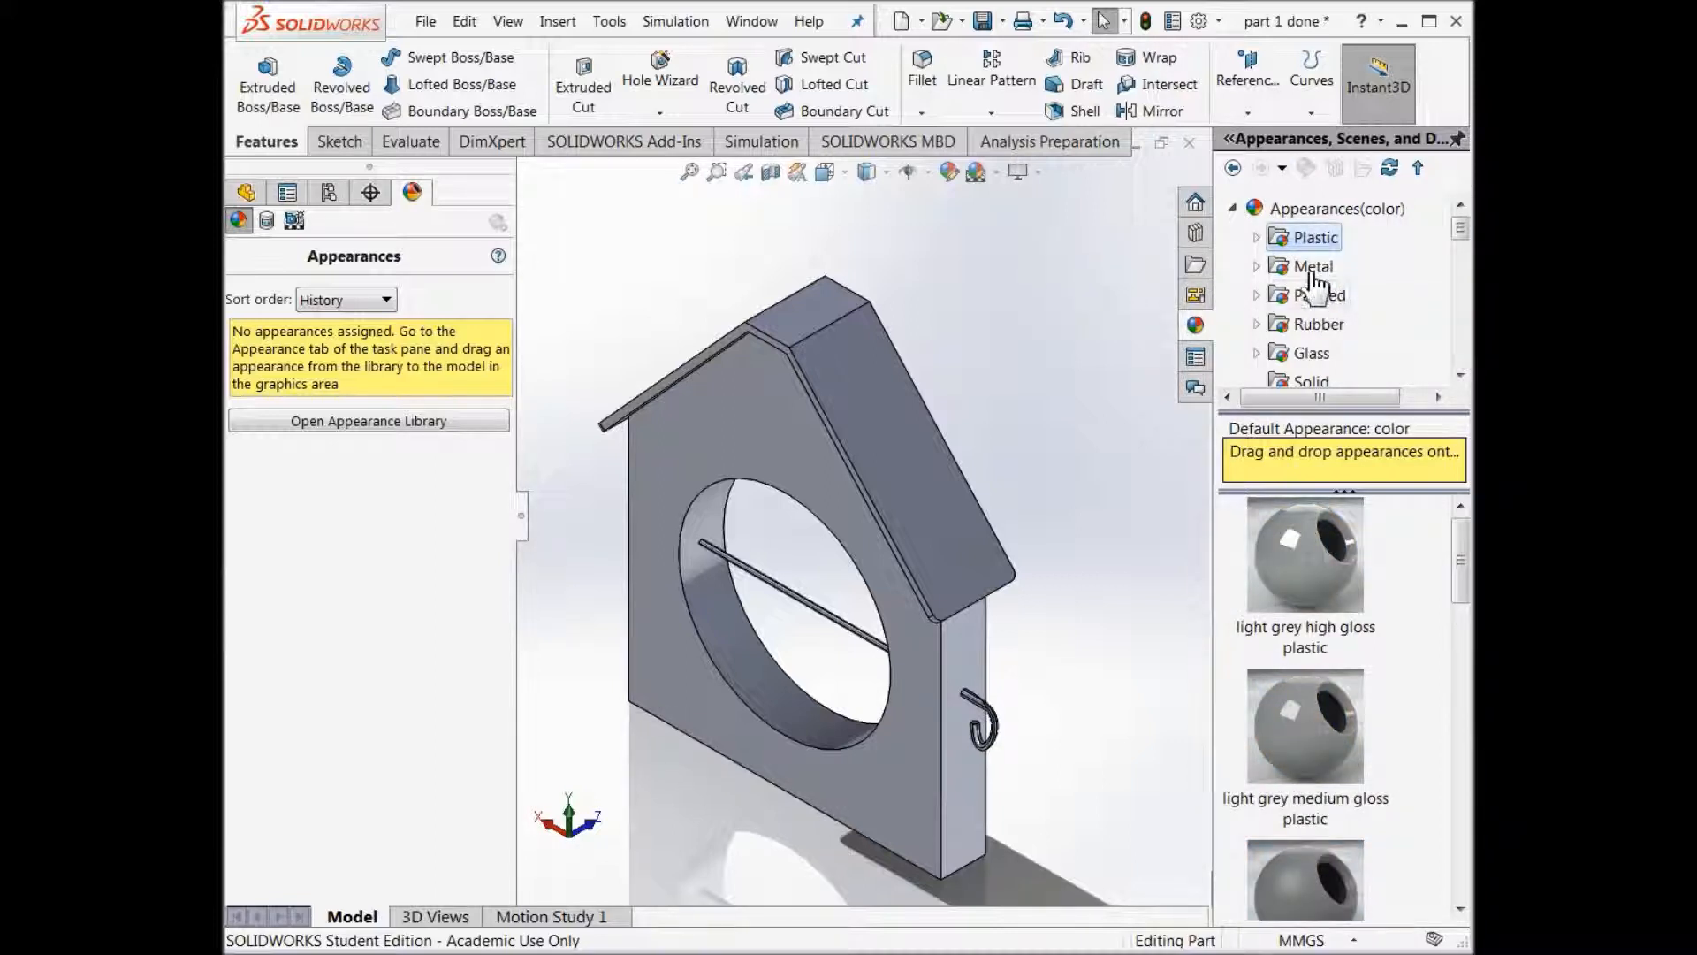
click(1258, 239)
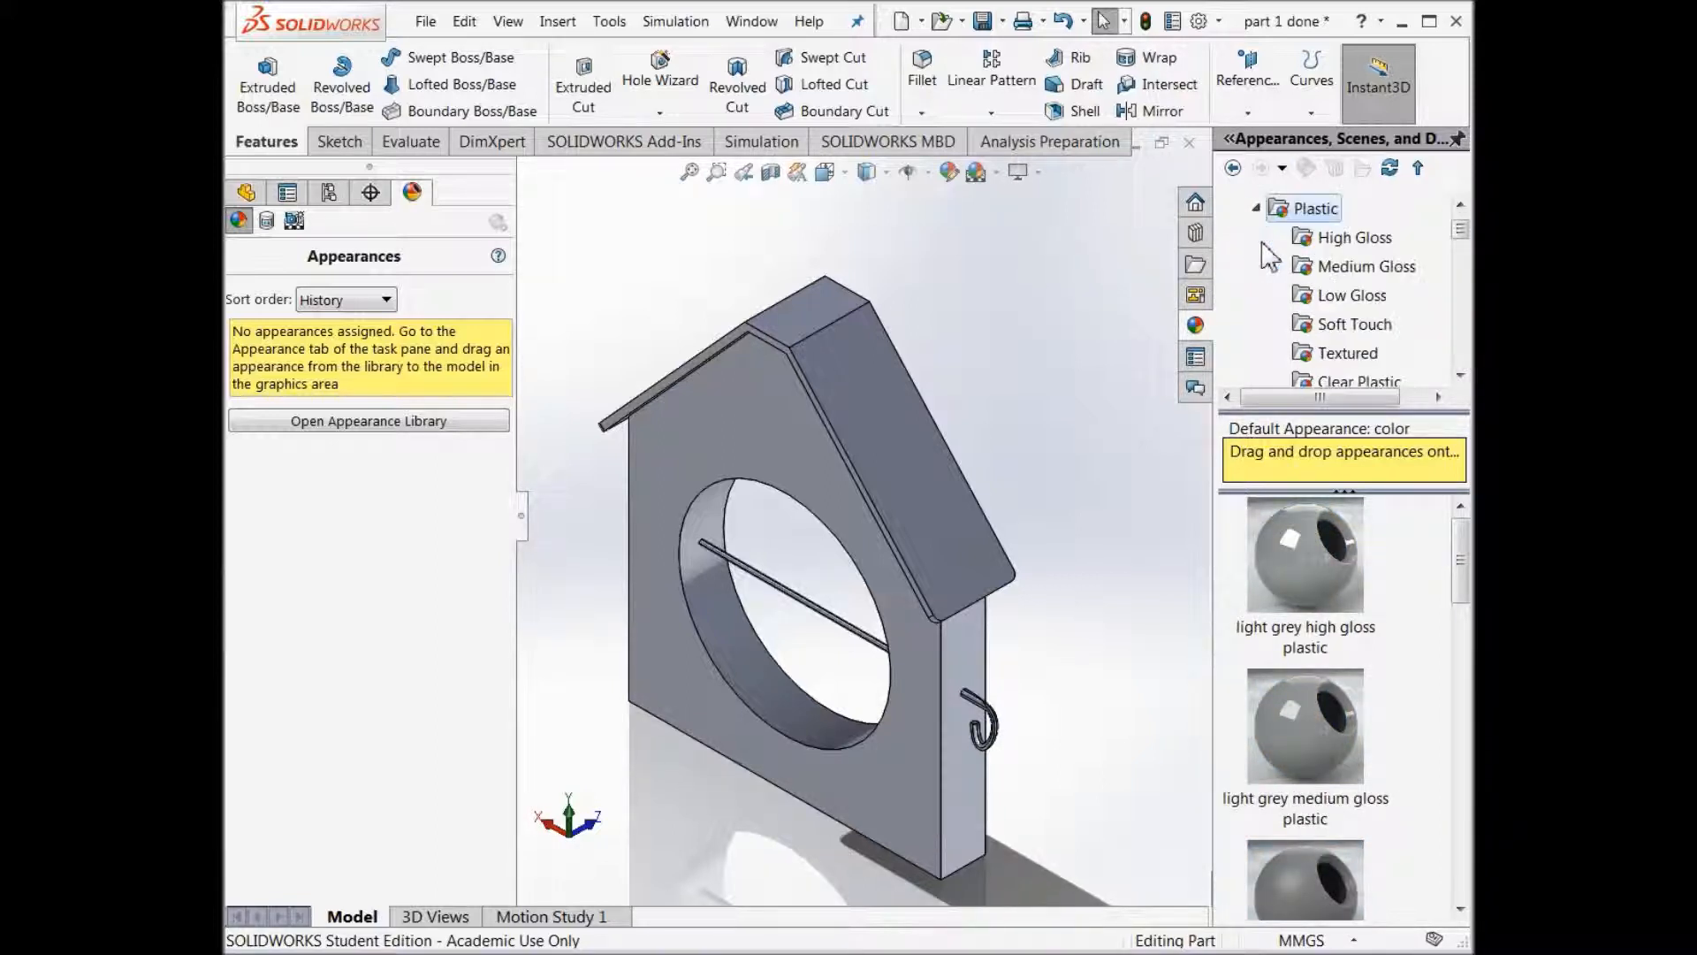
click(1339, 240)
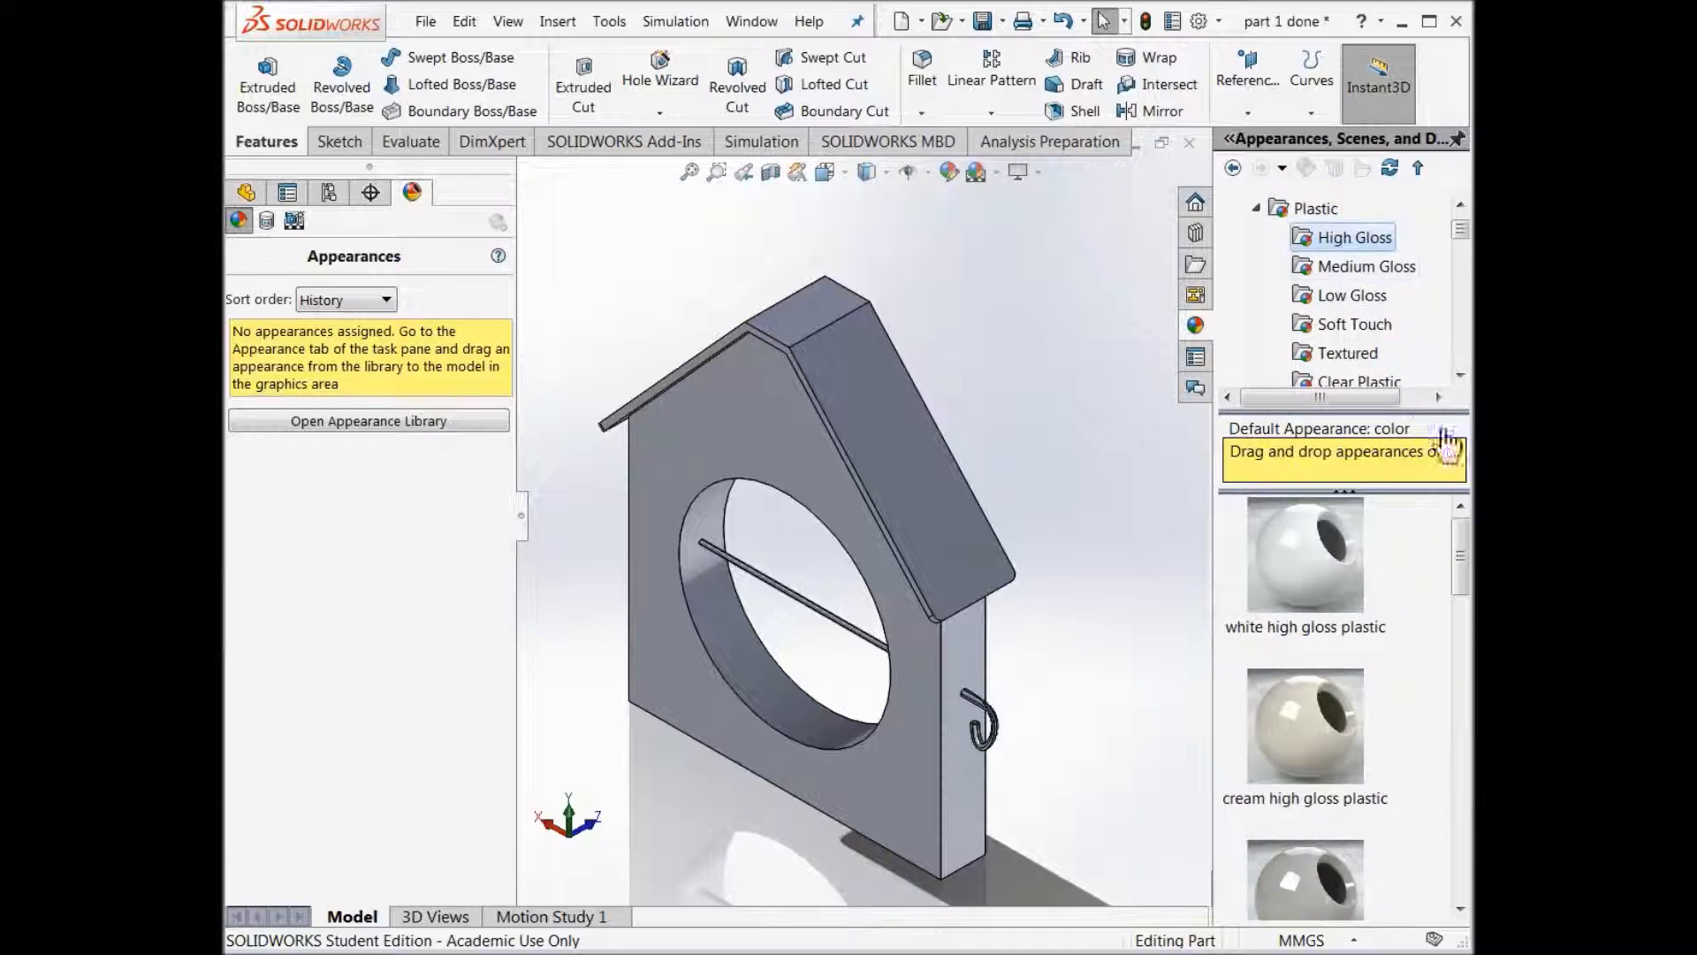
scroll(1419, 663, down, 3)
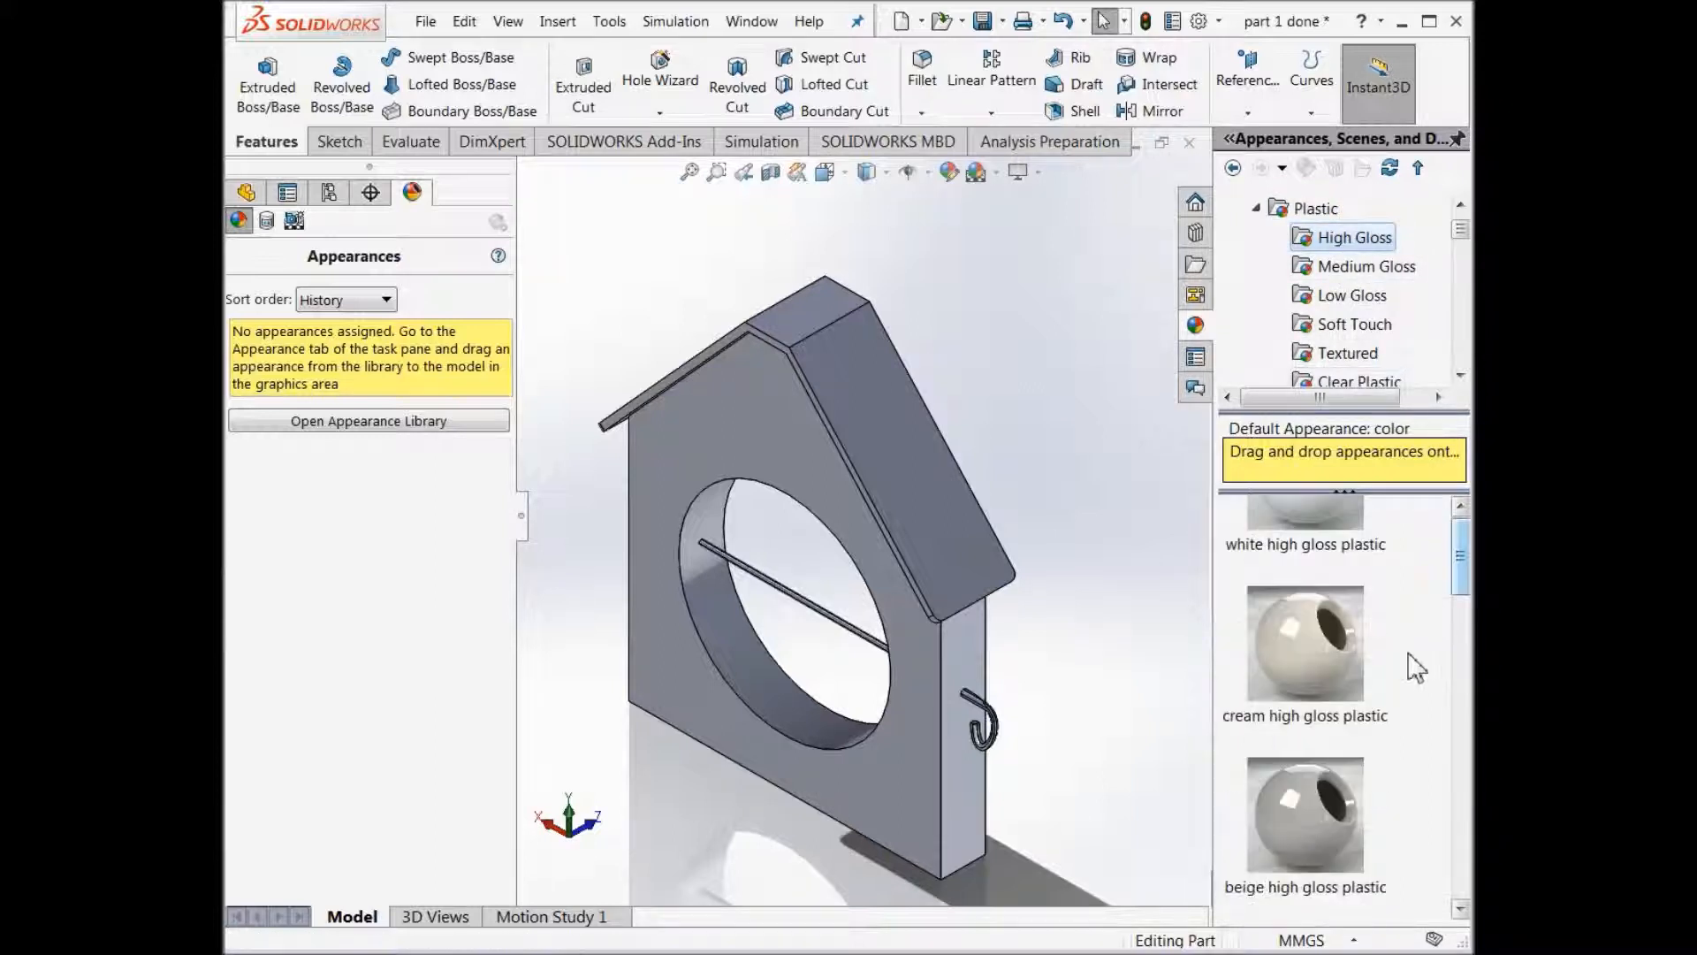
drag(1463, 614, 1463, 826)
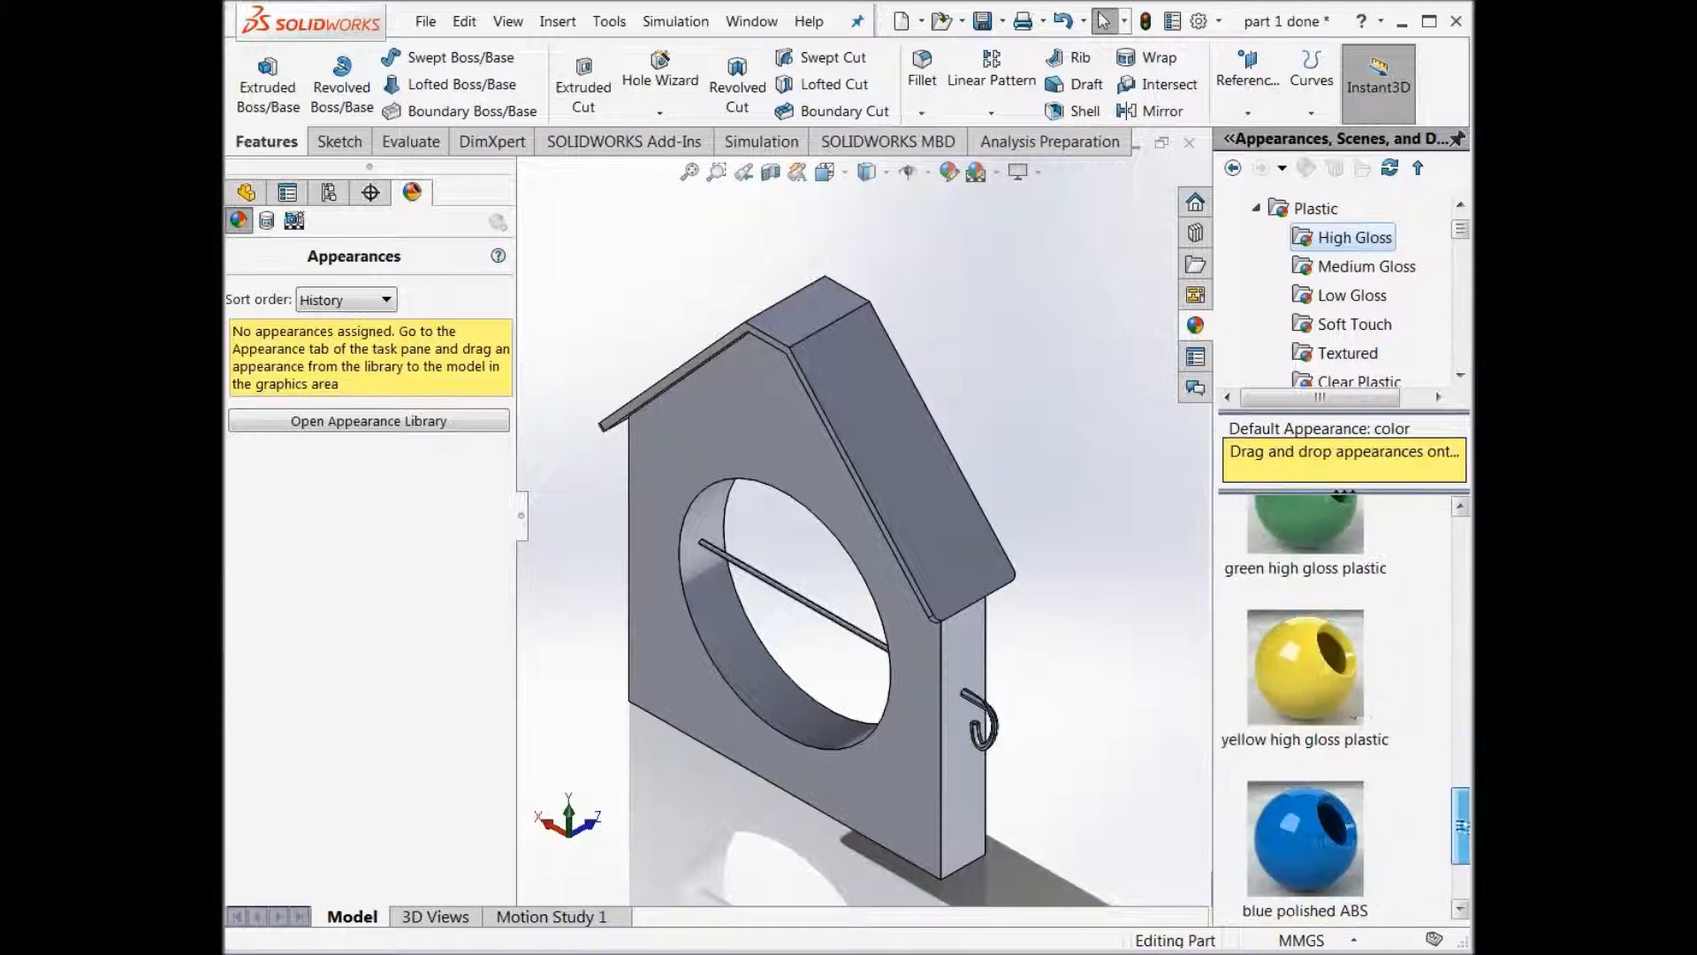
click(1329, 542)
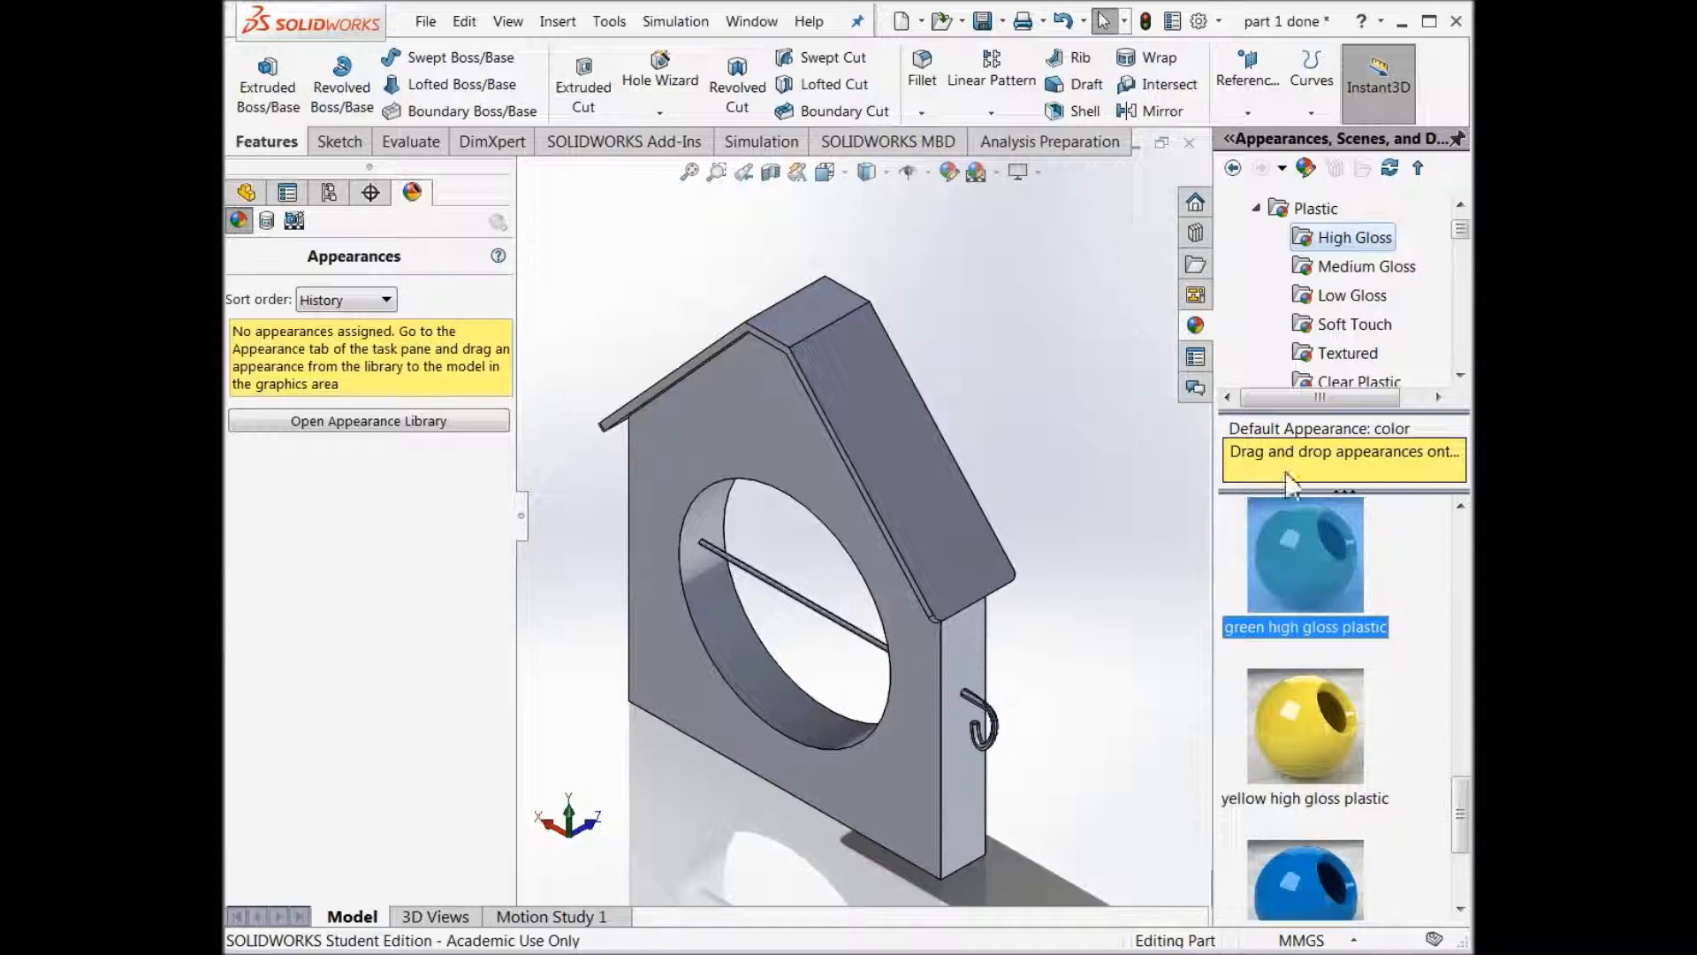
Apply green high gloss plastic to the roof's sloping face above the hook and to the flat face at its peak.
click(852, 400)
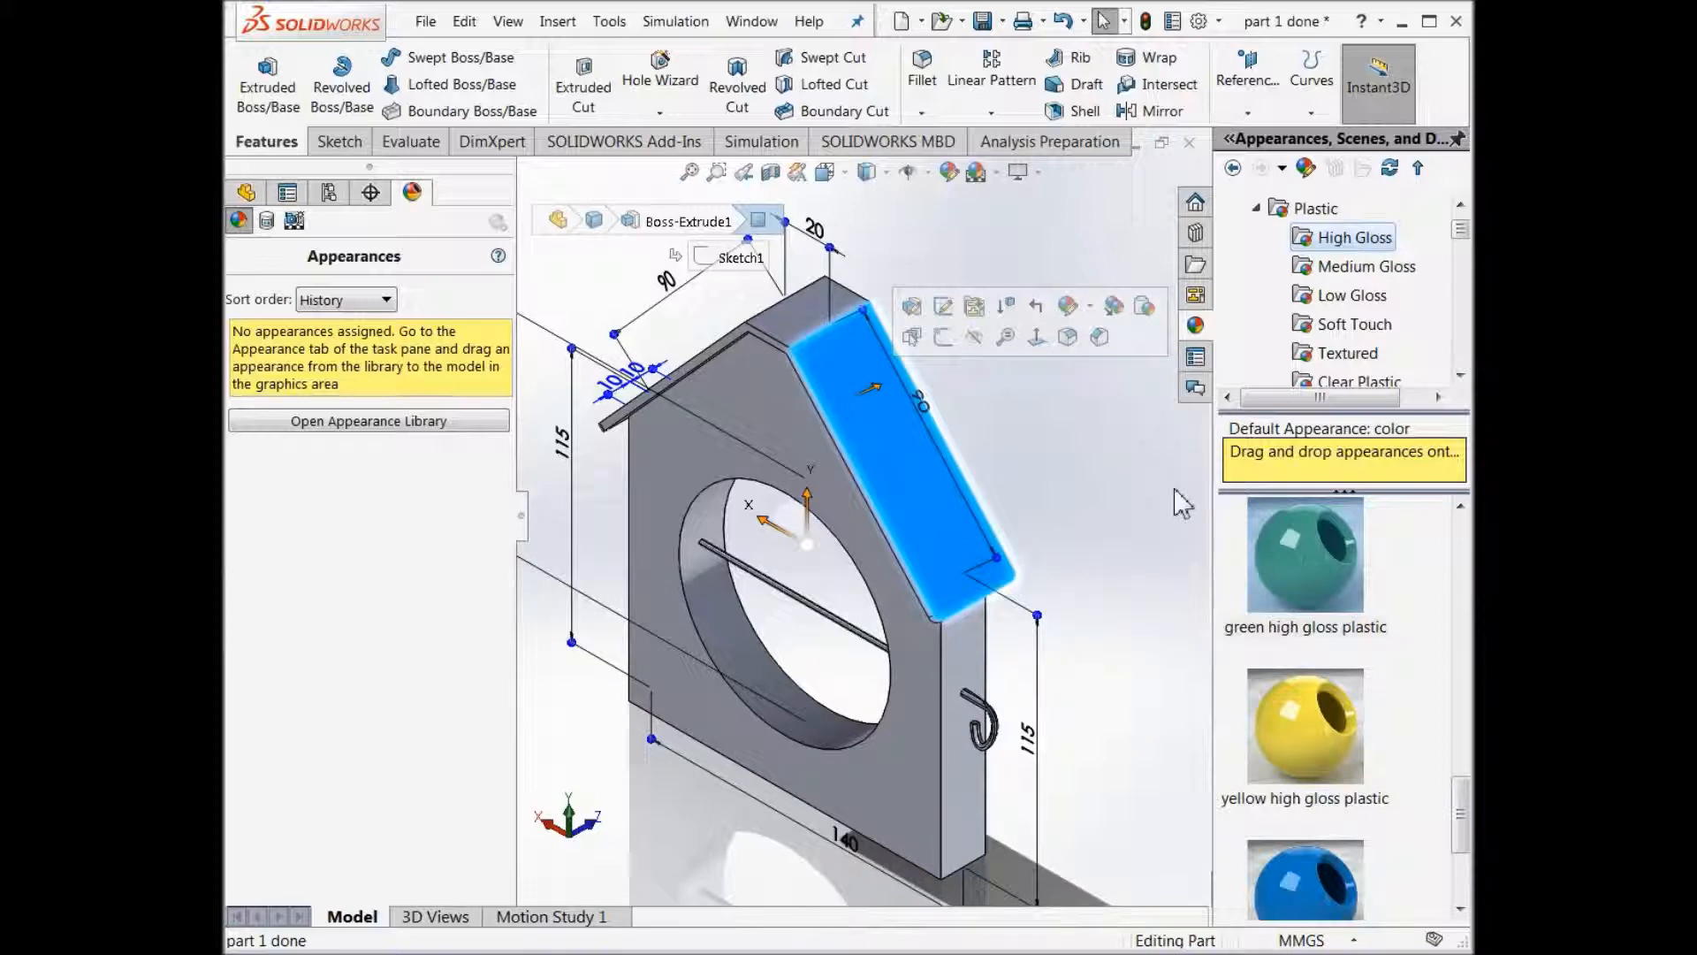
right_click(1288, 544)
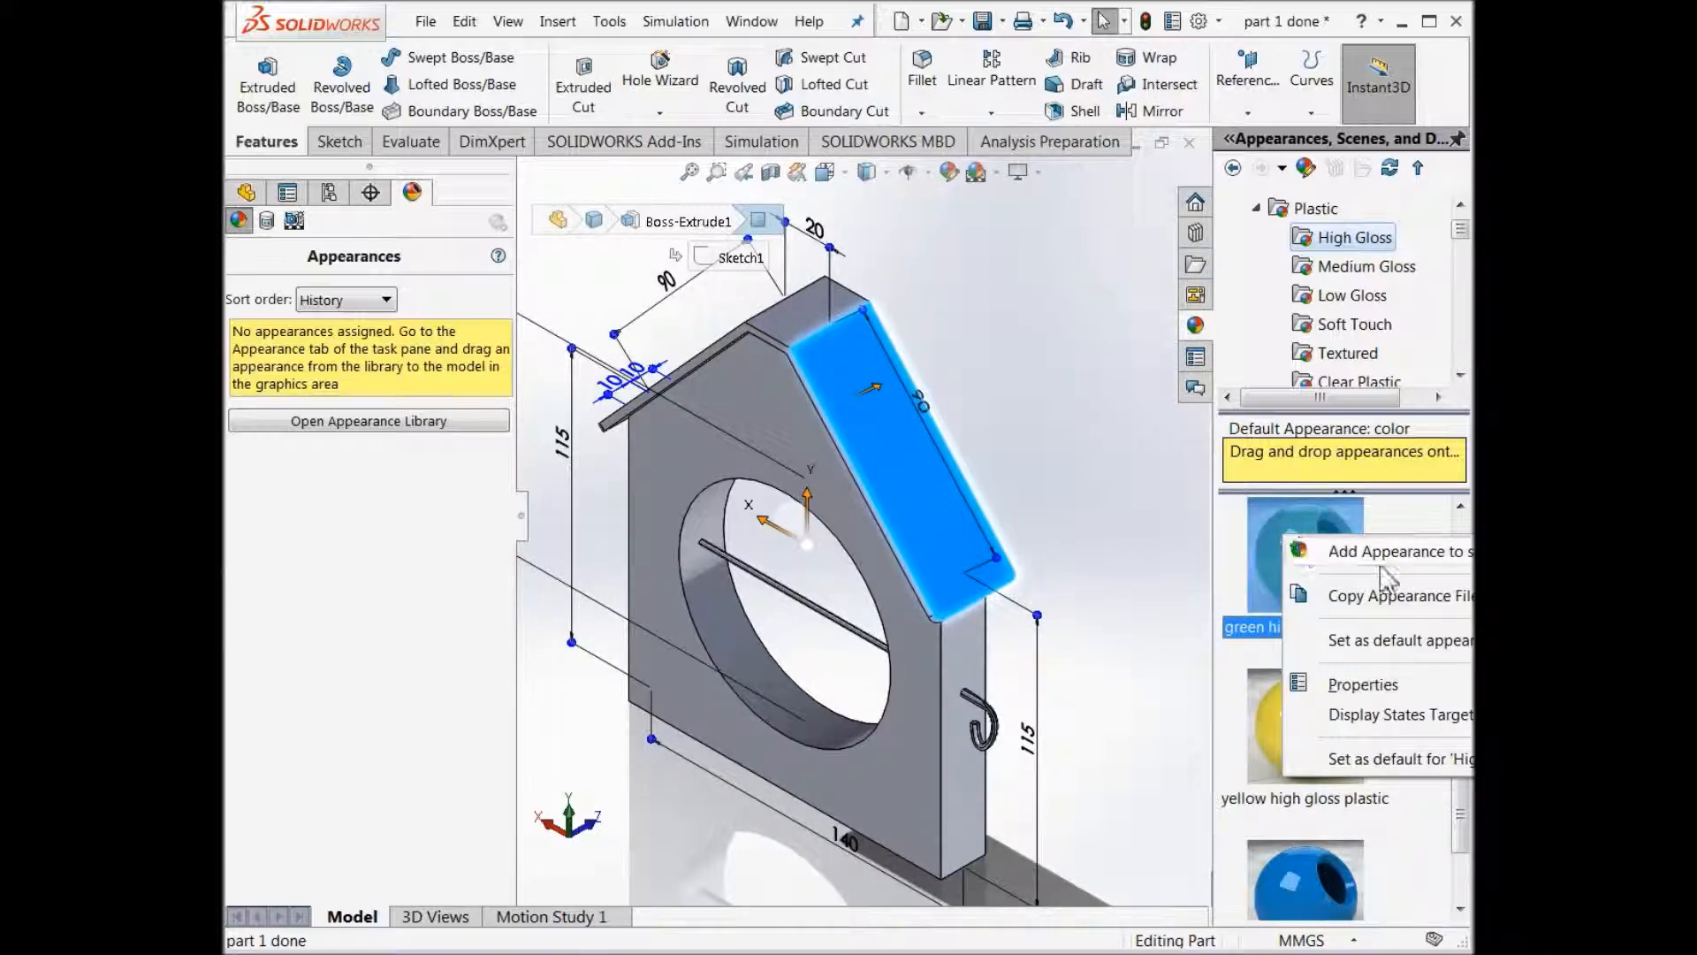
click(1309, 551)
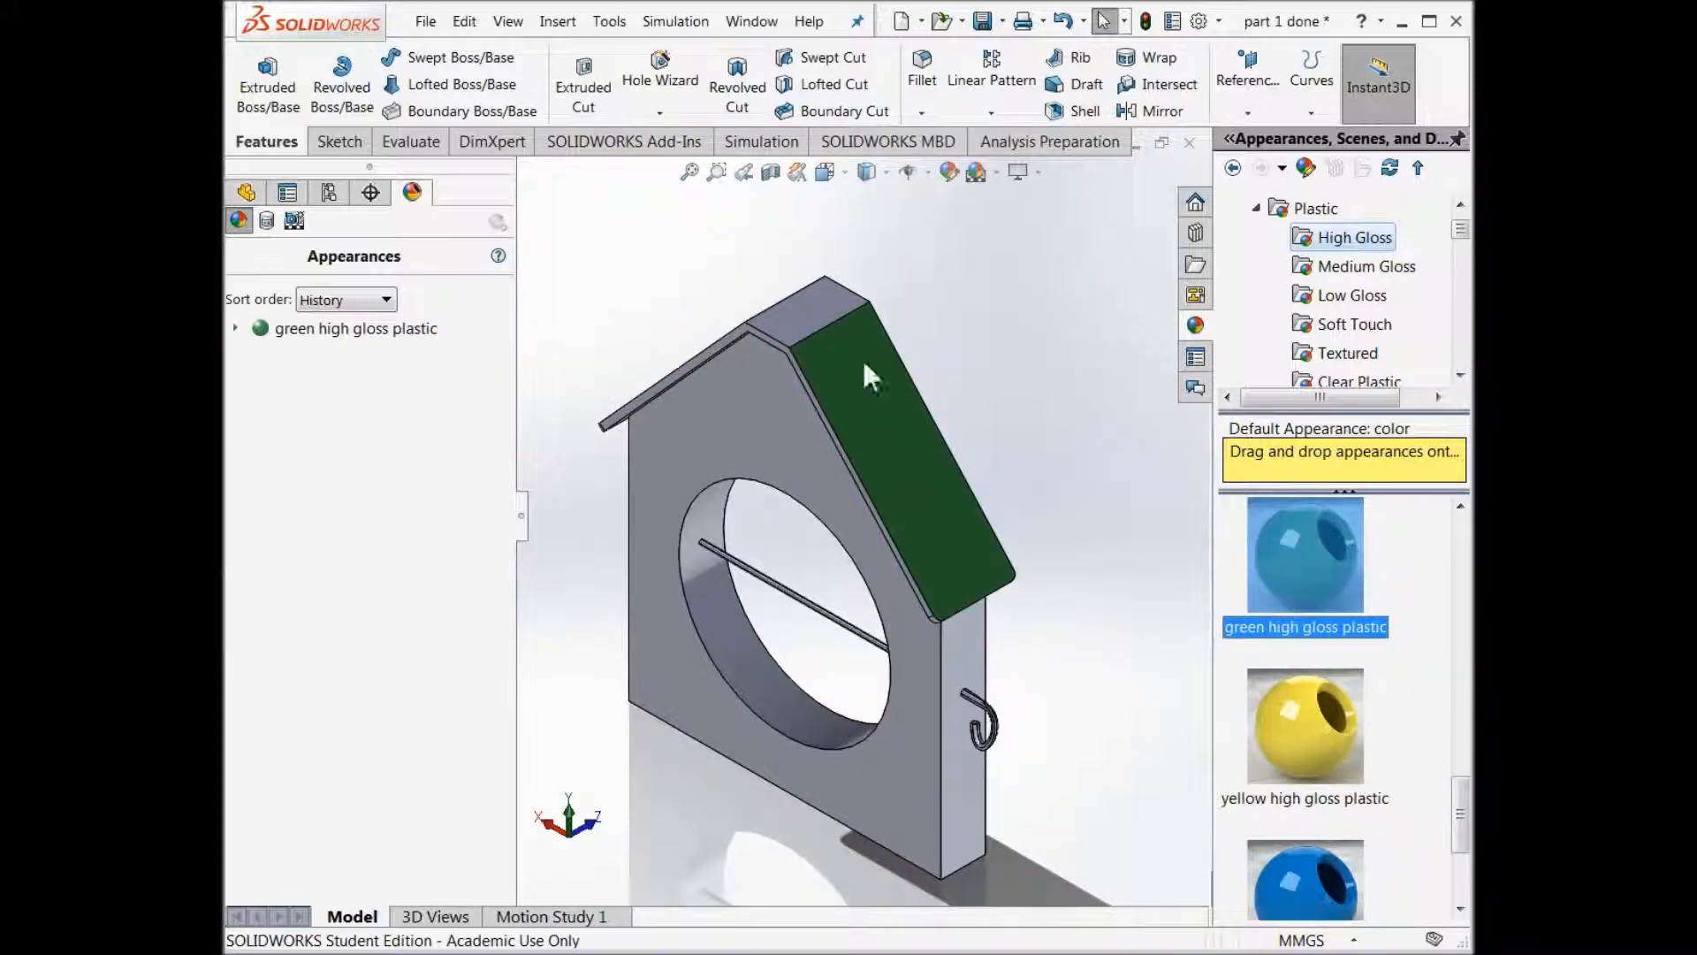
click(811, 317)
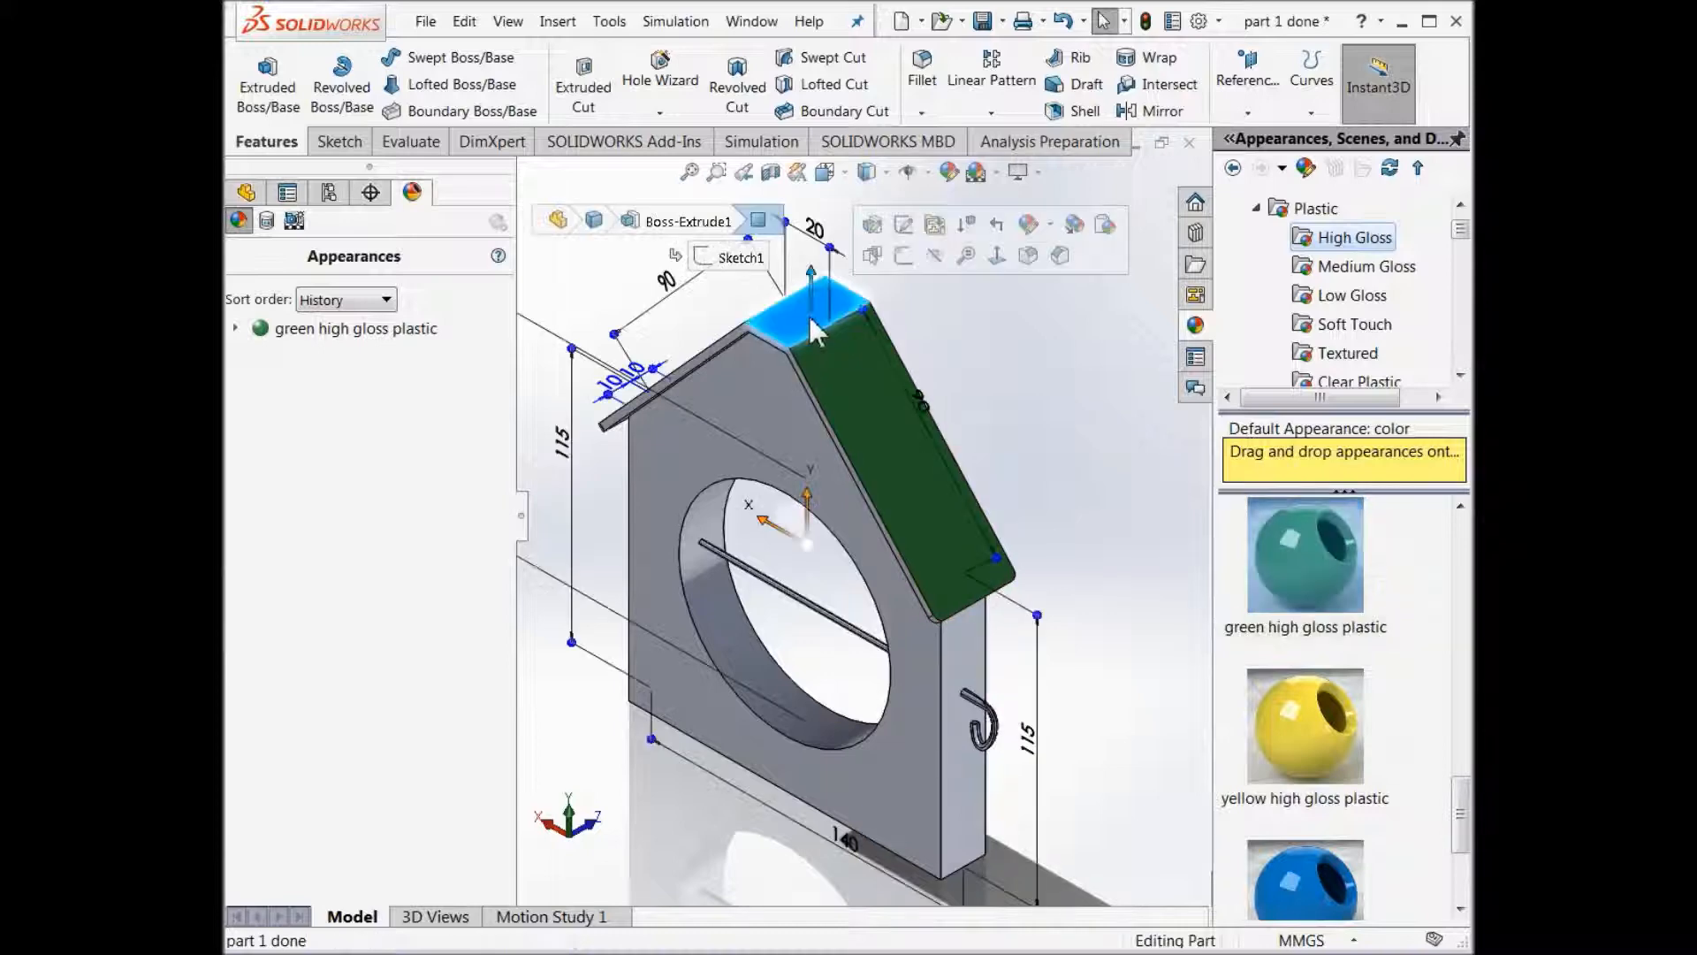
right_click(1335, 537)
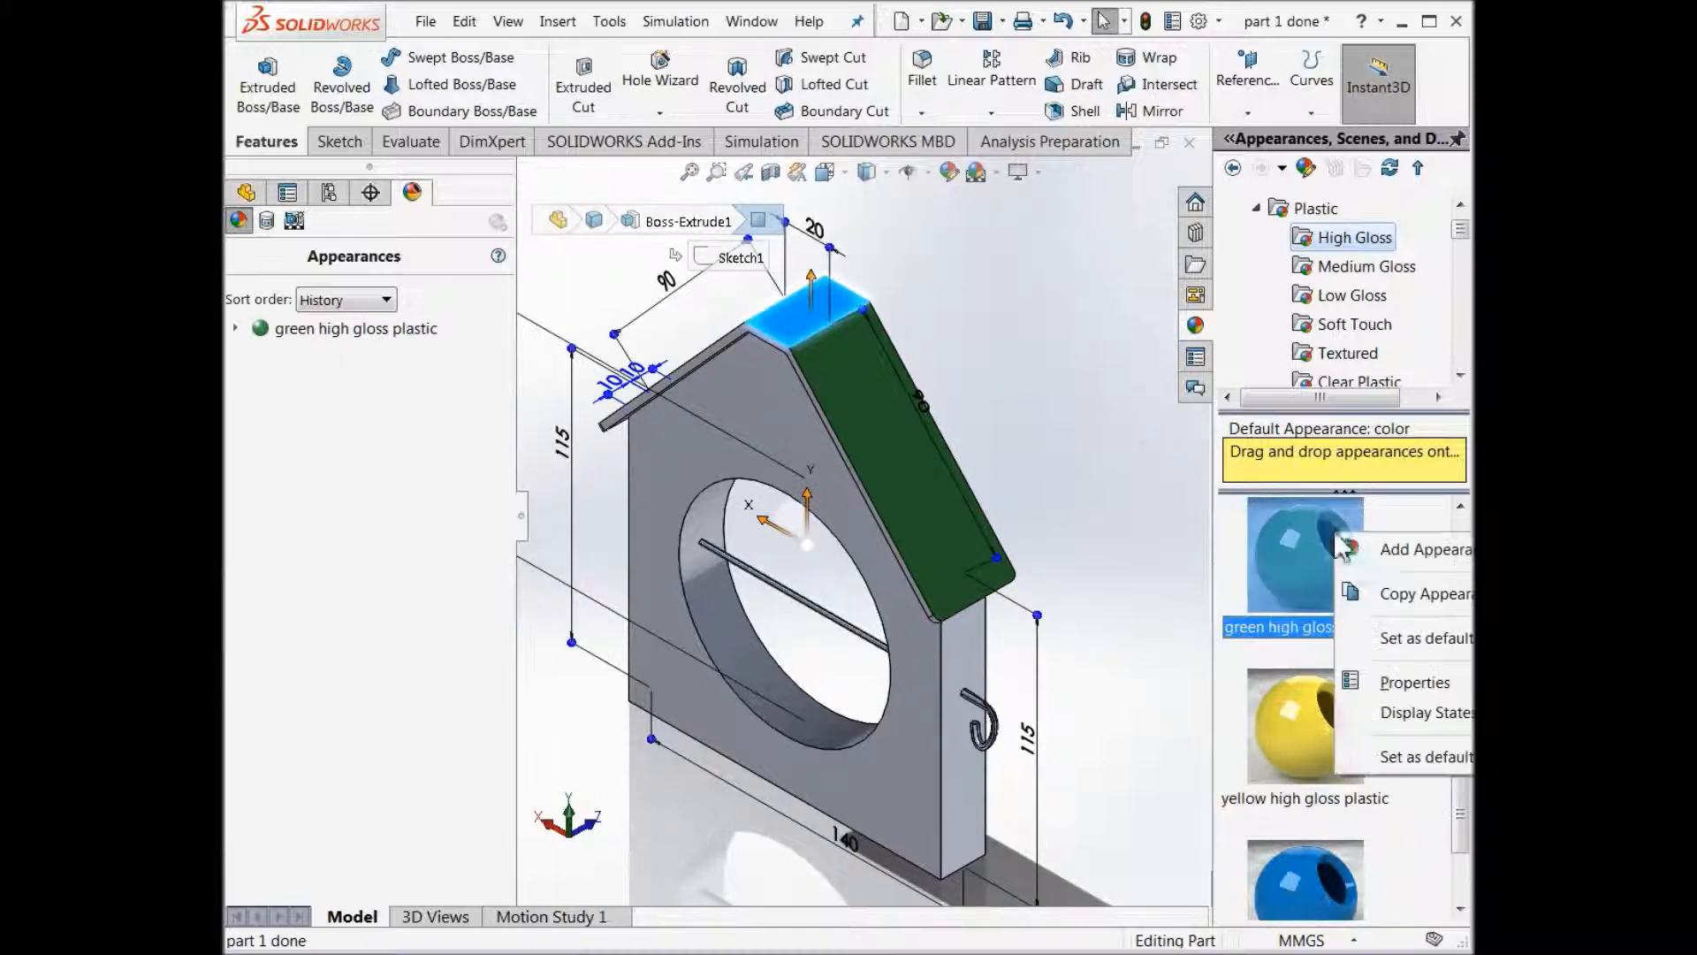
click(1417, 551)
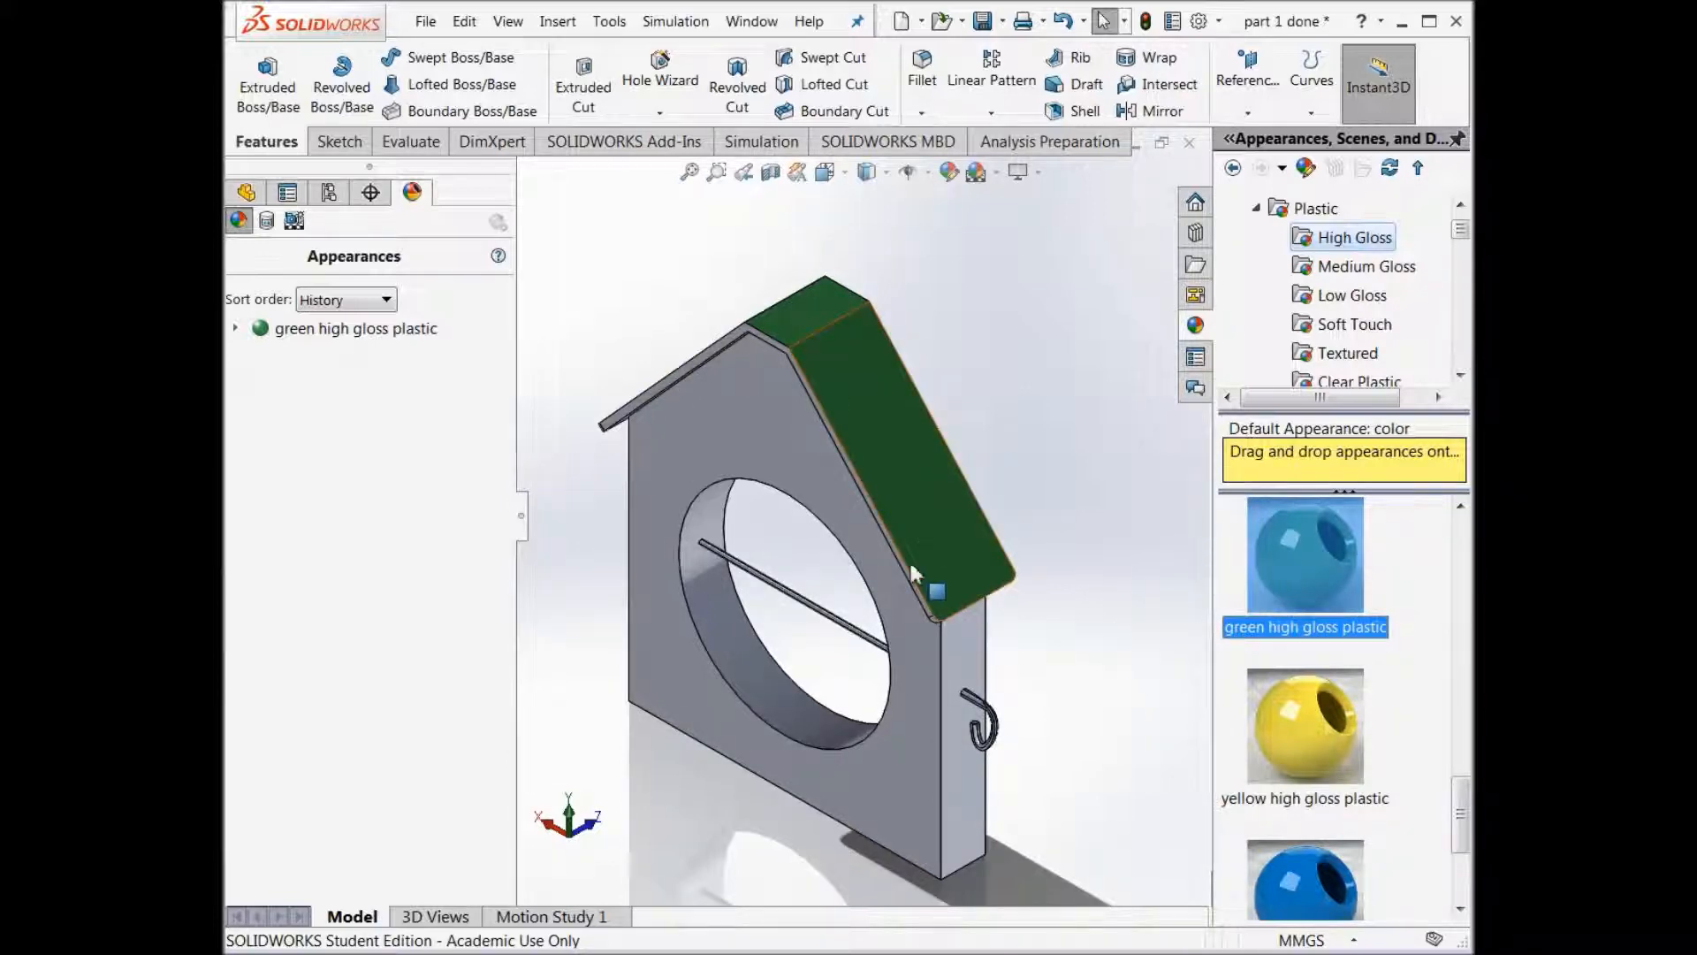
Browse the appearance library to the Pine finishes within the organic woods.
drag(1460, 223, 1466, 218)
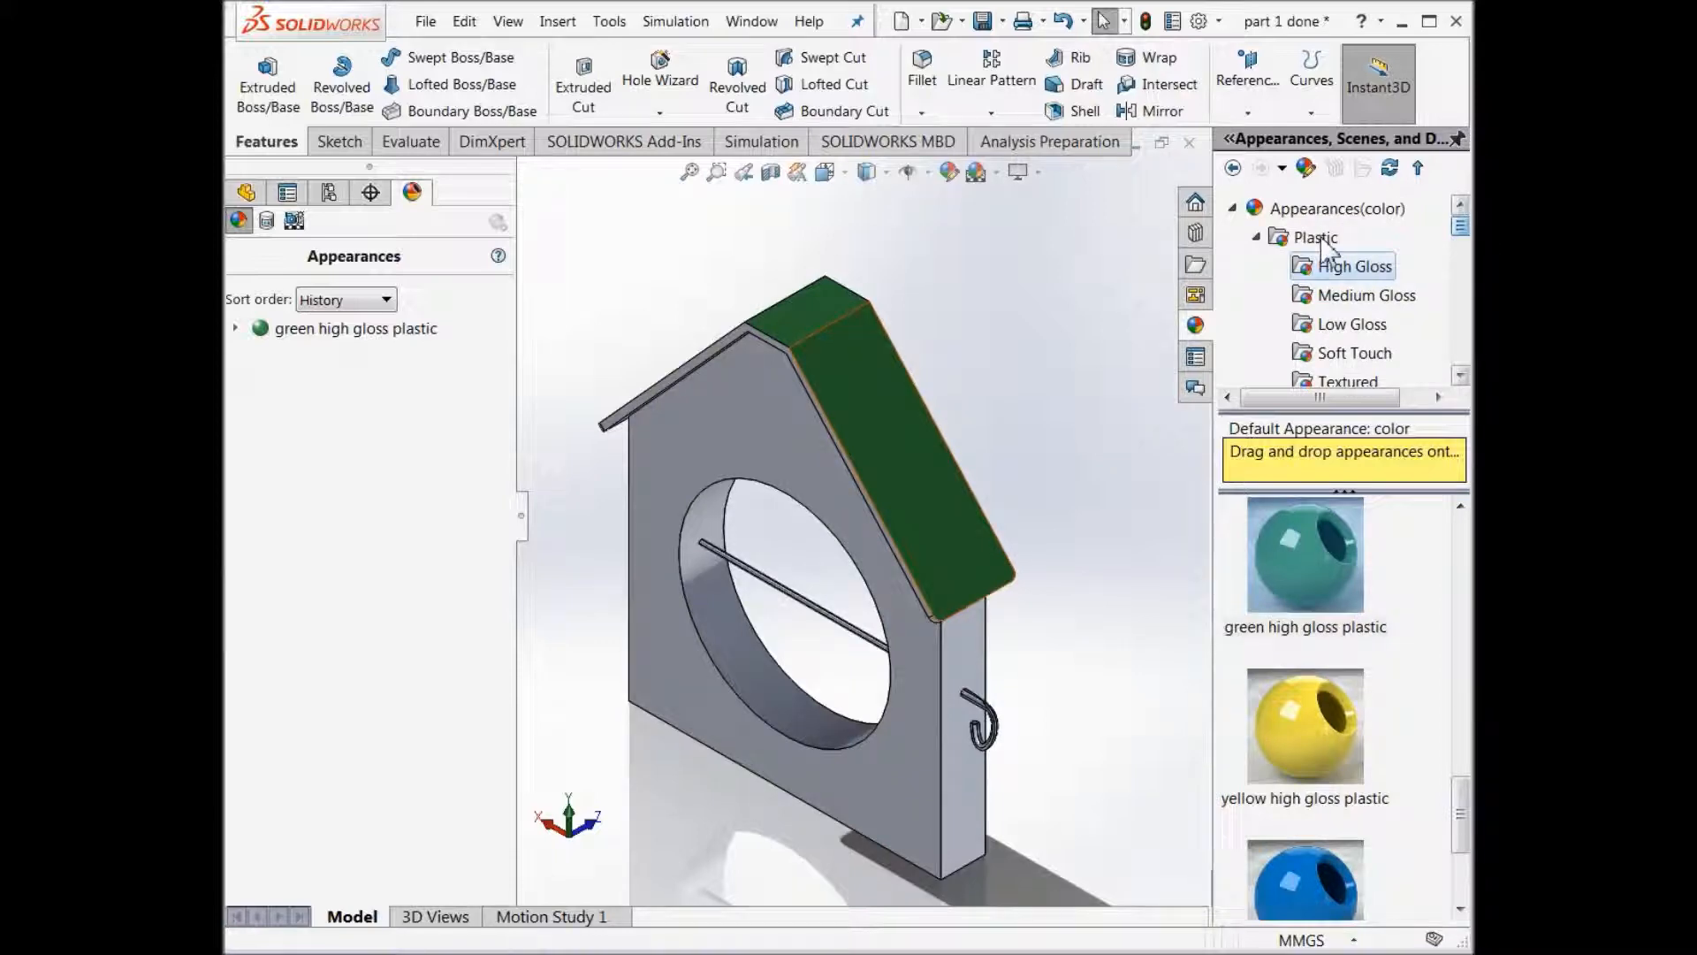
click(1234, 208)
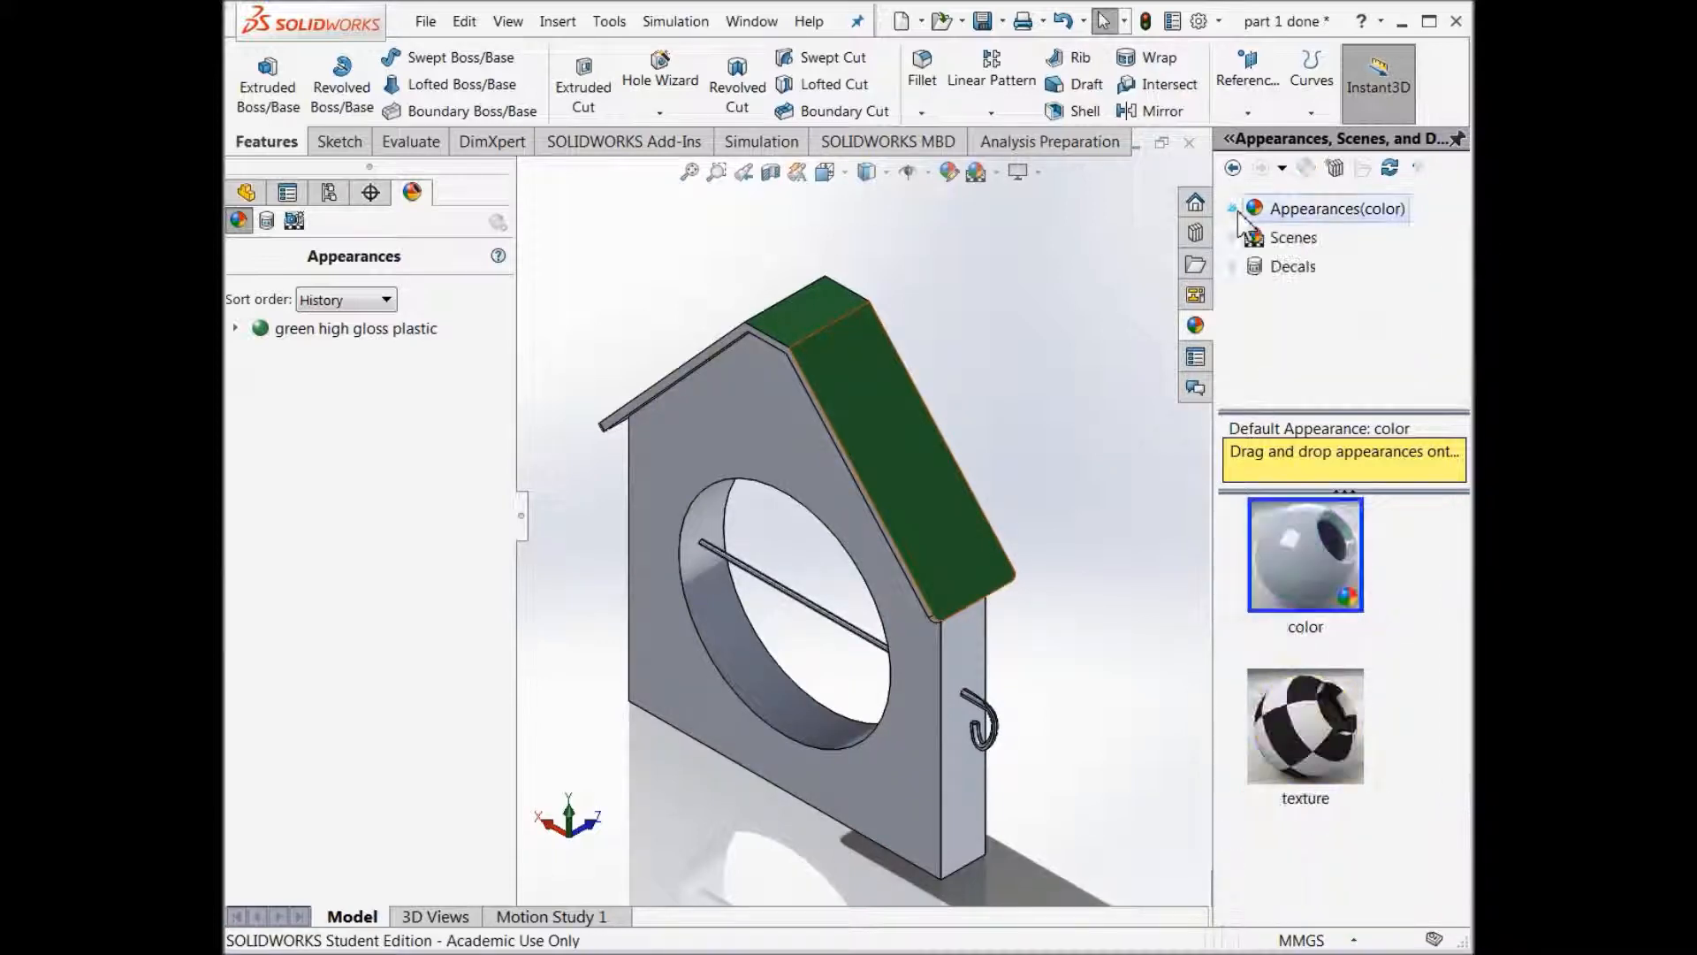
click(1234, 213)
scroll(1379, 297, down, 1)
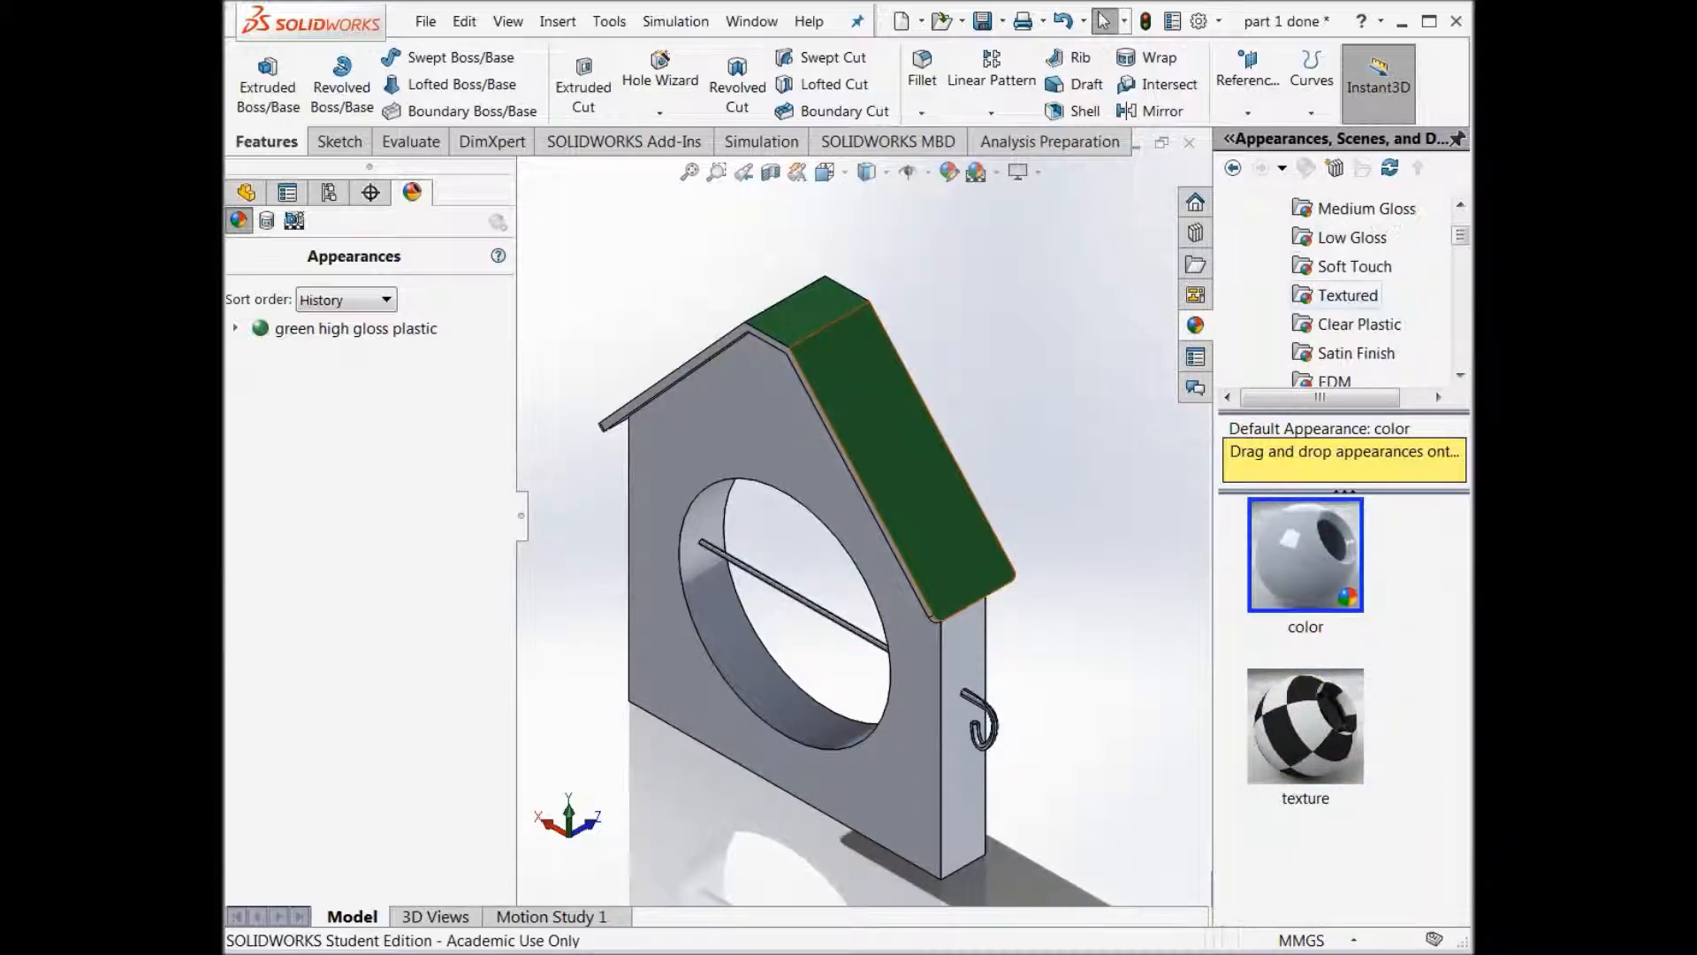
click(1460, 378)
click(1461, 378)
click(1460, 378)
click(1460, 378)
click(1461, 377)
click(1461, 377)
click(1461, 377)
click(1461, 377)
click(1460, 378)
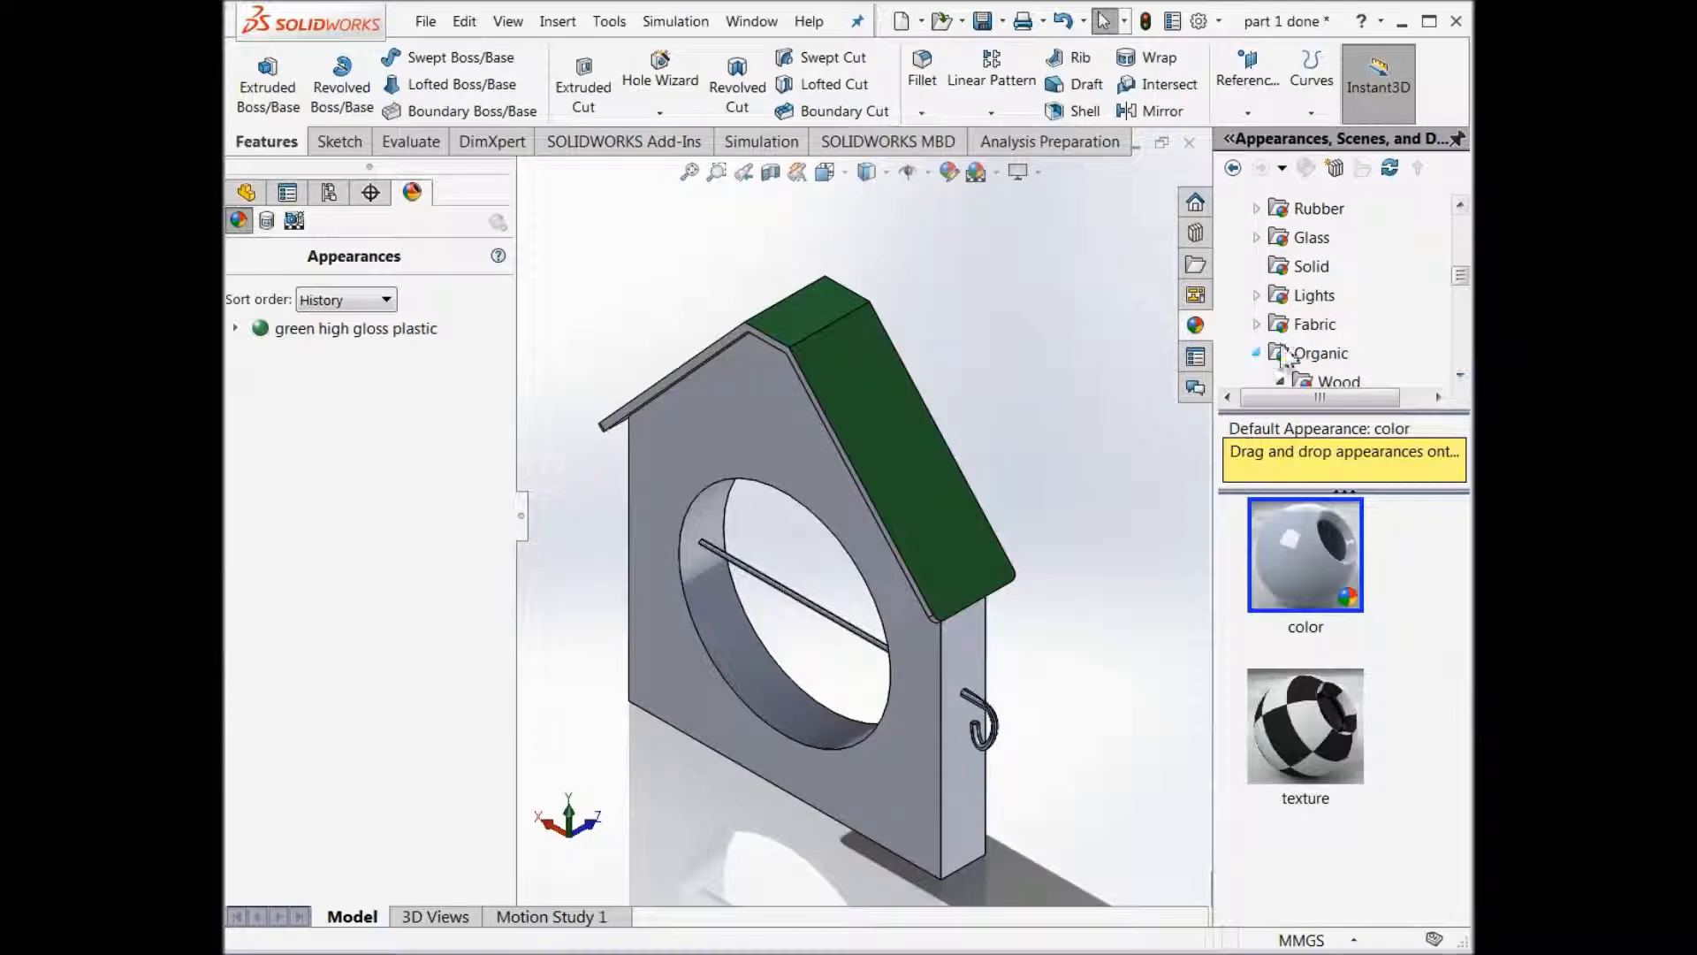
click(1461, 377)
click(1460, 377)
click(1461, 377)
click(1460, 377)
click(1461, 378)
click(1460, 377)
click(1461, 377)
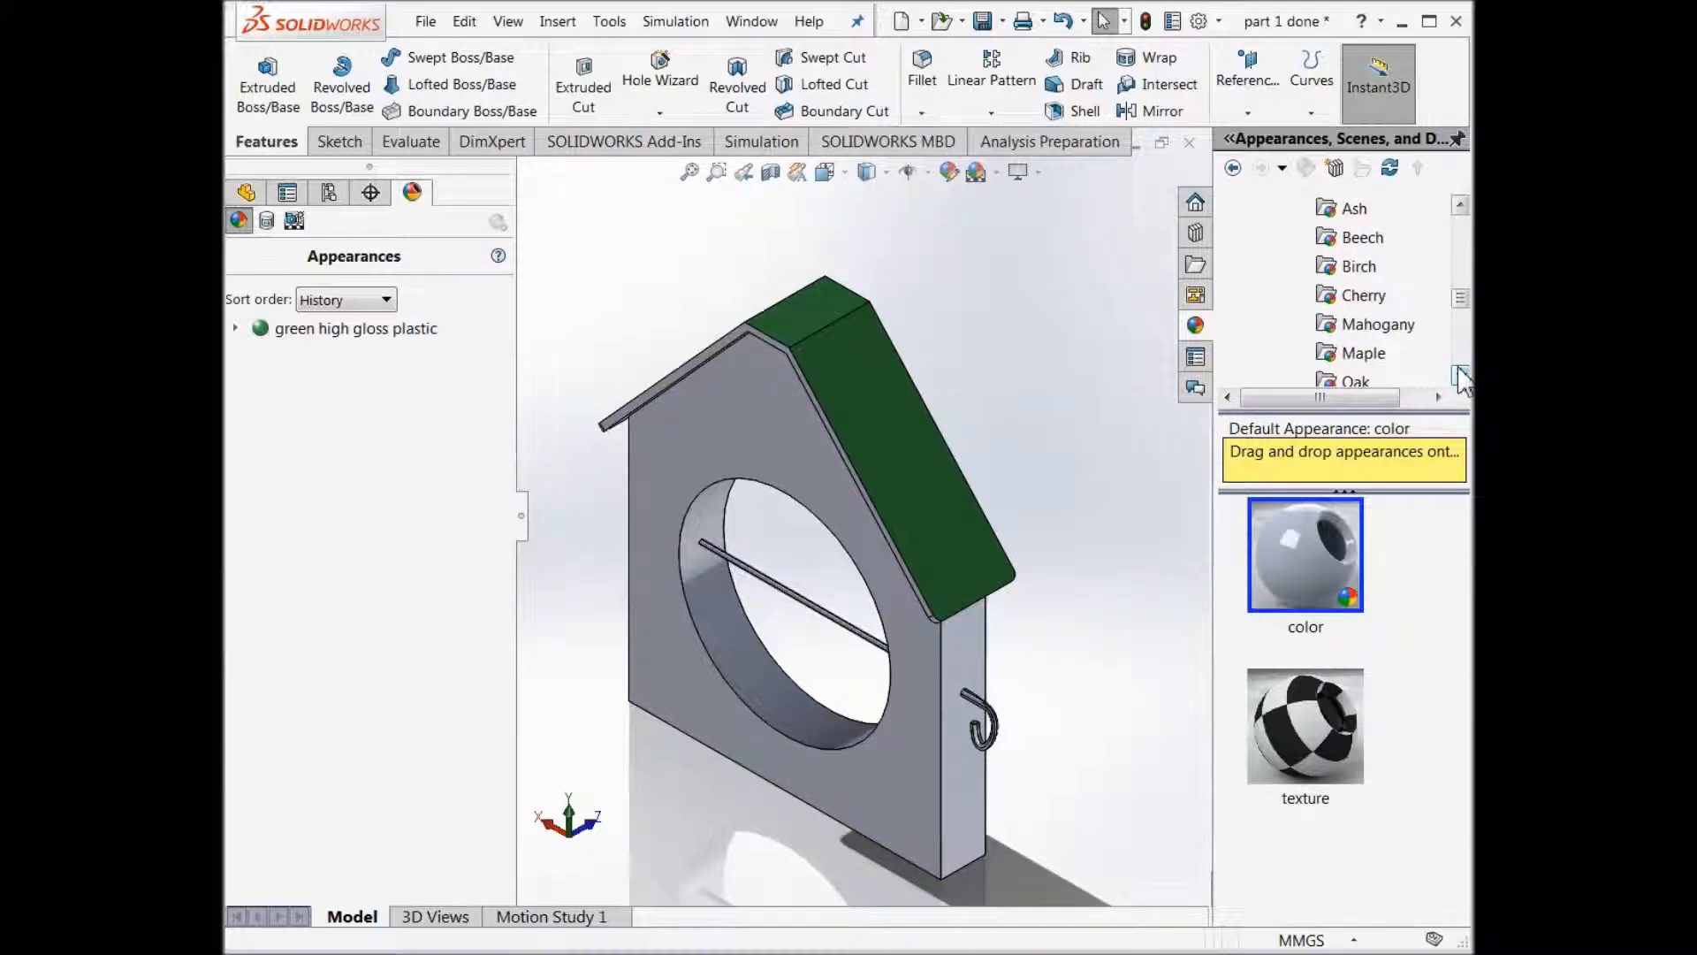
click(1461, 377)
click(1461, 377)
click(1367, 359)
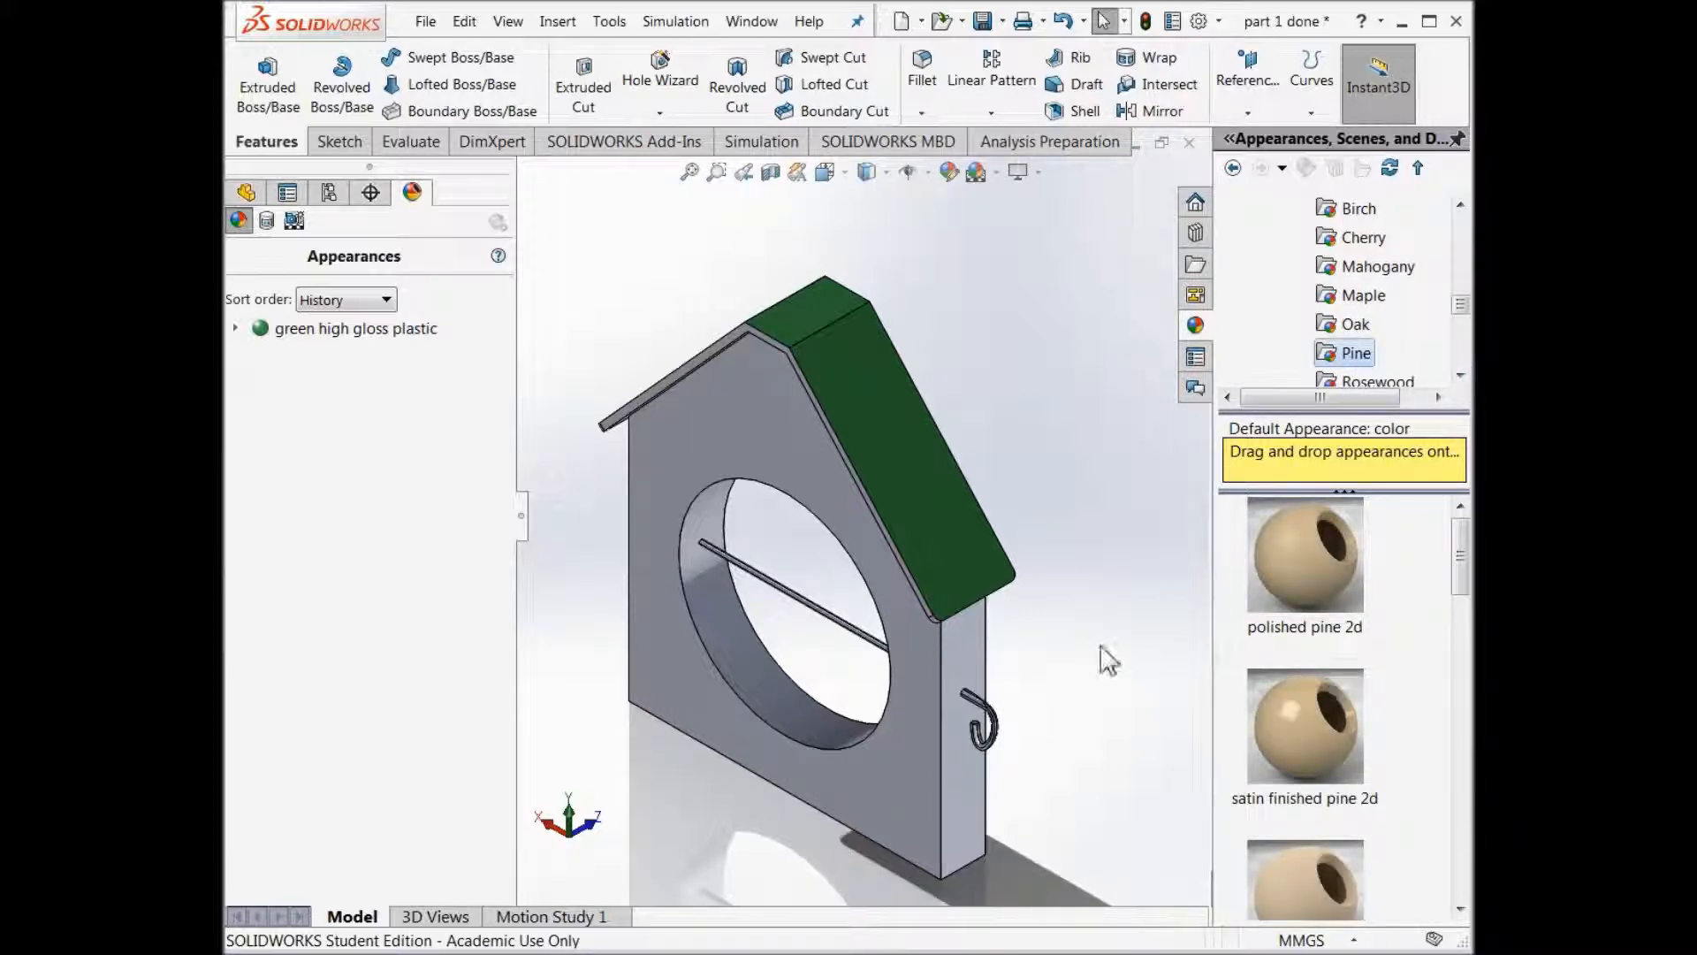
Apply satin finished pine 2d to the front face of the house body.
click(783, 443)
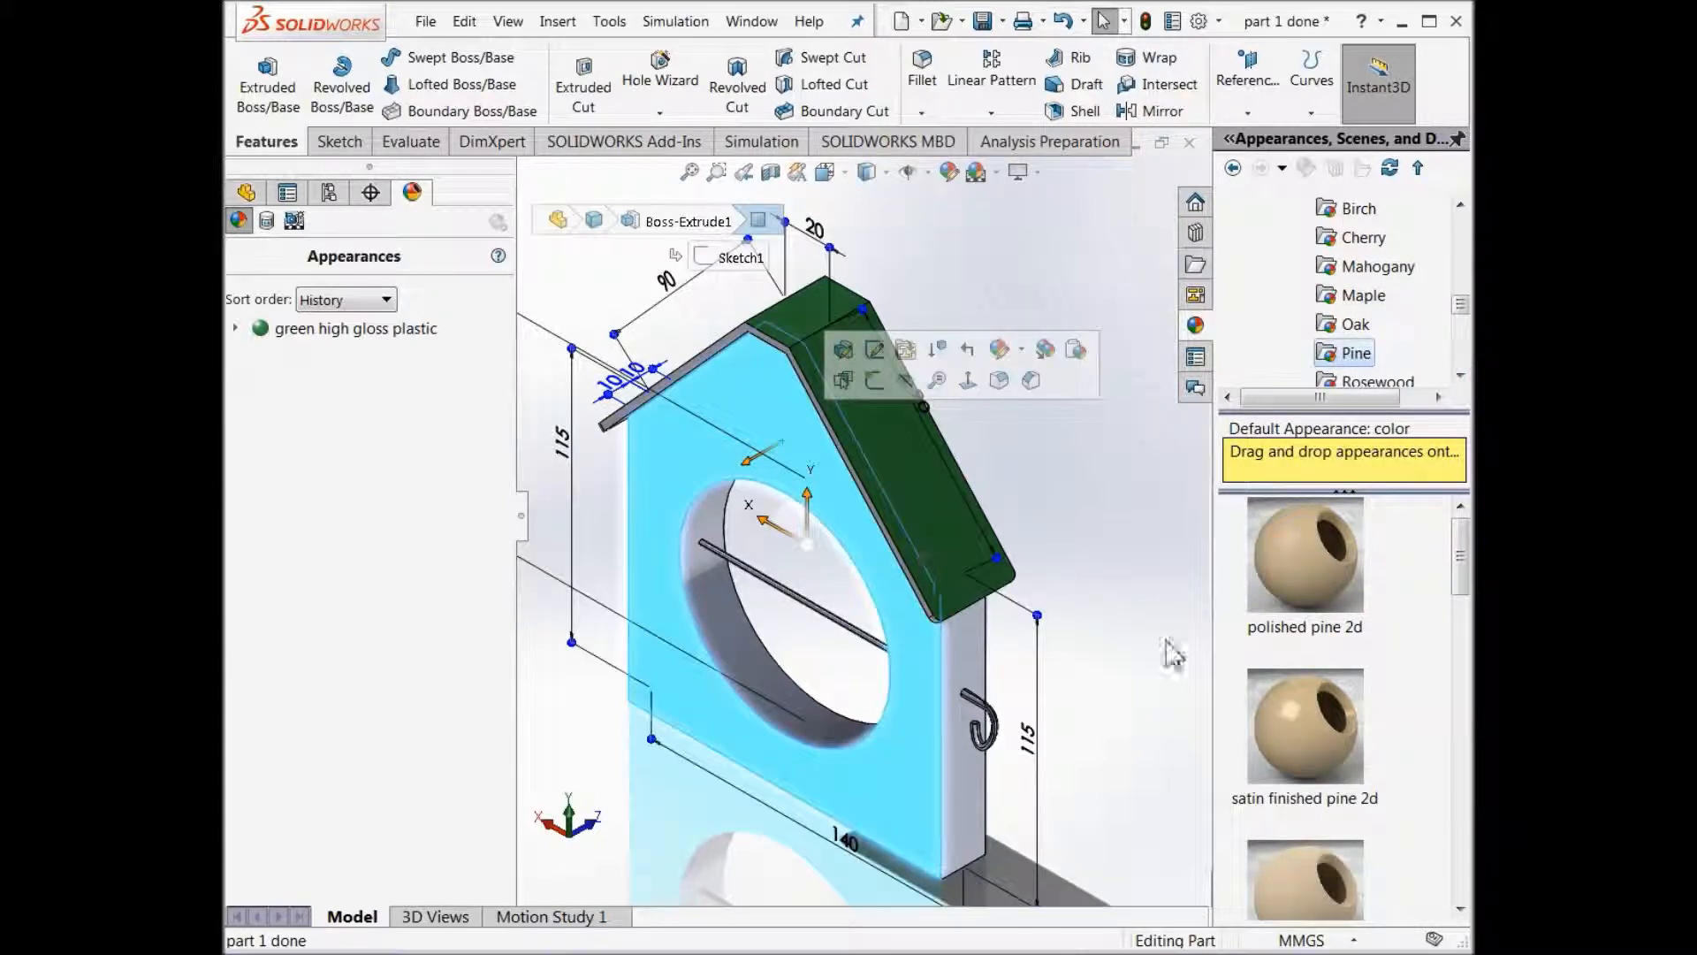
right_click(1281, 692)
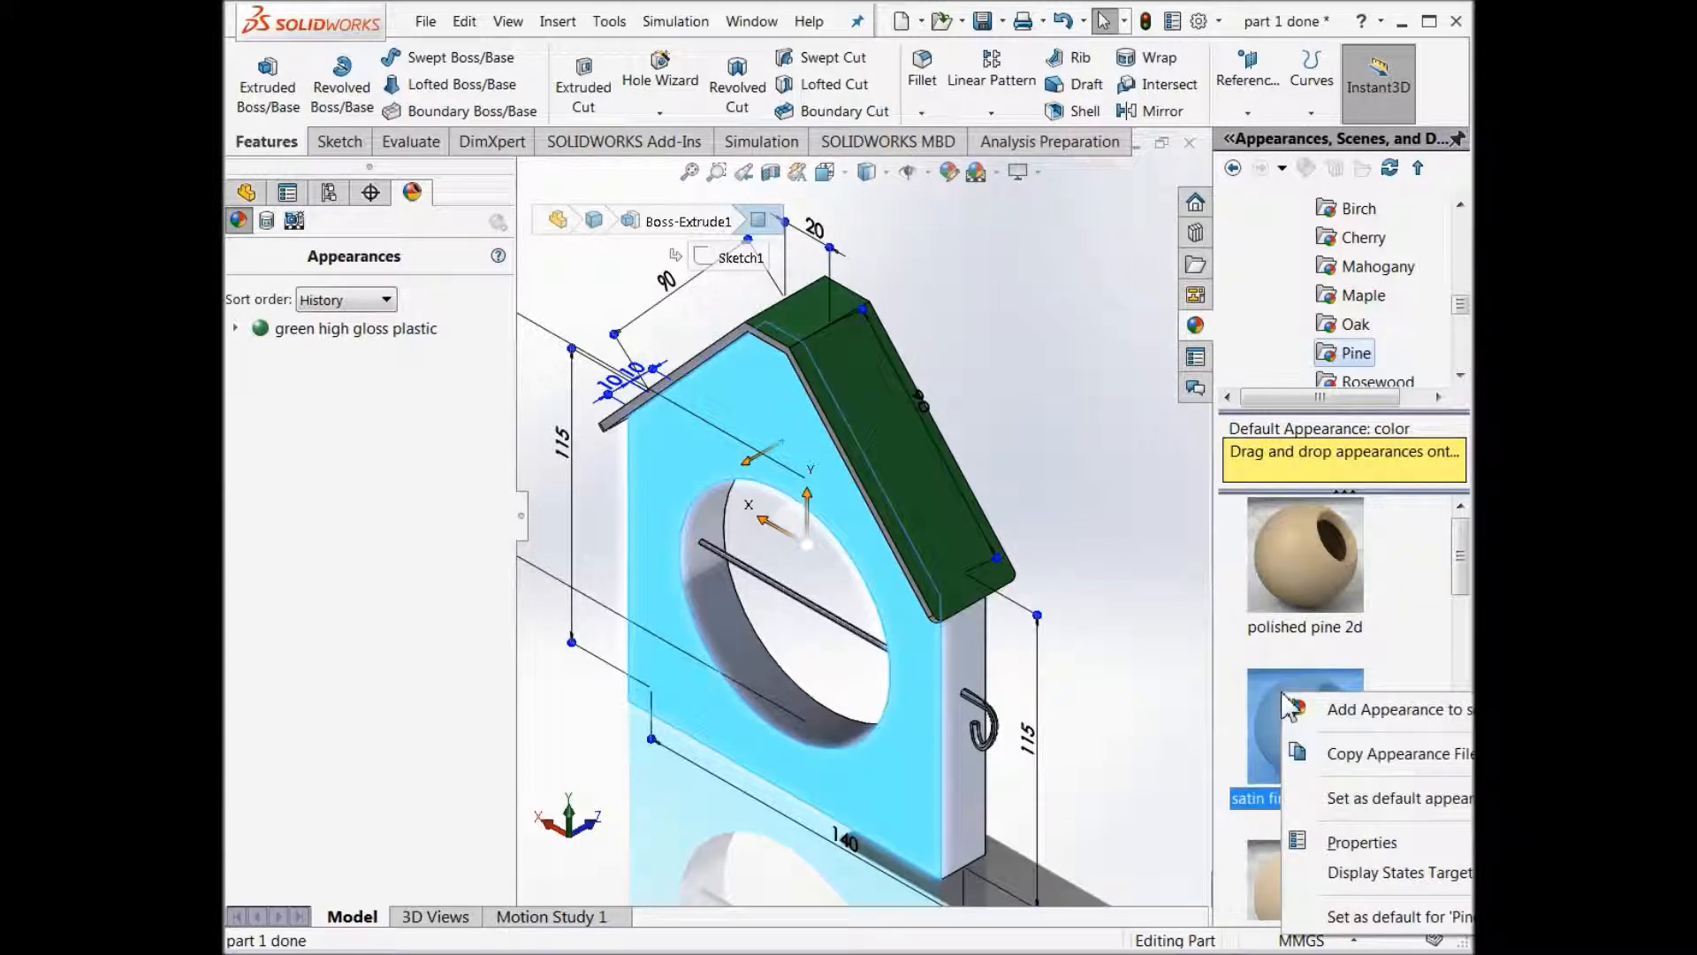
click(1366, 710)
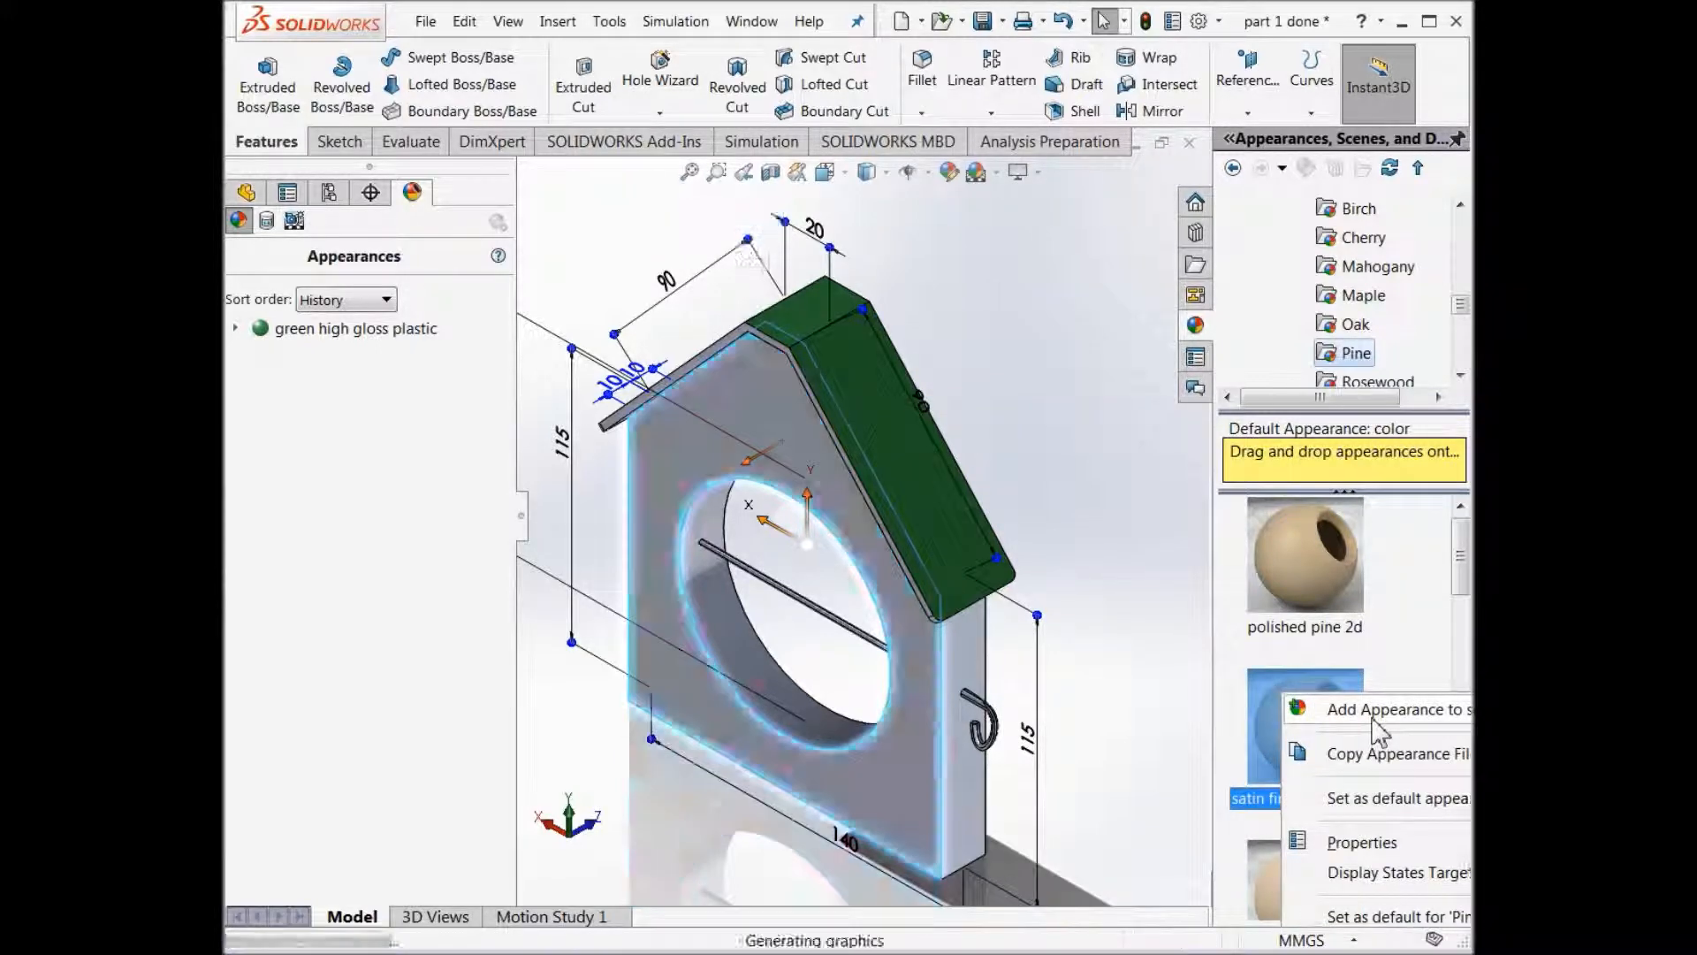
Apply unfinished pine 2d to the front face of the house body.
click(933, 708)
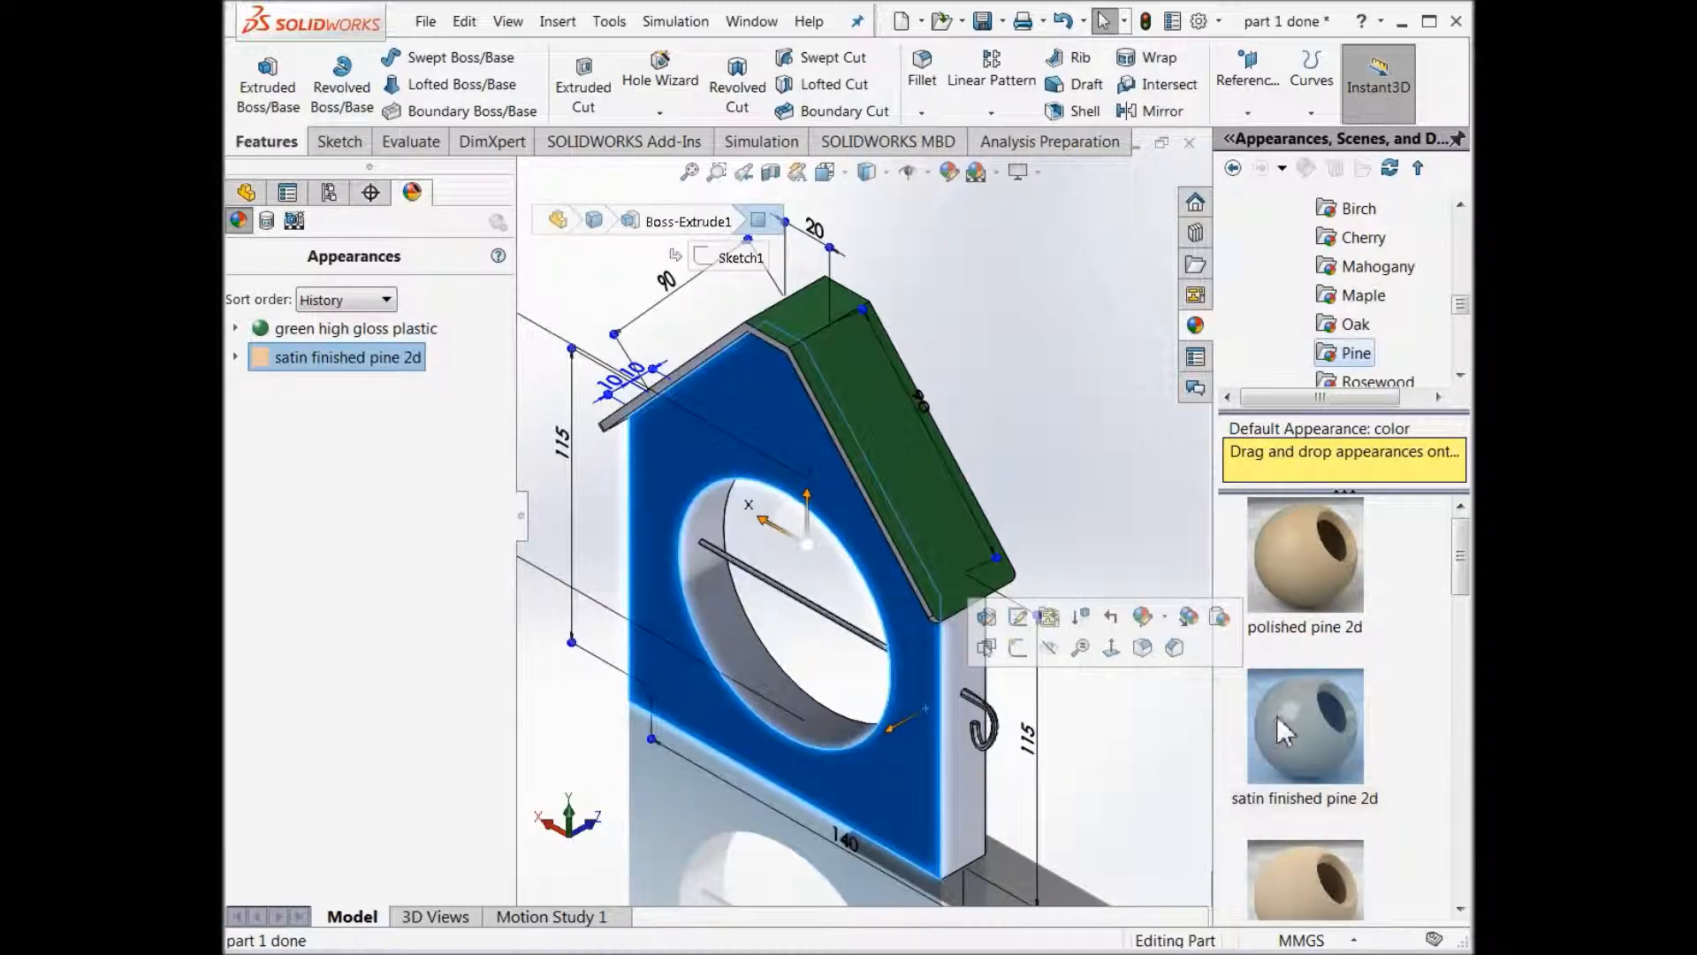
right_click(1308, 852)
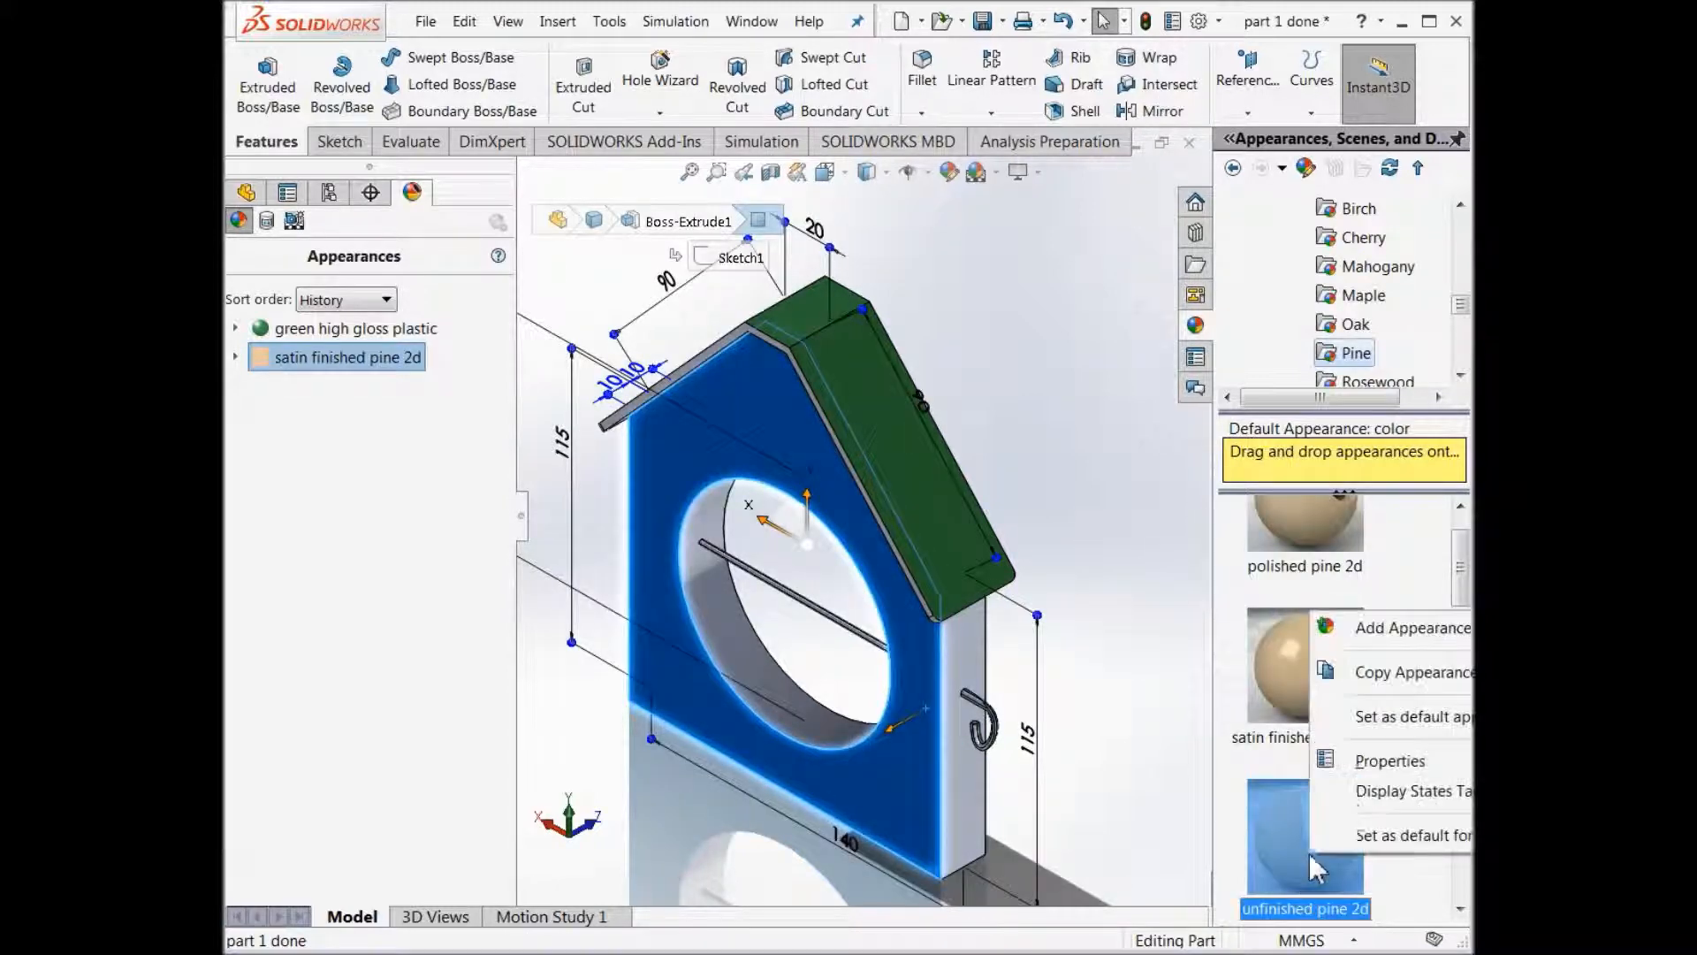
click(1397, 630)
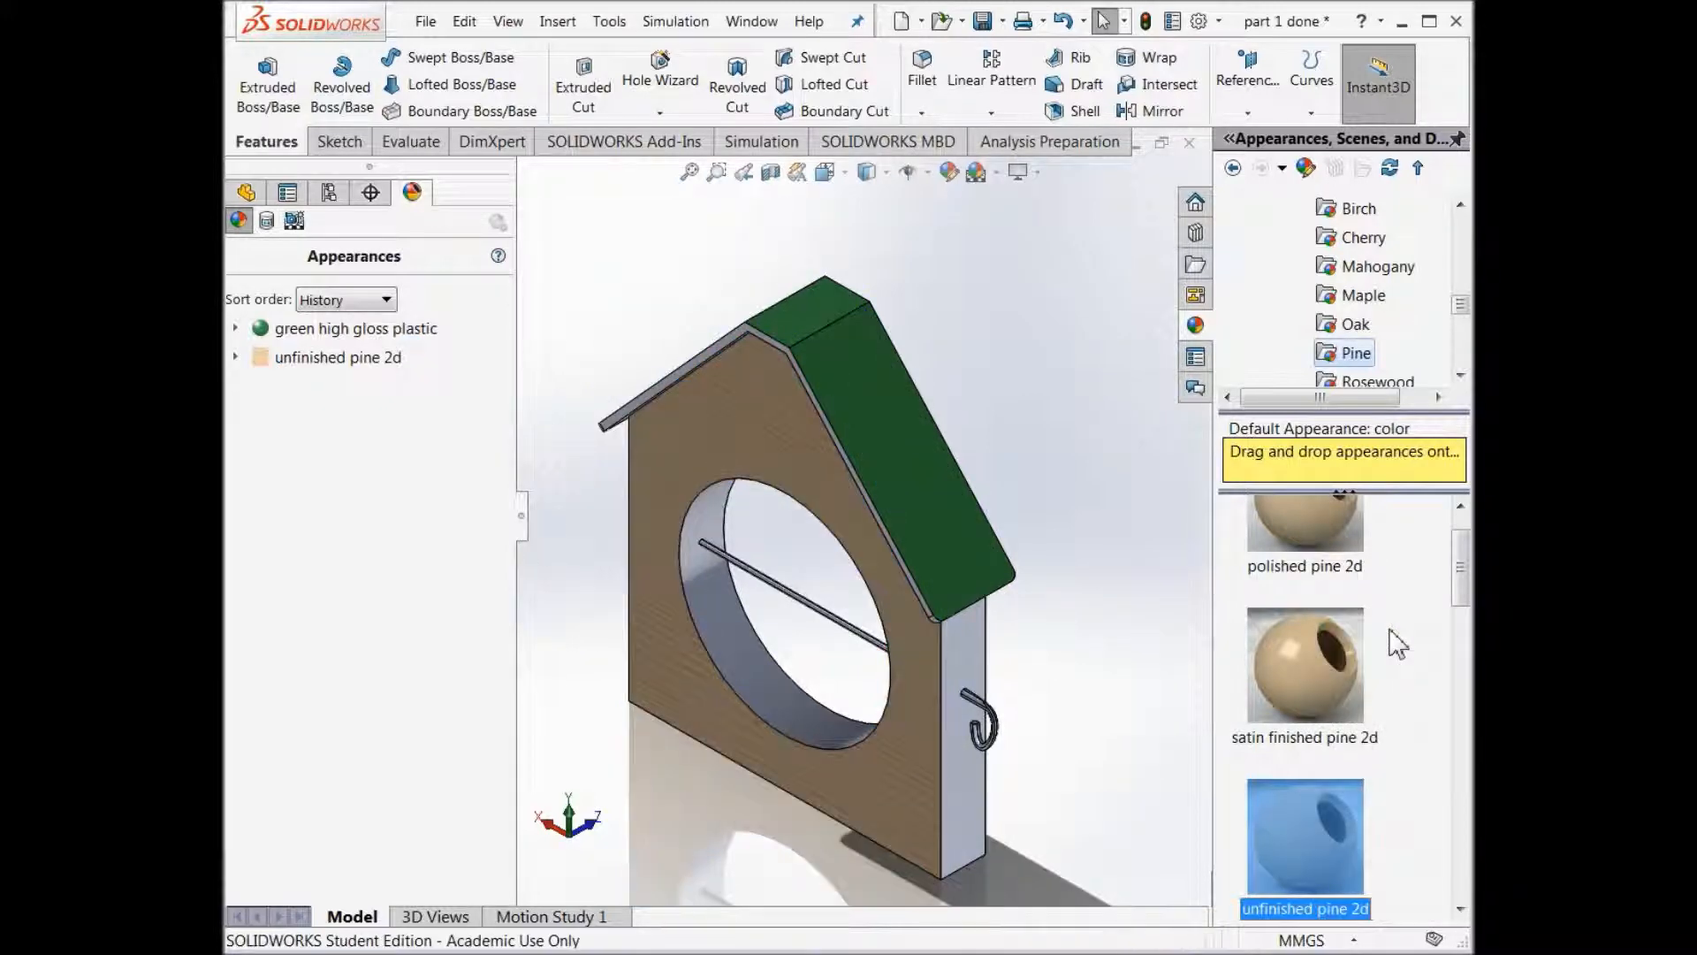
Select the bar across the round hole and browse the appearance library to the Brass finishes within Metal.
click(871, 644)
click(787, 611)
click(803, 602)
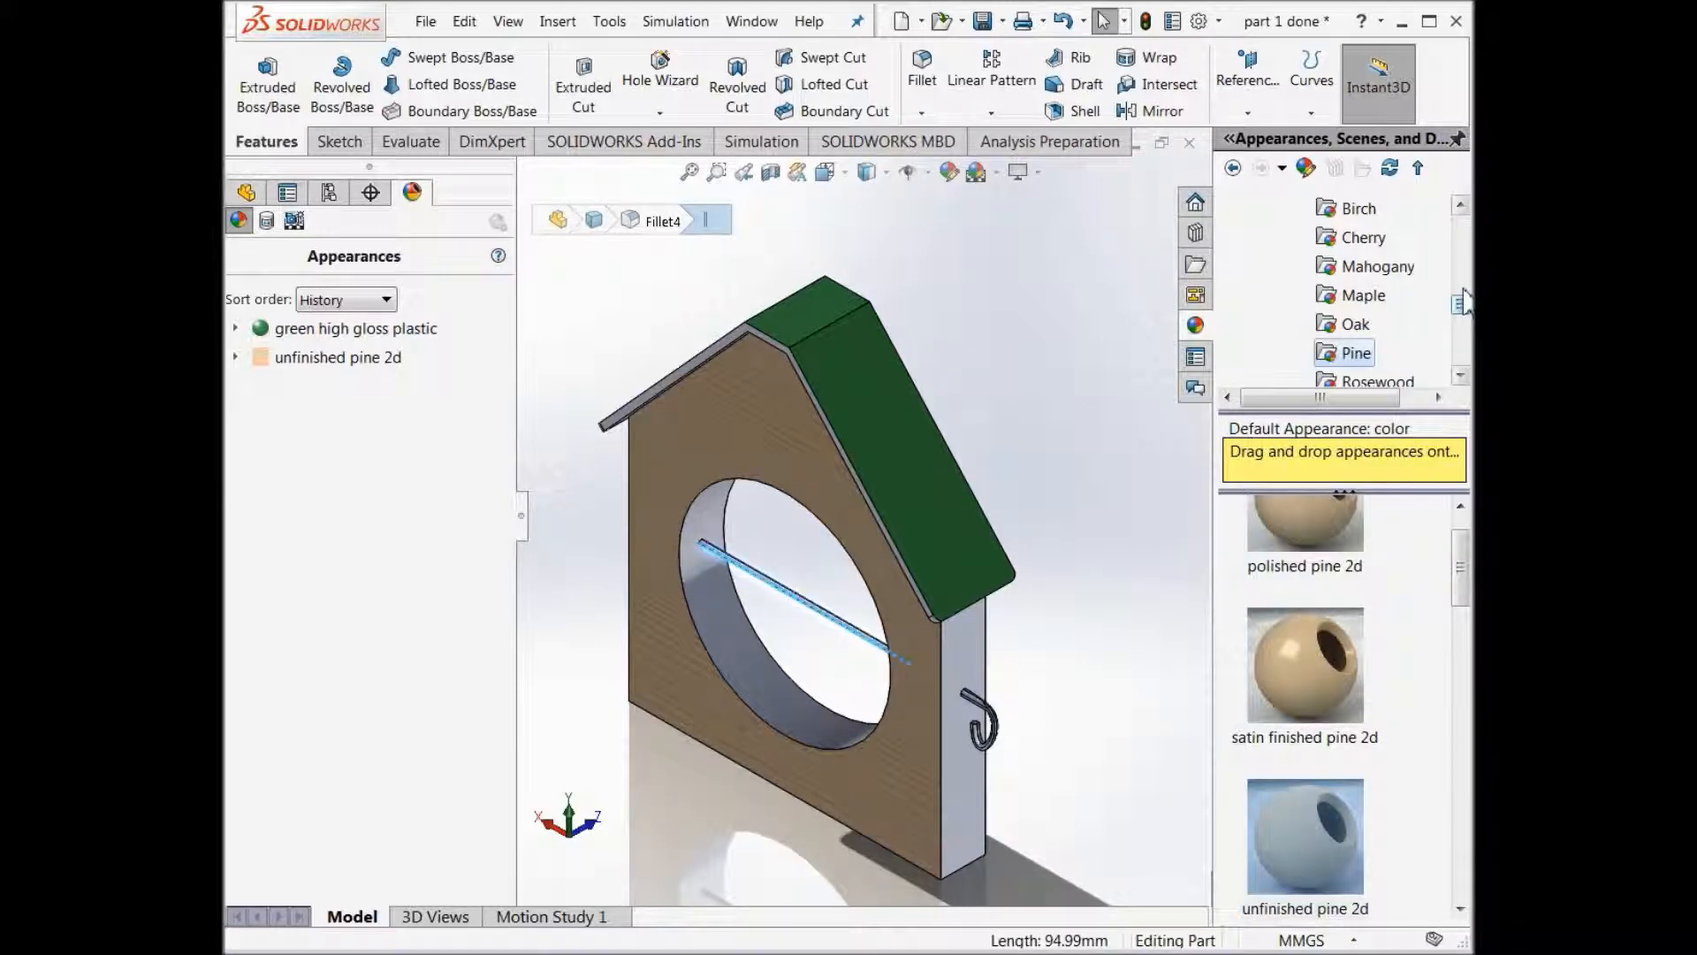
scroll(1466, 276, up, 10)
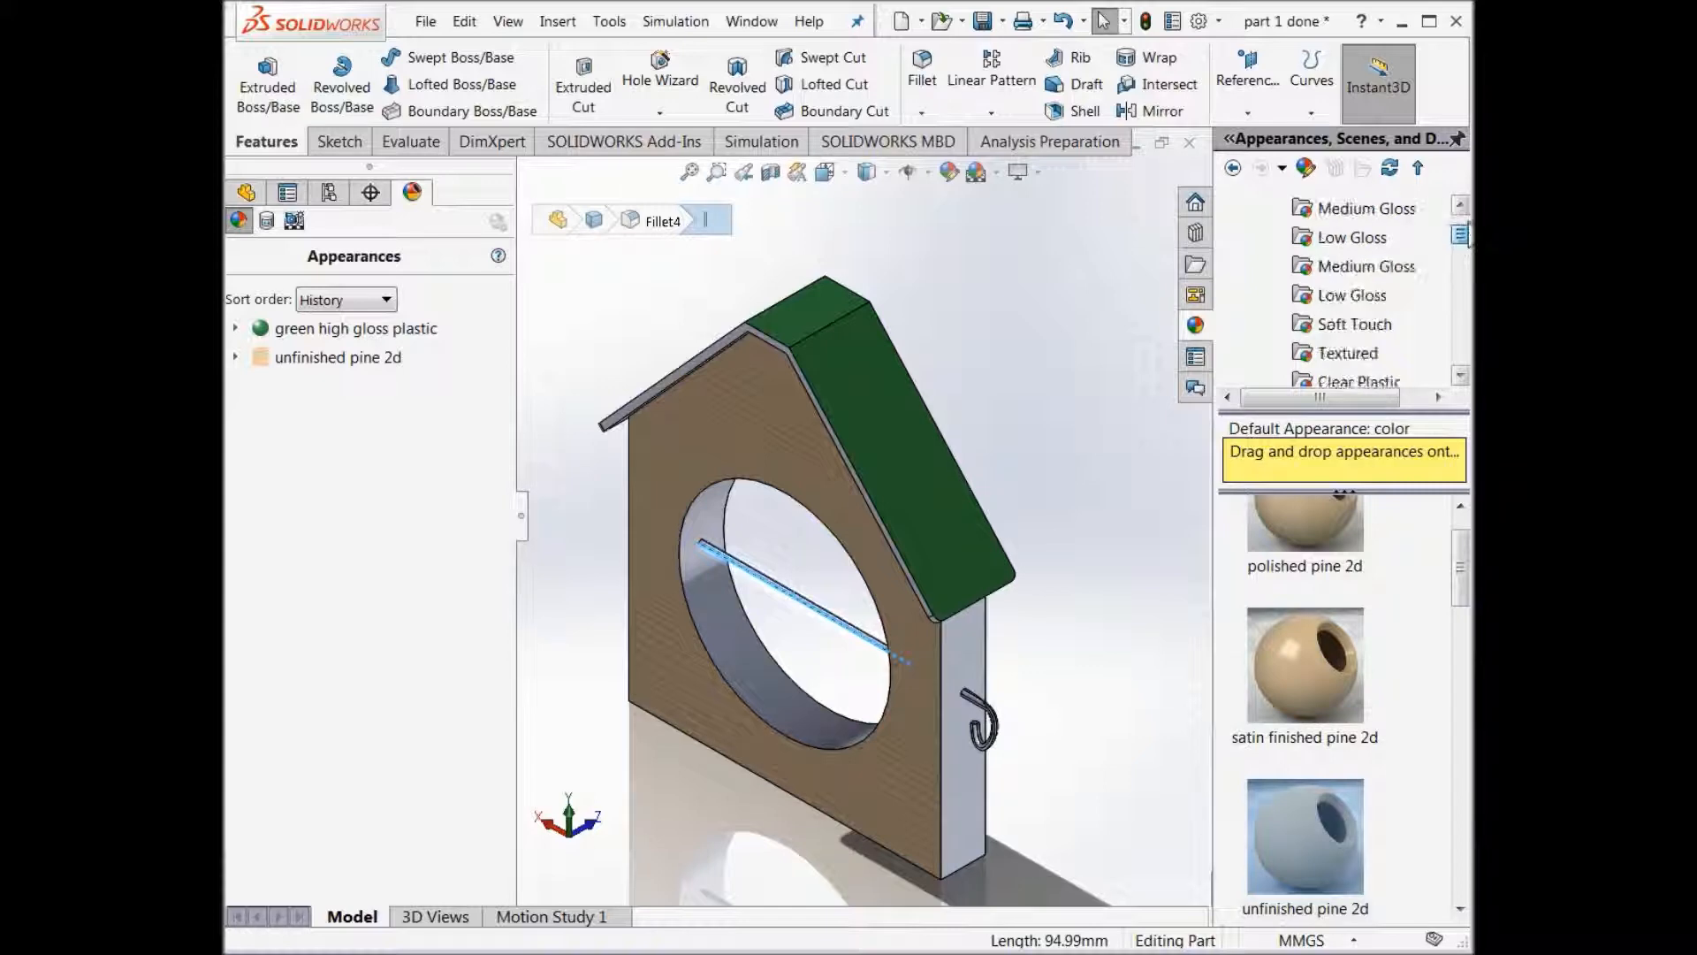
drag(1473, 240, 1447, 356)
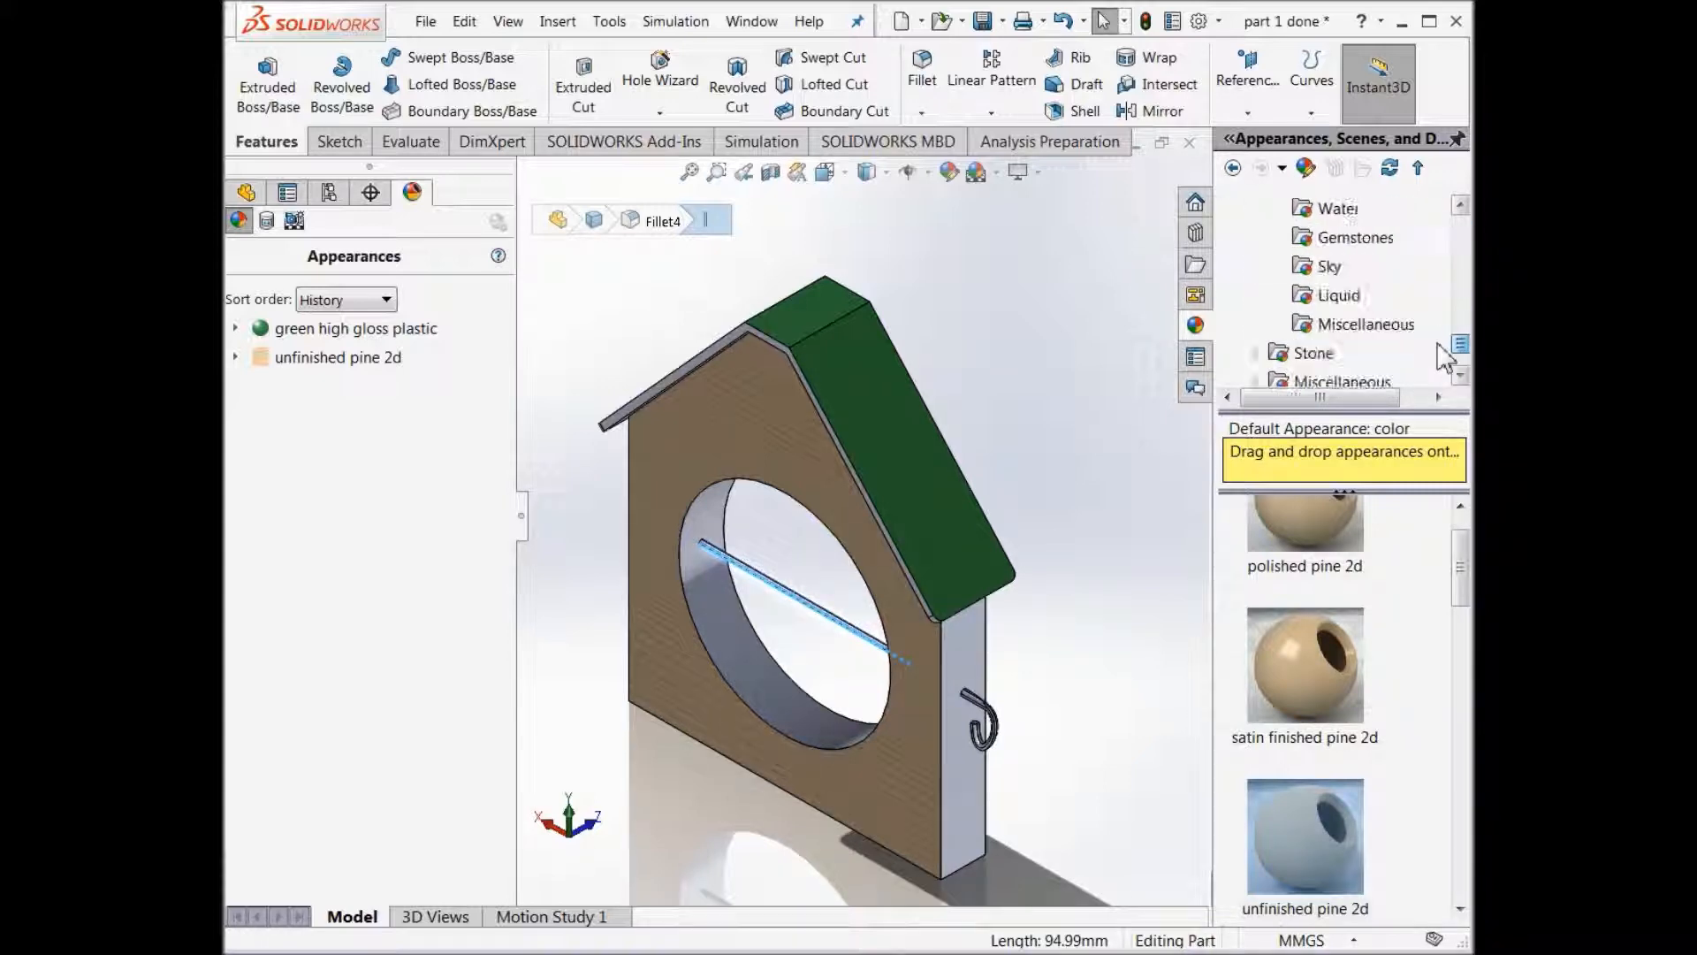
scroll(1440, 354, up, 7)
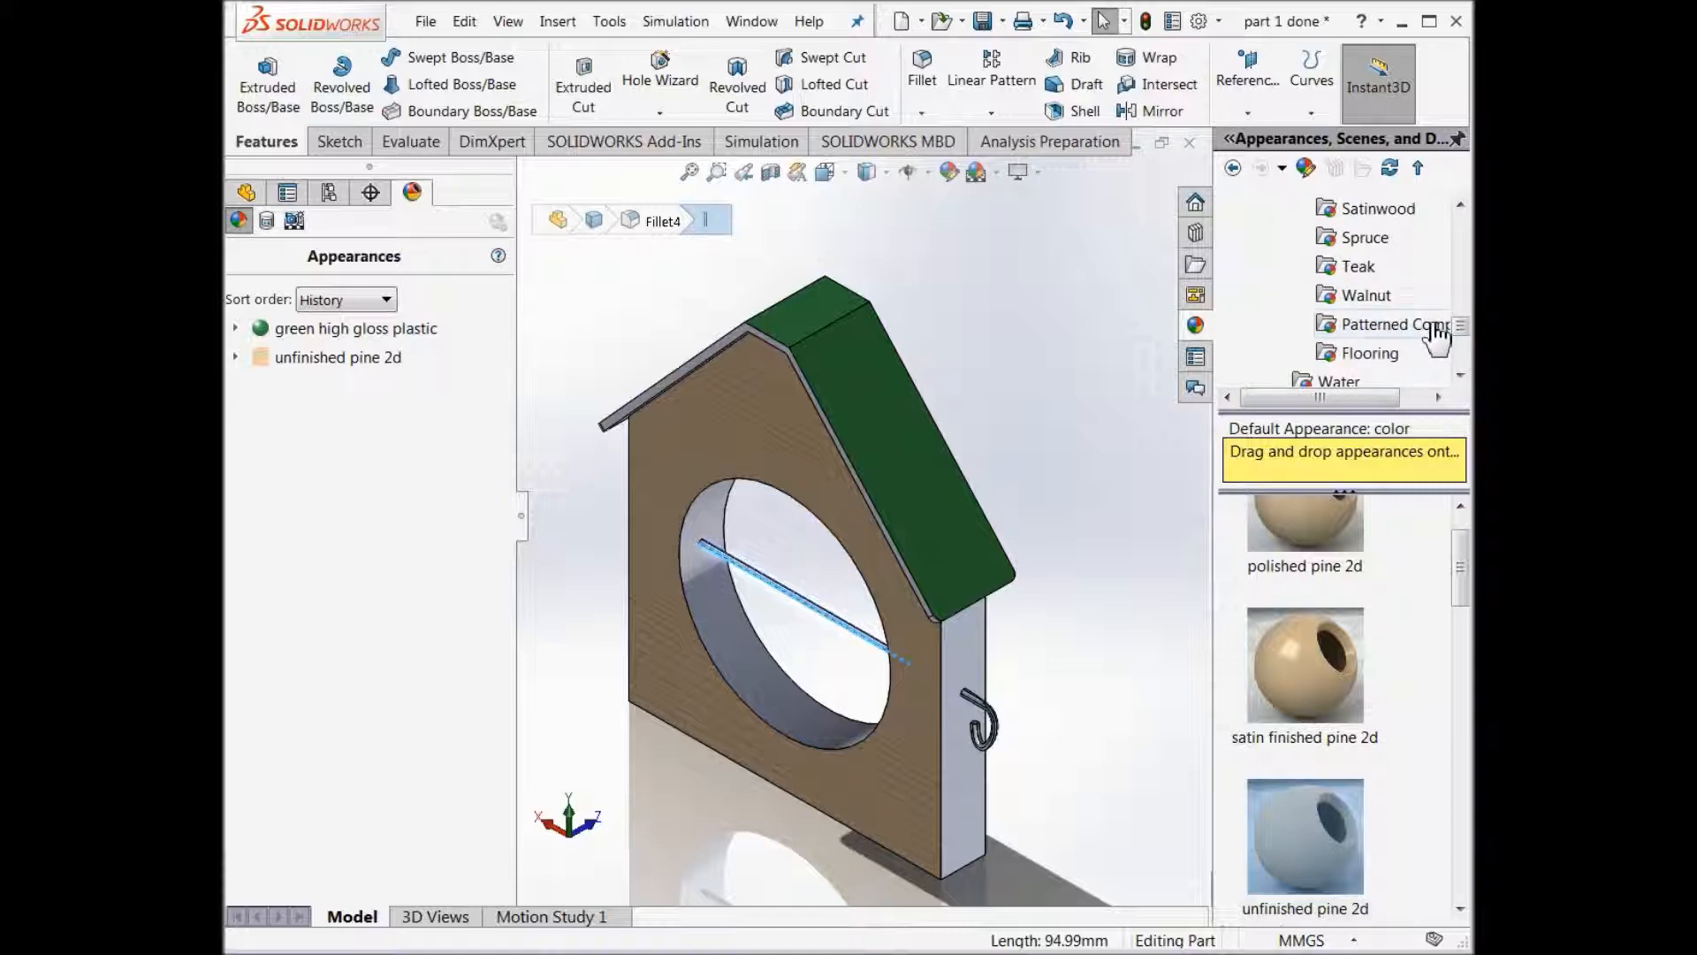
scroll(1437, 334, up, 3)
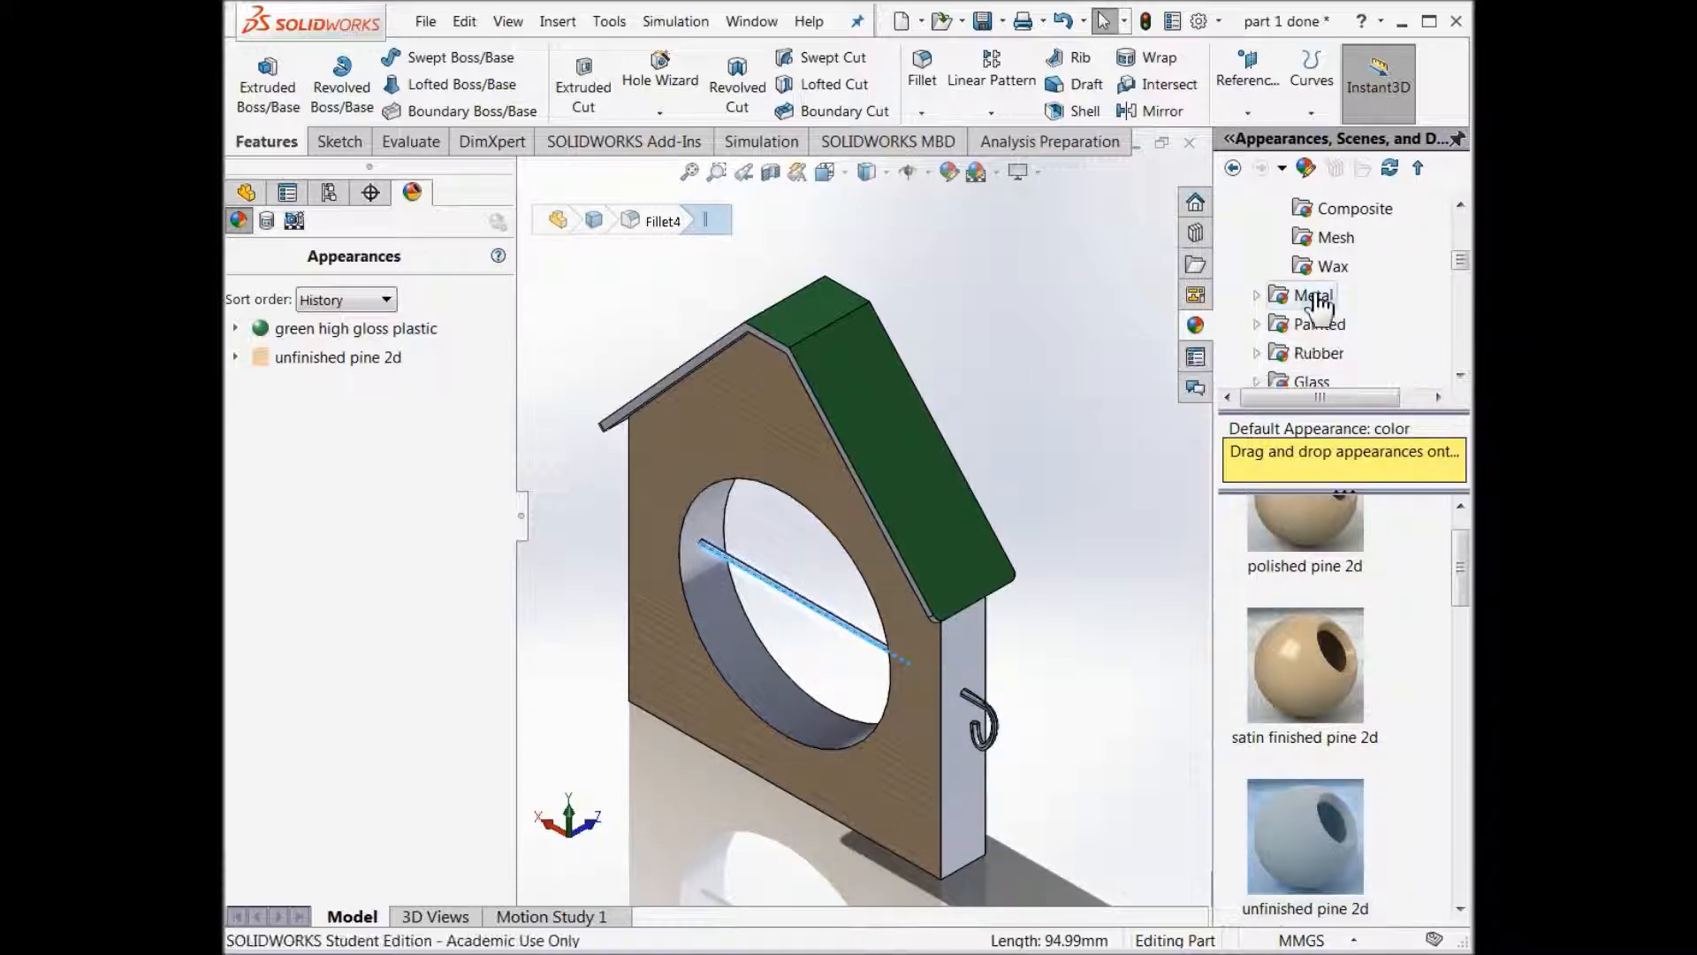
click(1308, 297)
click(1257, 297)
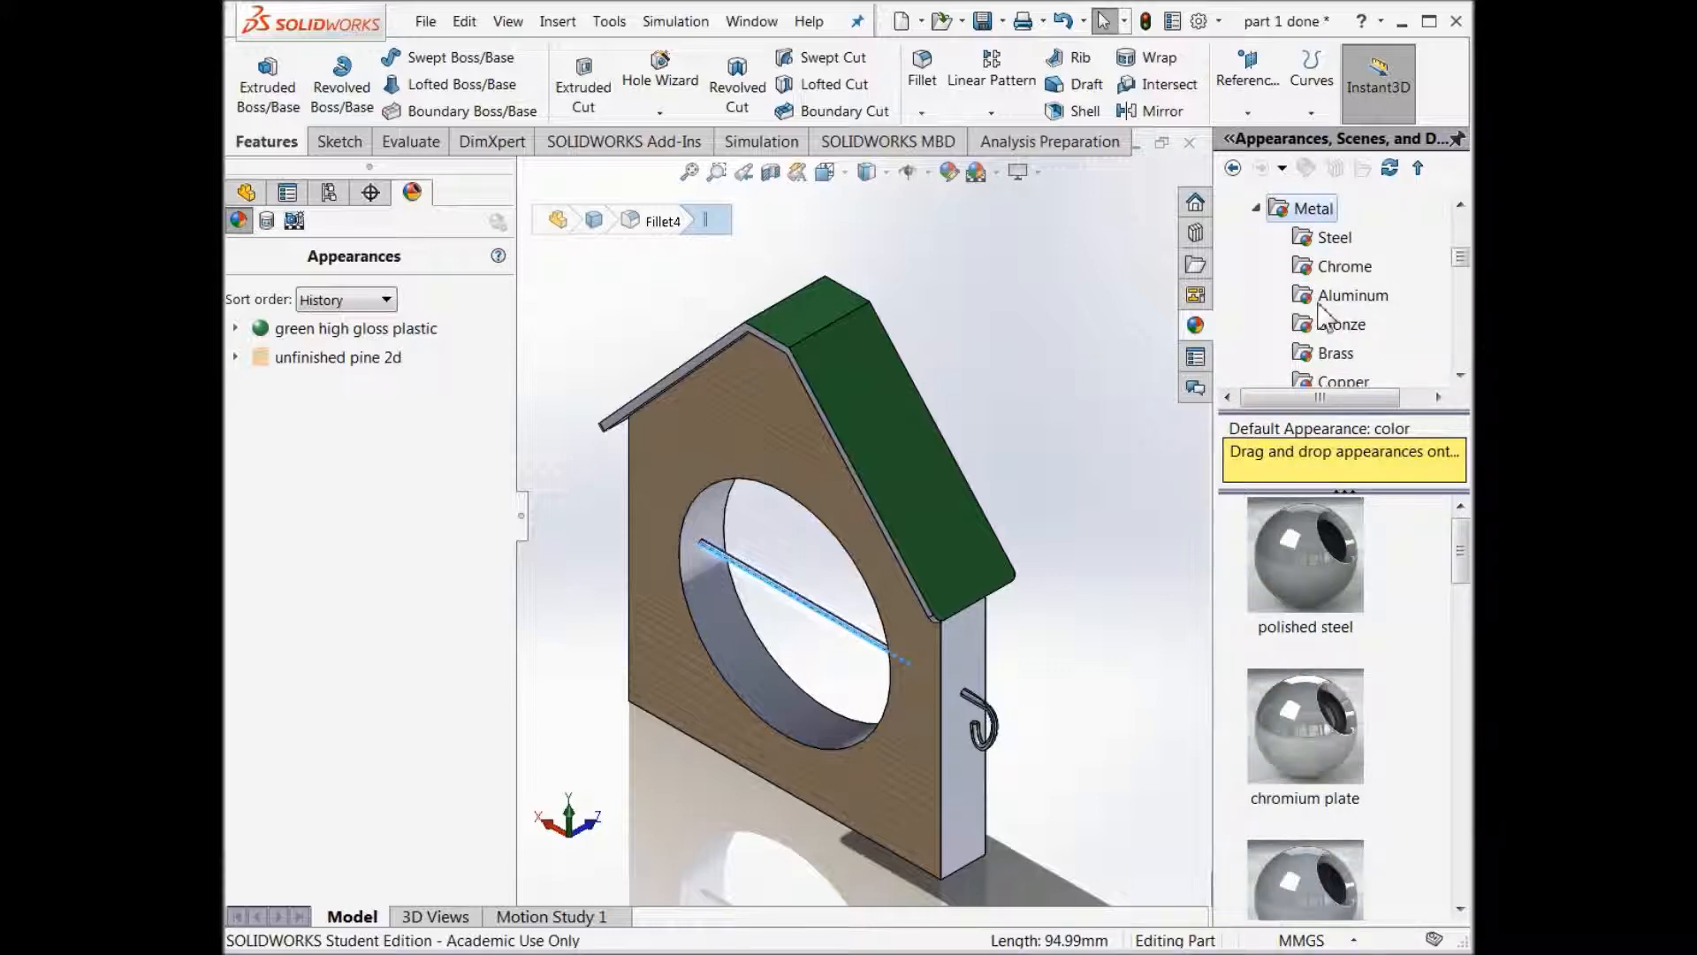
click(1344, 356)
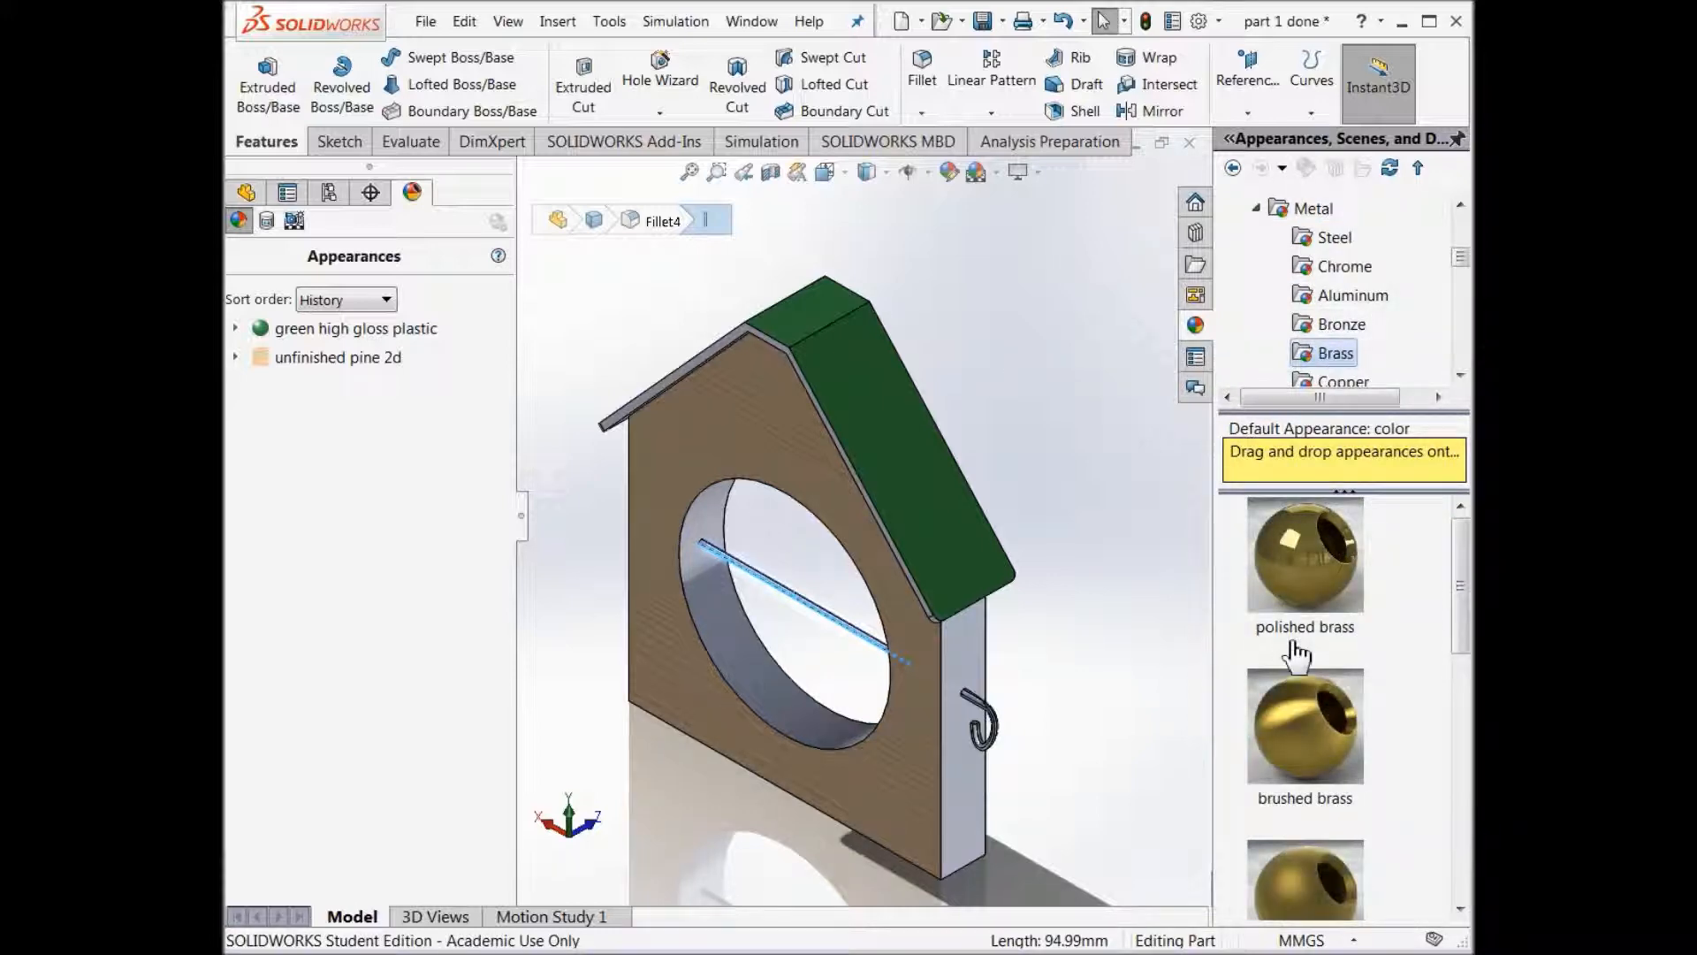
Try to apply the brushed brass appearance to the bar across the round hole.
right_click(1317, 734)
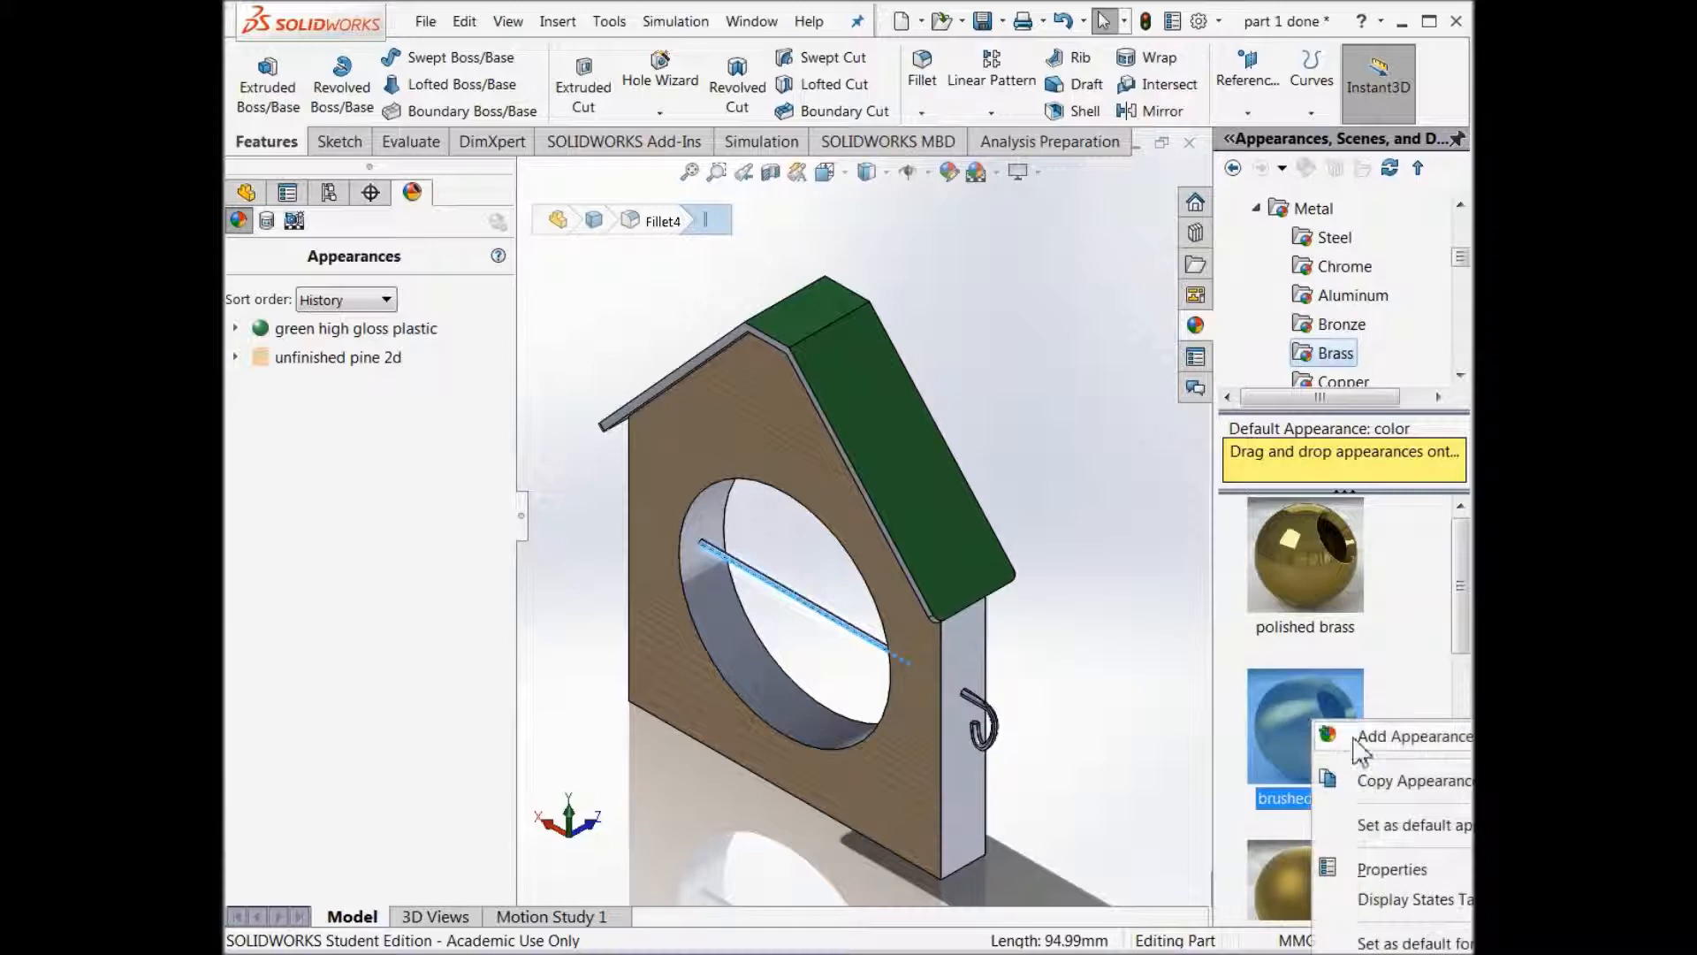
click(1416, 743)
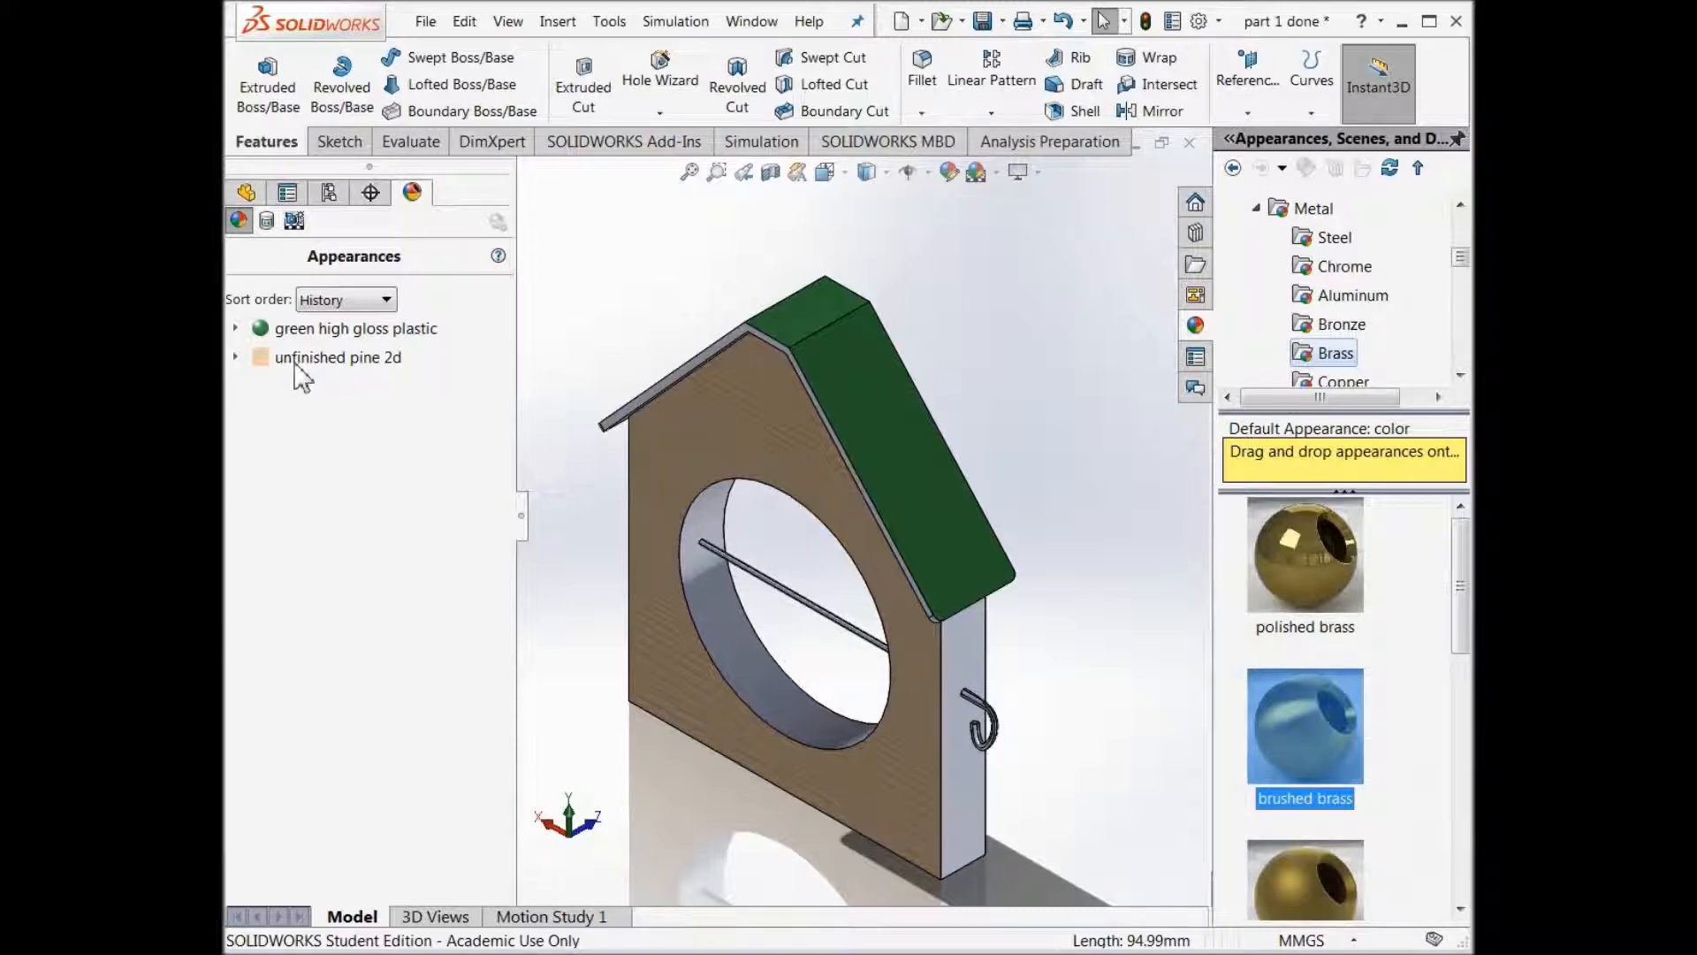
mouse_move(308, 370)
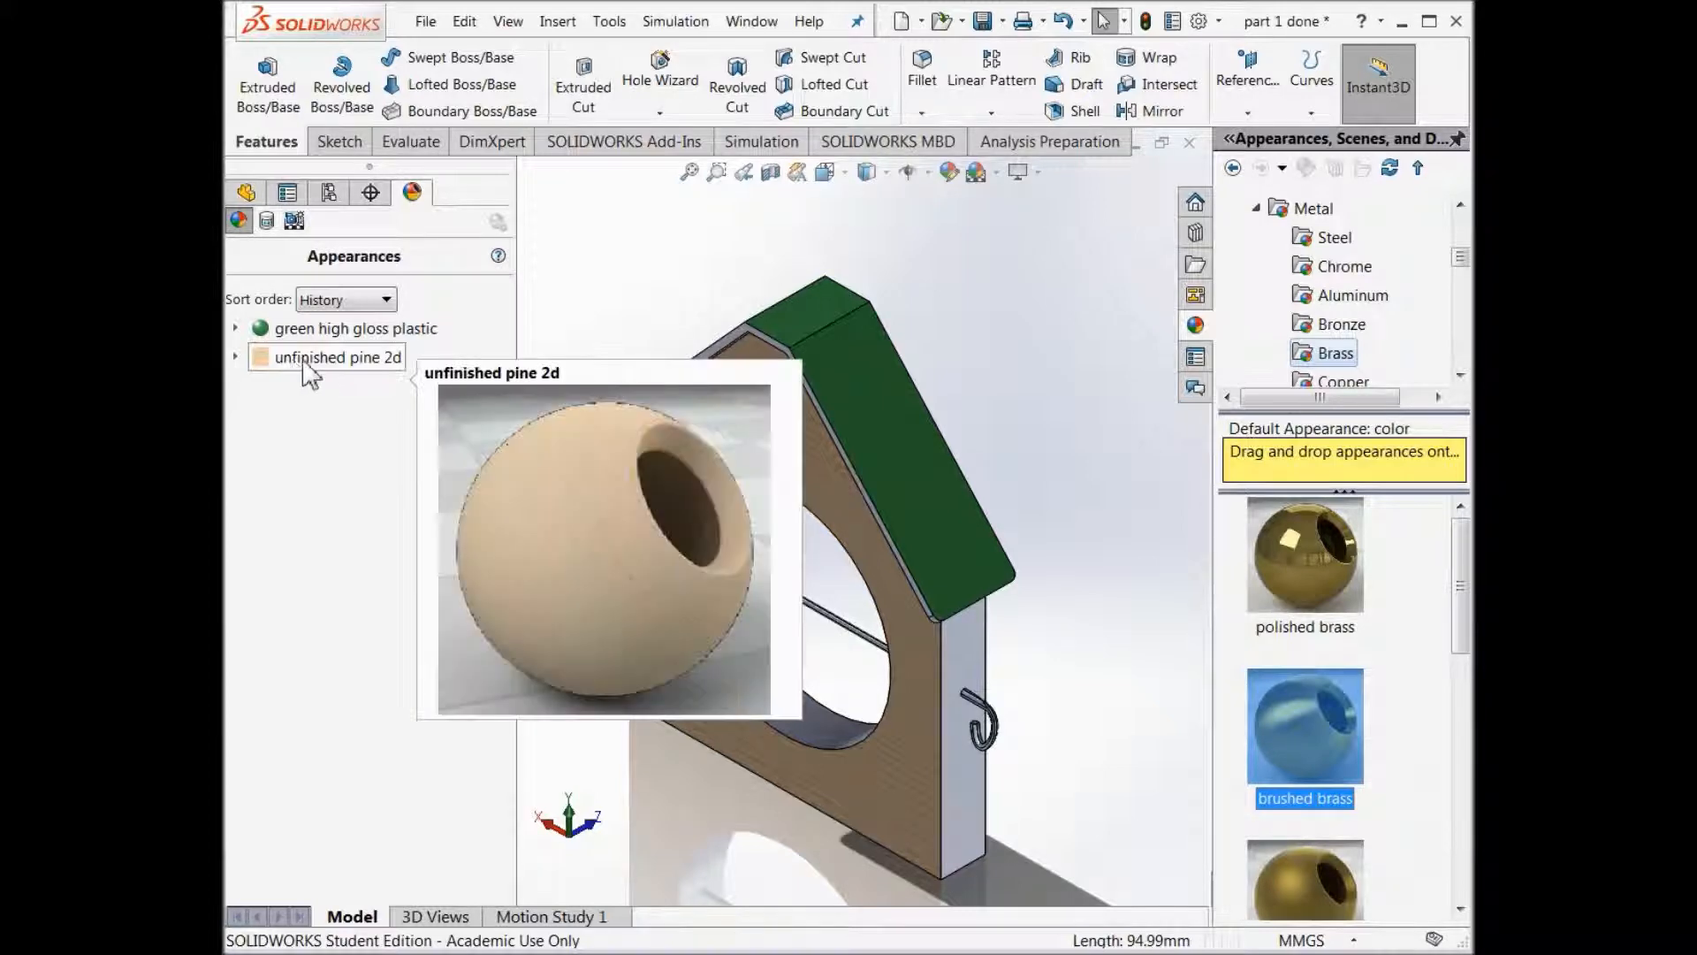
Switch to the birdfeeder 1 part and save it as a JPEG named birdfeeder 1 in the bird feeder folder on Local Disk (F:).
click(1136, 145)
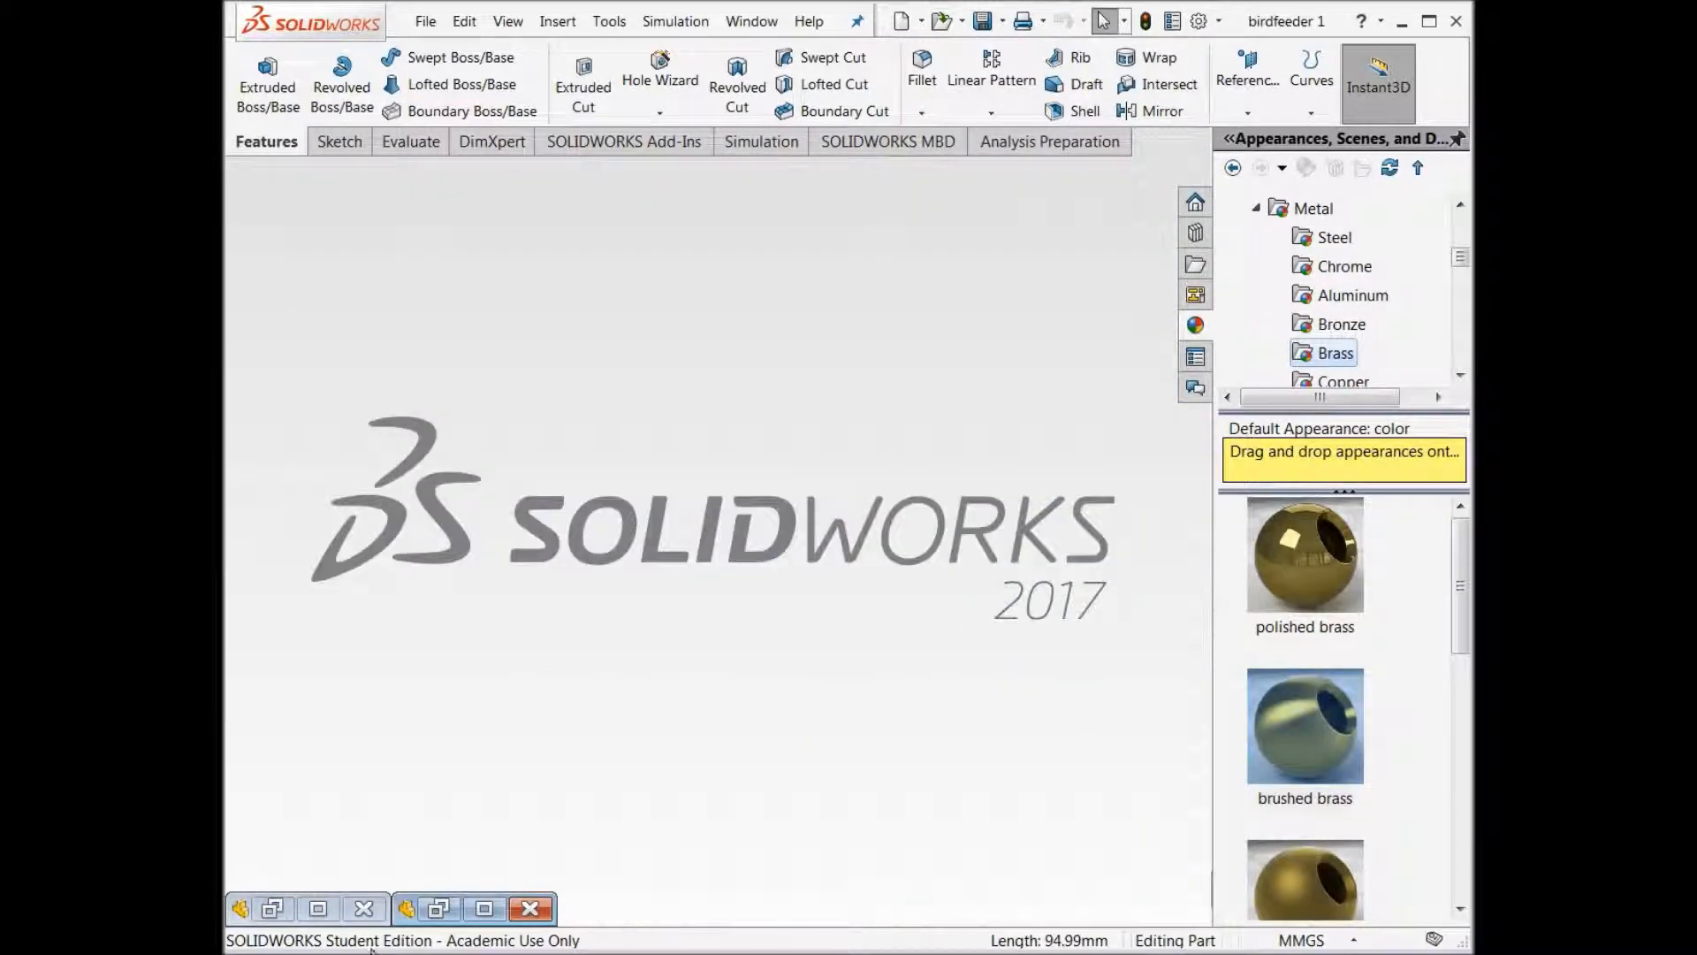
click(485, 909)
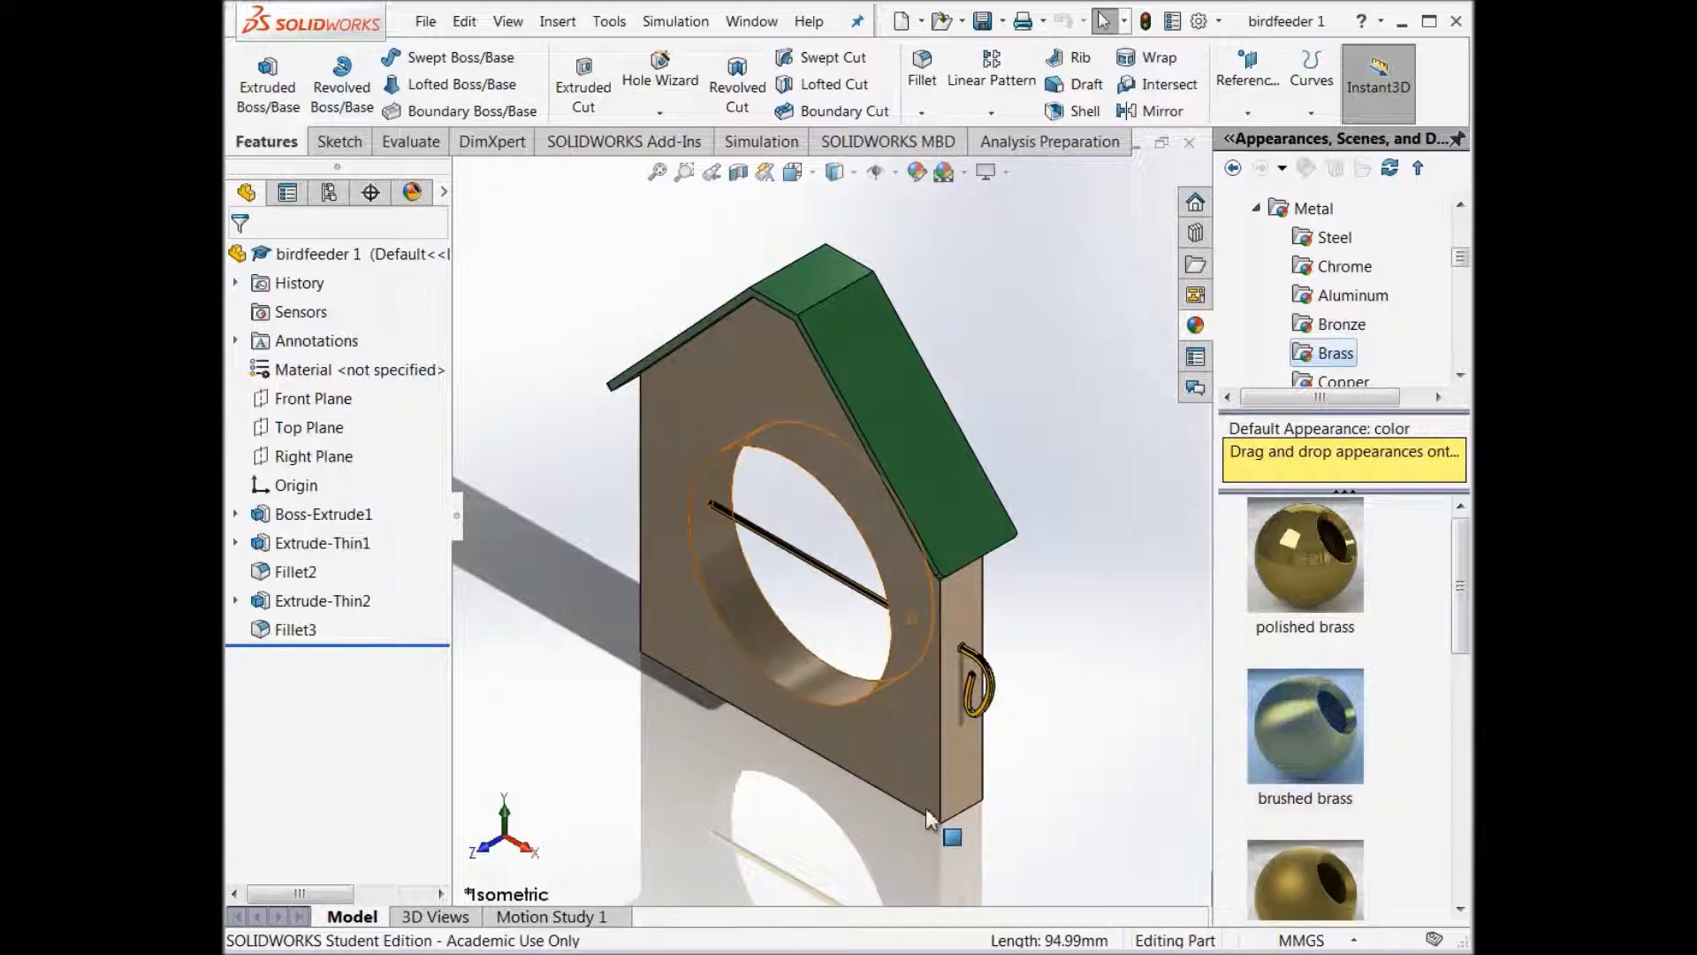
click(425, 22)
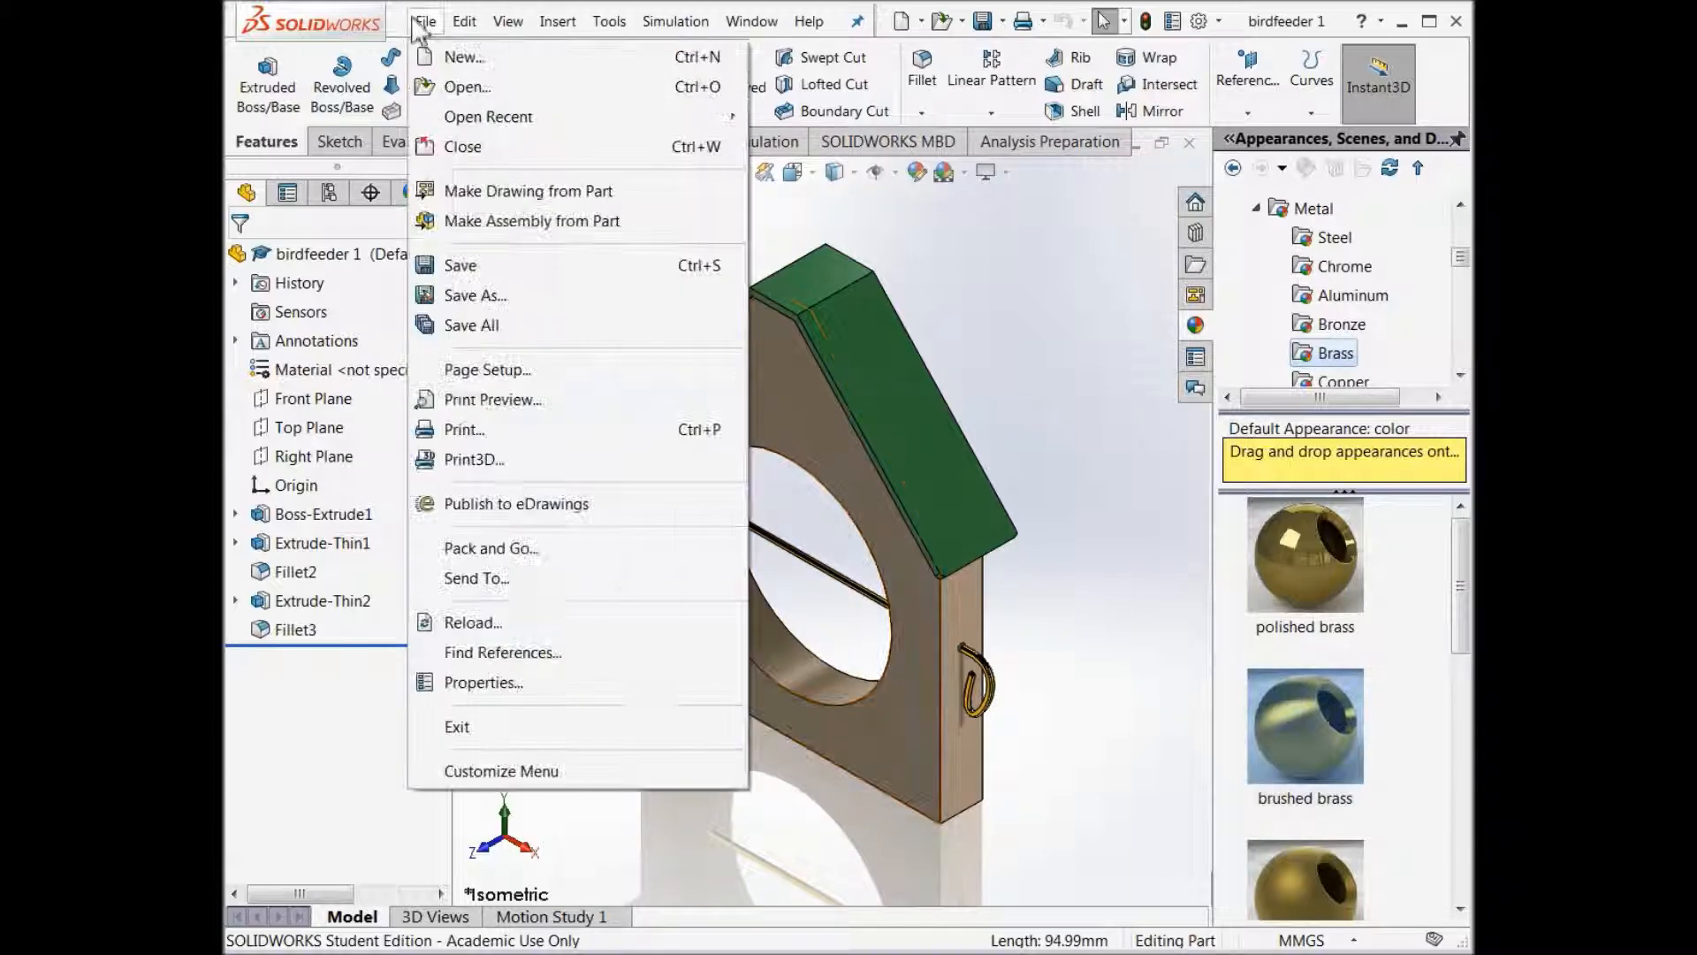
click(474, 295)
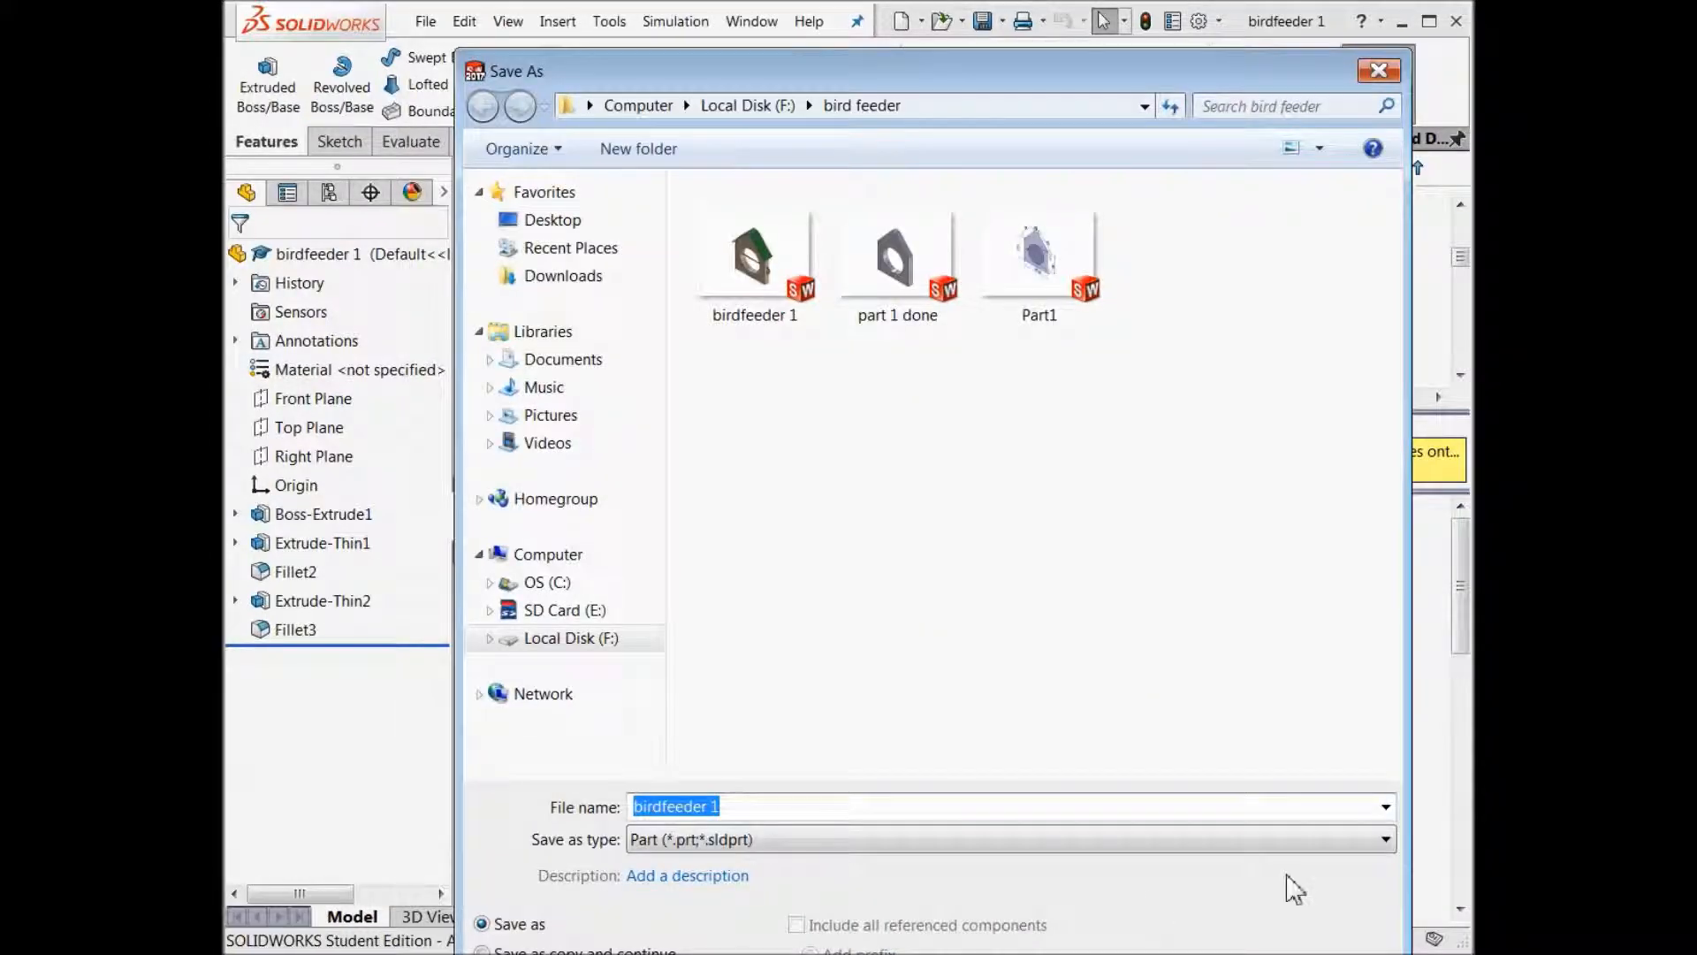
click(1386, 840)
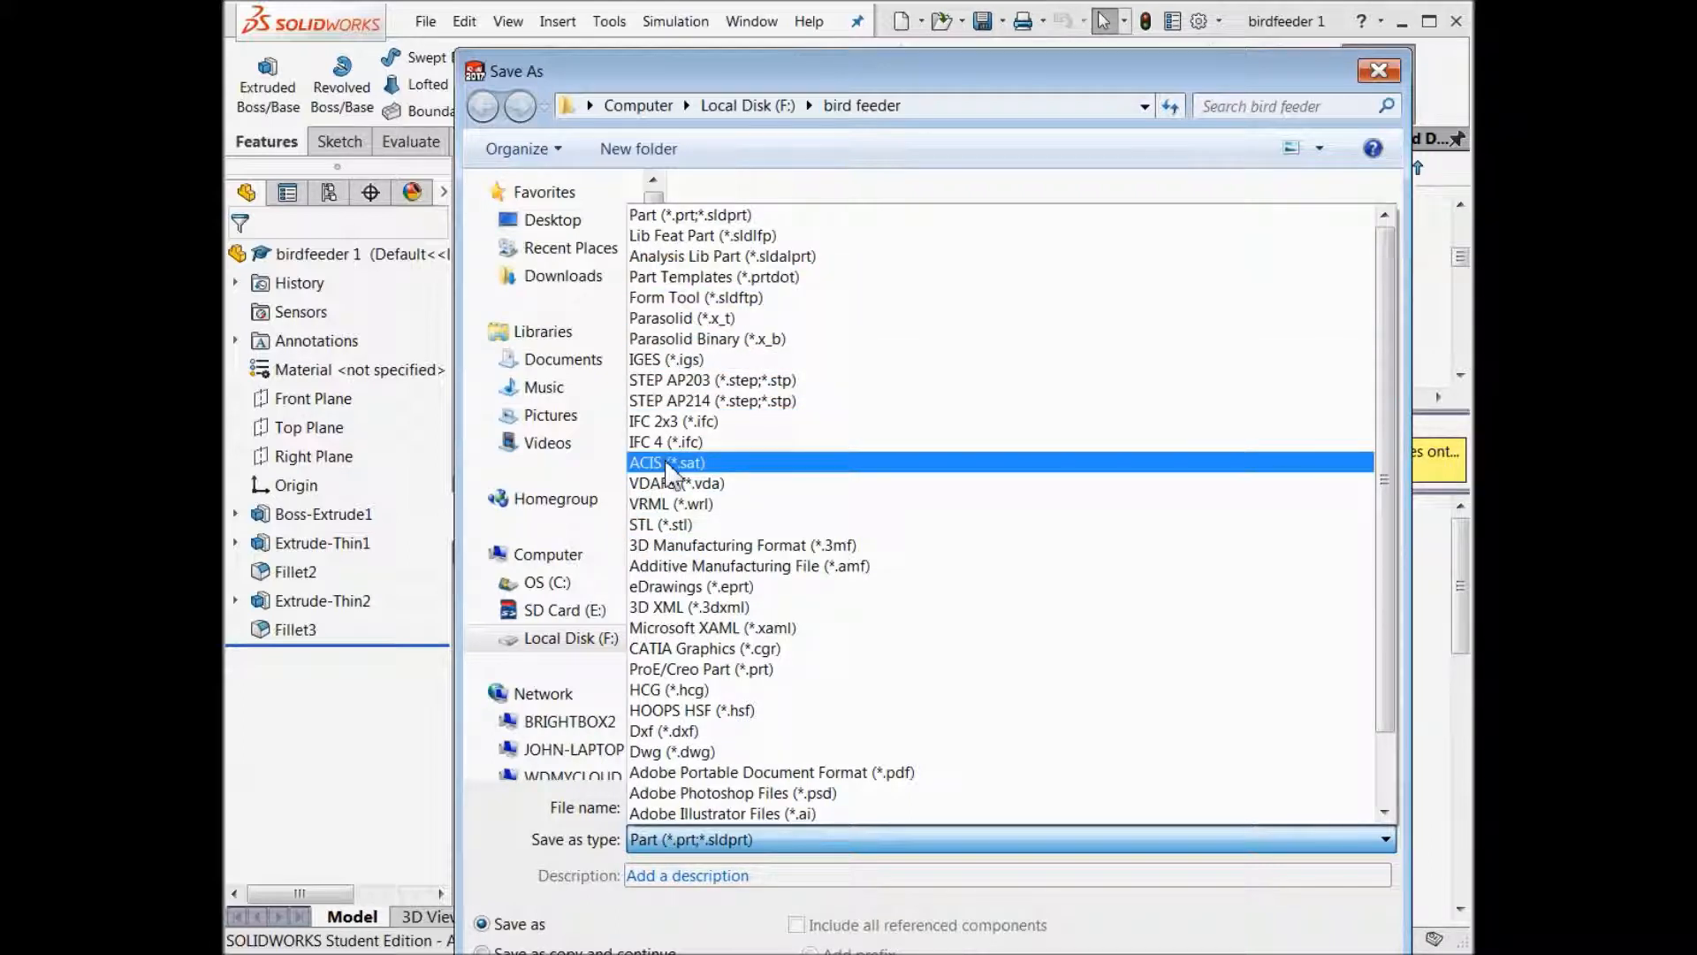
scroll(778, 690, down, 1)
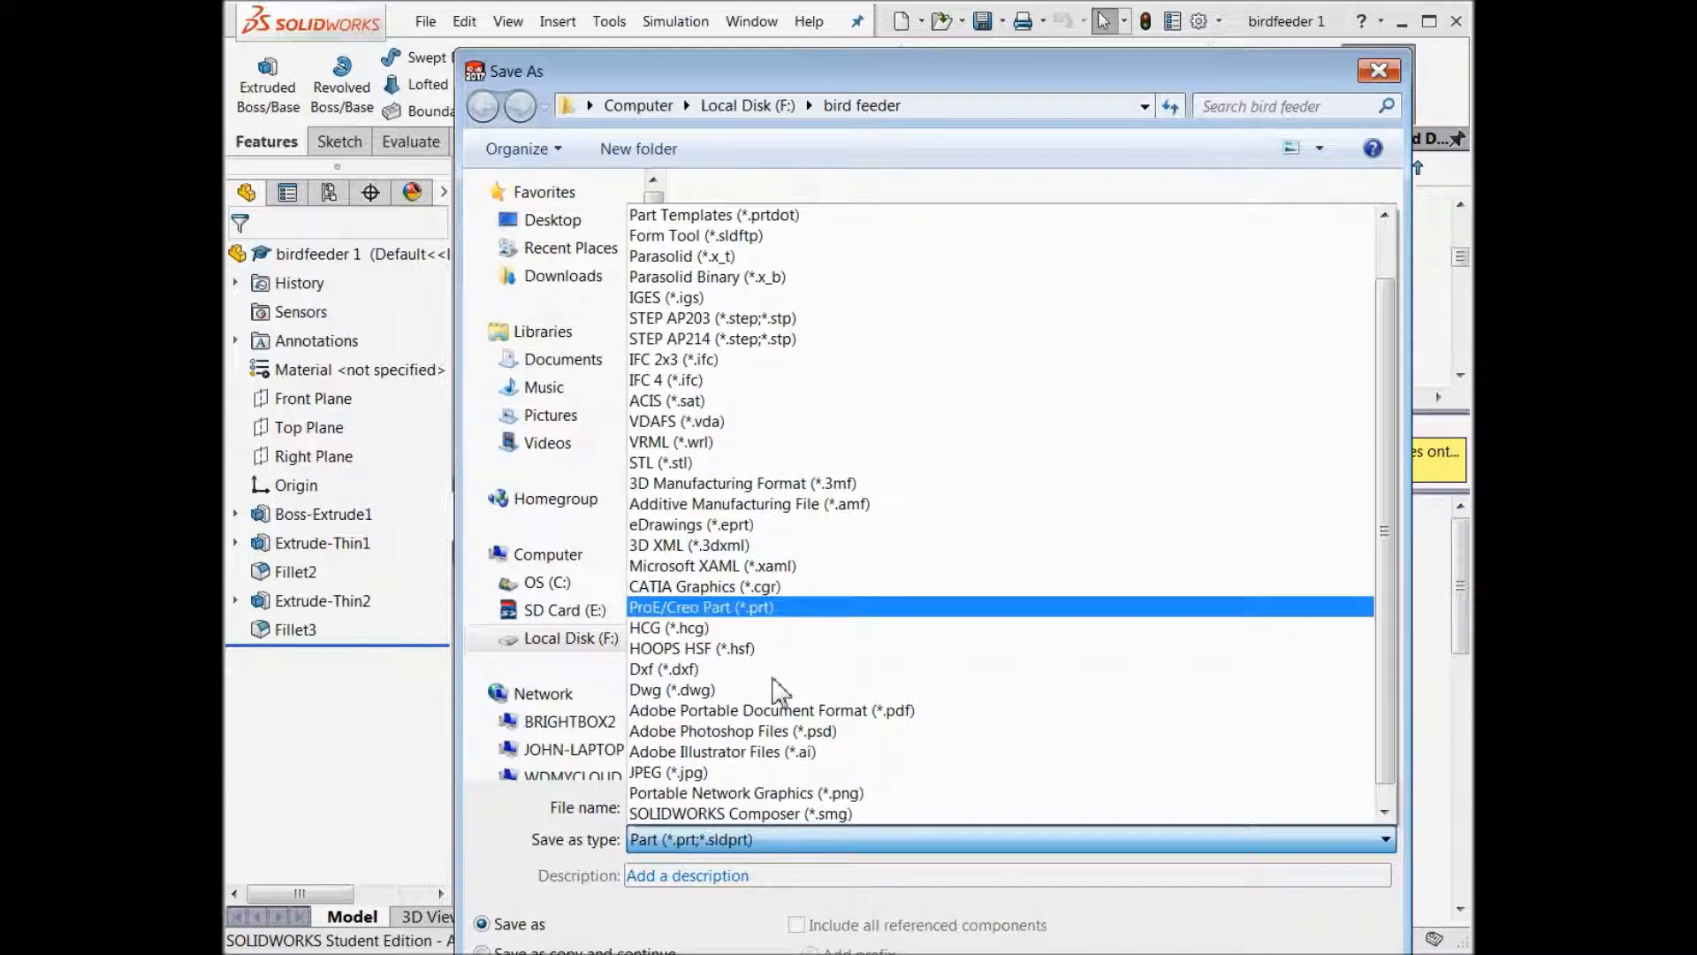
click(687, 773)
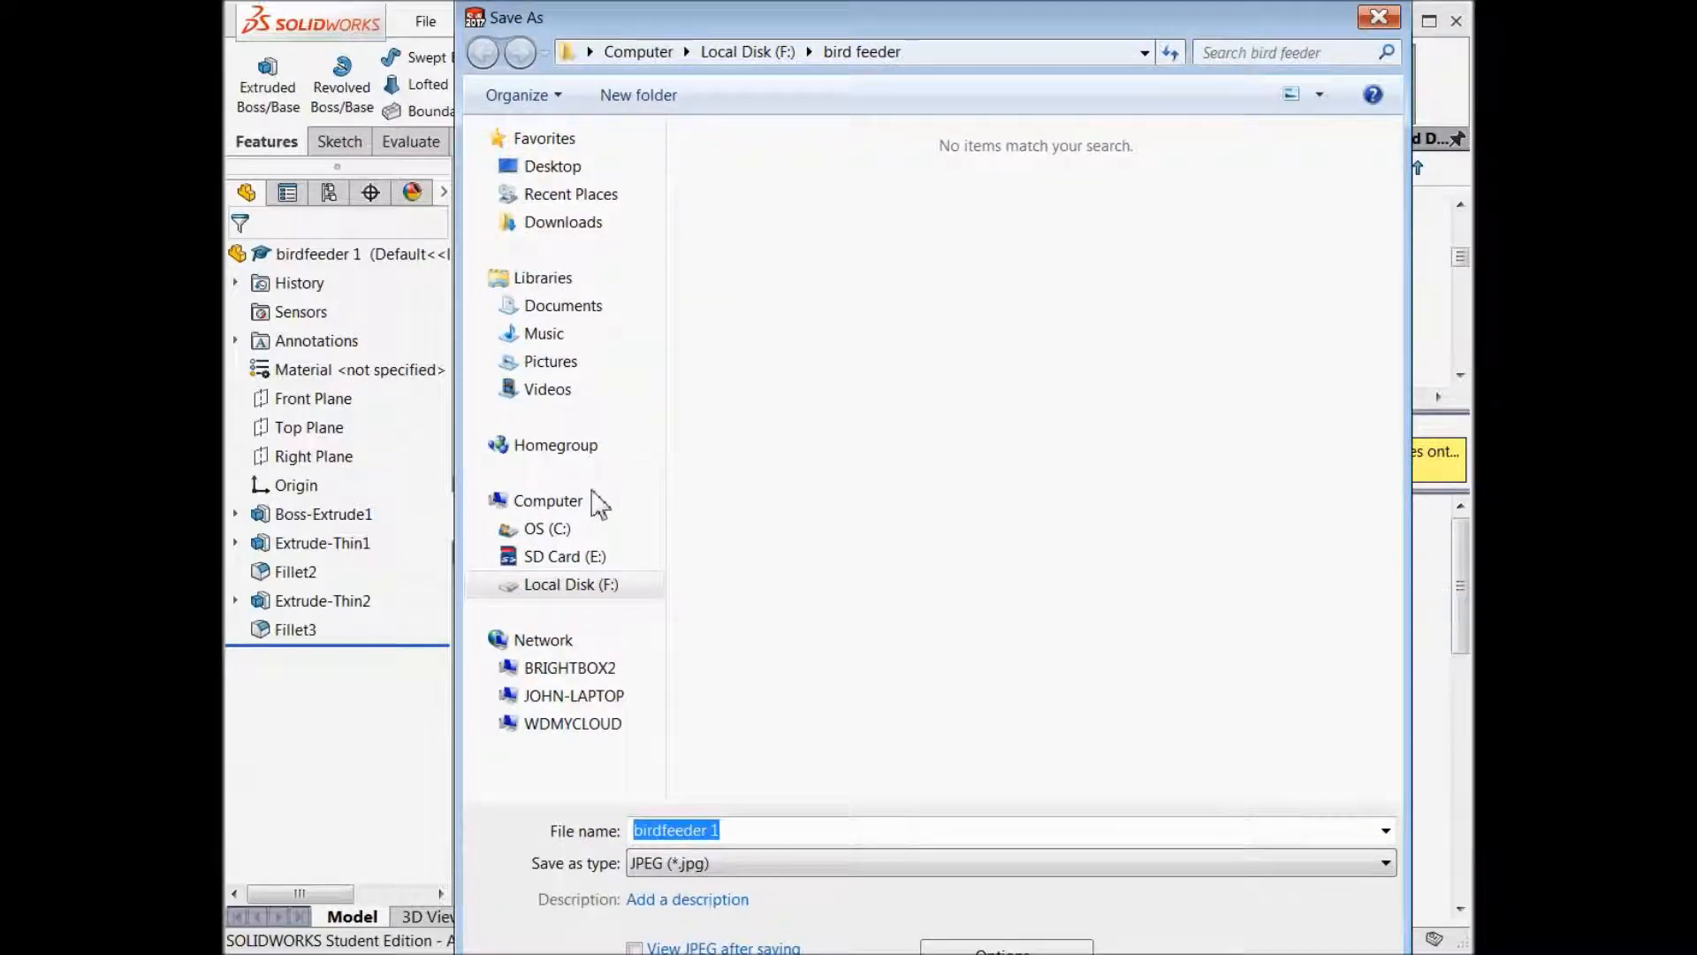
click(550, 588)
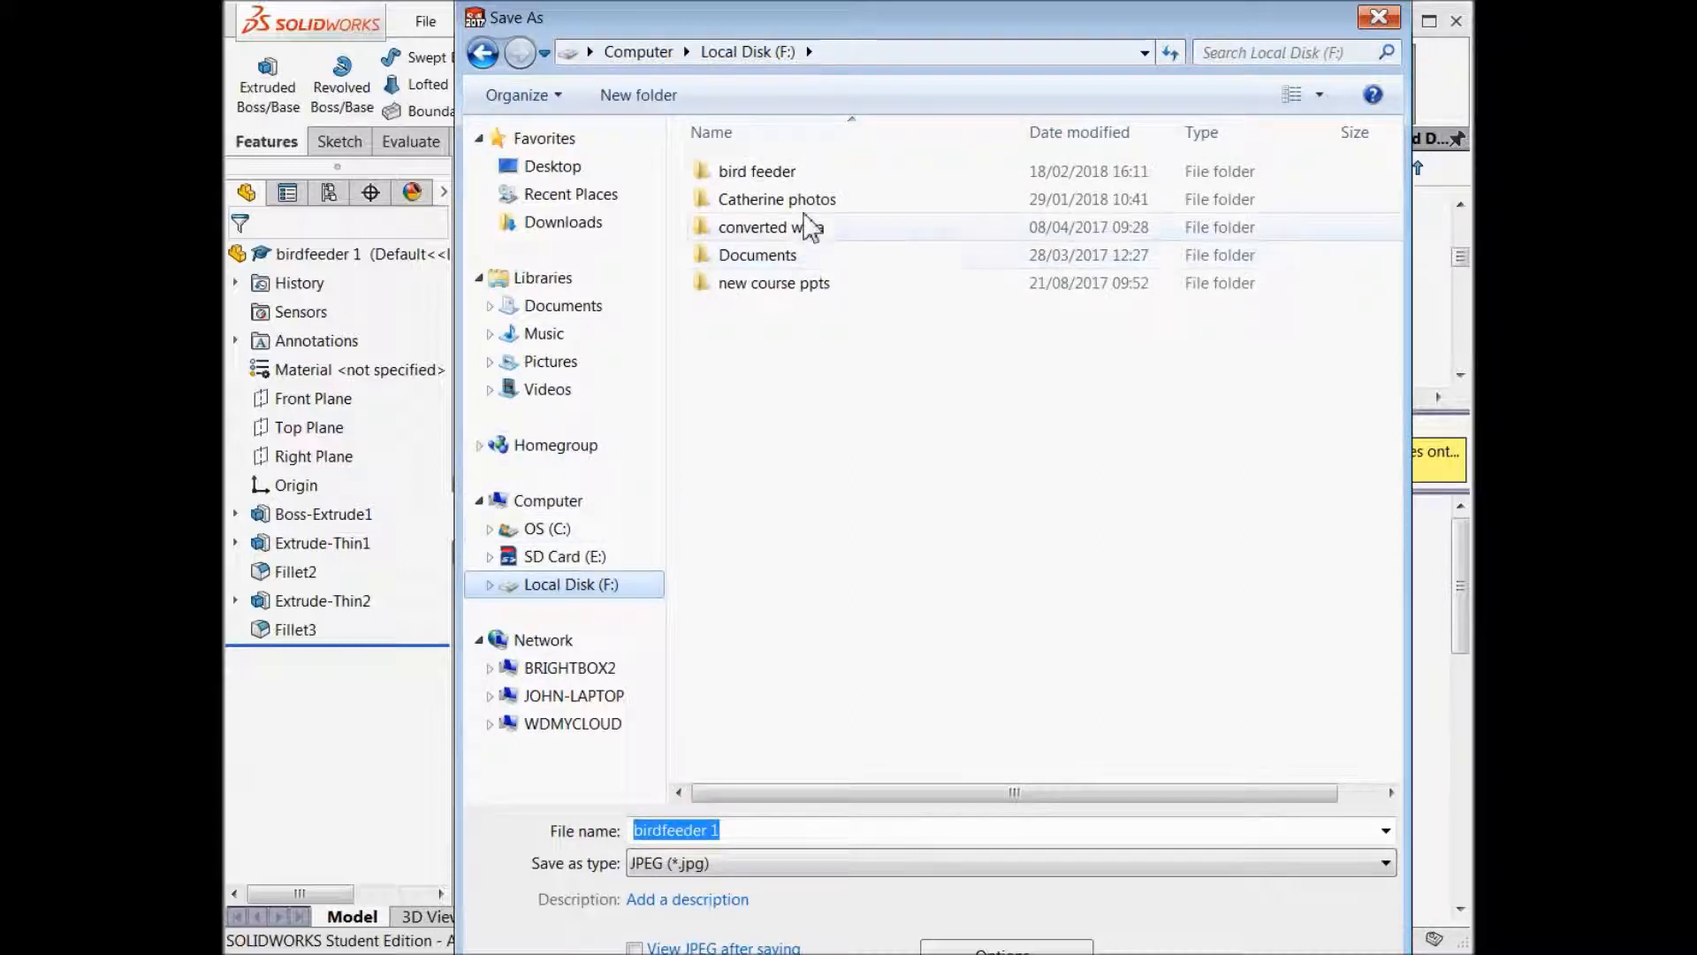
double_click(797, 177)
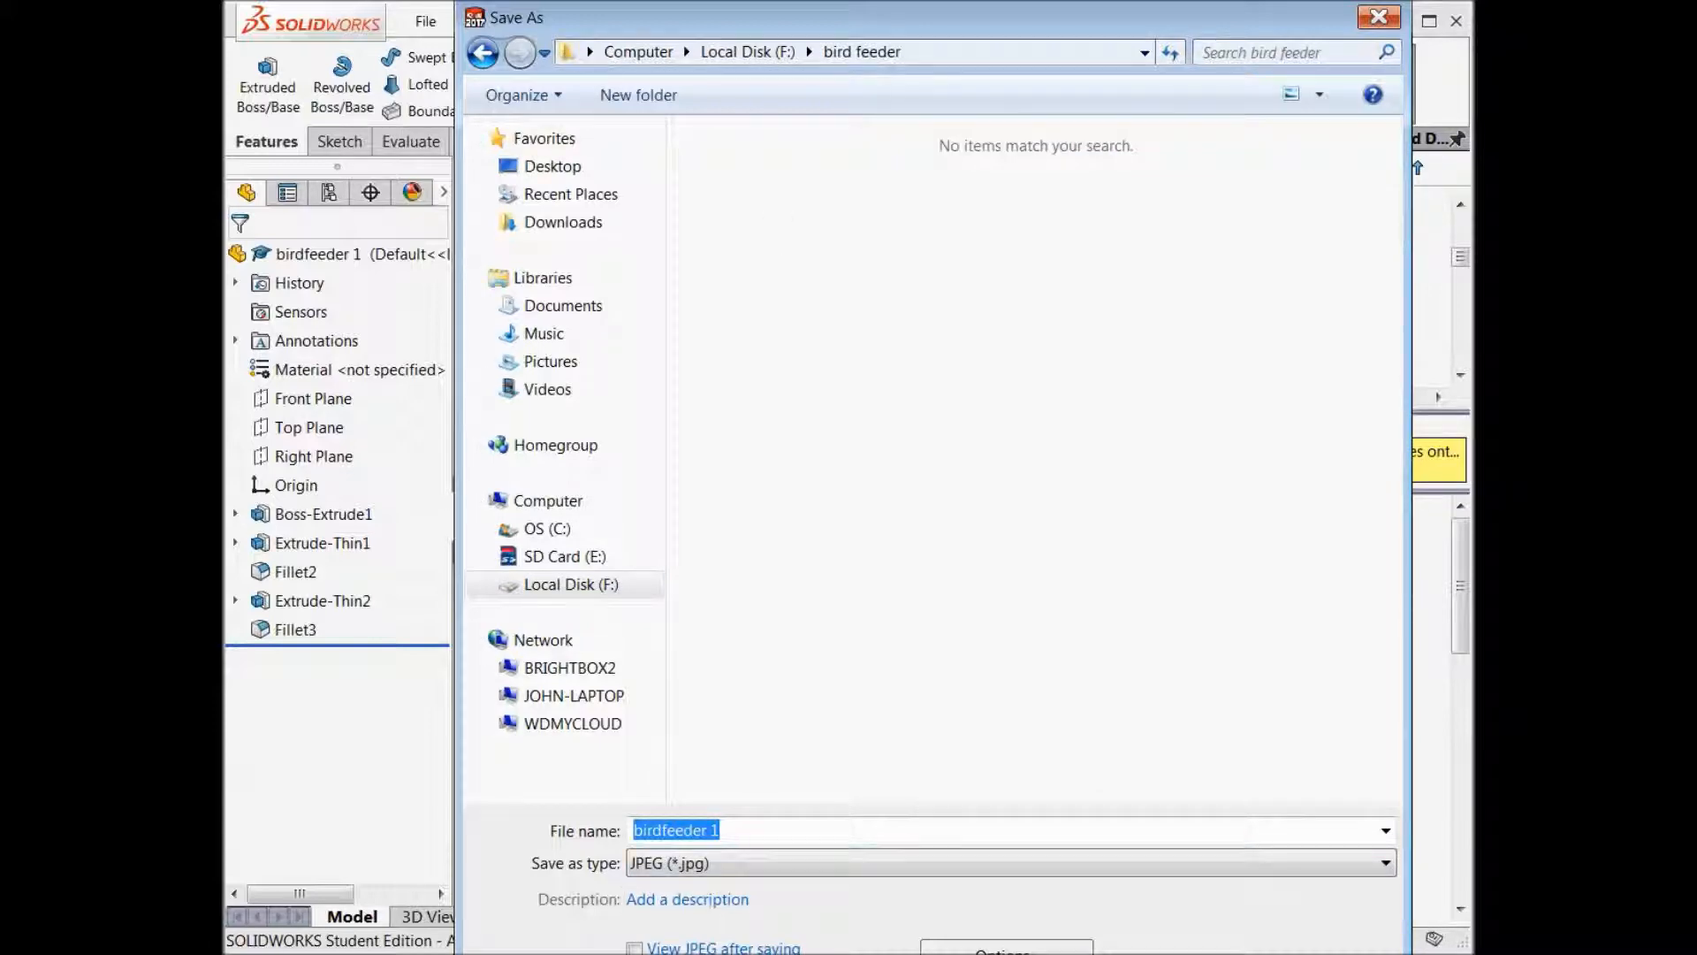
key(Return)
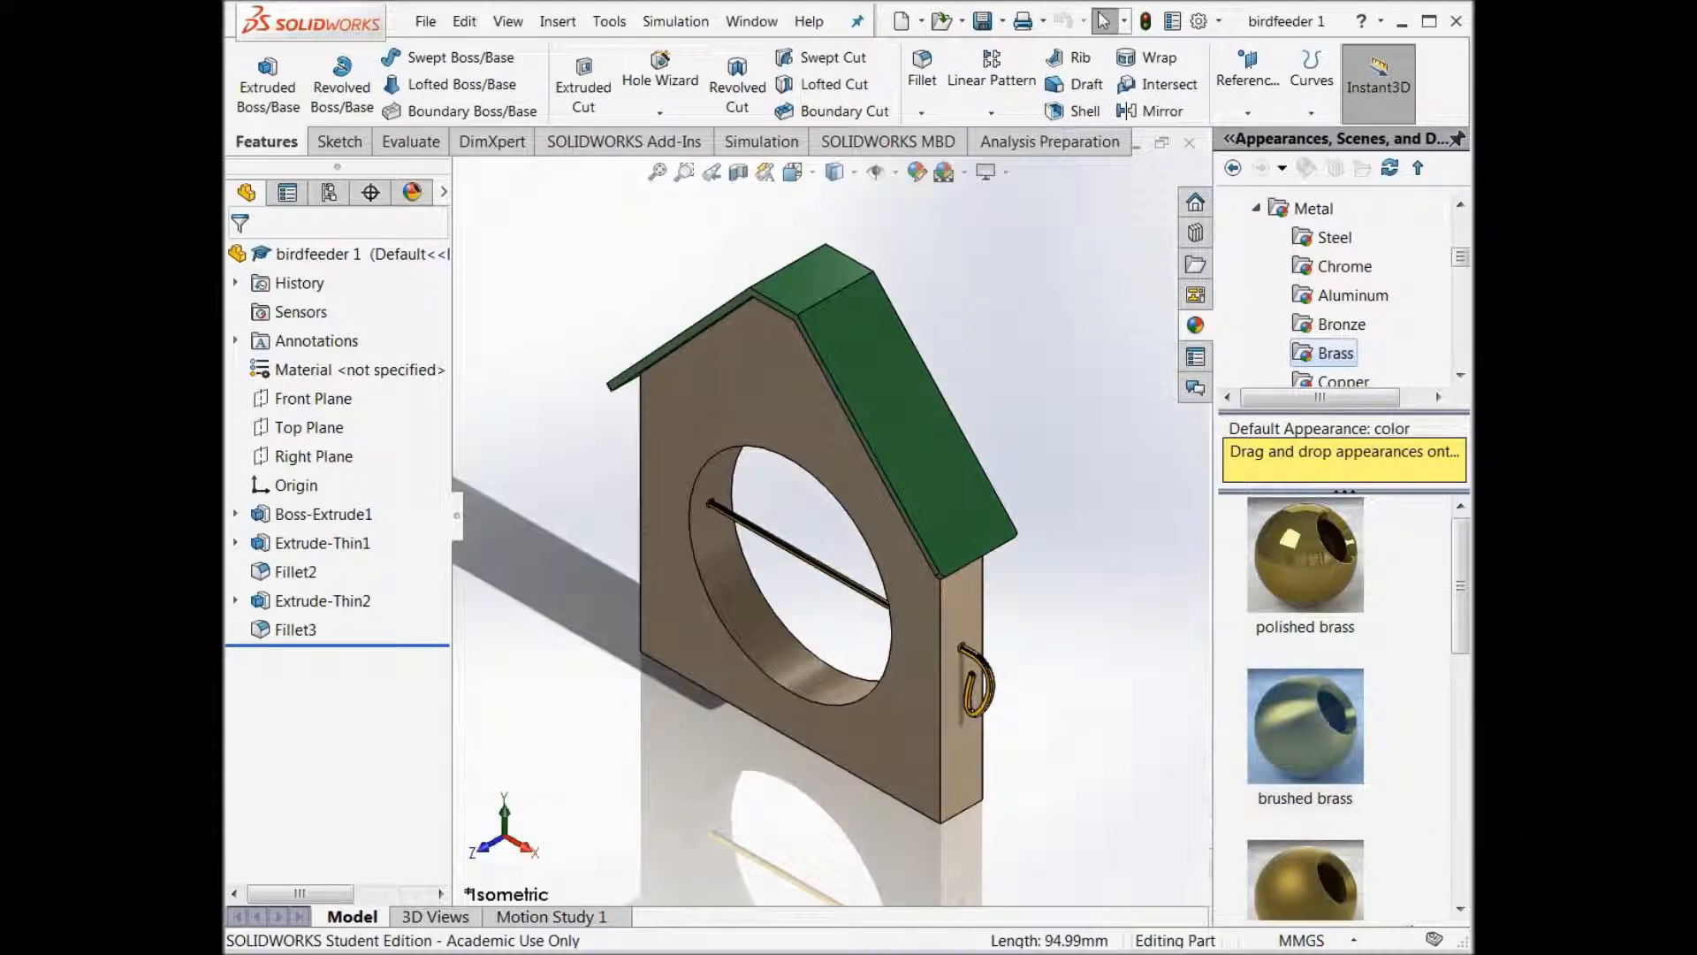
Switch to Microsoft Publisher and insert the birdfeeder picture from the bird feeder folder on Local Disk (F:) into the blank publication.
key(alt+Tab)
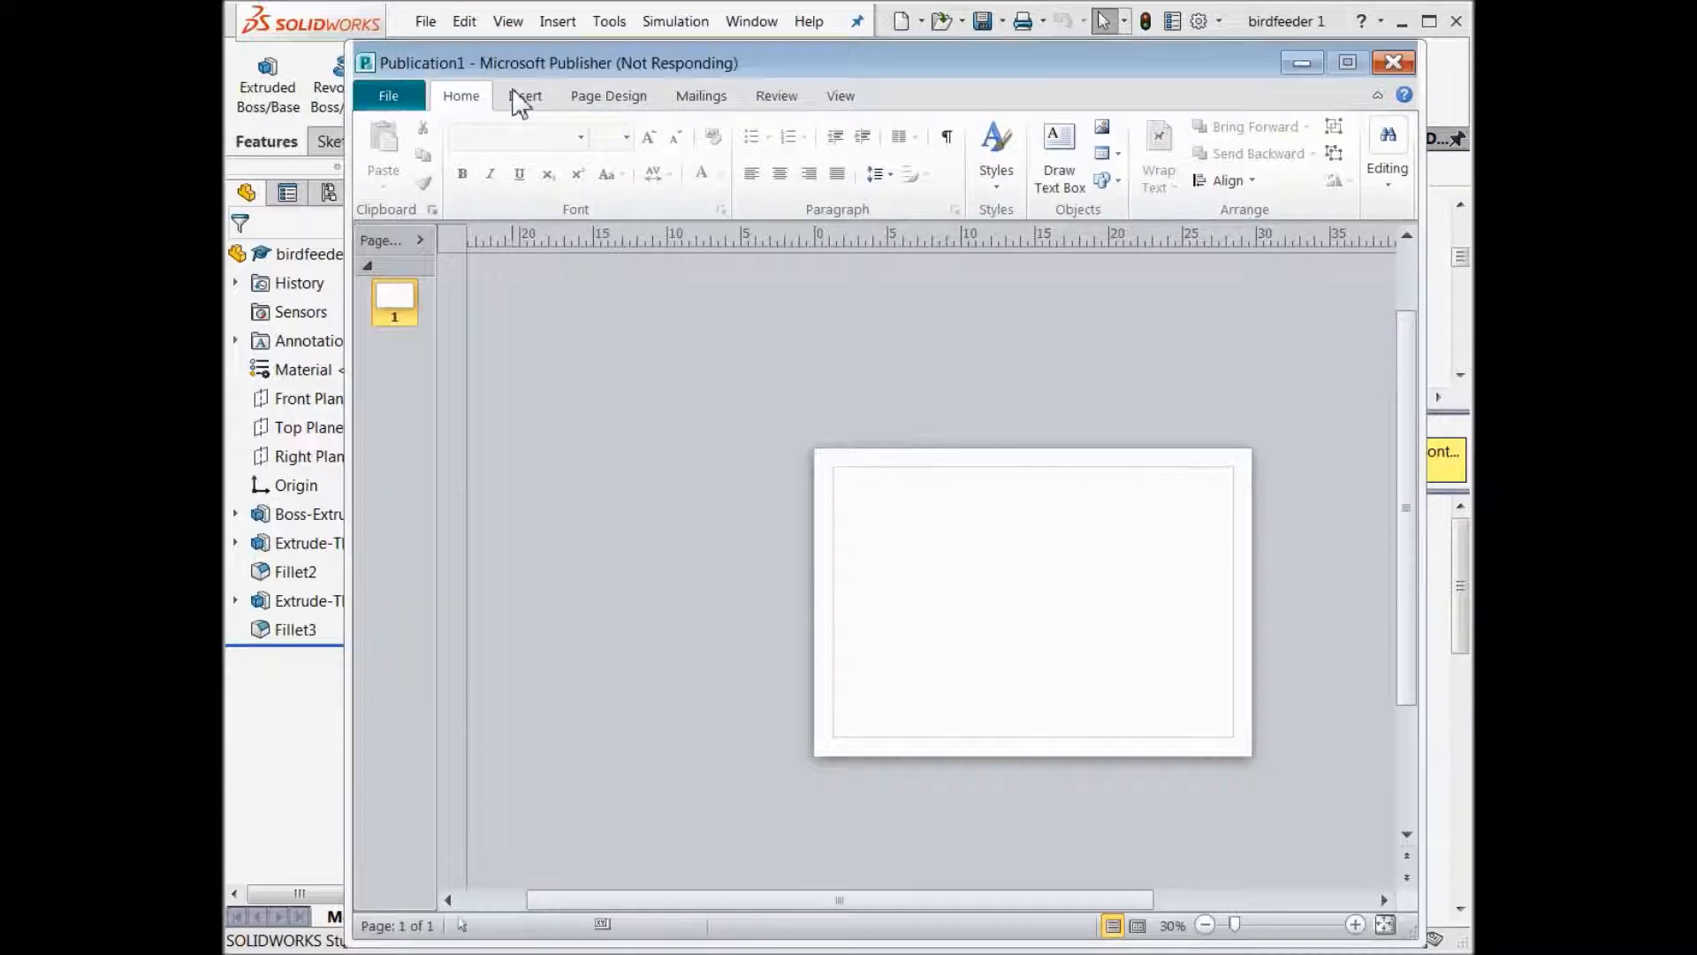
click(533, 105)
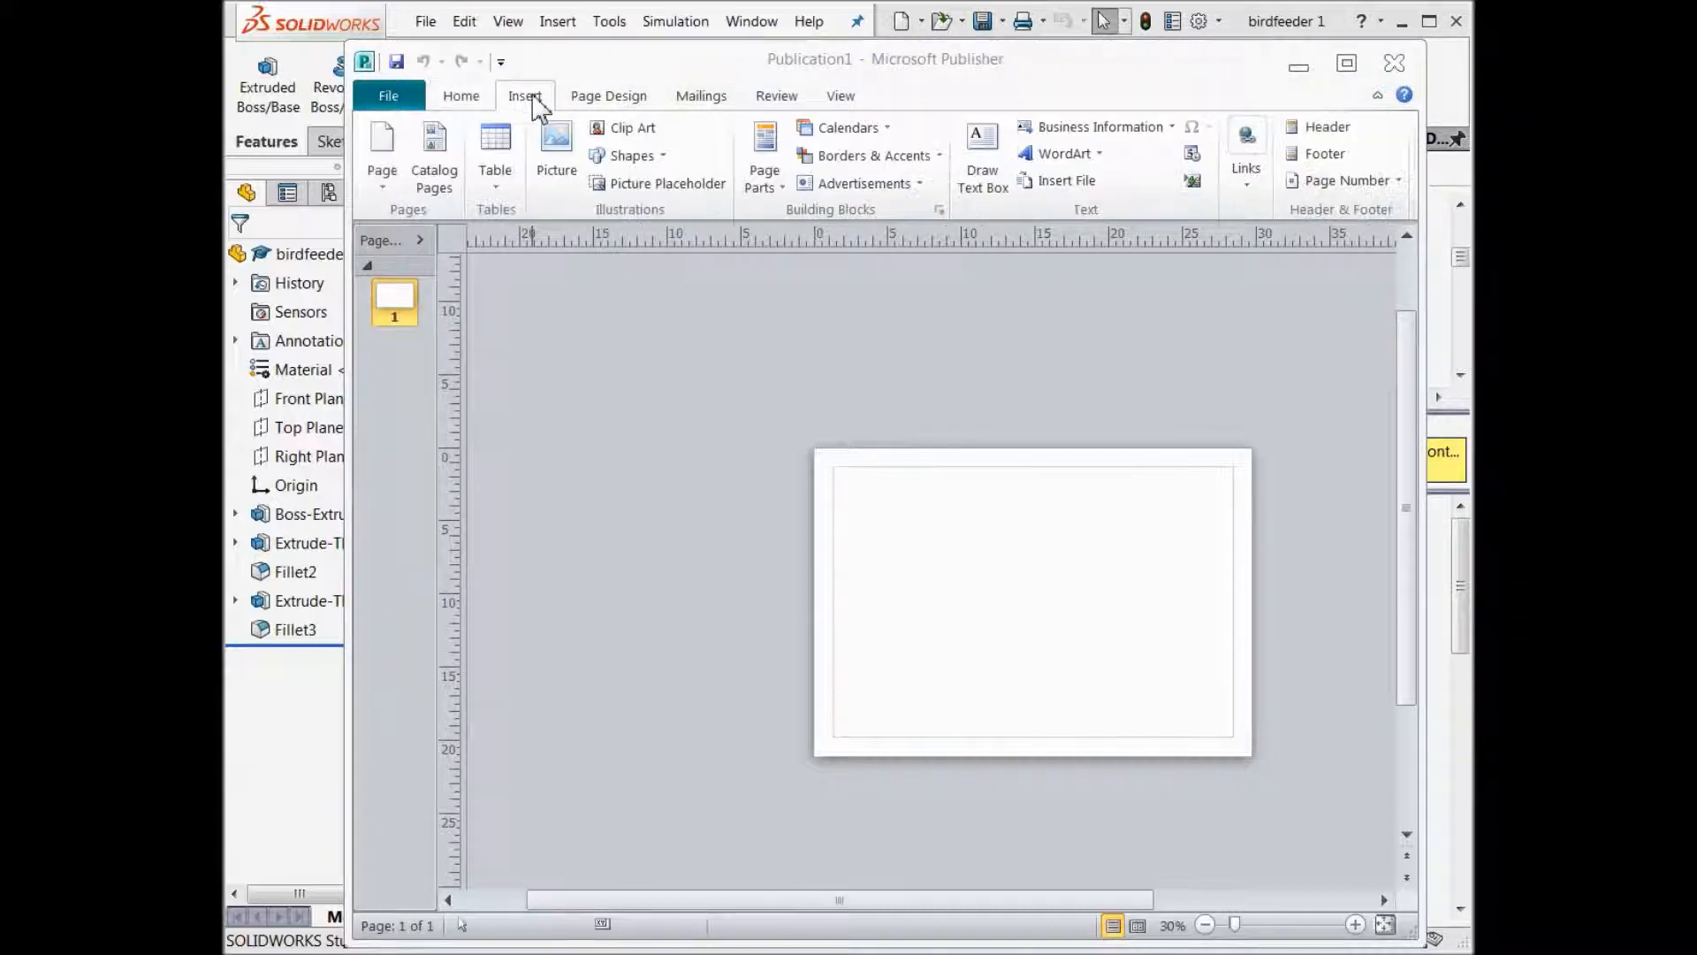
click(555, 158)
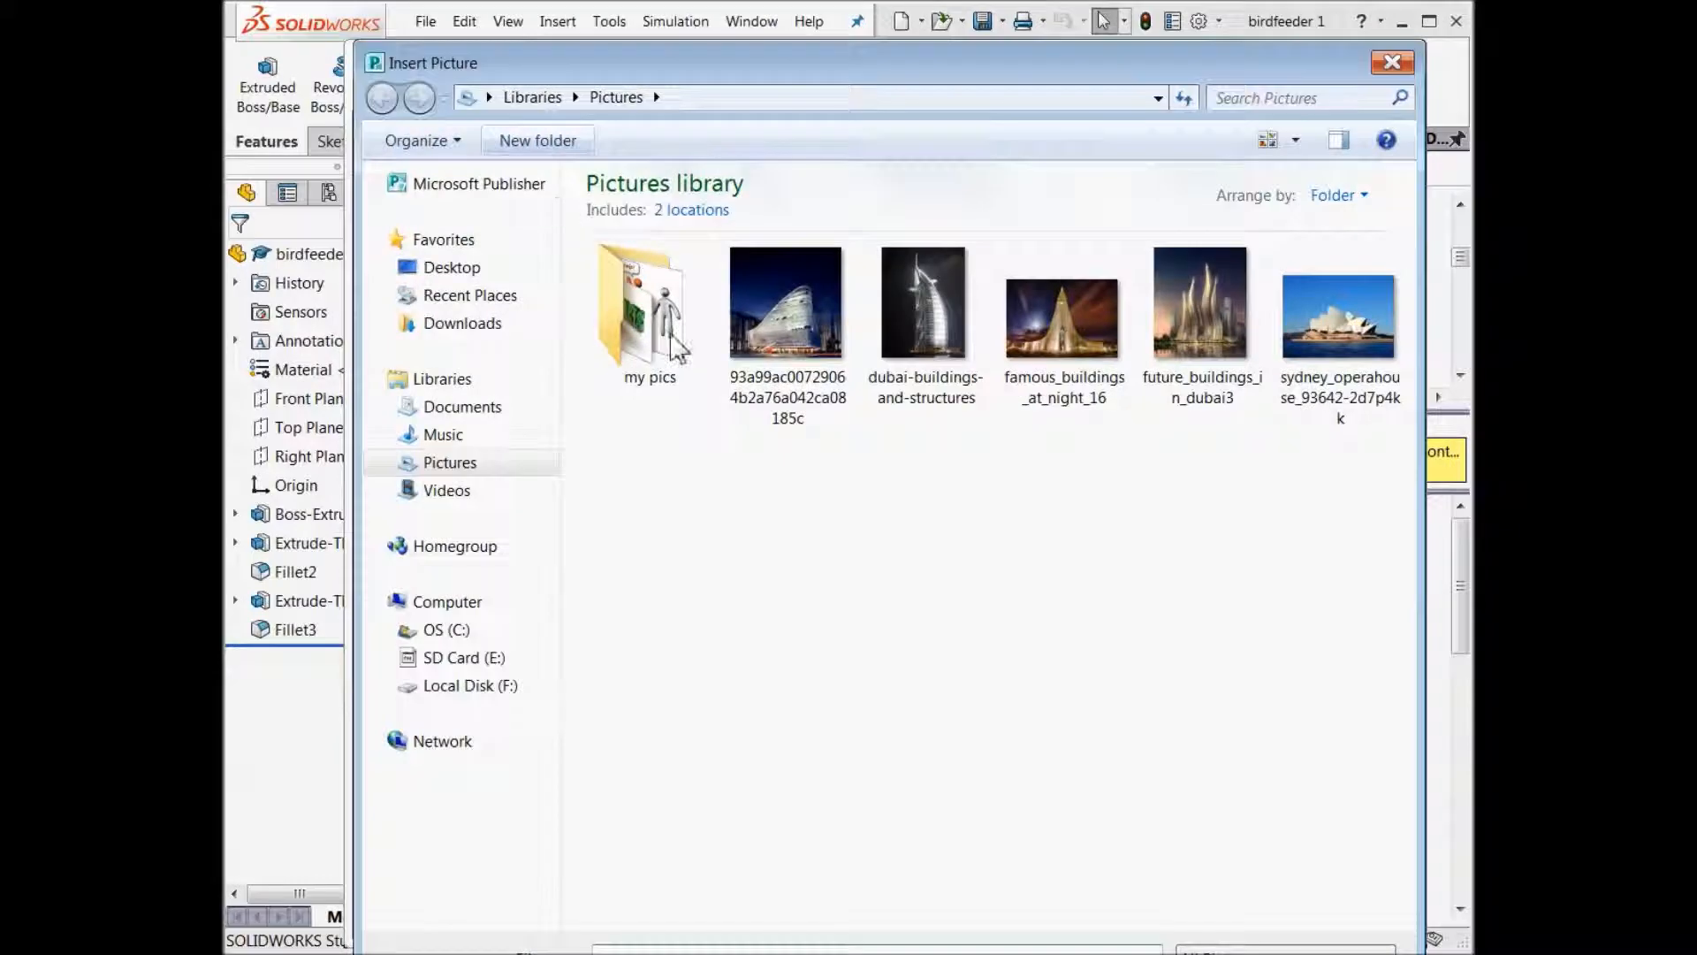
click(452, 688)
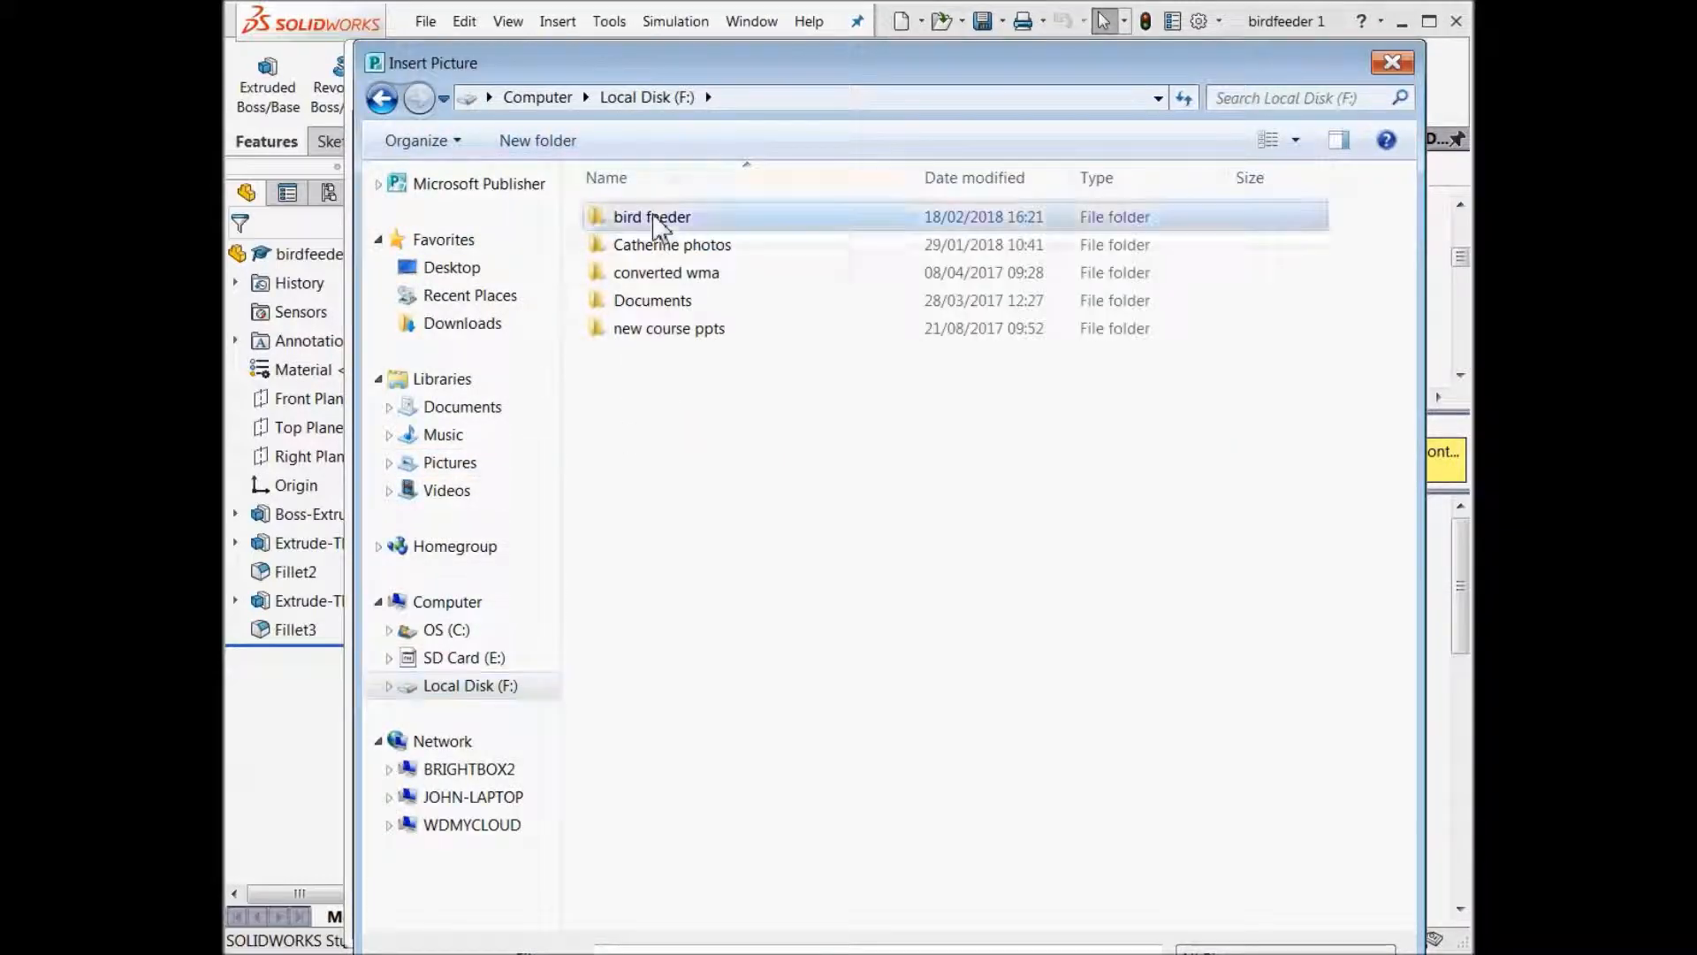
double_click(659, 221)
double_click(662, 259)
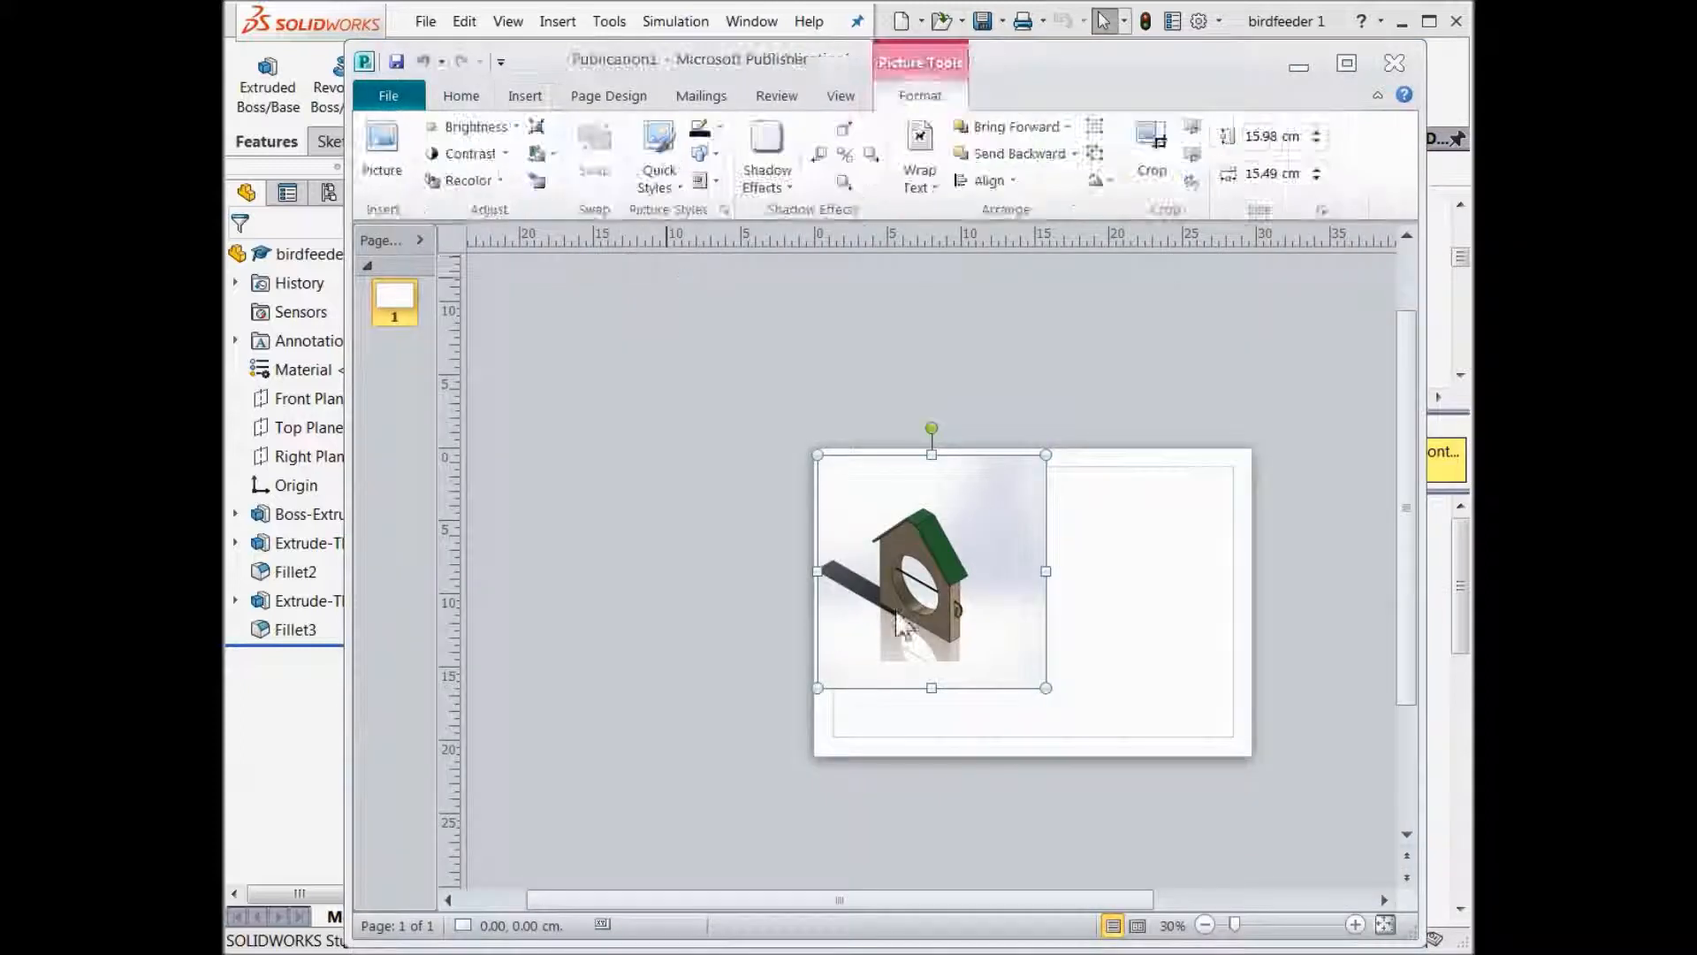
Shrink the birdfeeder picture to about 10.8 by 11.2 cm and place it on the page at about 13.0, 2.2 cm.
drag(934, 610, 978, 627)
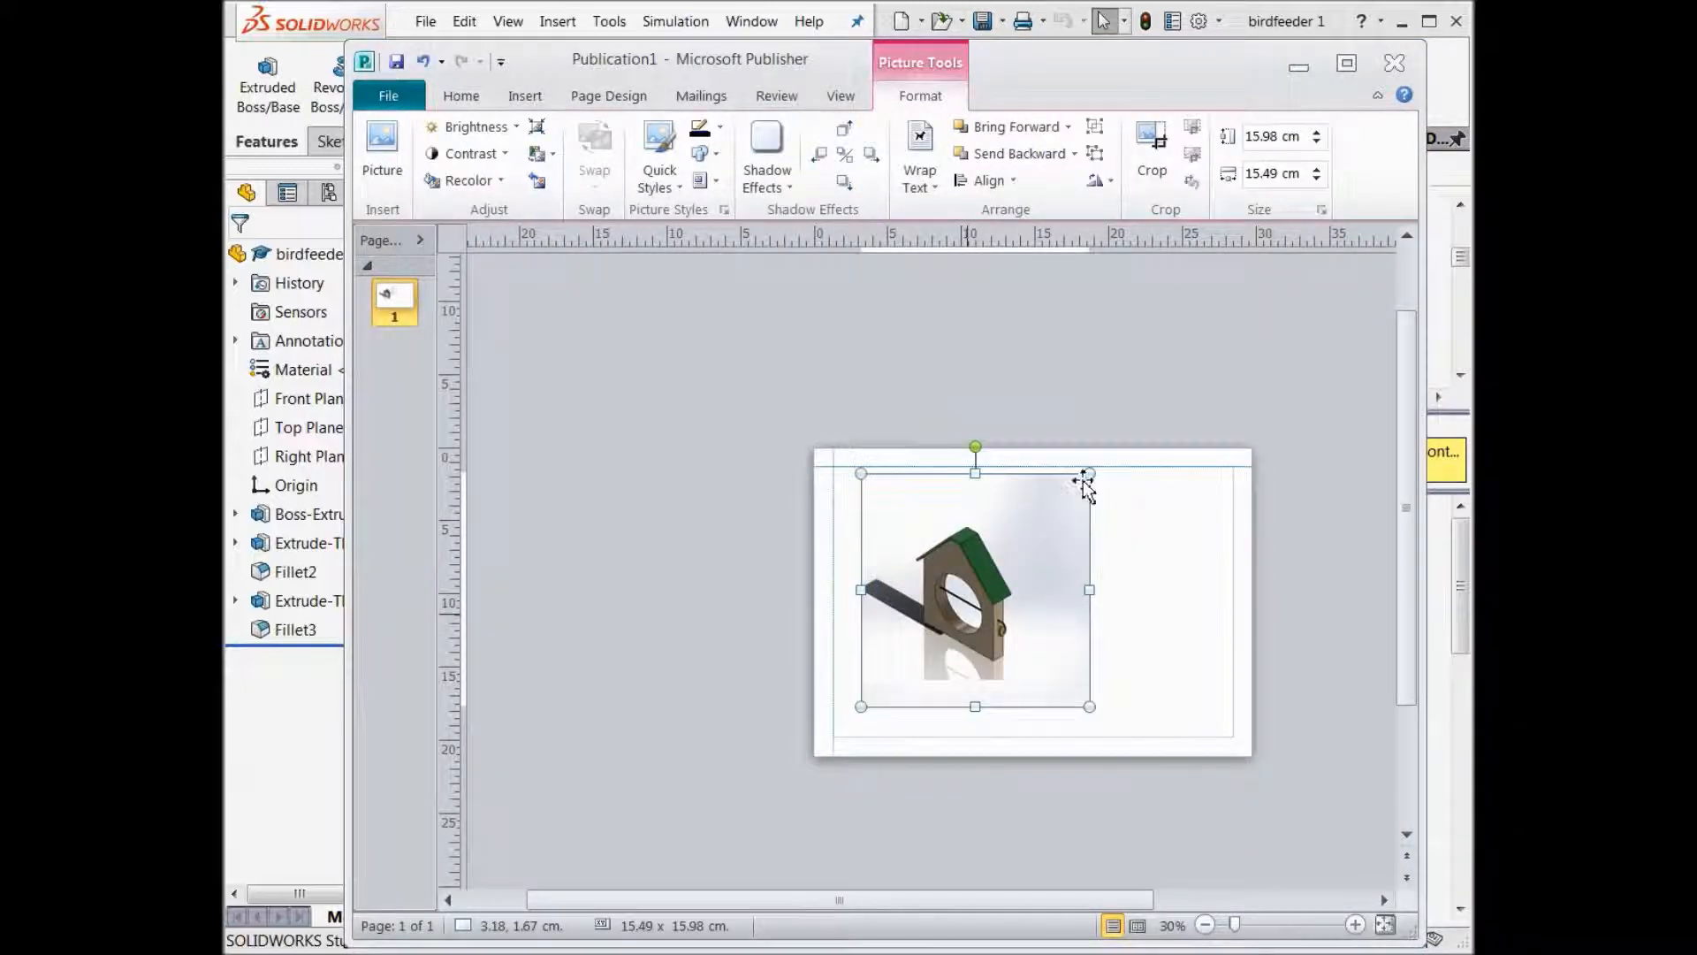
drag(1096, 474, 1021, 545)
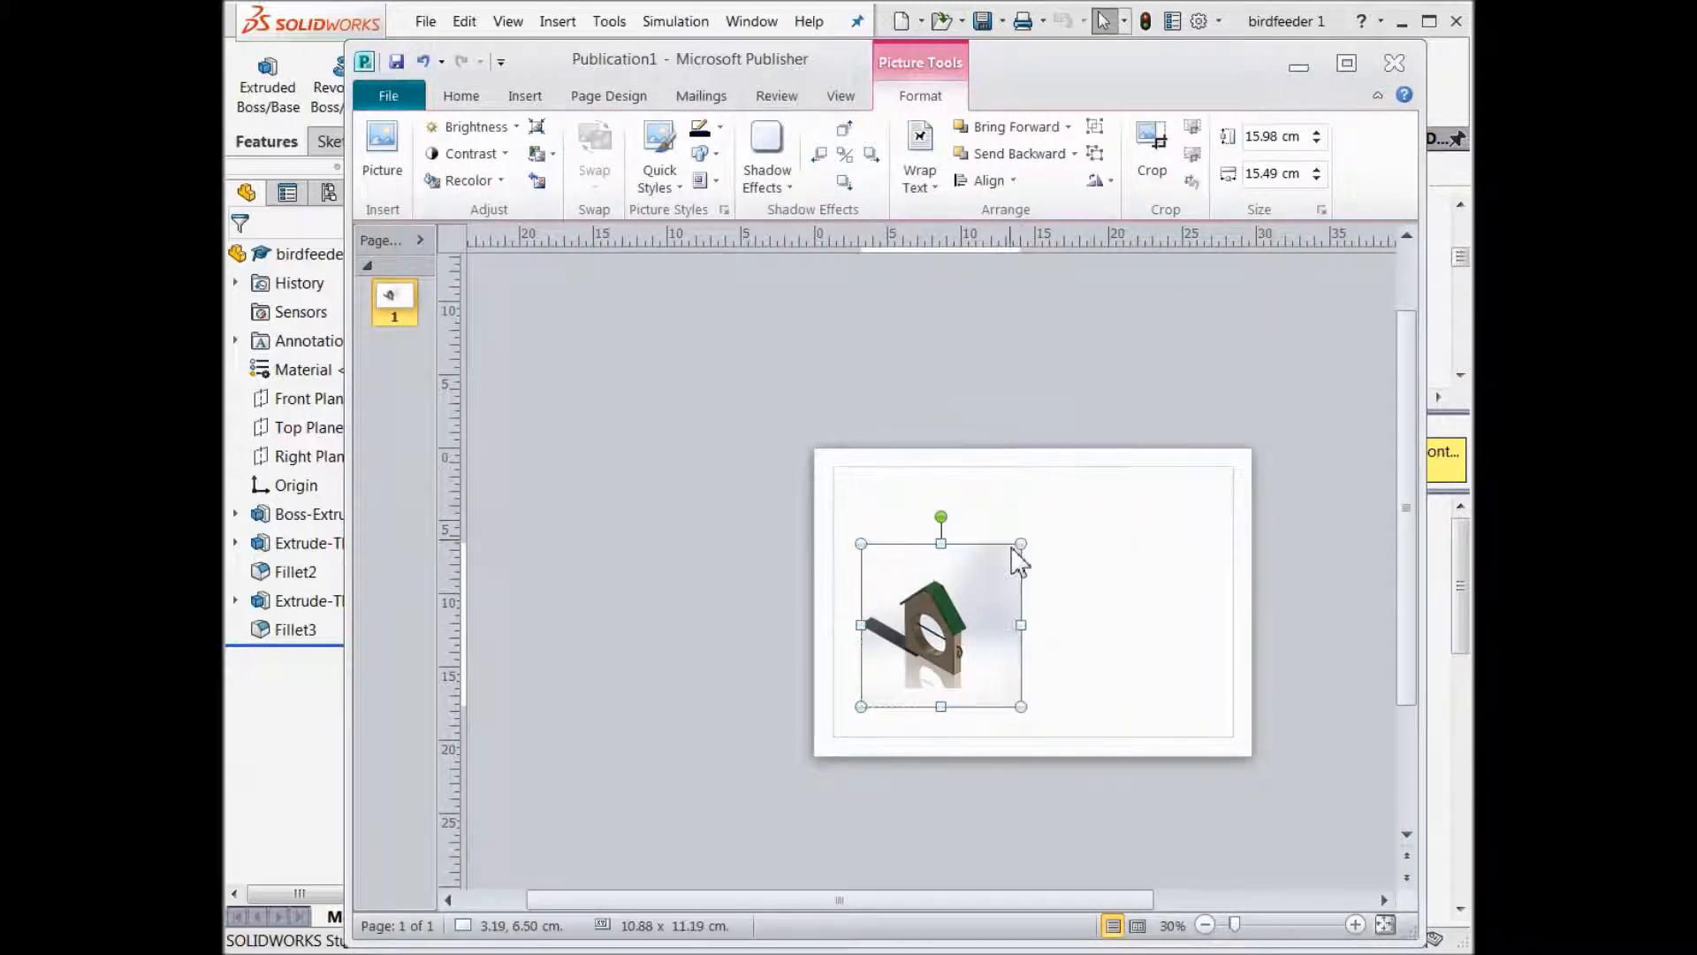
drag(1030, 607, 1100, 566)
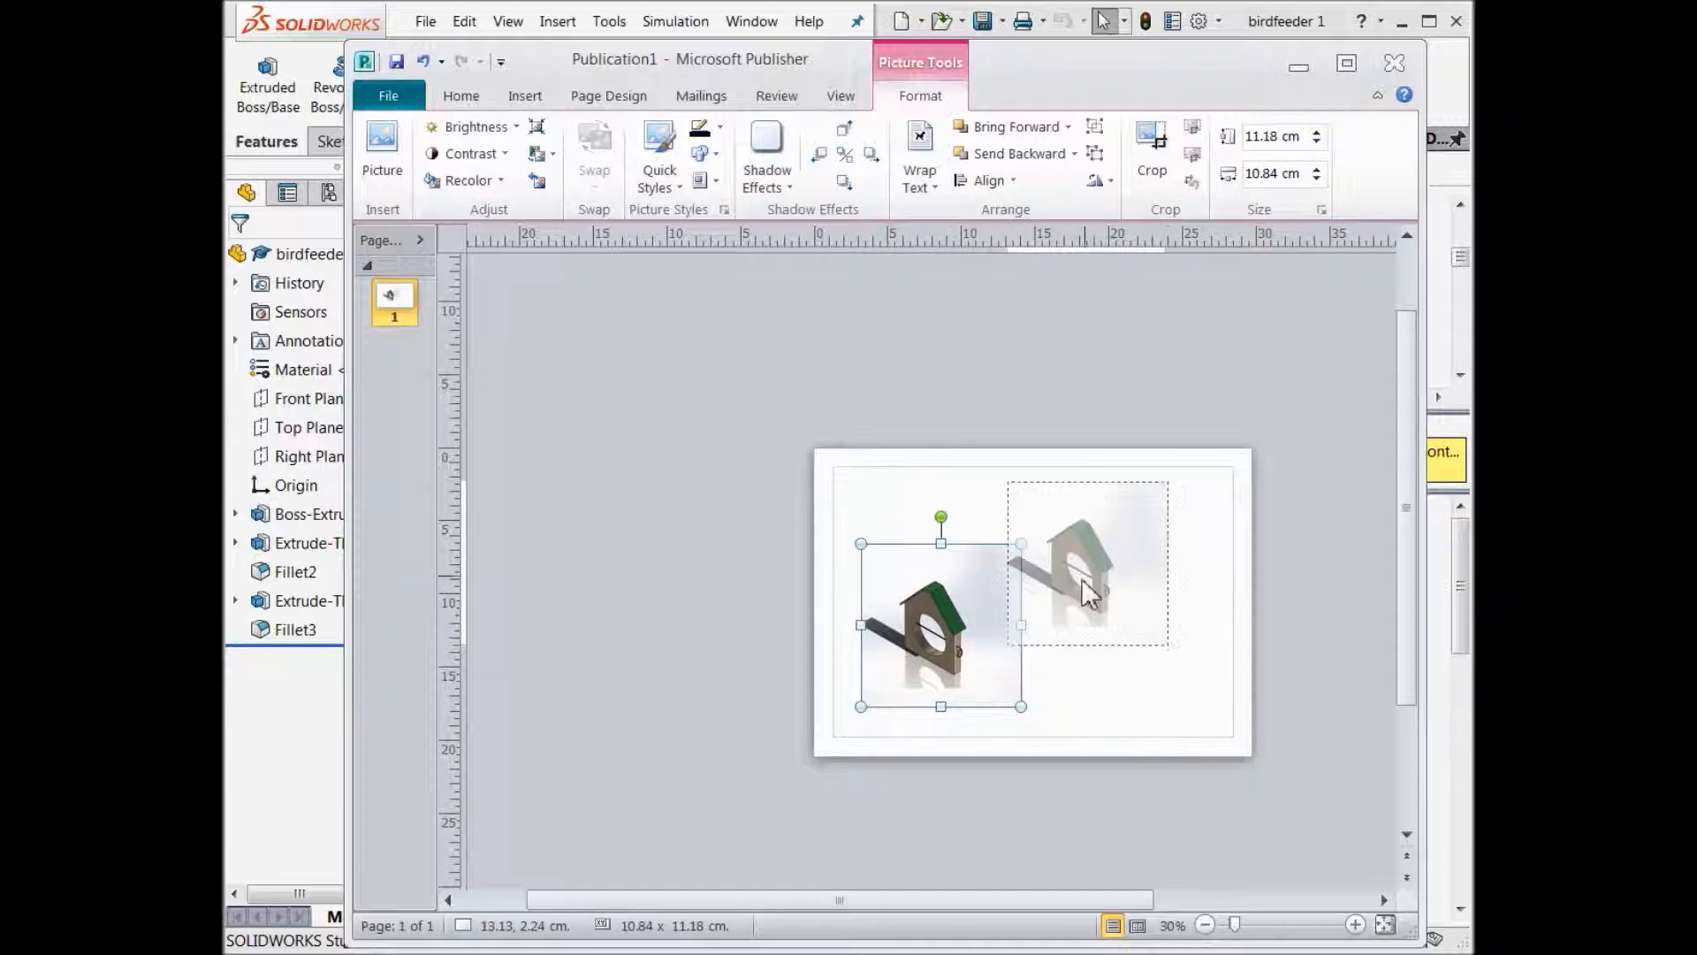
drag(1046, 656, 1043, 653)
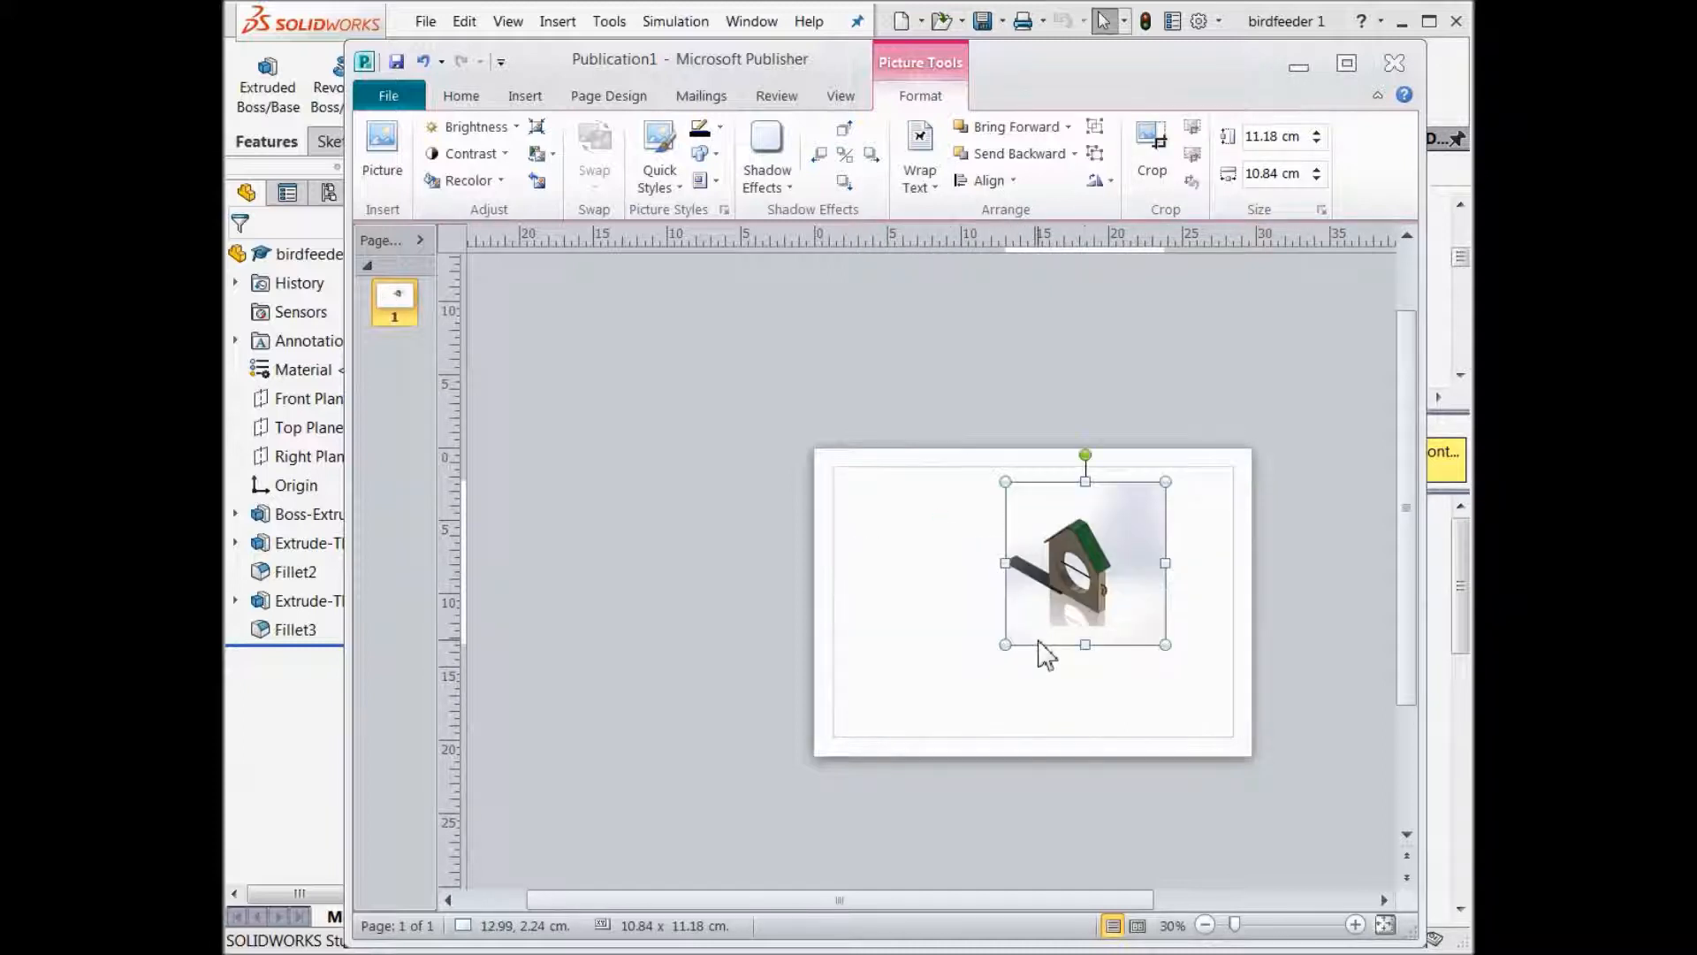